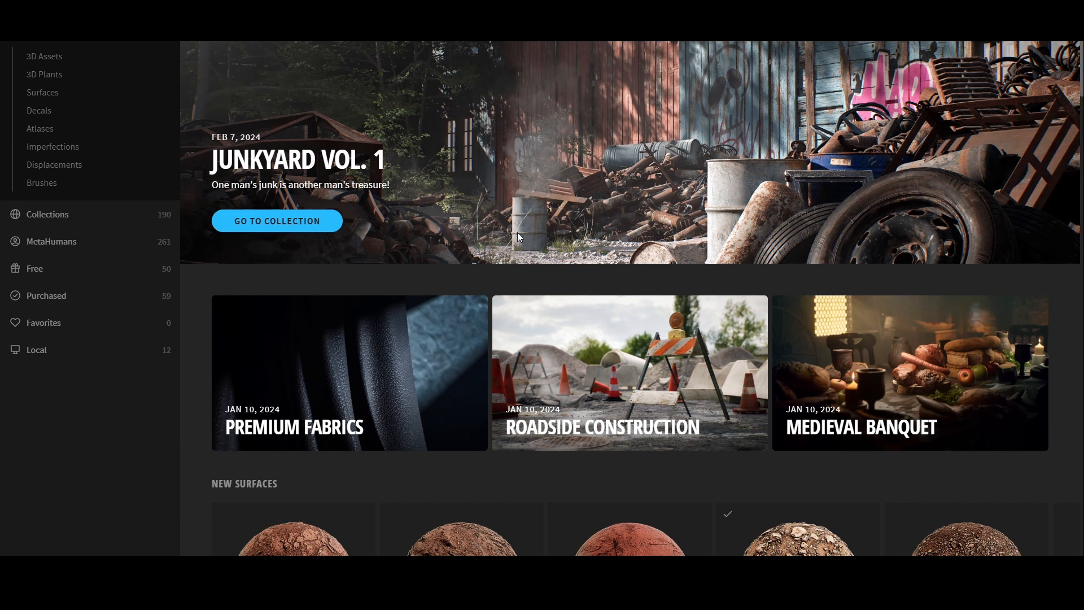
Open the purchased assets library and select the Desert Western Patch Ground Slate Small 01 asset
scroll(603, 248, down, 5)
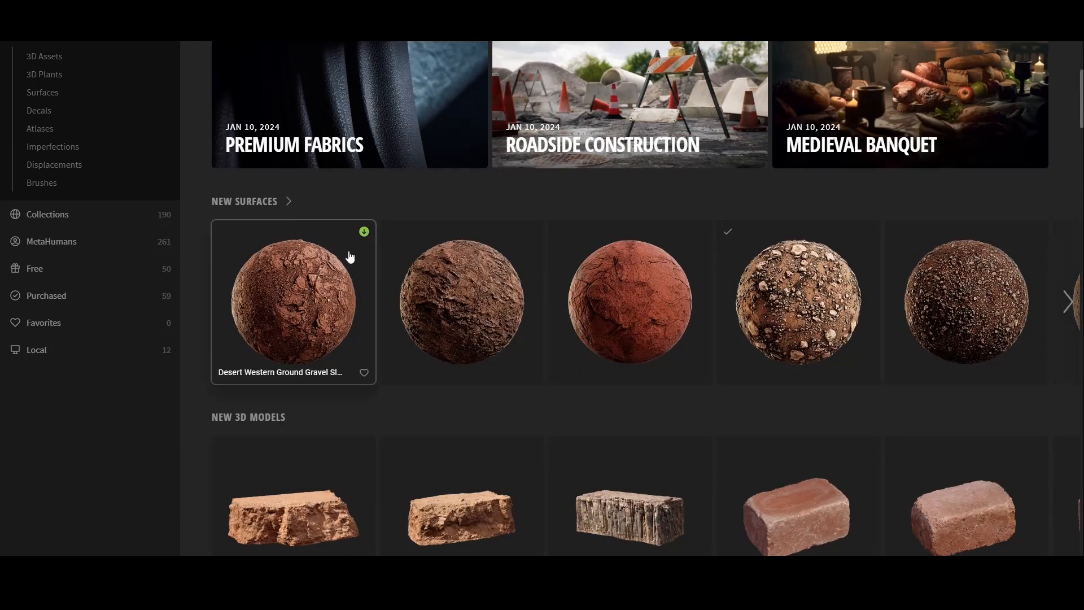
scroll(417, 274, down, 5)
scroll(376, 267, up, 6)
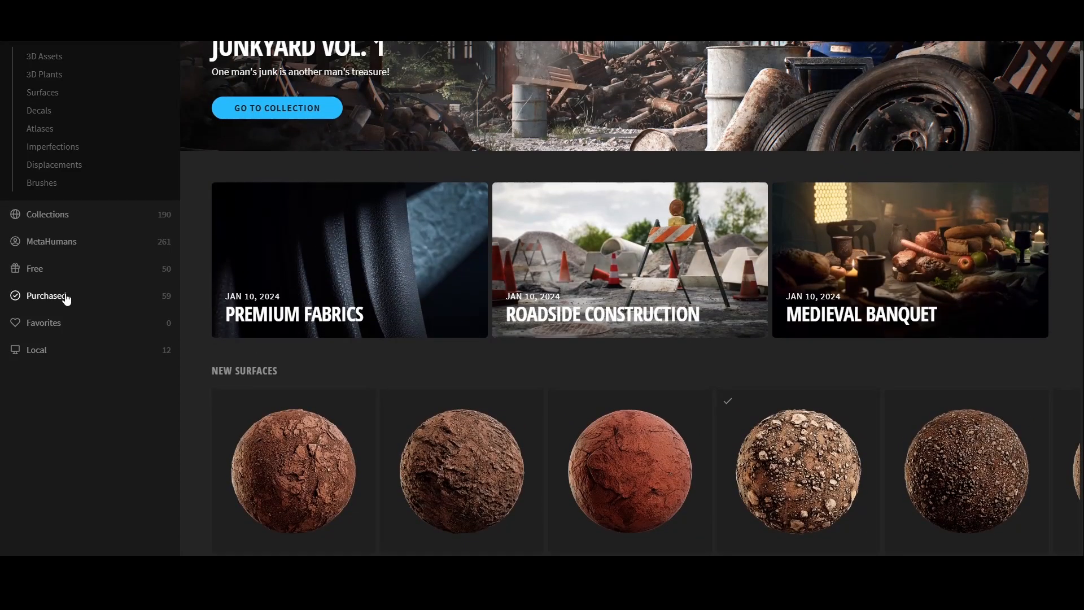
click(66, 298)
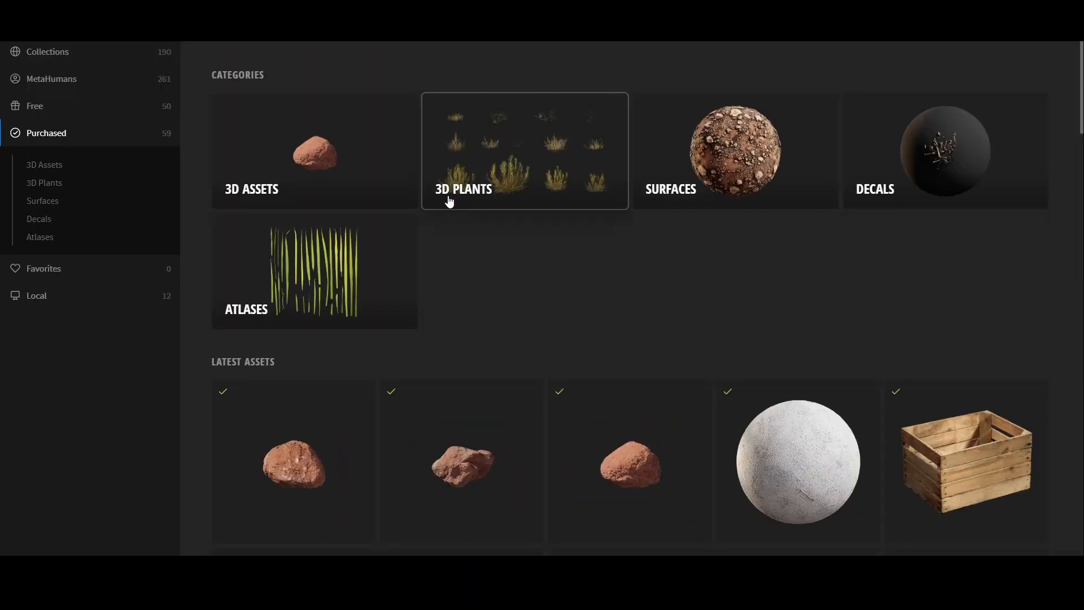
scroll(499, 280, down, 2)
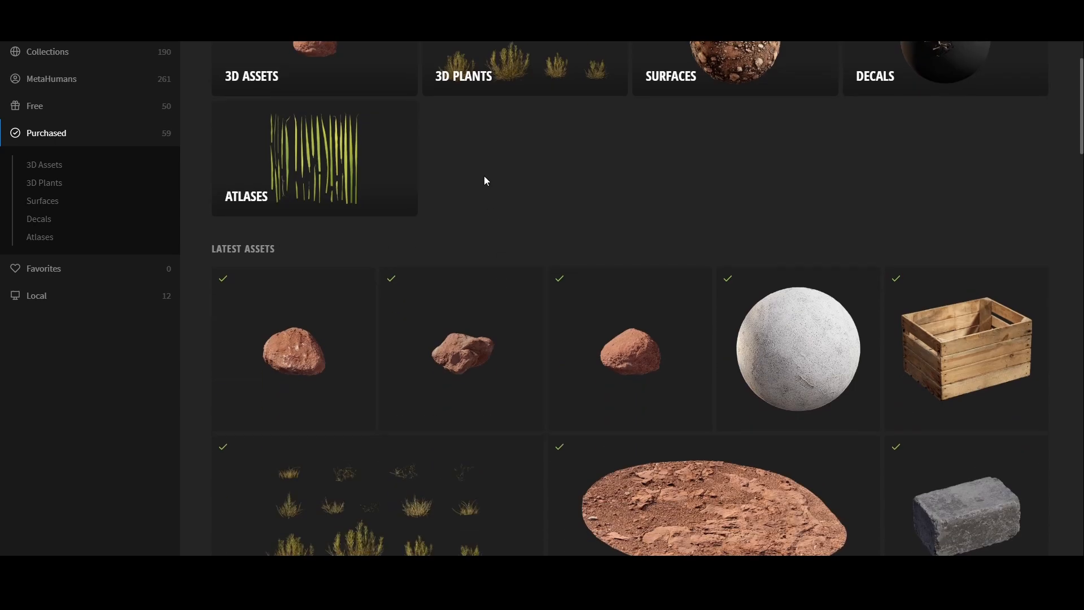
scroll(508, 171, down, 4)
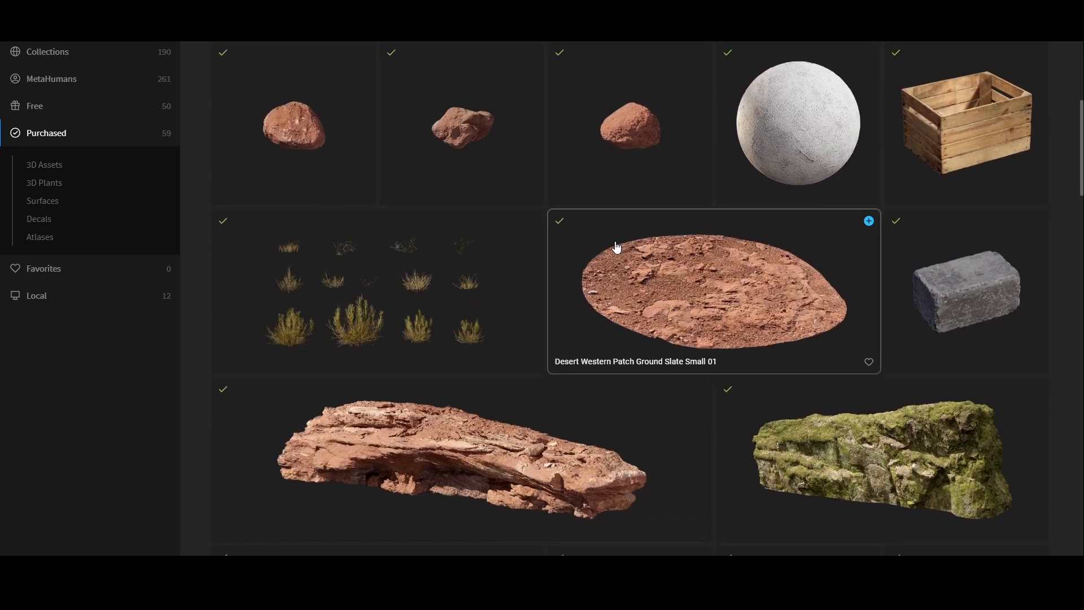
click(639, 258)
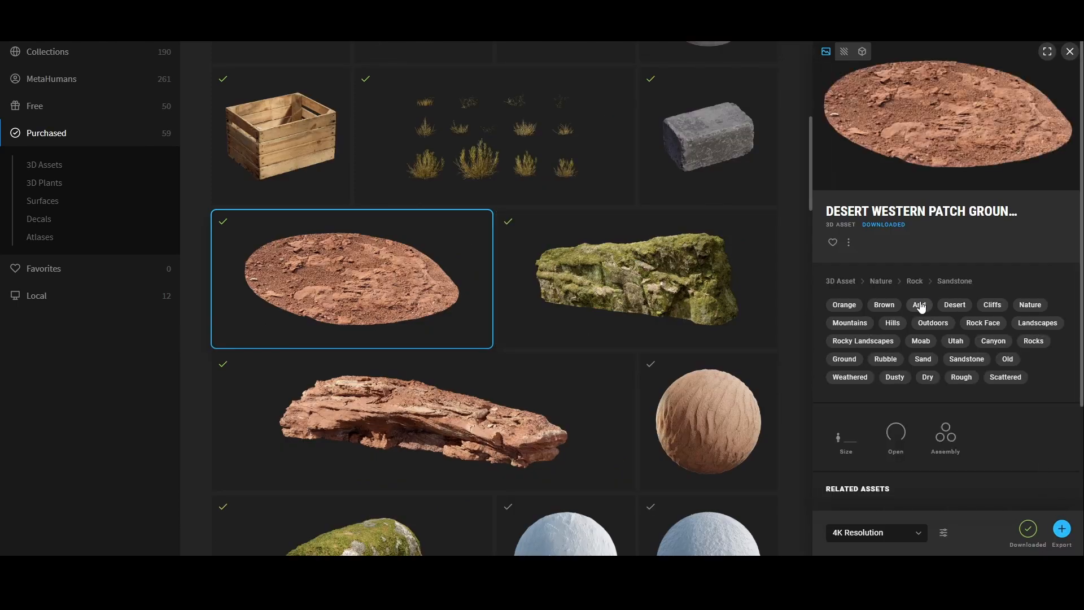
Review the asset's export target and the texture maps enabled in its download settings
click(943, 534)
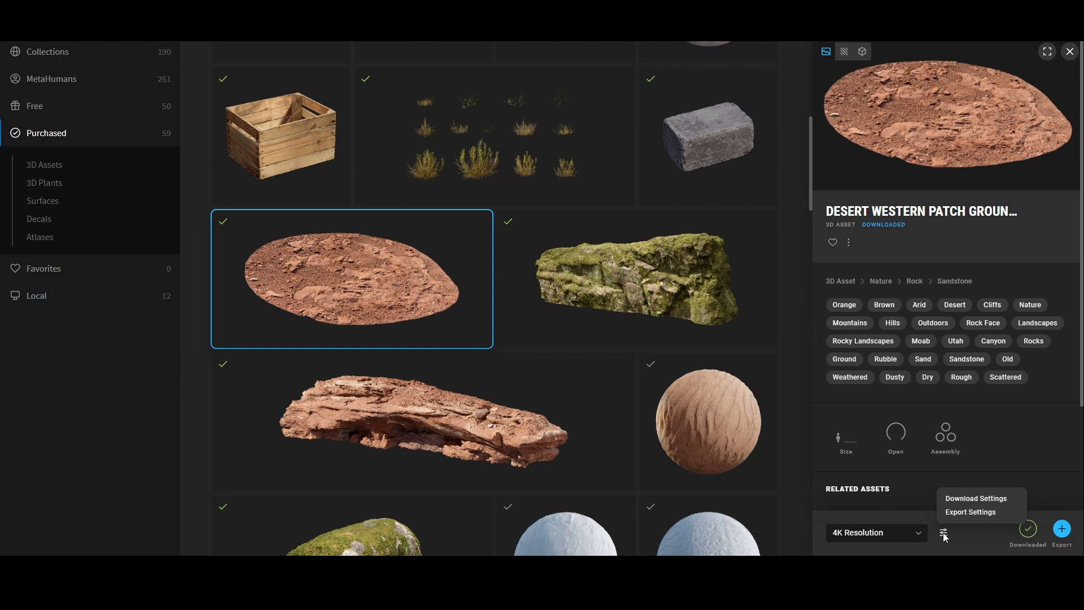
click(973, 512)
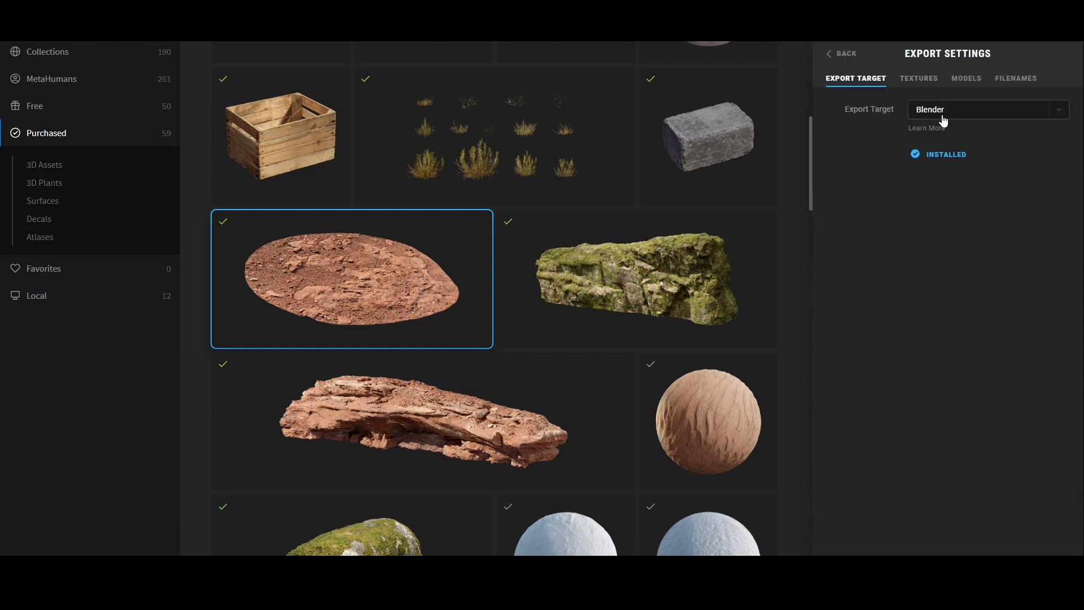
click(846, 53)
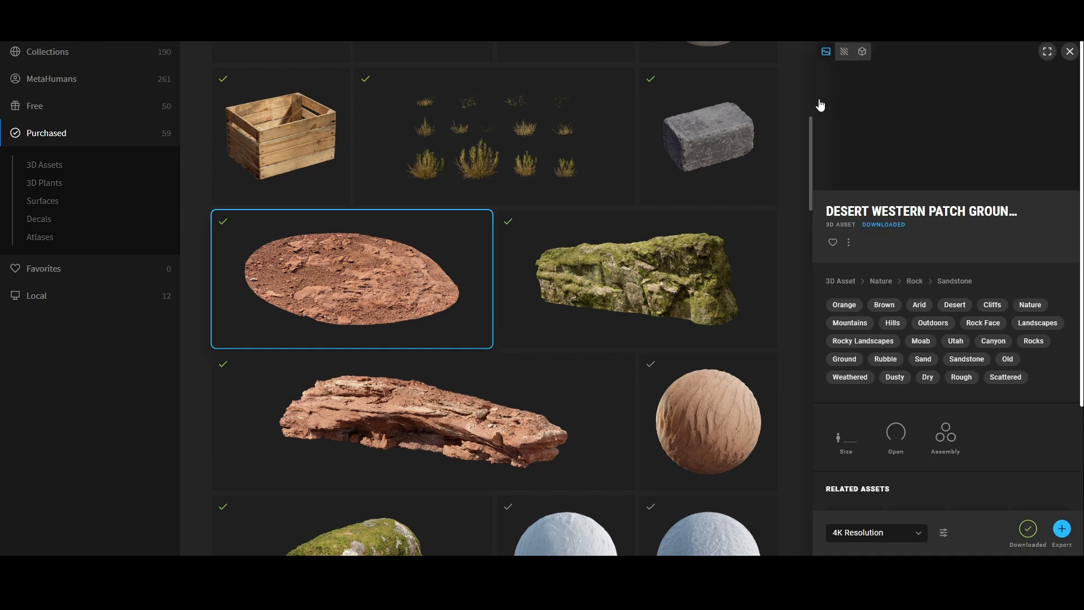
click(945, 531)
click(966, 495)
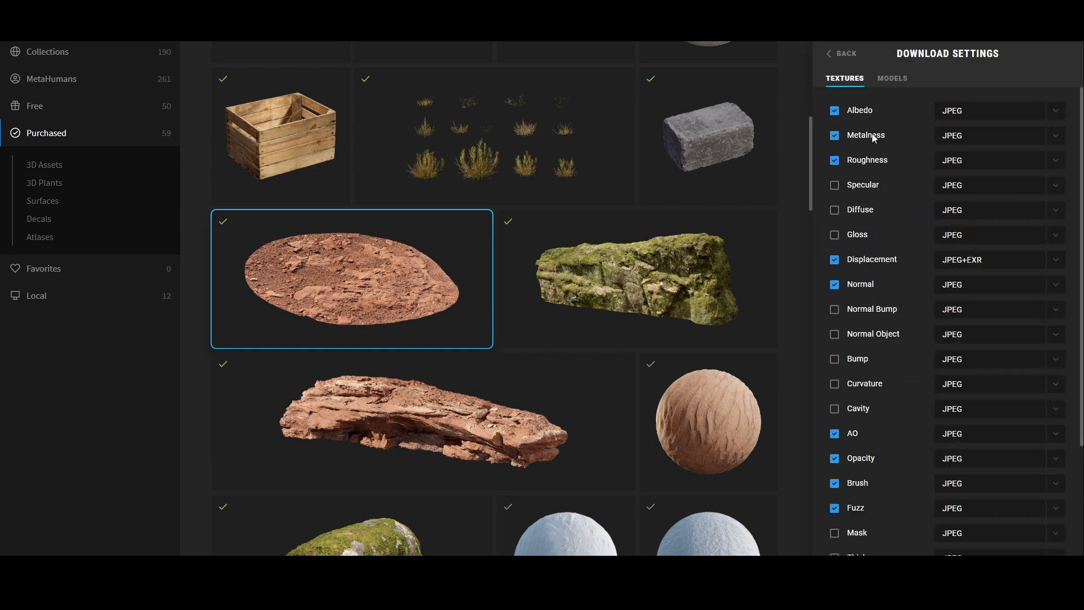
scroll(844, 282, down, 5)
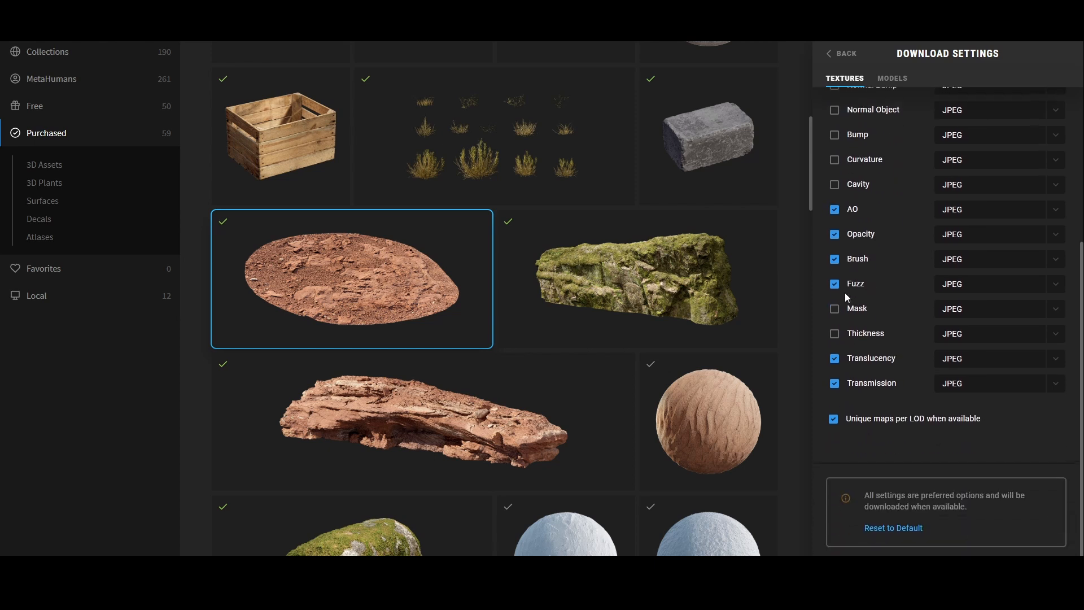
click(831, 53)
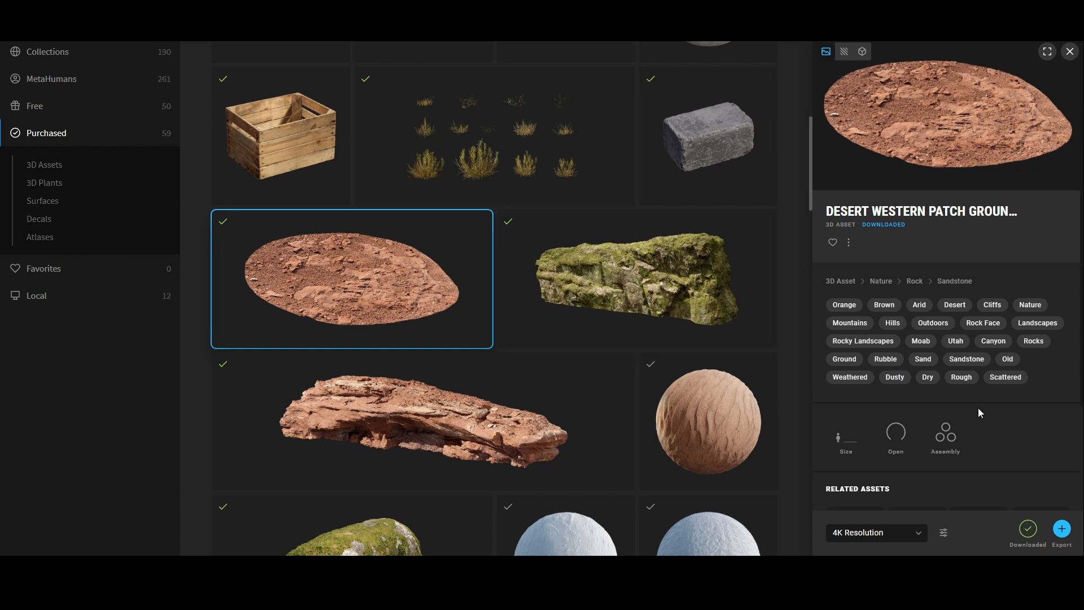
Export the selected ground patch and the Desert Western Ledge Rock Medium 05 asset to Blender at 4K resolution
click(1063, 529)
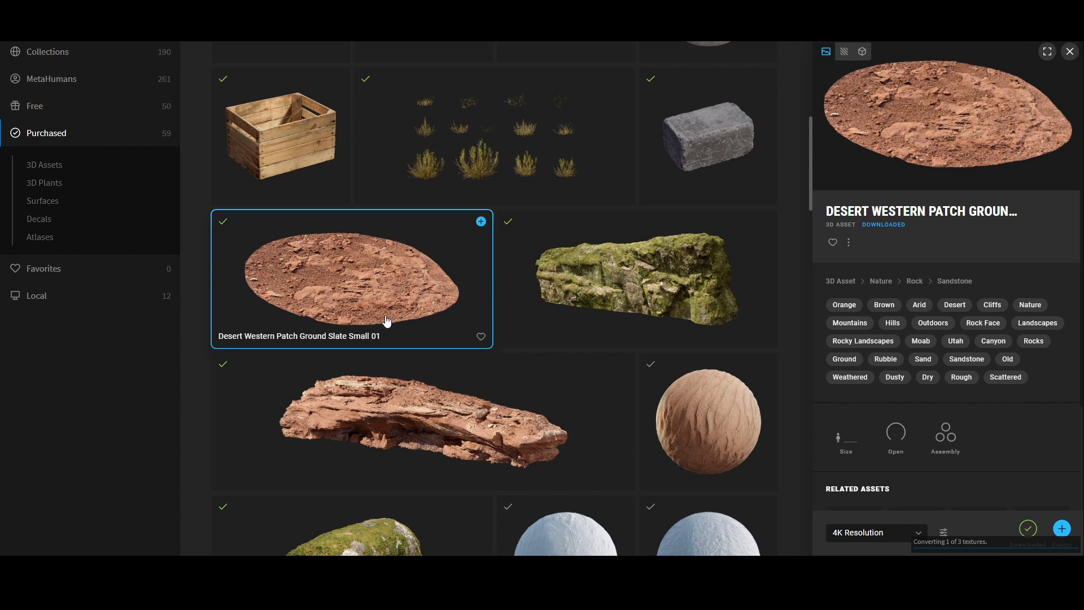
scroll(375, 311, down, 2)
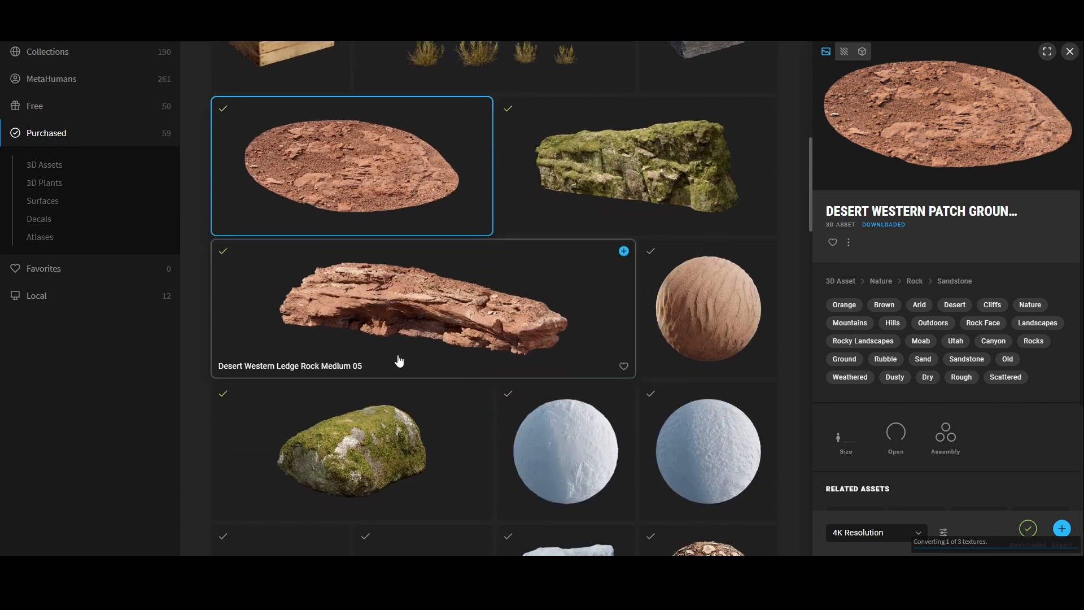
click(458, 319)
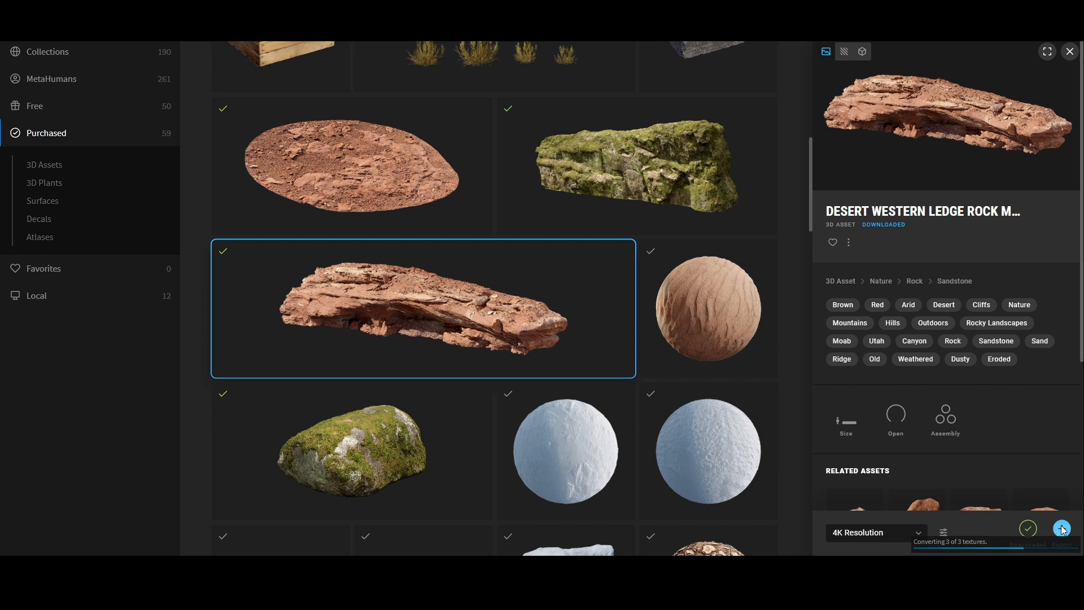
click(1062, 529)
Find the Yellow Rabbitbrush plant among the purchased assets and export it at 4K resolution
scroll(460, 356, up, 1)
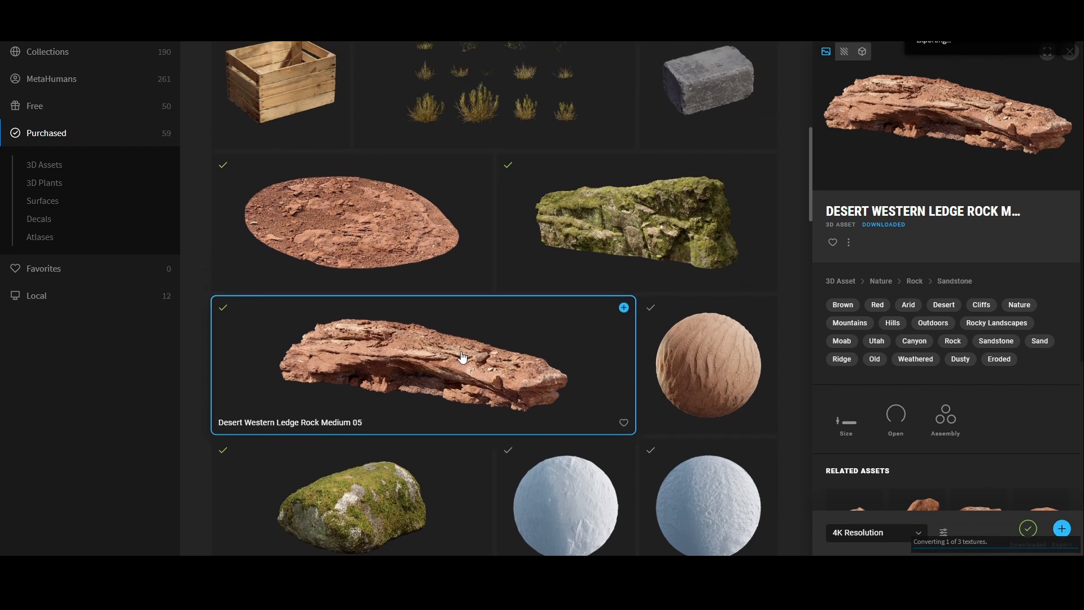
scroll(460, 356, down, 8)
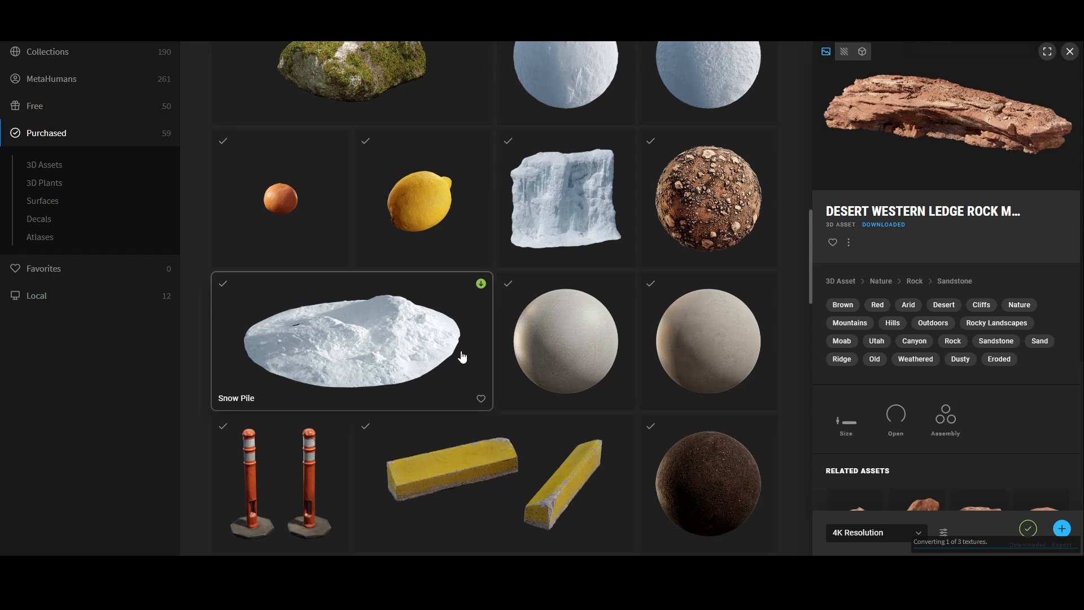
scroll(461, 356, down, 3)
scroll(461, 356, up, 12)
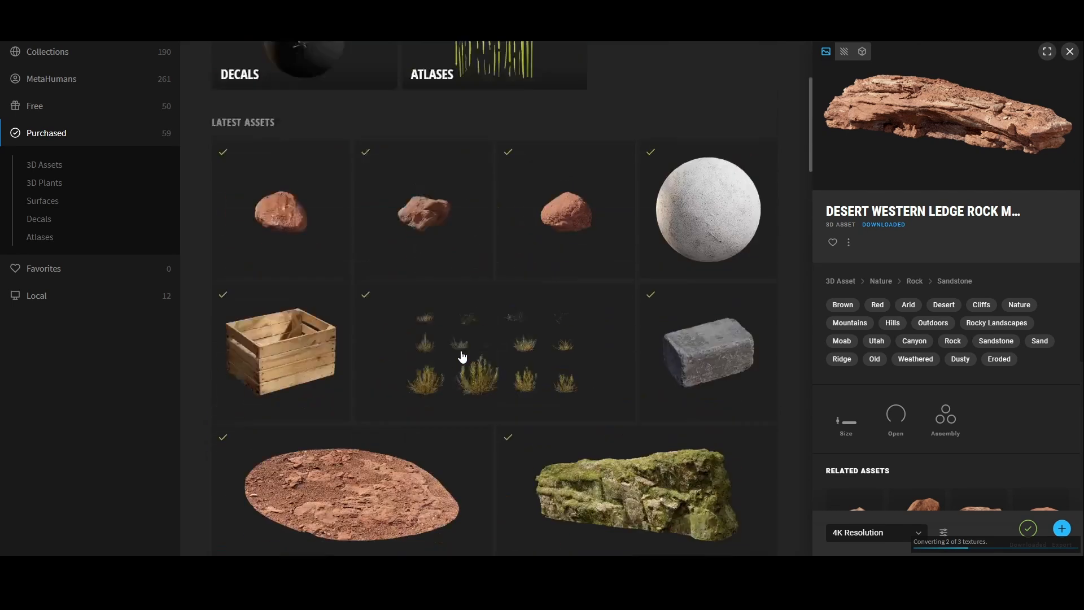
scroll(462, 356, up, 4)
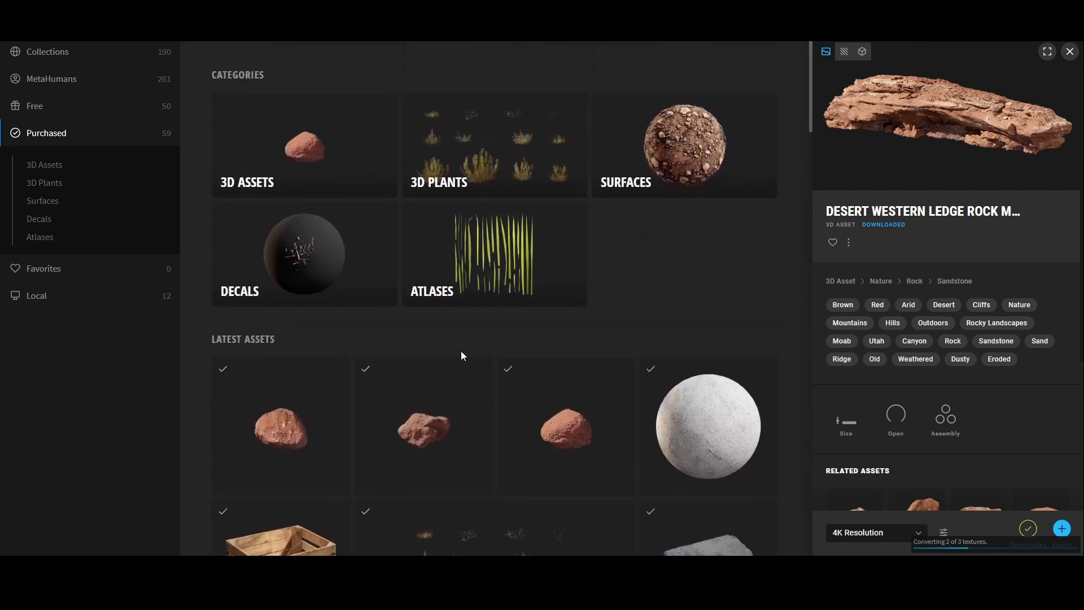
scroll(462, 351, down, 3)
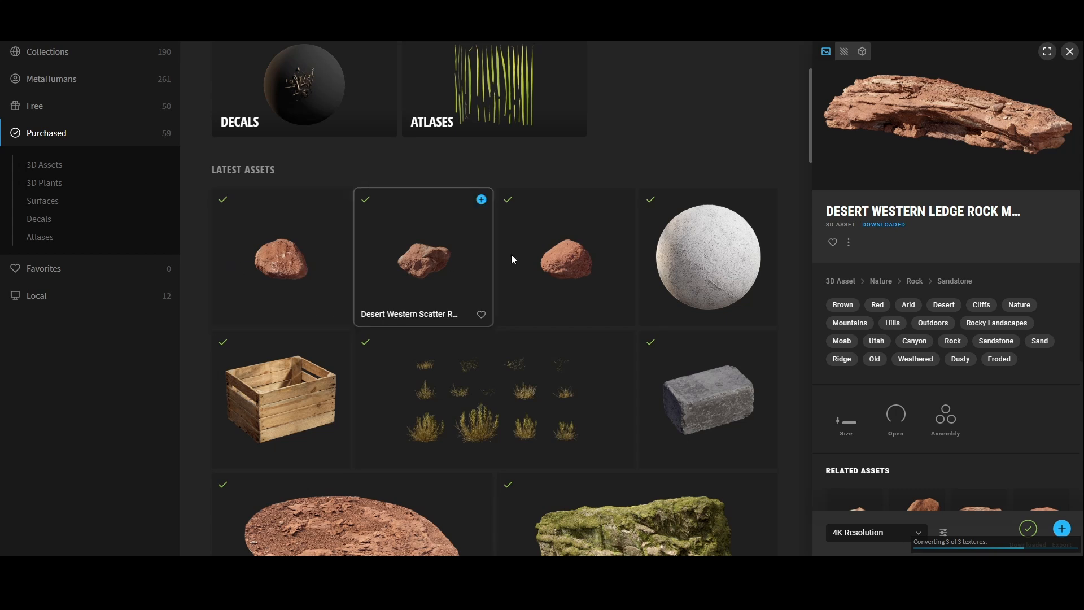
scroll(511, 259, up, 3)
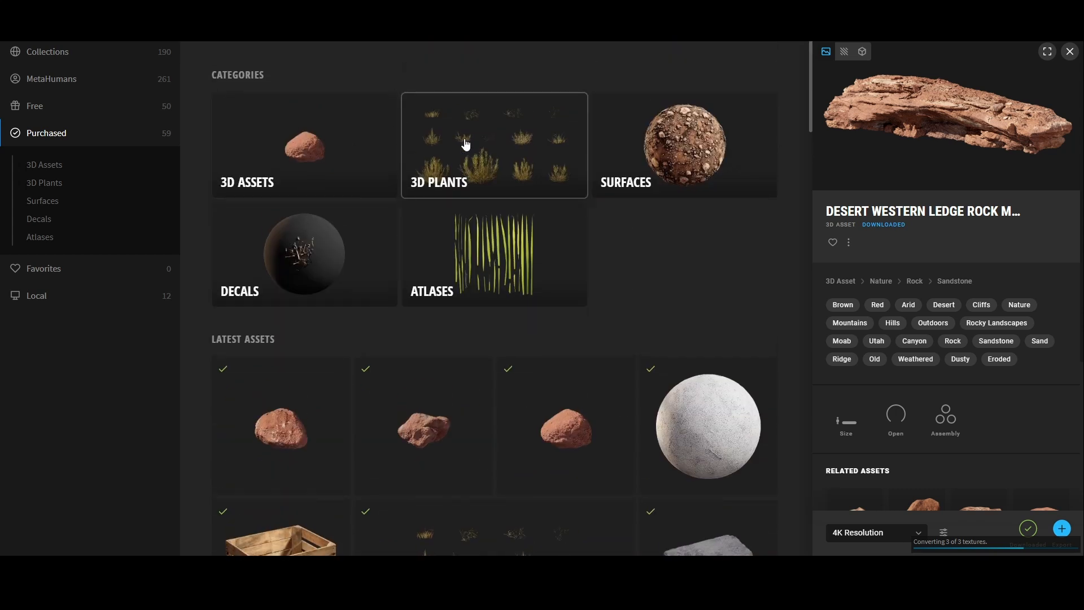
scroll(474, 225, down, 5)
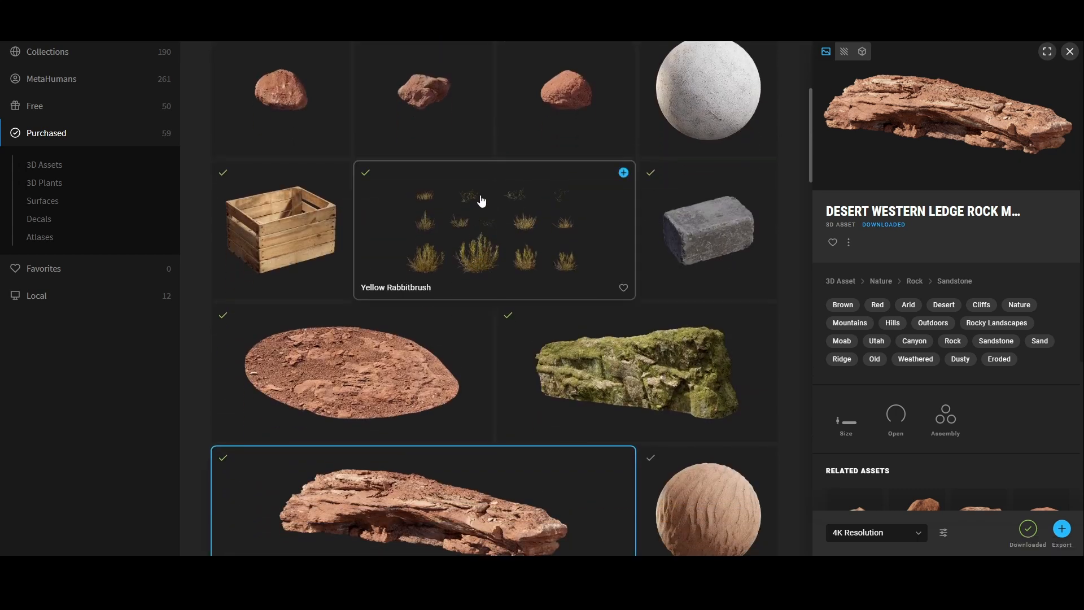
click(481, 201)
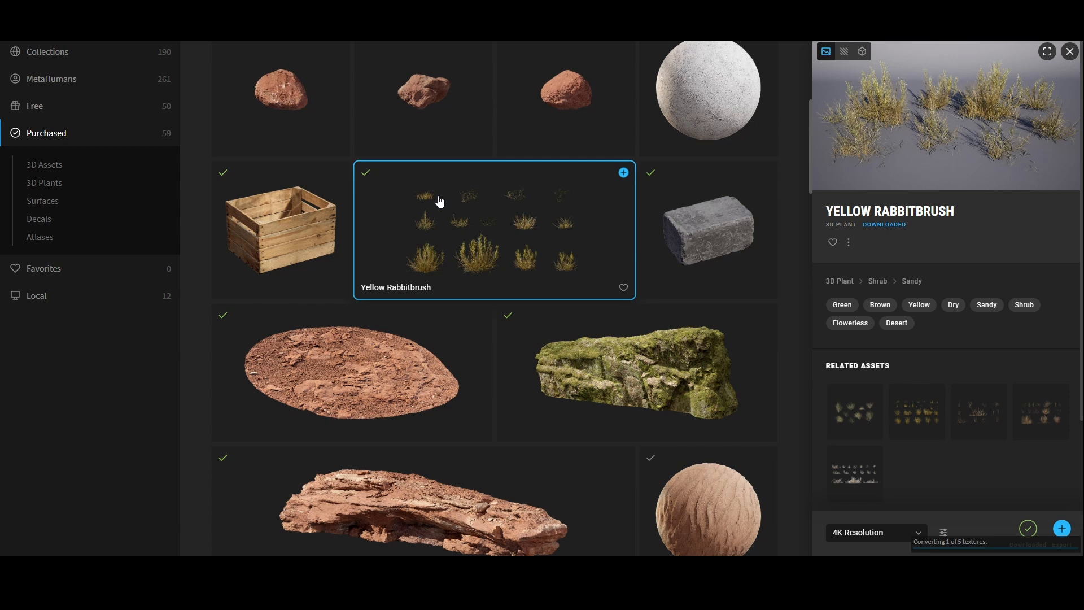
scroll(486, 182, down, 1)
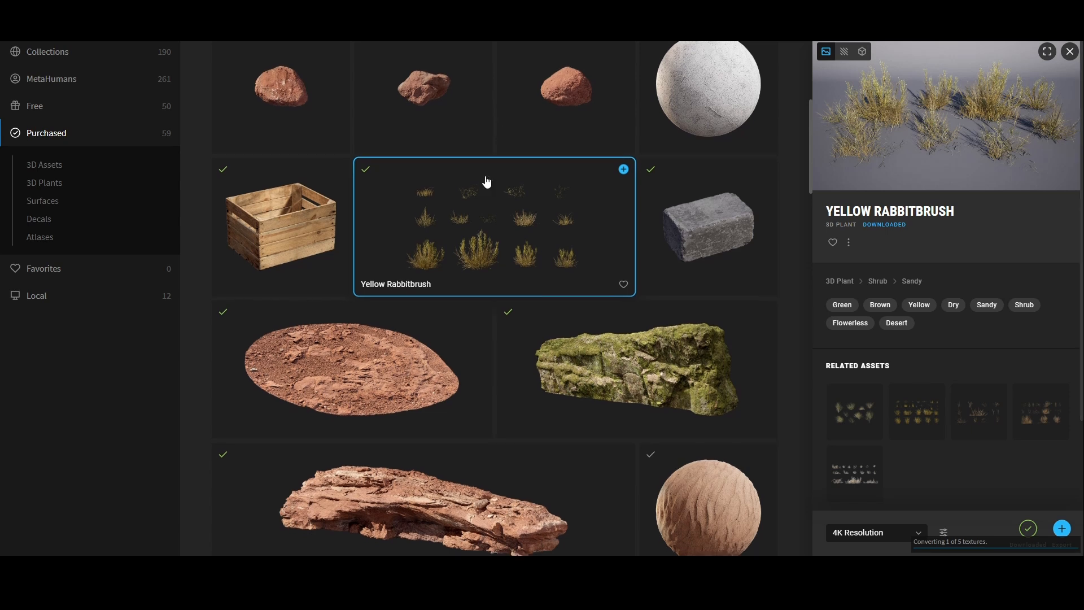
scroll(486, 182, down, 8)
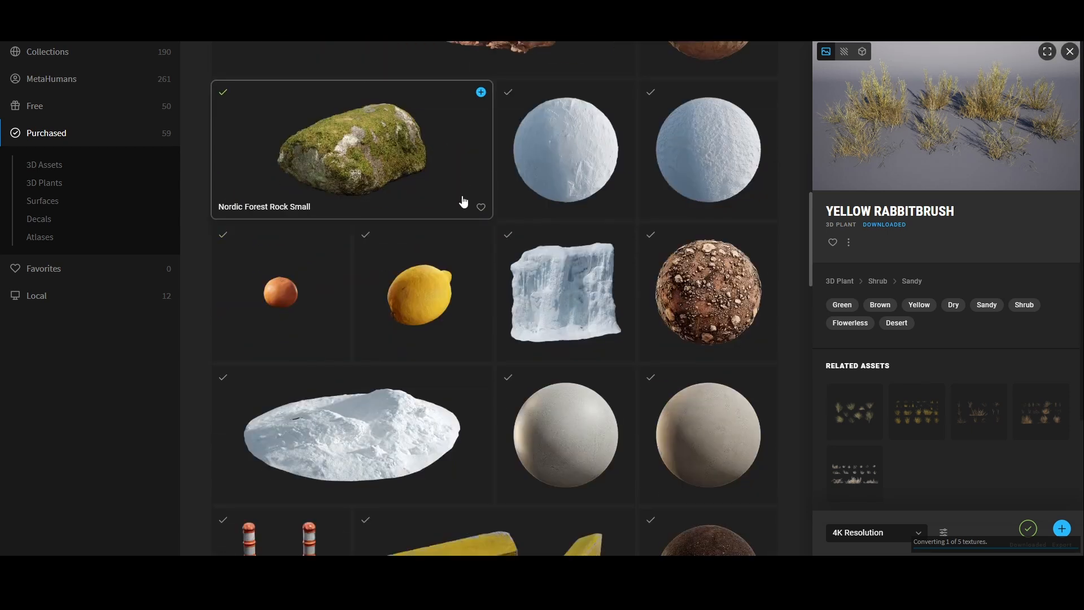
scroll(464, 217, up, 1)
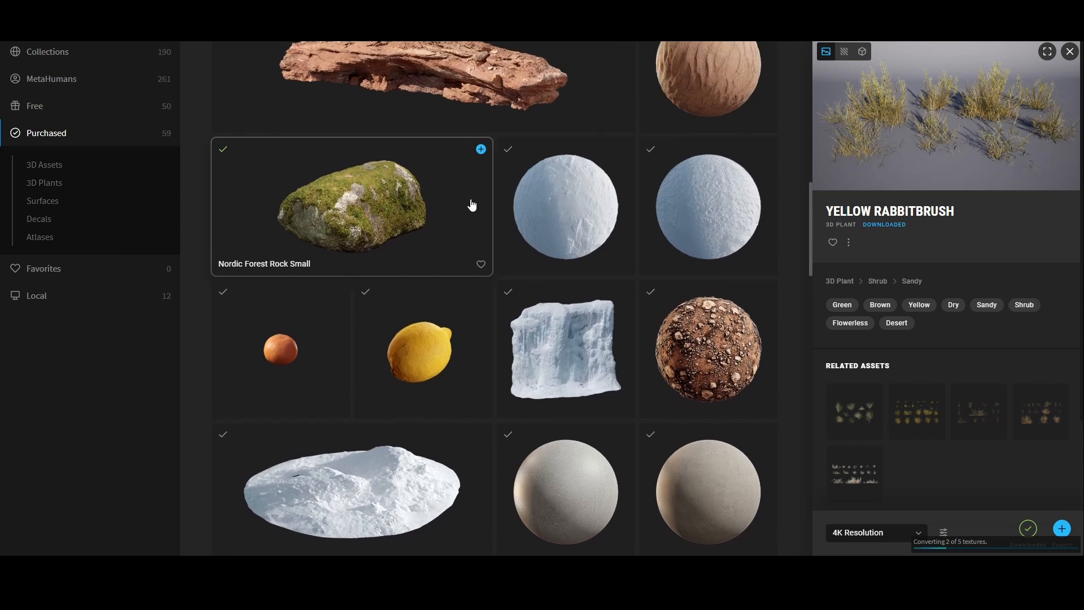
scroll(470, 205, up, 1)
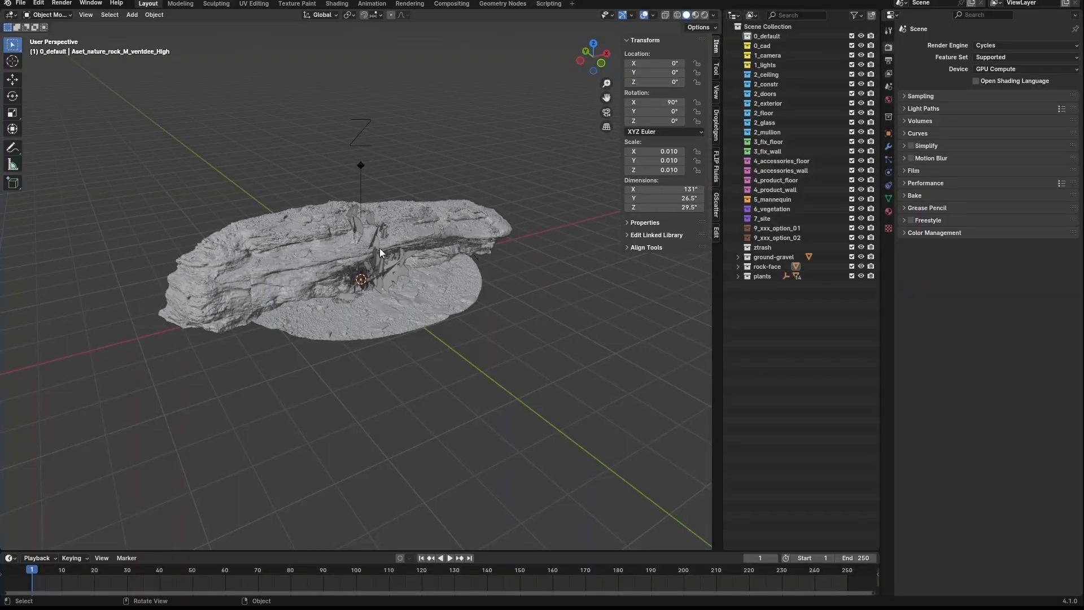
Switch to Blender and hide the ground-gravel and rock-face collections, keeping only the imported plants collection visible
middle_drag(370, 307, 422, 310)
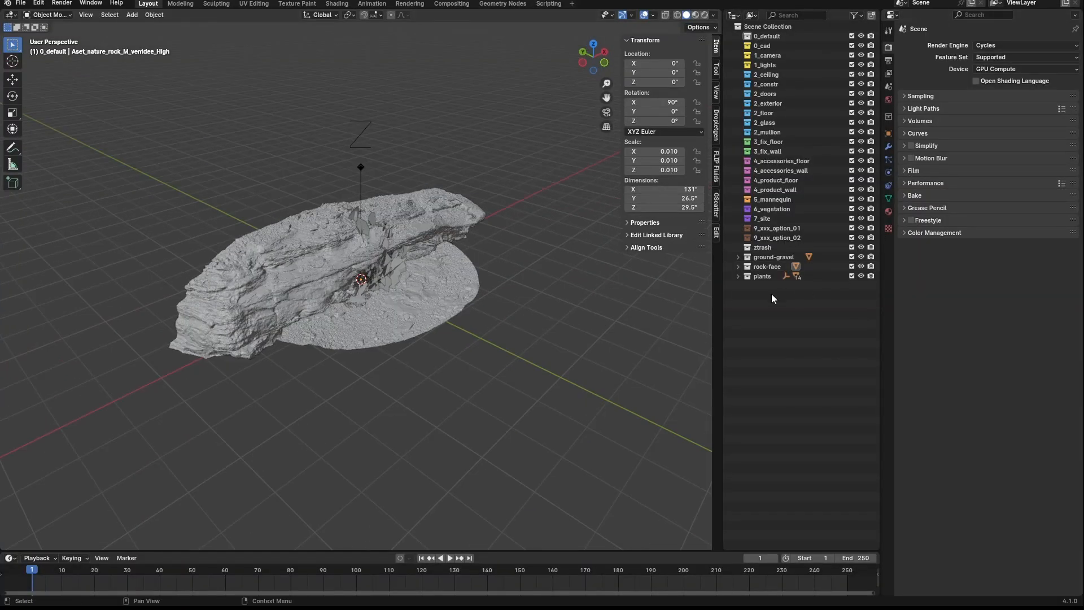
drag(862, 275, 862, 266)
click(861, 256)
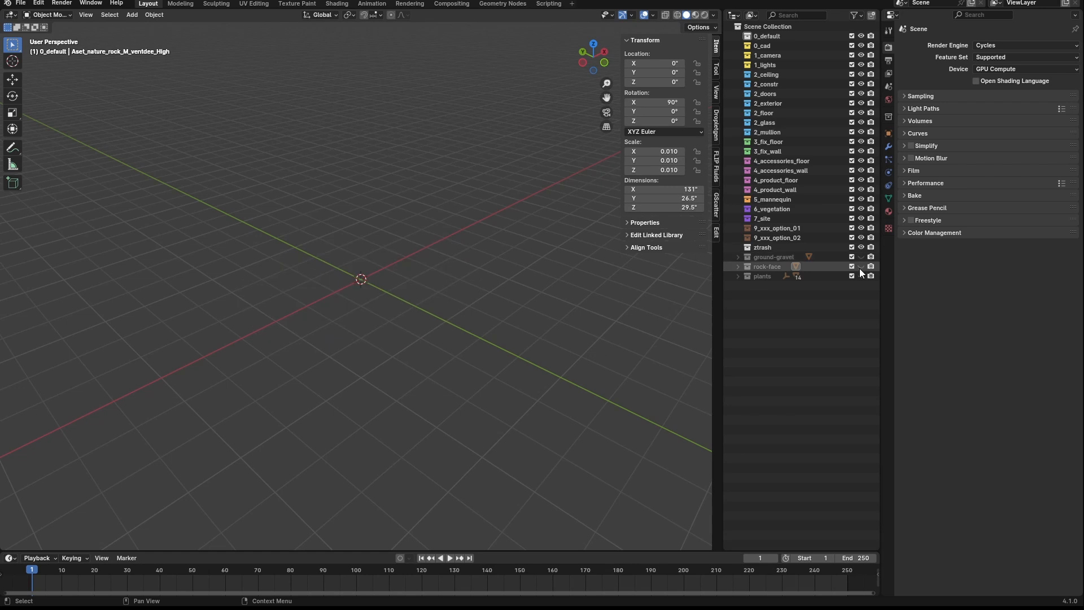
click(861, 266)
click(861, 265)
click(860, 275)
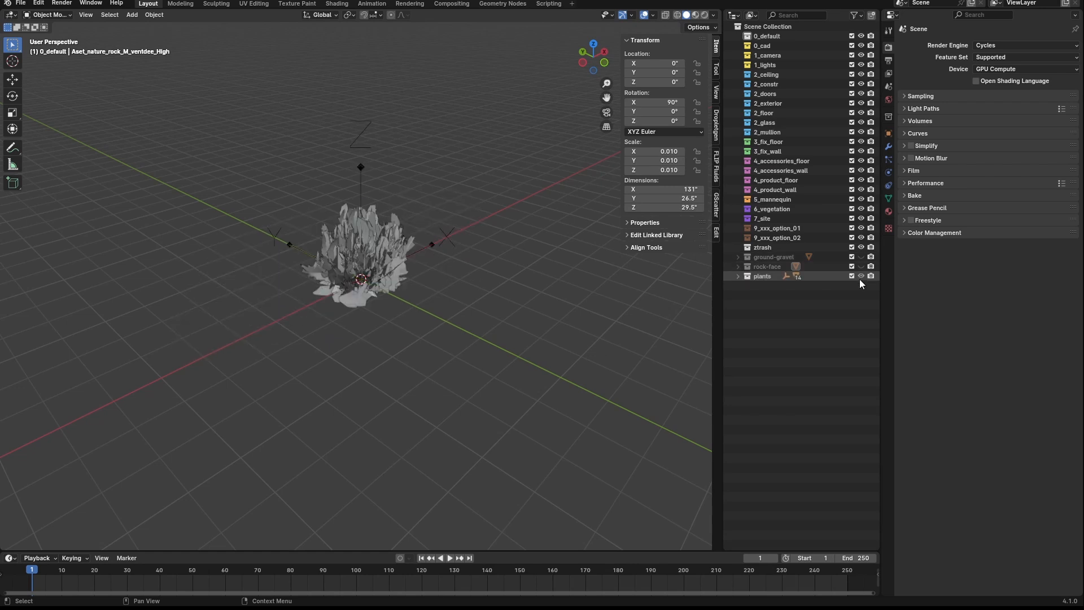
Examine the plants collection and the plant variations nested under the Yellow Rabbitbrush parent object
middle_drag(382, 327, 371, 302)
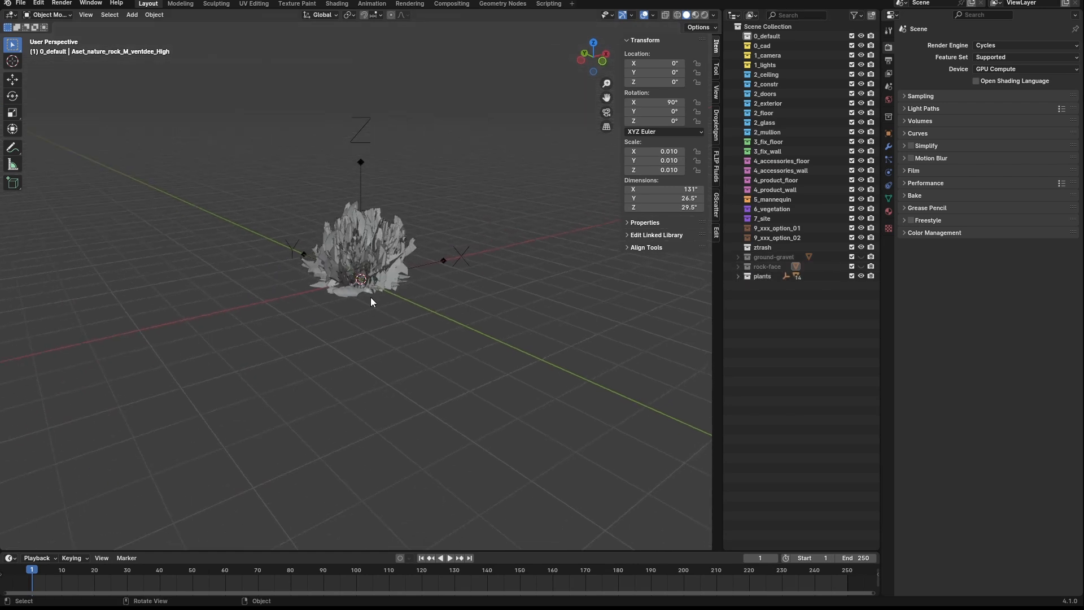
click(738, 276)
click(747, 286)
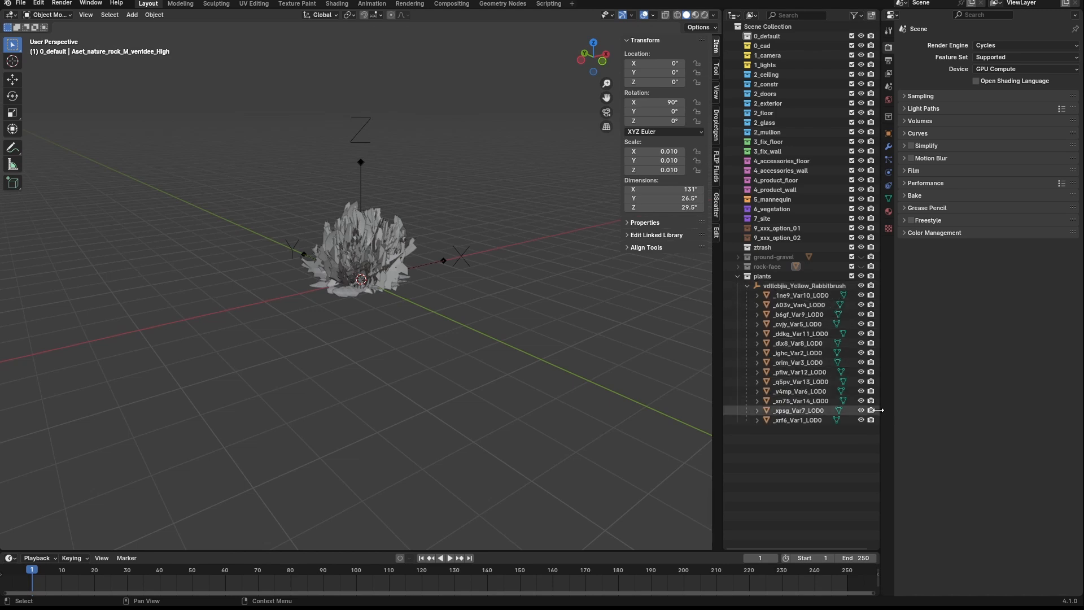
click(746, 283)
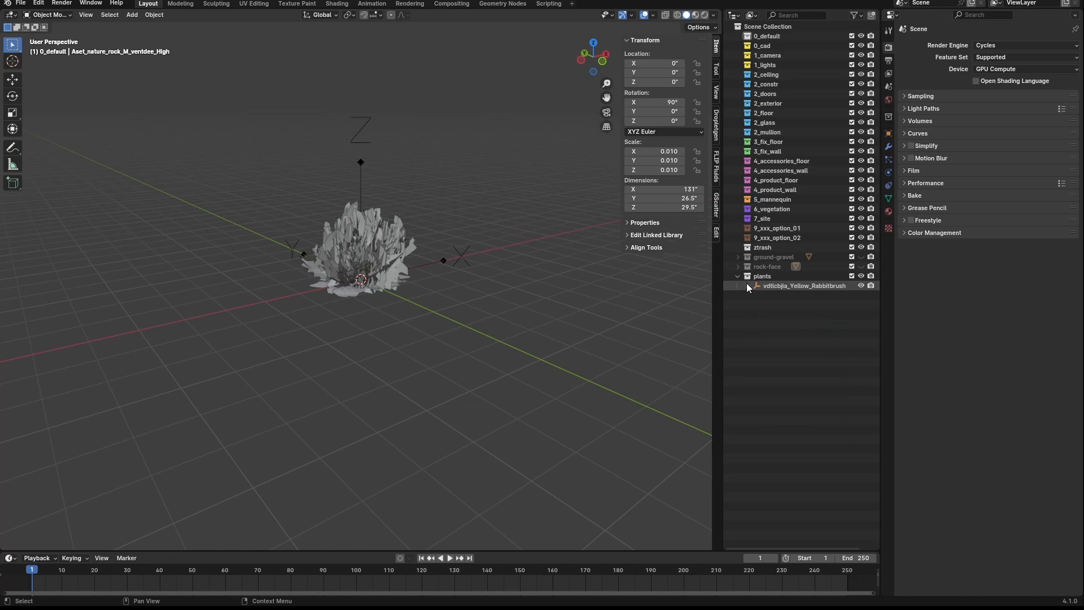
click(739, 276)
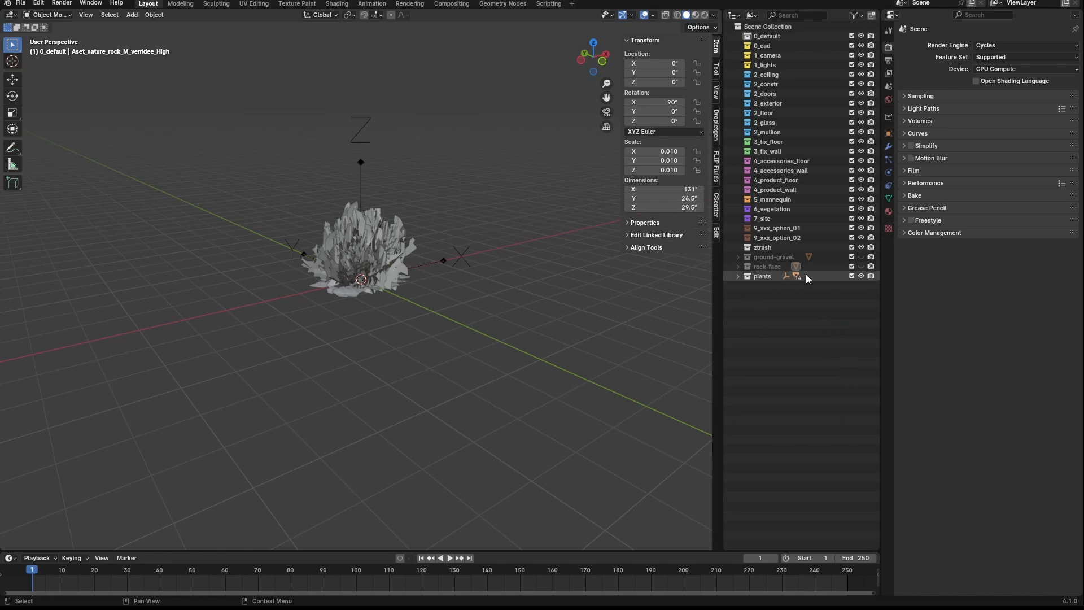
click(862, 274)
click(862, 274)
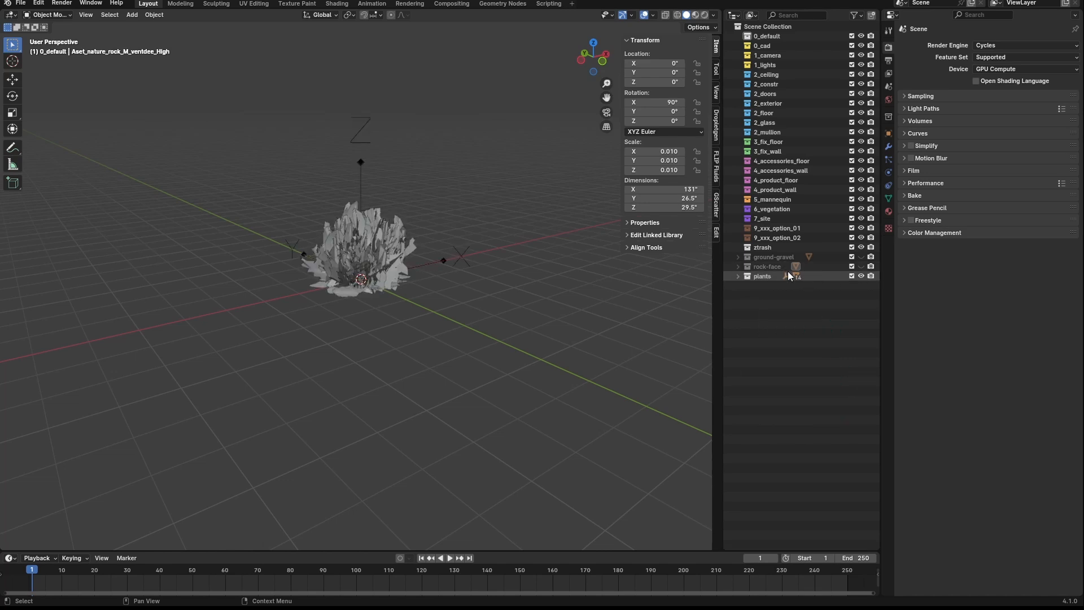
Hide all Yellow Rabbitbrush variations in the viewport except _603v_Var4_LOD0
click(728, 277)
click(738, 276)
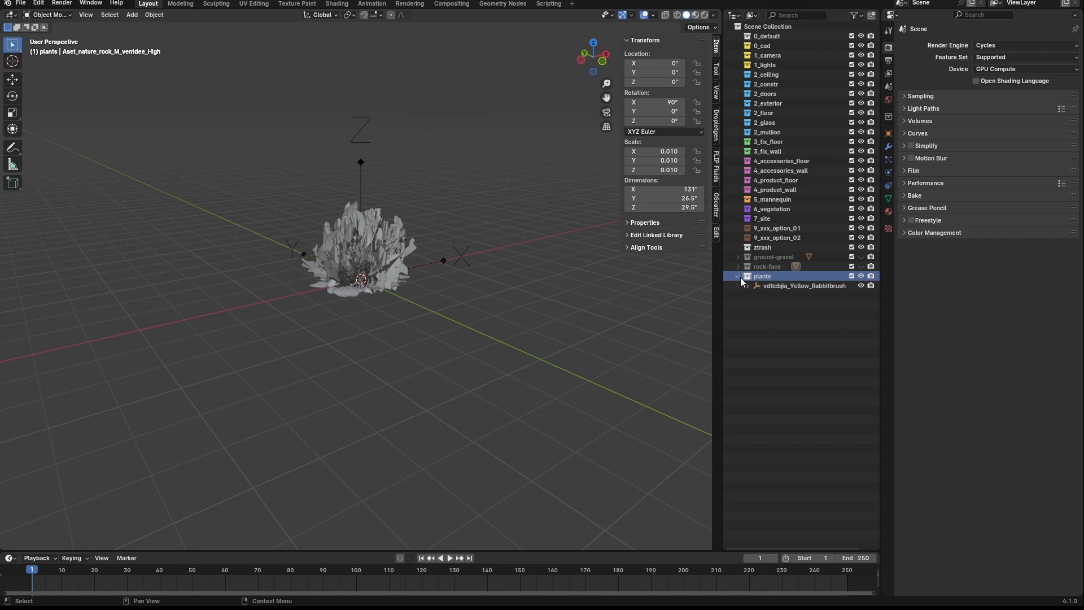
click(747, 285)
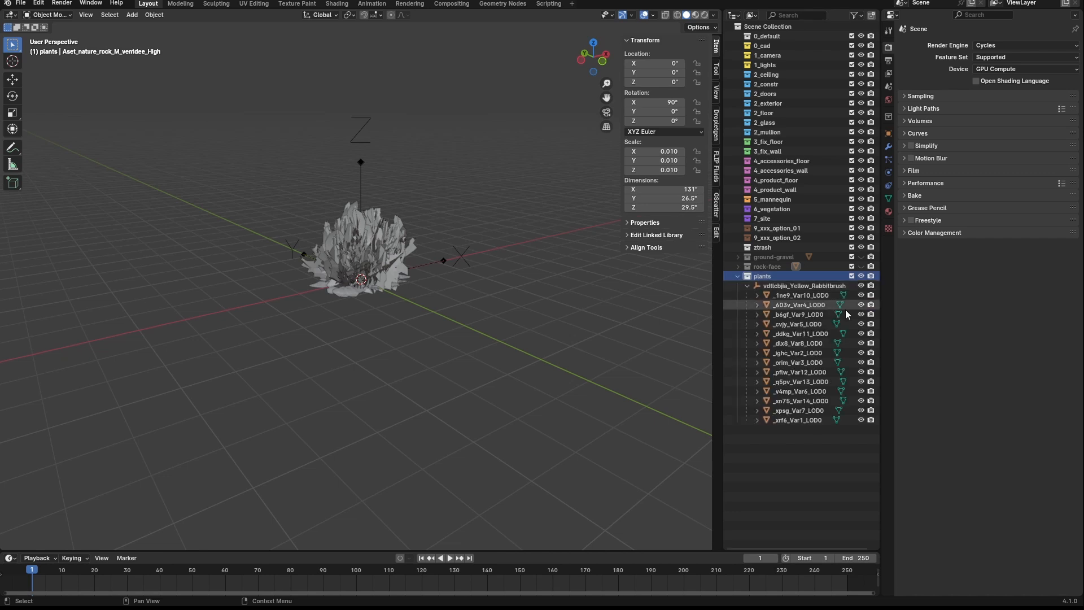
drag(861, 305, 861, 421)
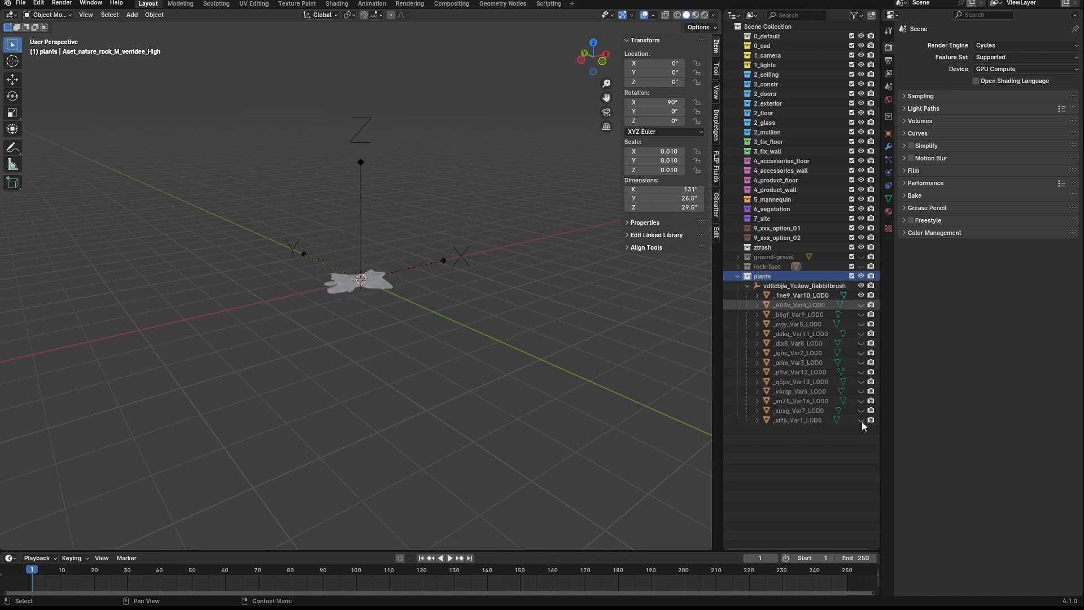
click(862, 295)
click(862, 305)
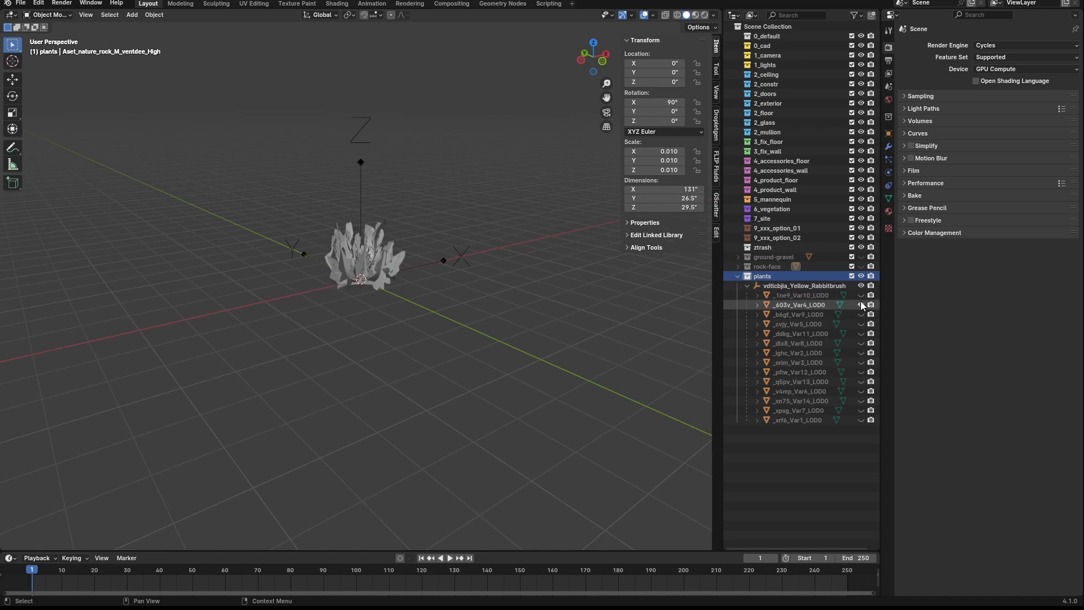
Disable rendering for every Yellow Rabbitbrush variation except _603v_Var4_LOD0 and collapse the plants collection
click(871, 295)
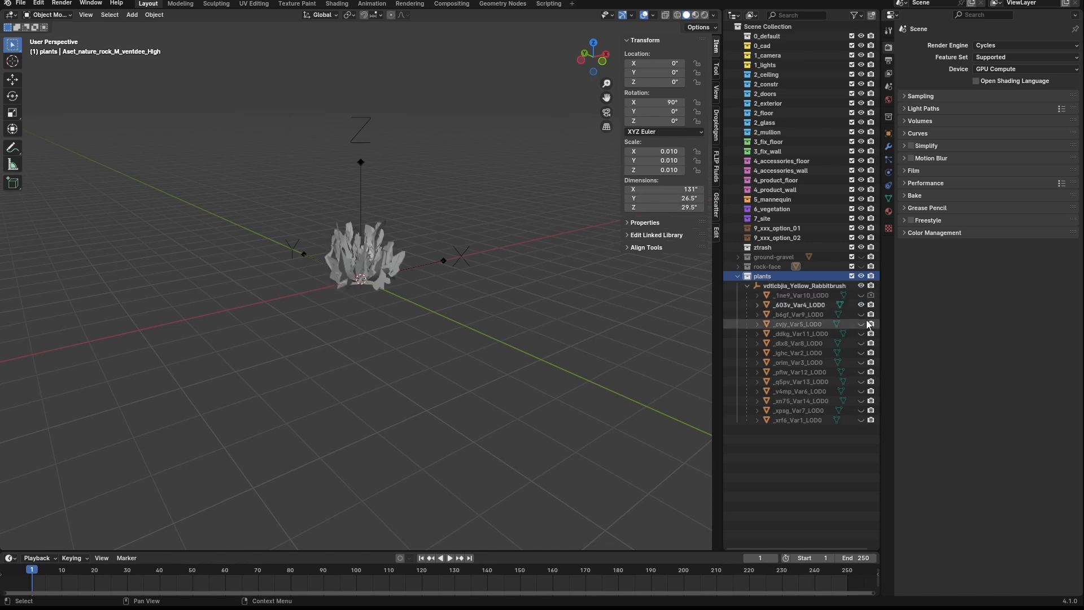
drag(870, 314, 869, 419)
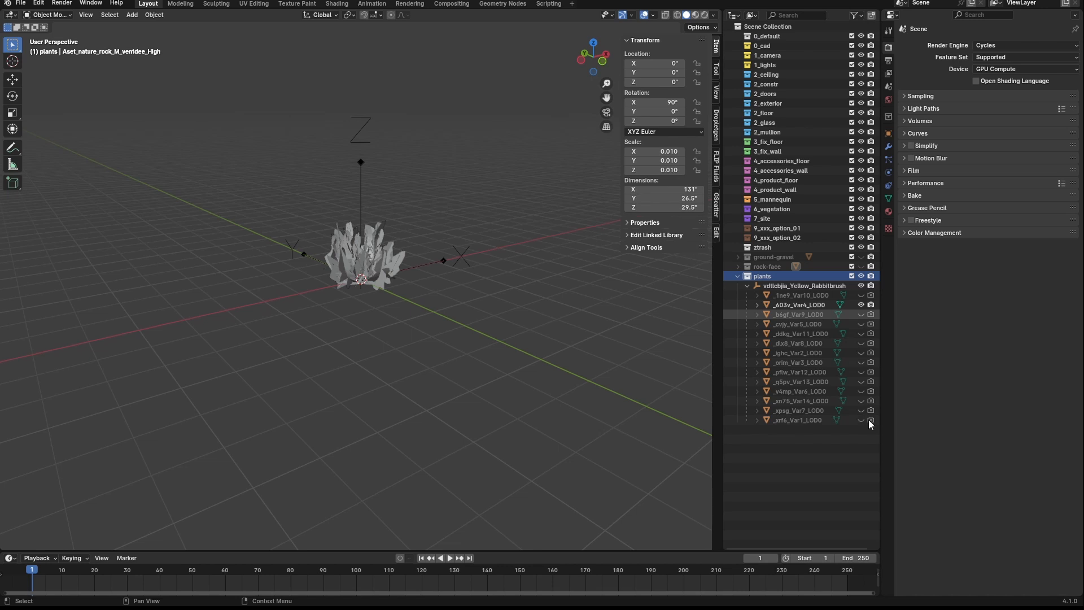
click(737, 276)
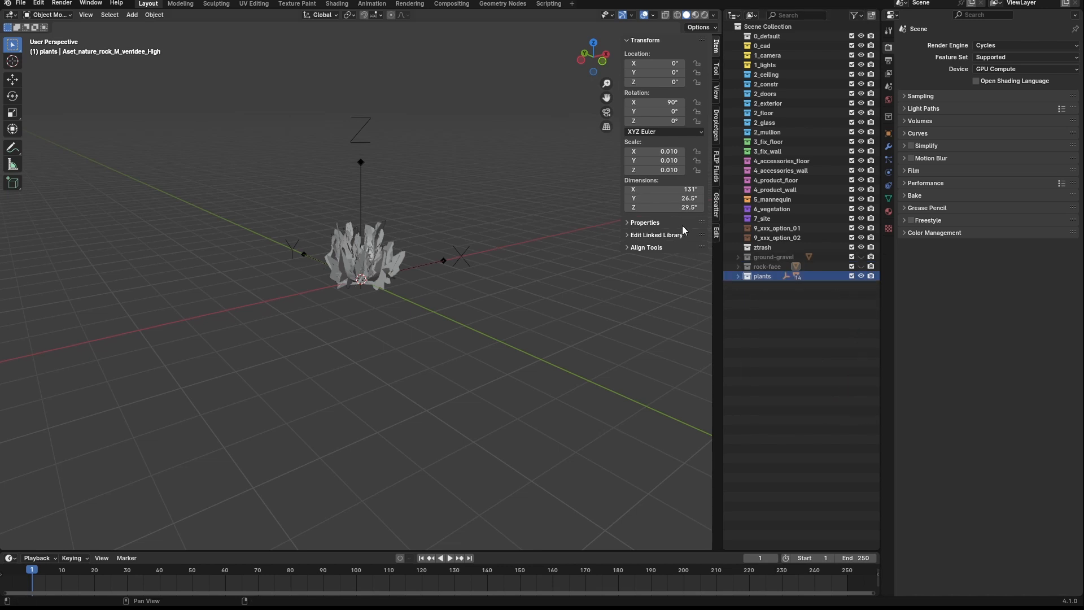
Delete the empty template collections from 0_default through ztrash and rename the scene Assets
click(776, 244)
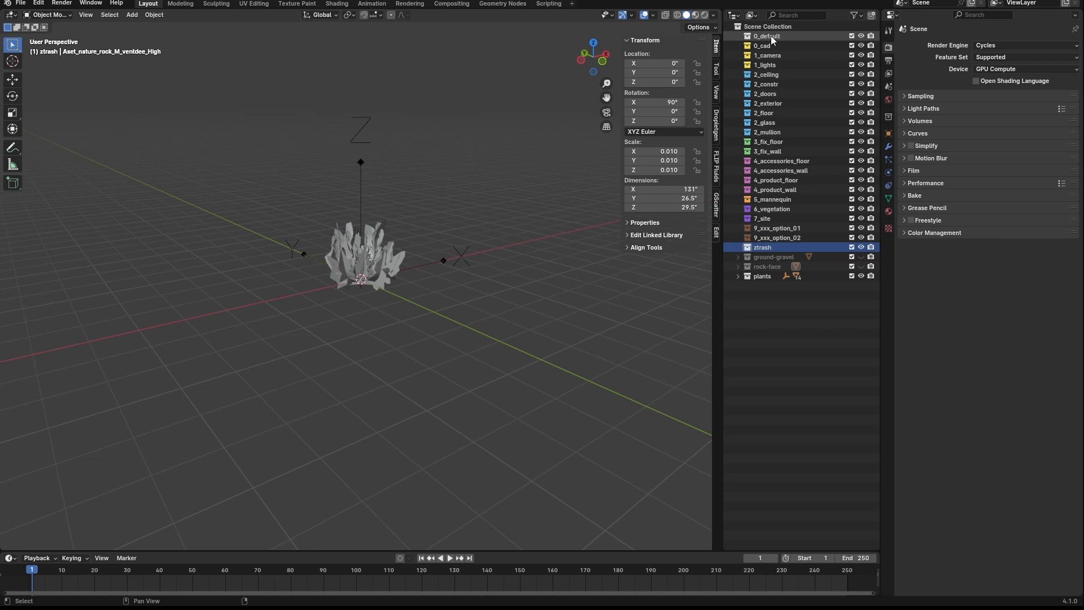
key(Delete)
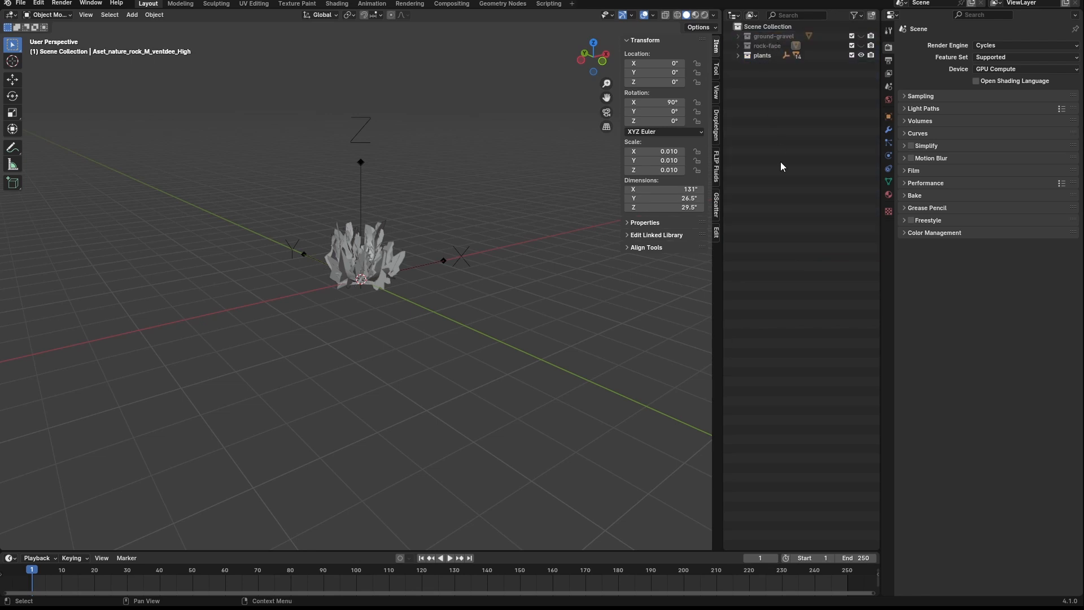
click(941, 3)
text(Assets)
key(Return)
Inspect the remaining rabbitbrush variation up close and from further away in the viewport
middle_drag(472, 320, 473, 332)
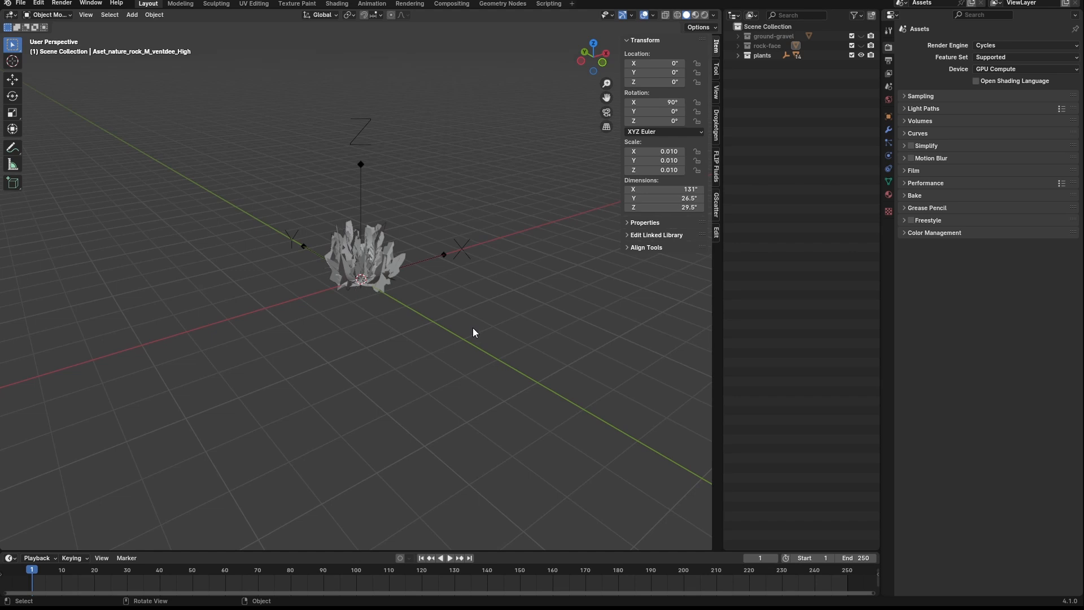
click(388, 266)
key(KP_Decimal)
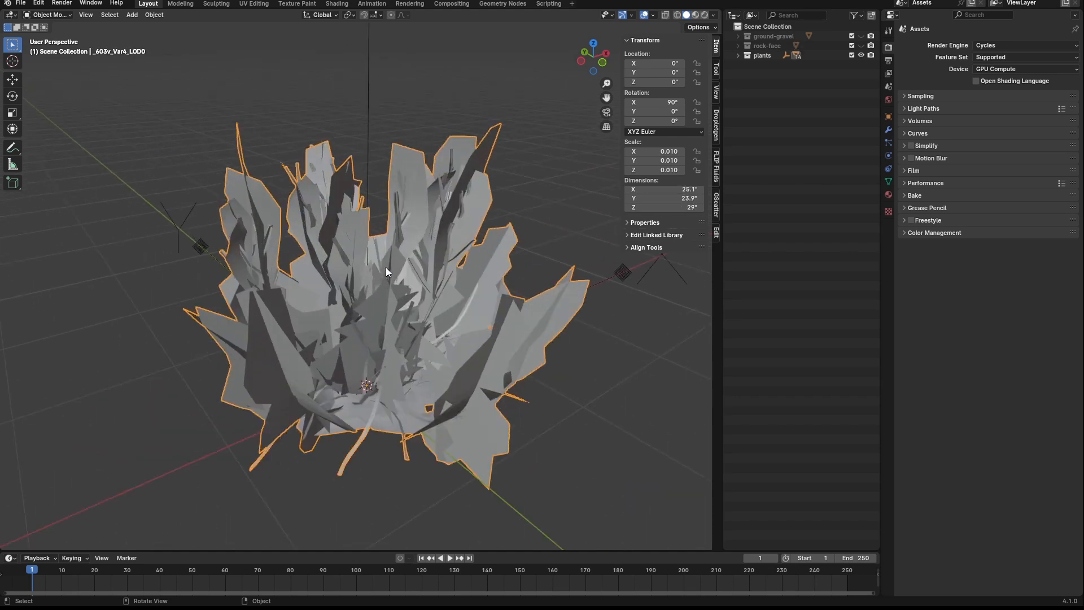
scroll(389, 259, down, 2)
scroll(361, 242, down, 3)
middle_drag(435, 210, 480, 276)
click(525, 281)
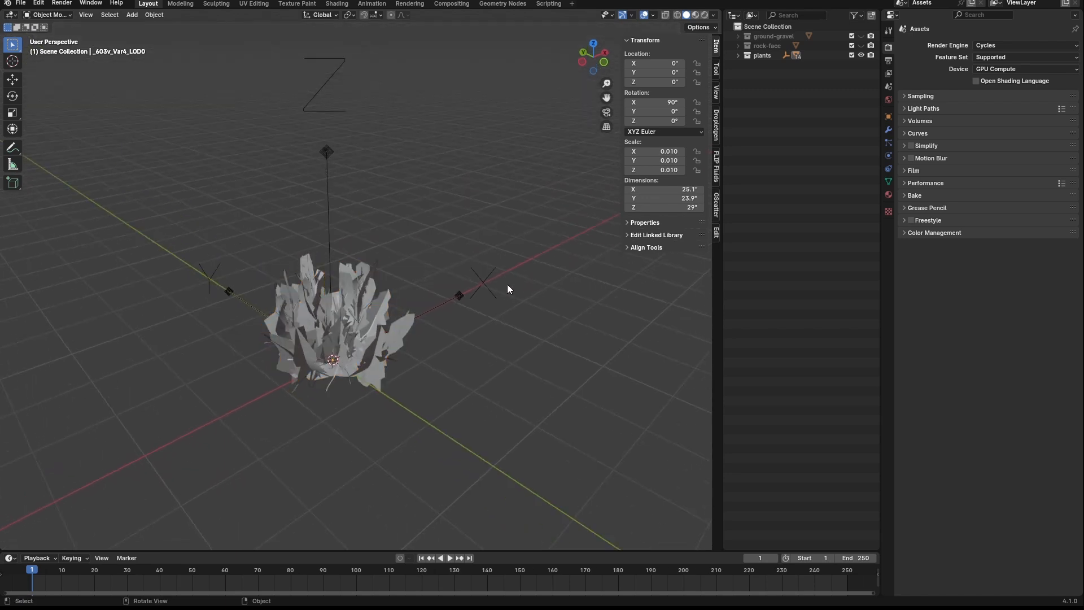
Create a new scene as a full copy of the Assets scene
click(971, 4)
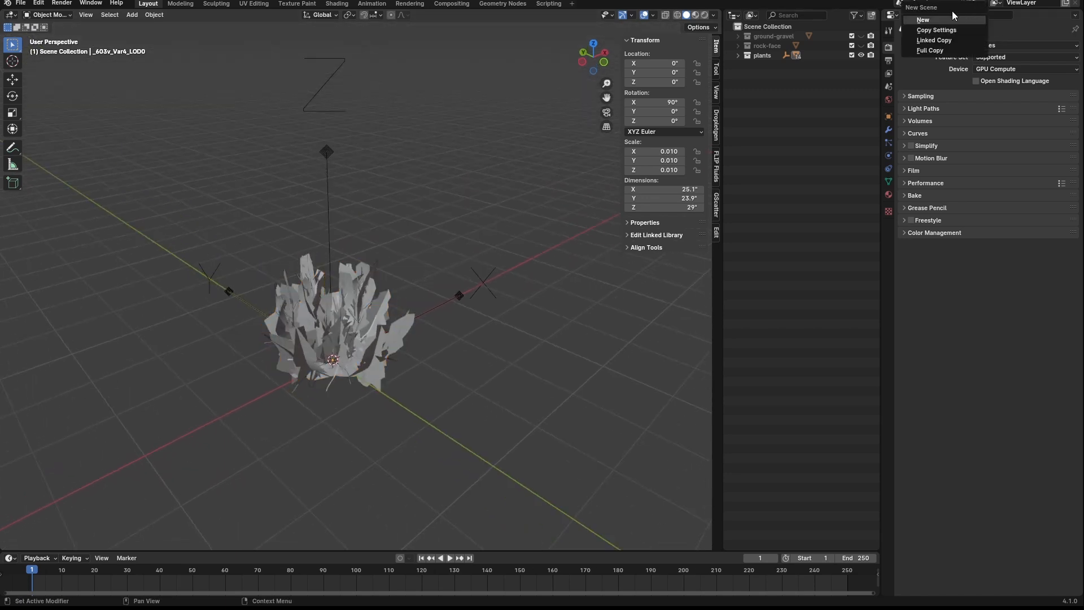
click(931, 51)
drag(339, 163, 338, 167)
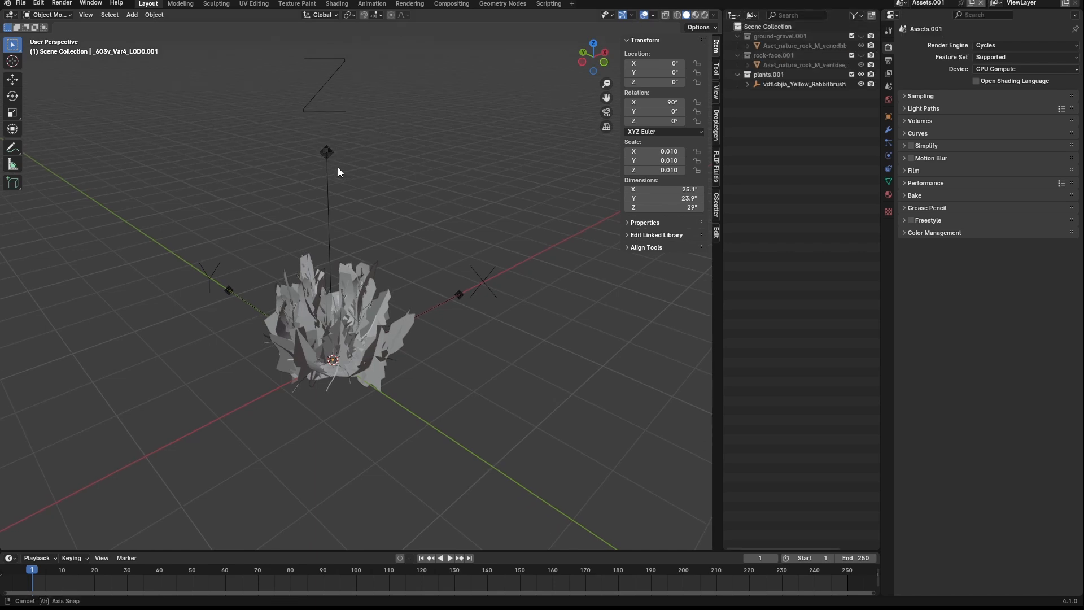
middle_drag(338, 168, 348, 170)
scroll(349, 170, down, 2)
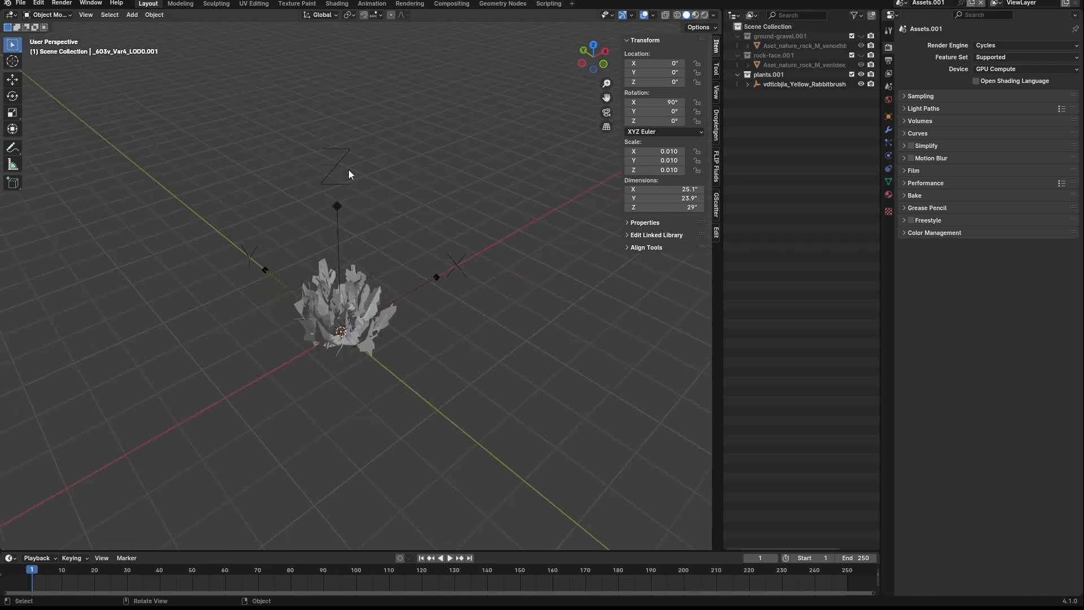
Show the copied ground-gravel and rock-face collections with their objects and rename the new scene shot-0100
click(861, 36)
click(860, 45)
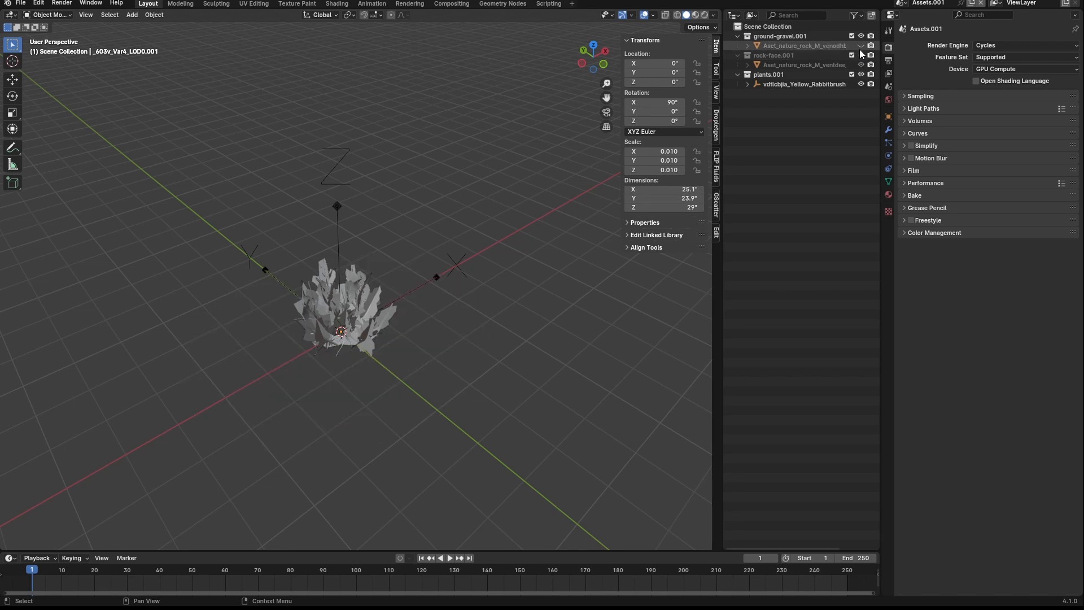
click(860, 45)
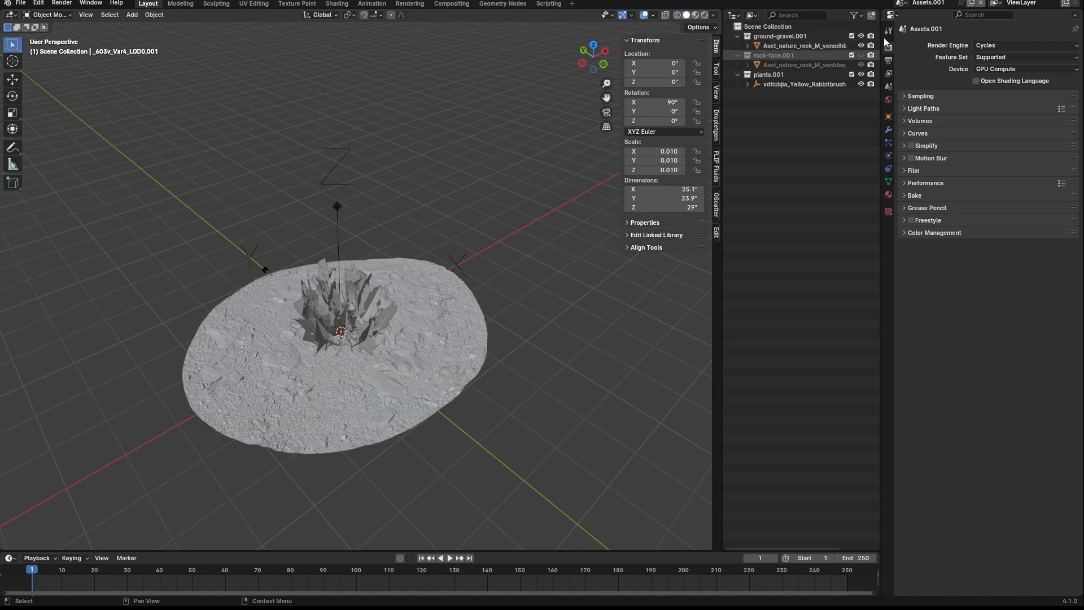
click(861, 55)
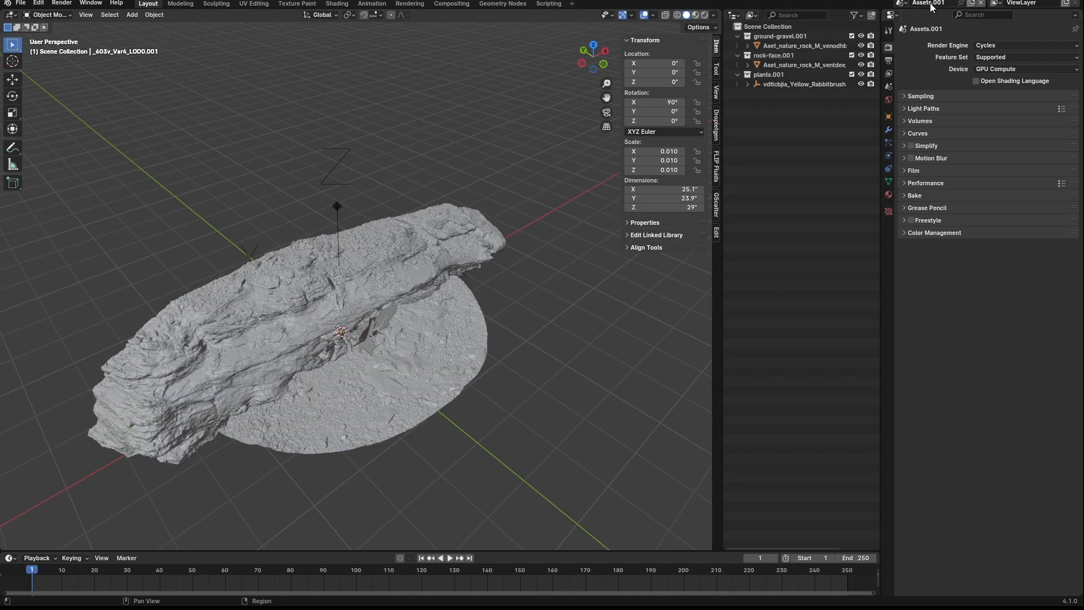
text(shot-0100)
Delete all visible ground, rock and plant objects from the shot-0100 scene
key(a)
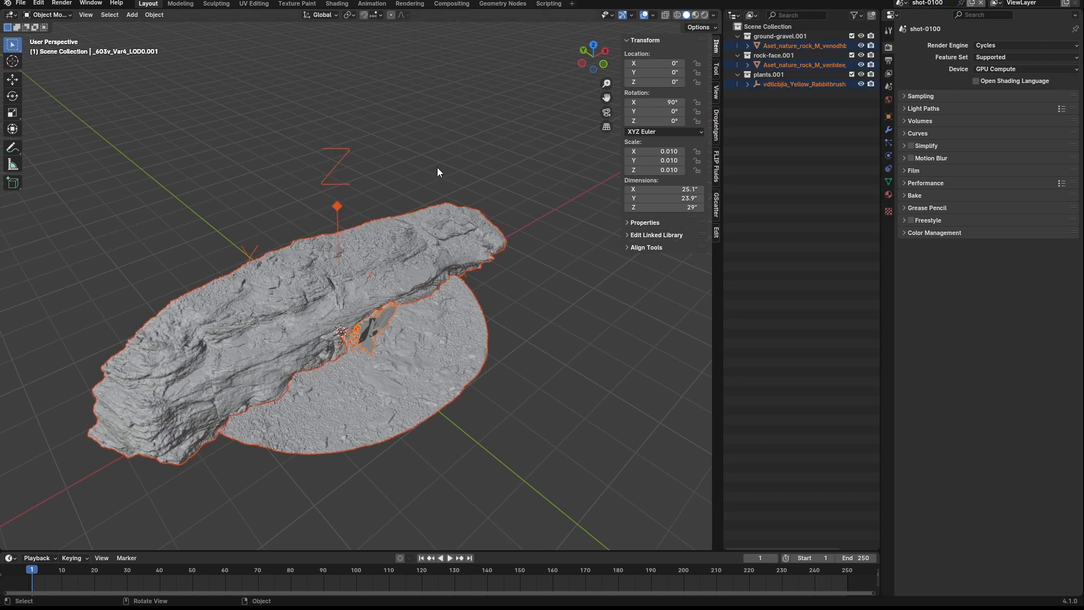
key(x)
click(437, 167)
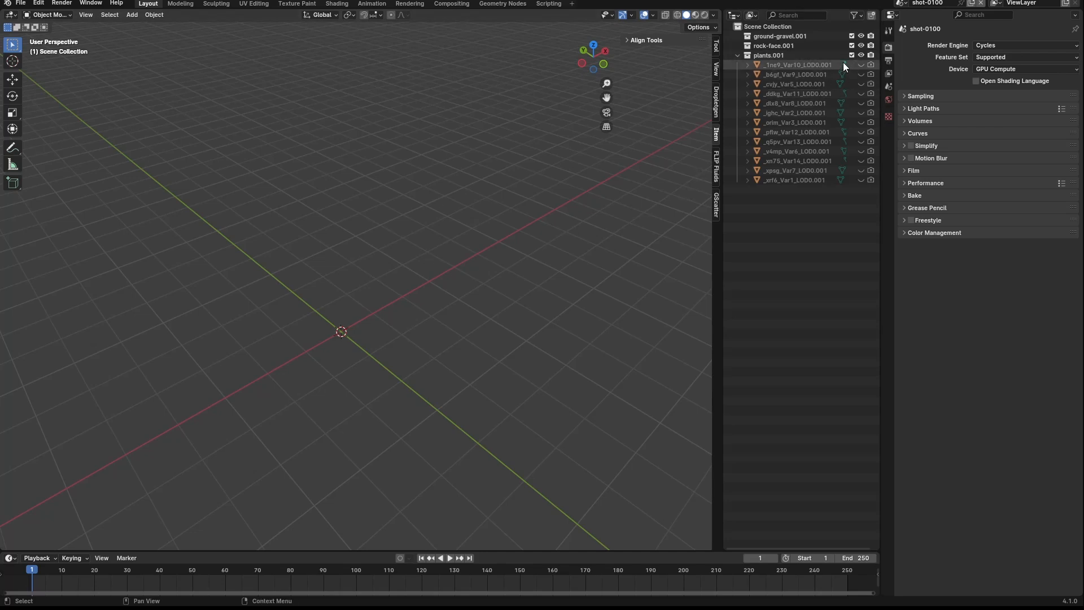
Delete the copied ground-gravel, rock-face and plants collections and the leftover hidden plant variations from the scene
click(793, 34)
shift+click(782, 45)
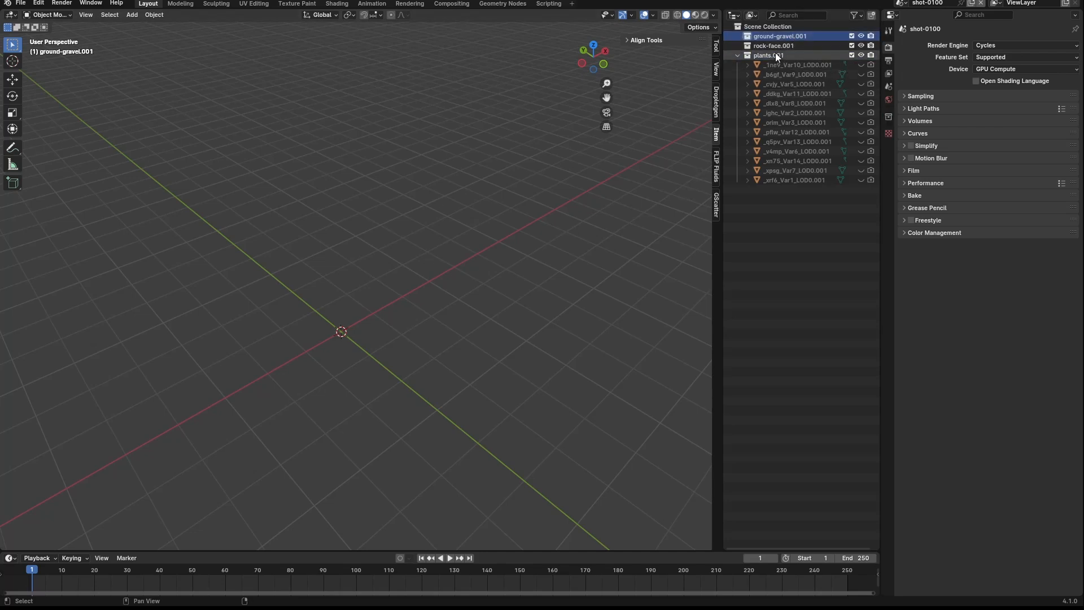
shift+click(774, 53)
key(x)
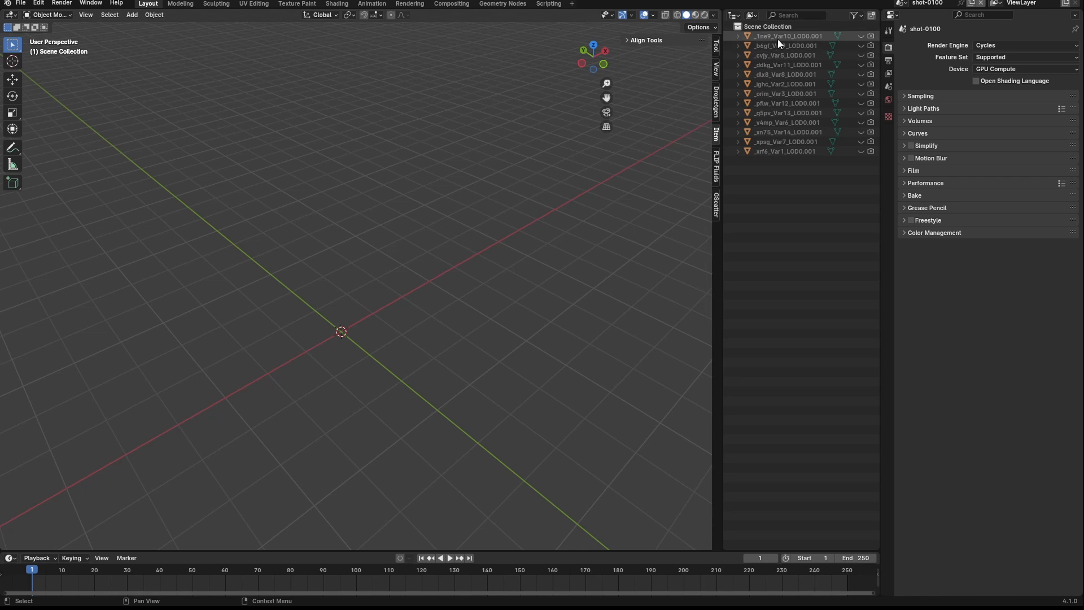
click(777, 37)
key(a)
key(x)
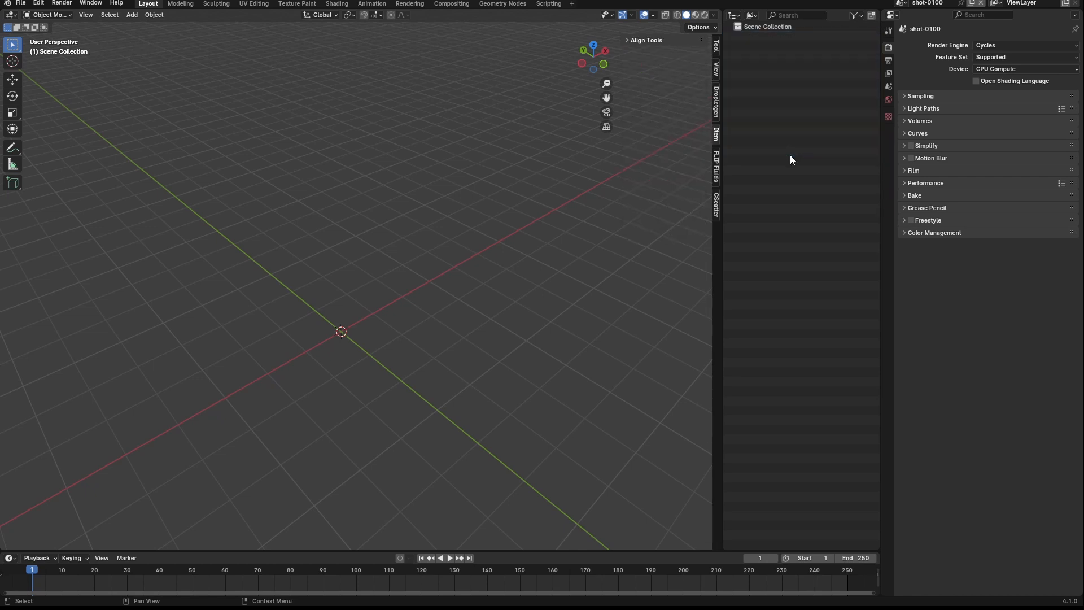
Check the list of scenes in the file while staying in shot-0100
click(900, 3)
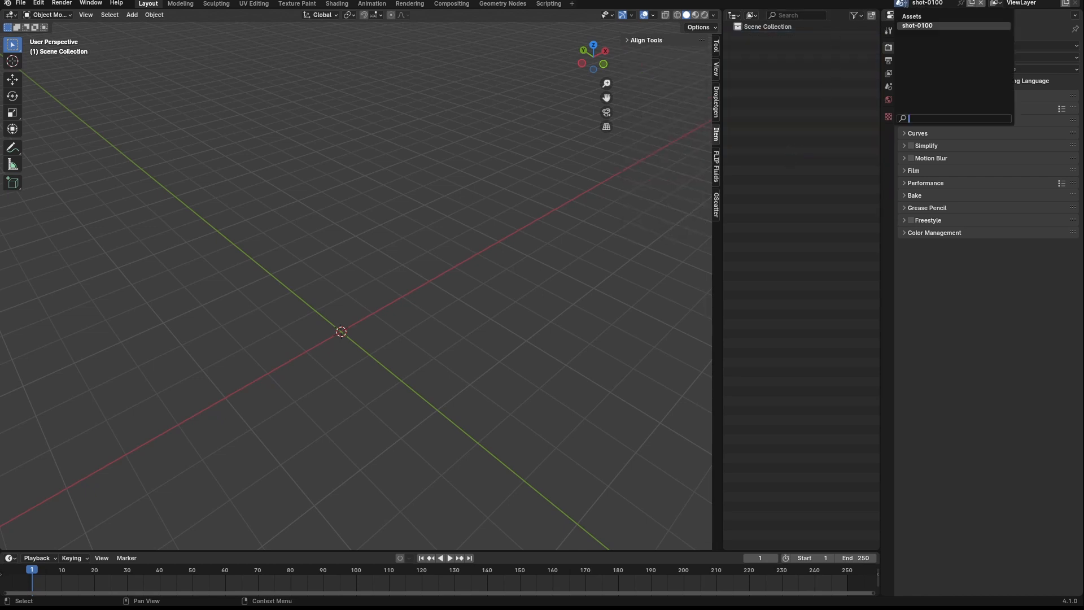
click(901, 2)
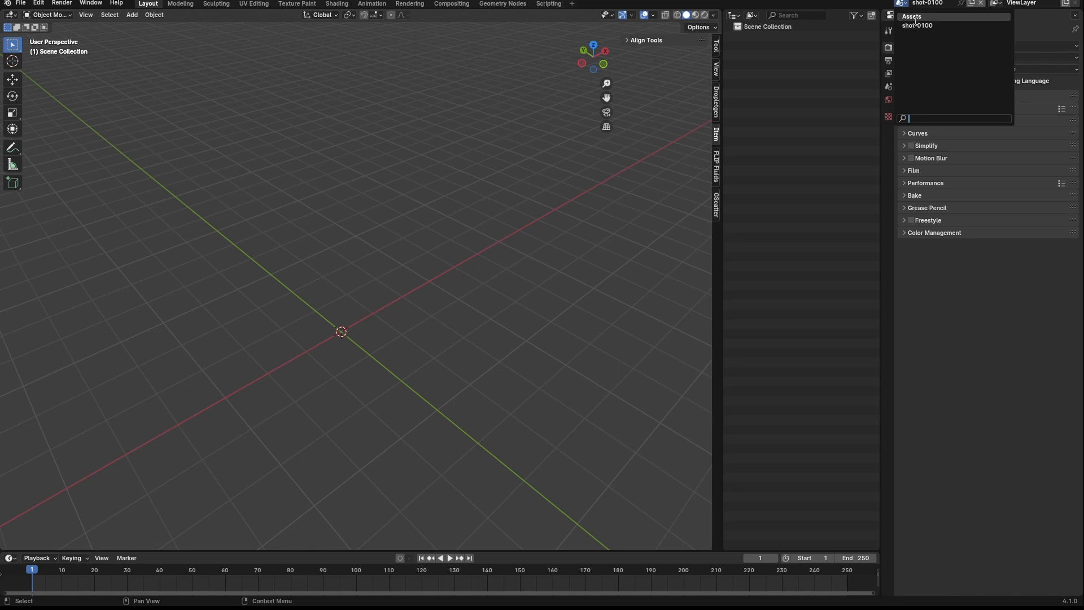
click(893, 3)
click(899, 3)
click(898, 2)
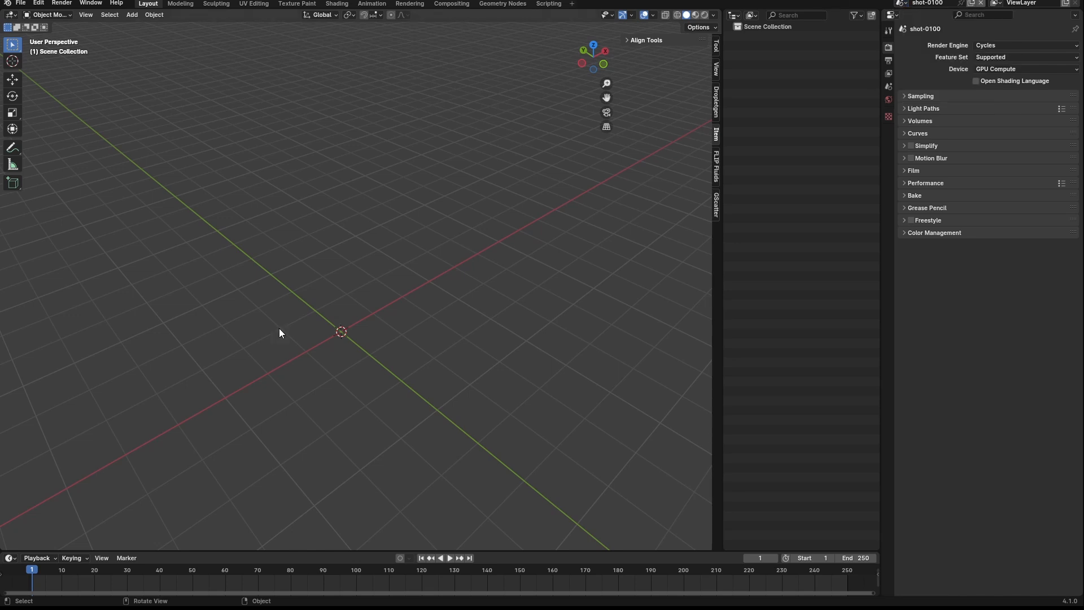
Add collection instances of ground-gravel, plants and rock-face to the empty shot-0100 scene
key(shift+a)
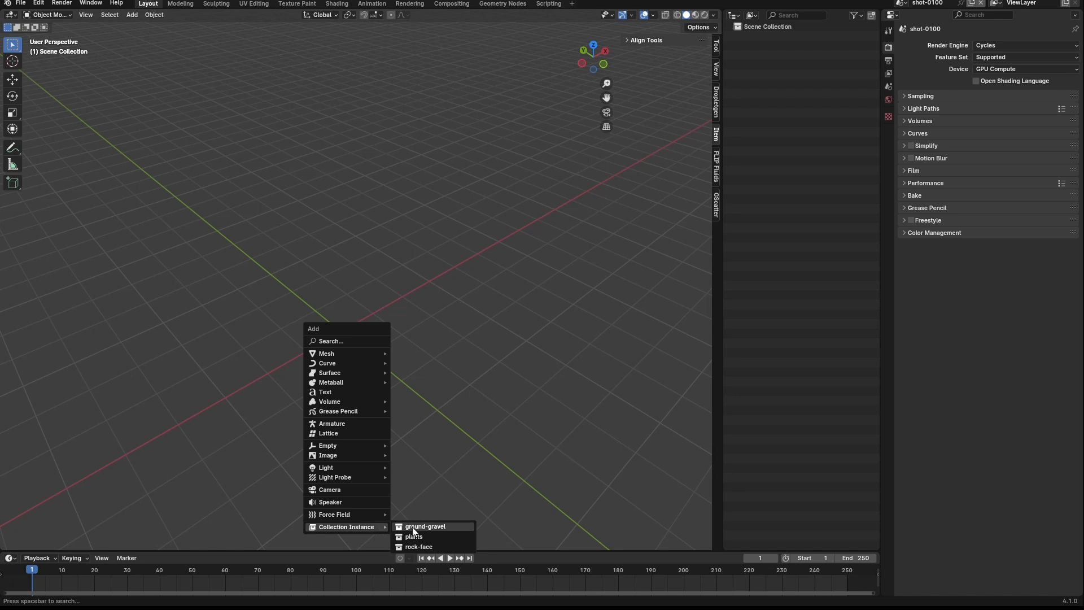
click(414, 523)
key(shift+a)
mouse_move(456, 452)
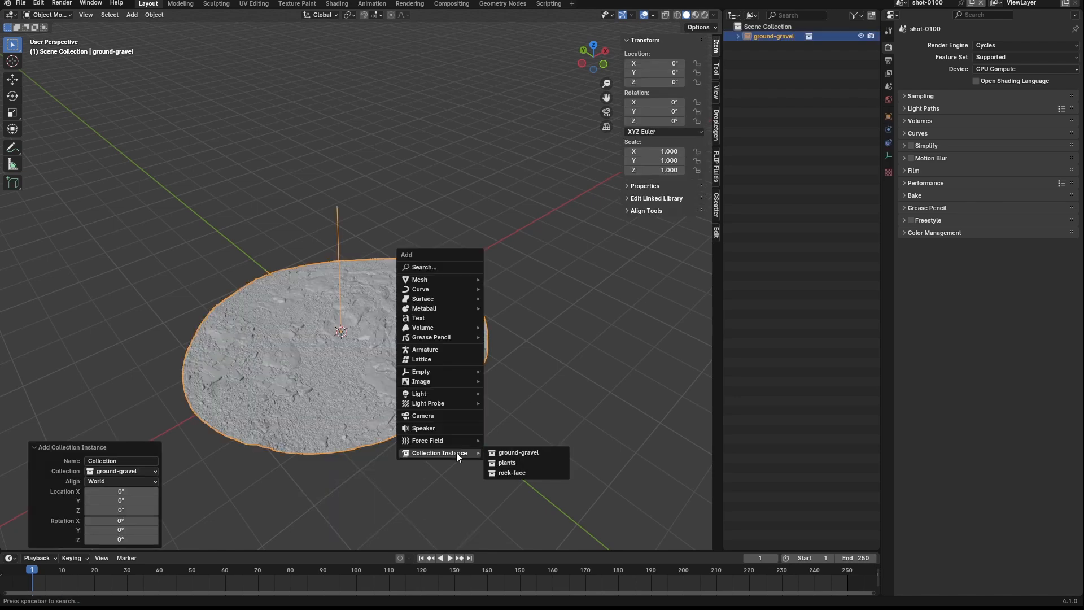
click(515, 461)
key(shift+a)
mouse_move(516, 461)
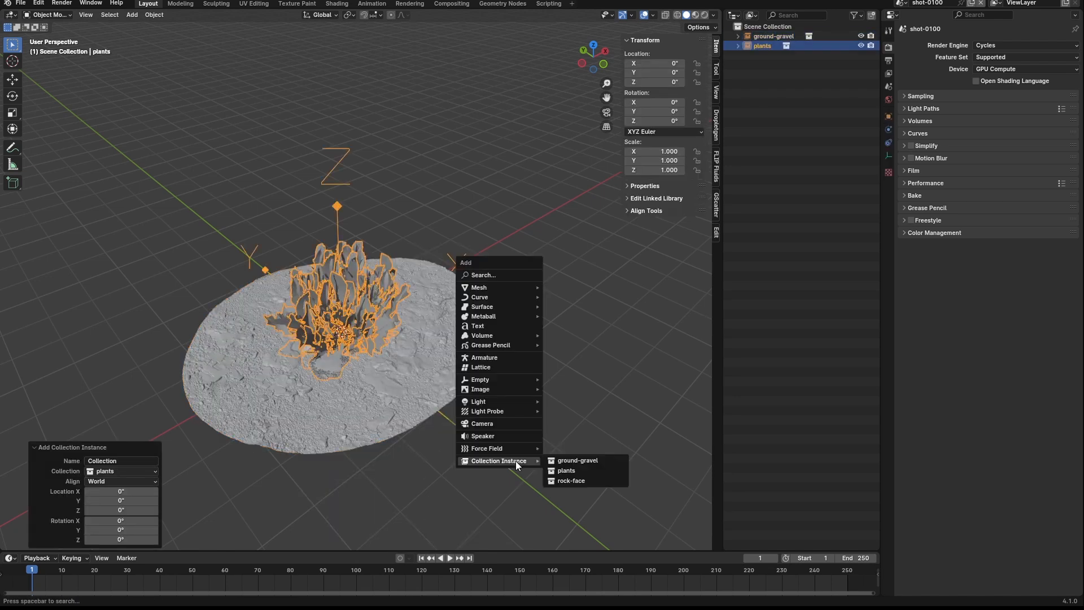
click(566, 481)
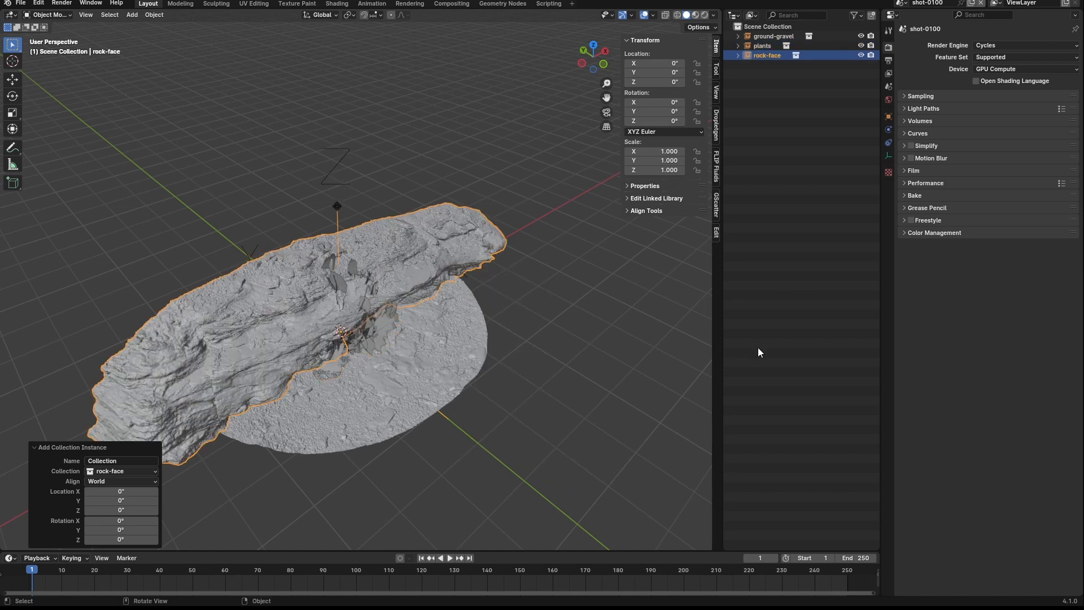
Hide the plants and ground-gravel instances to view the rock face alone, and show ground-gravel again
mouse_move(494, 374)
middle_down()
mouse_move(482, 350)
mouse_move(480, 365)
middle_up()
middle_drag(434, 337, 445, 348)
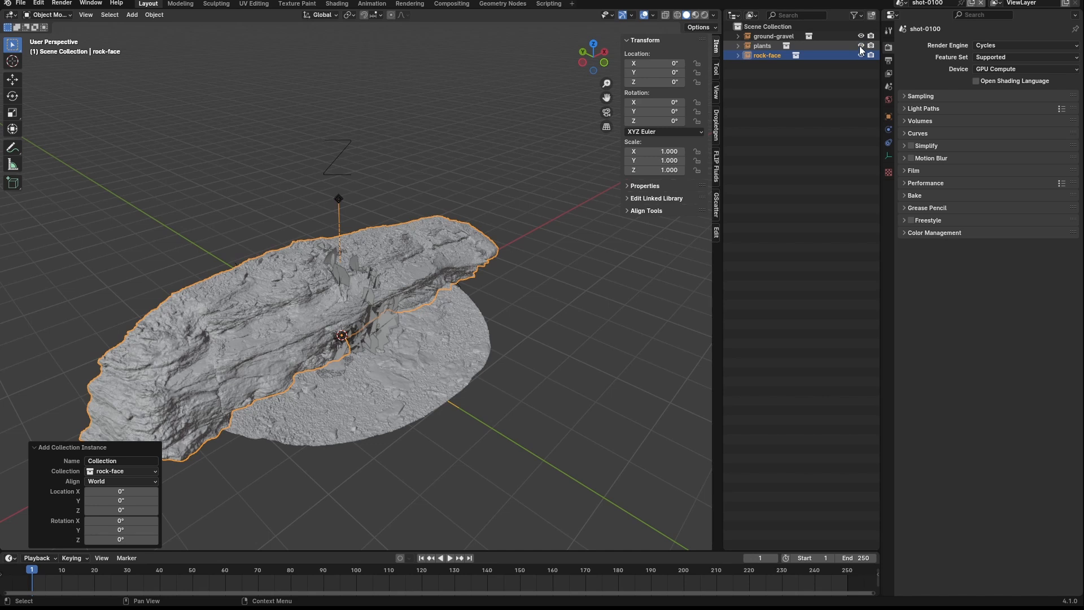
drag(860, 46, 860, 35)
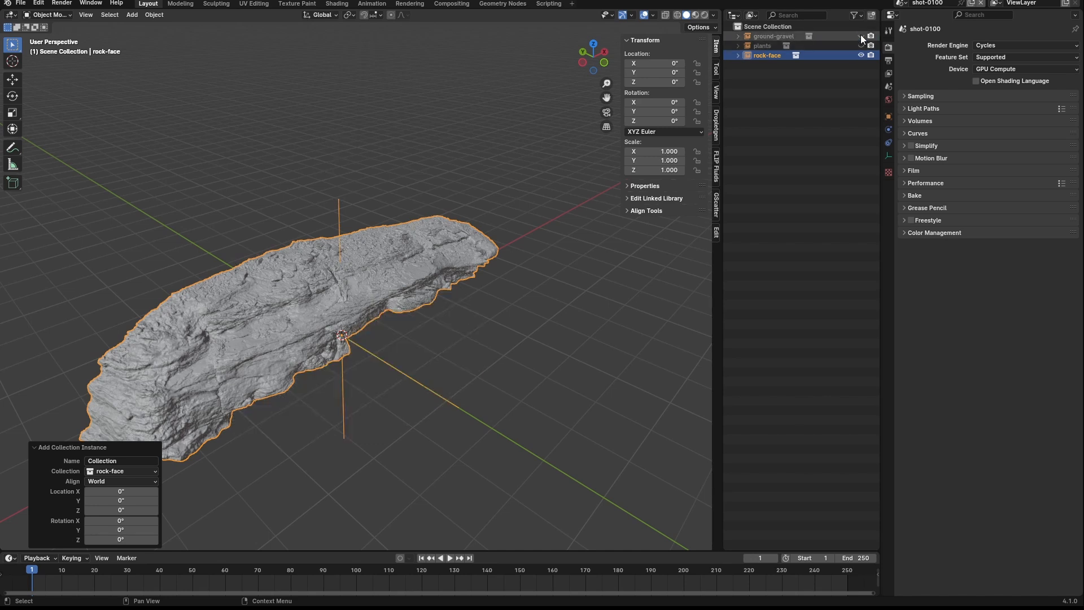
middle_drag(242, 255, 243, 259)
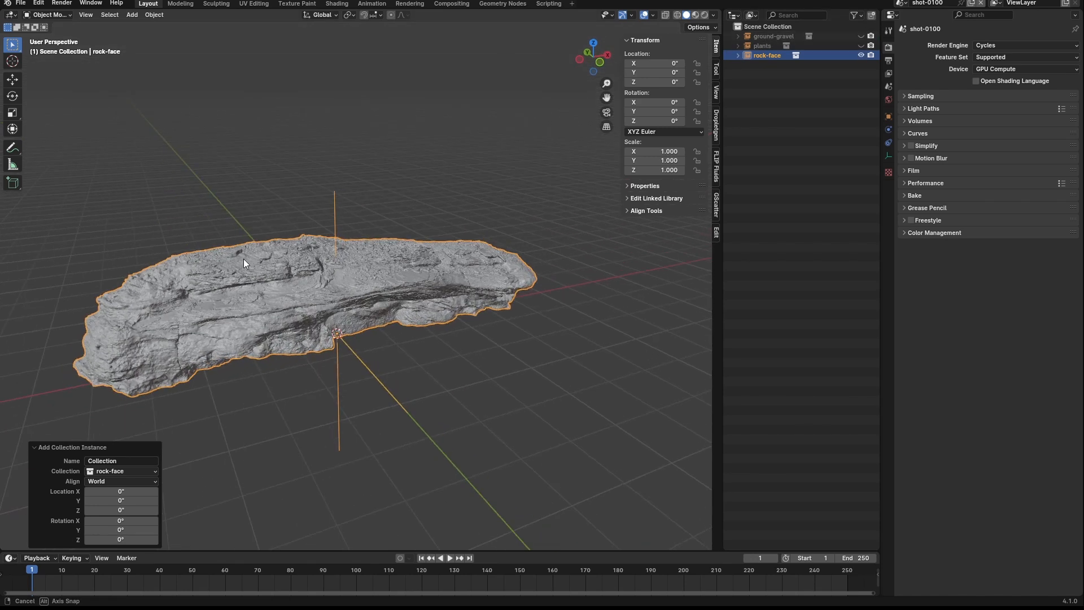
click(859, 35)
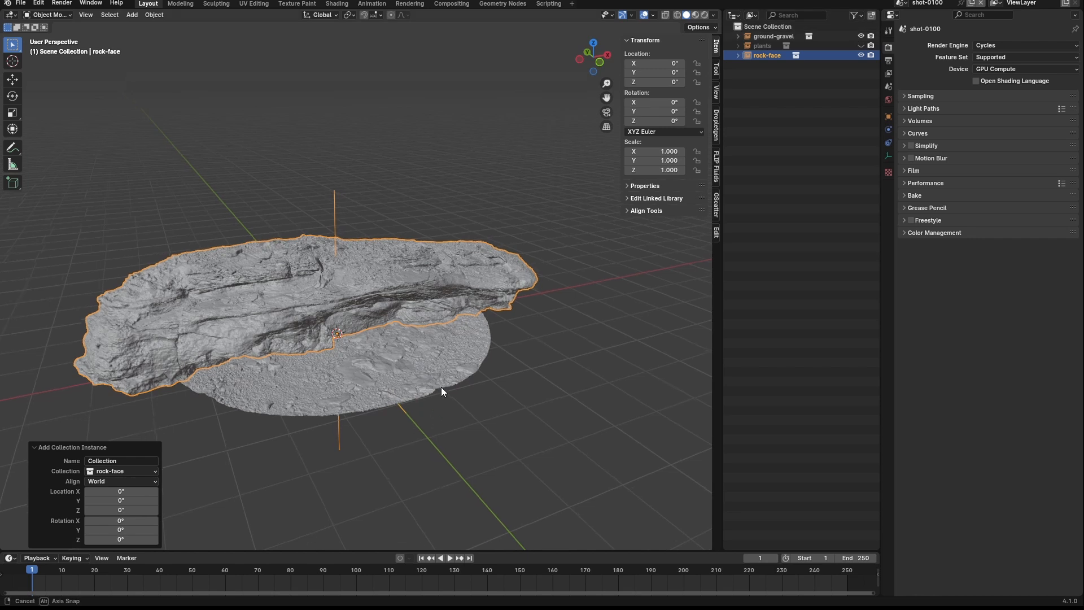
Add a camera to the scene and move it back about 93.75" along negative Y, away from the rock face
key(shift+a)
mouse_move(441, 389)
text(camera)
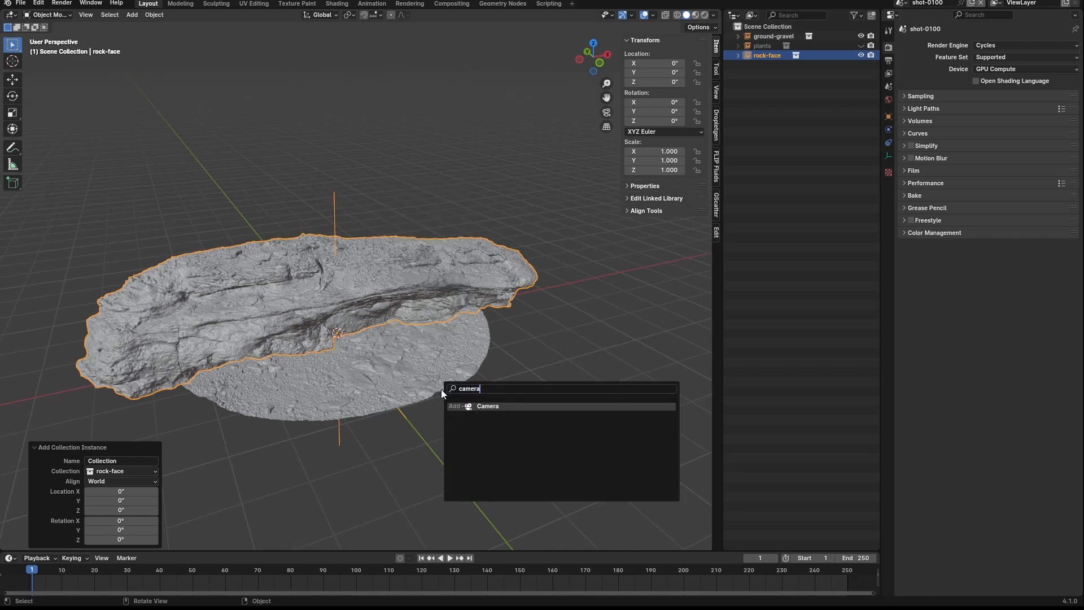
key(Return)
mouse_move(379, 349)
middle_down()
mouse_move(354, 342)
mouse_move(375, 359)
middle_up()
scroll(354, 342, down, 4)
key(g)
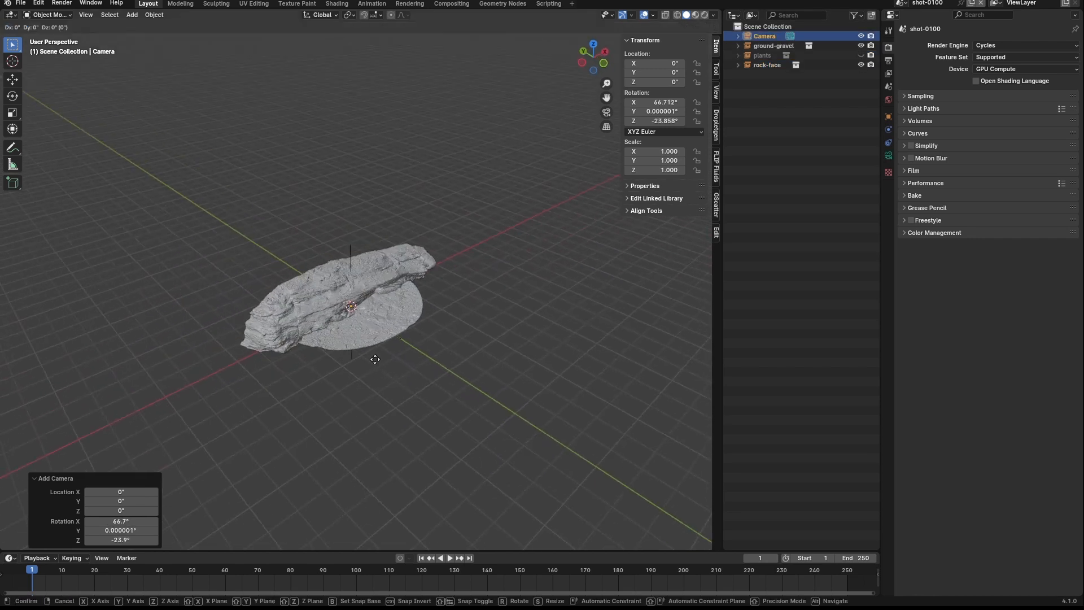
key(y)
click(528, 422)
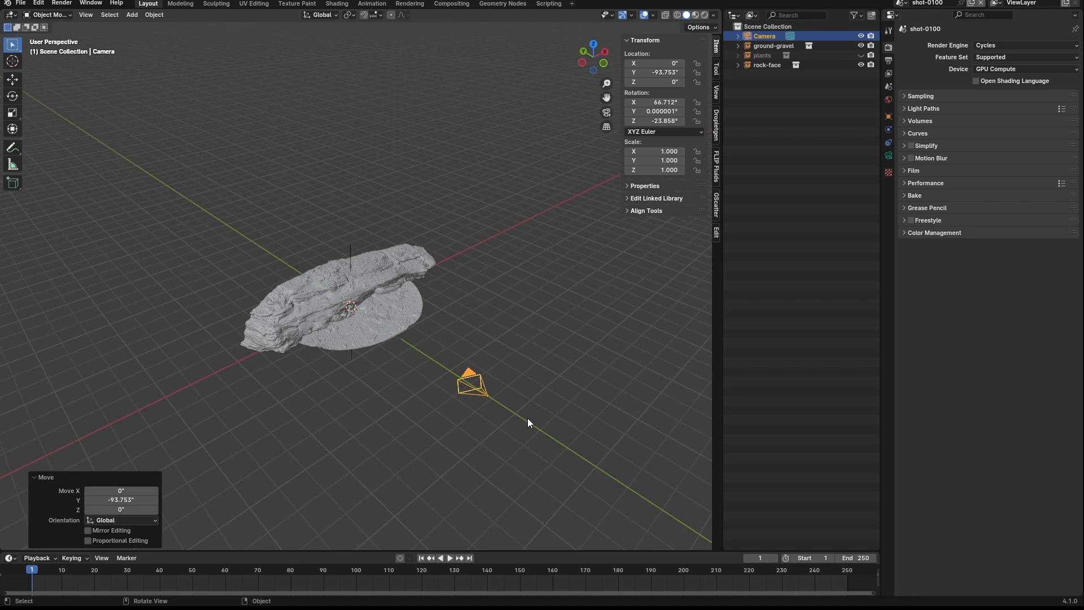
Set the camera's rotation to 90° on X and 0° on Y and Z
key(n)
click(672, 72)
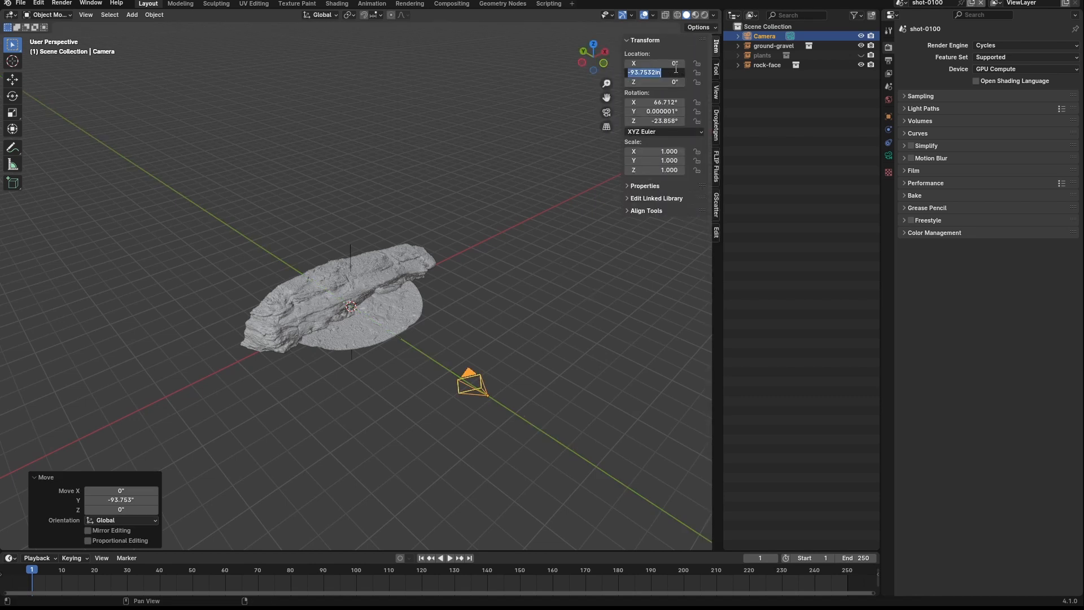
click(669, 100)
text(0)
key(Tab)
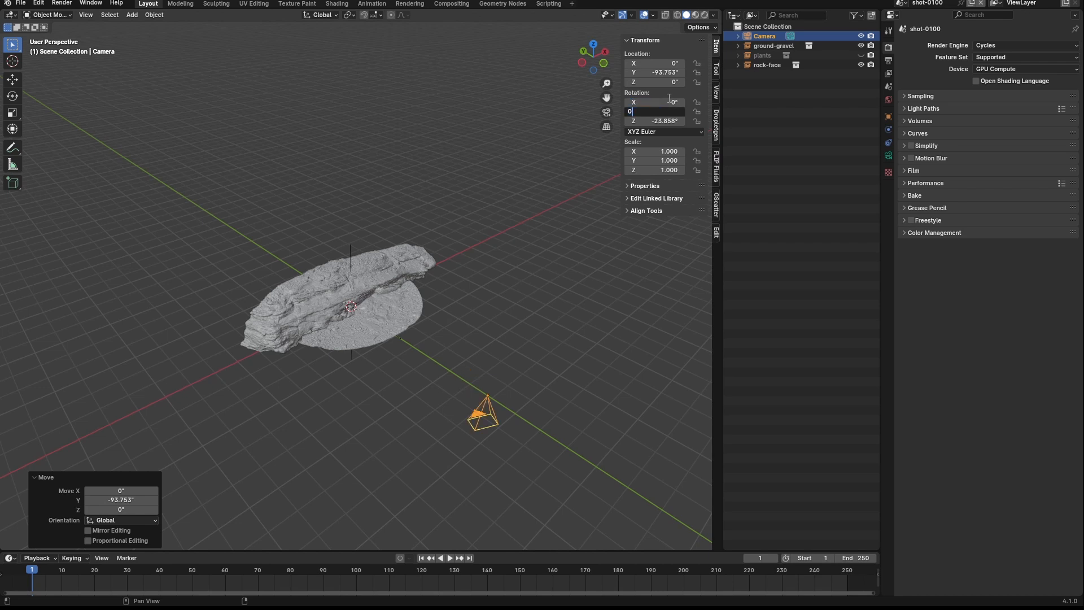
text(0)
key(Tab)
text(0)
key(Tab)
text(90)
key(Return)
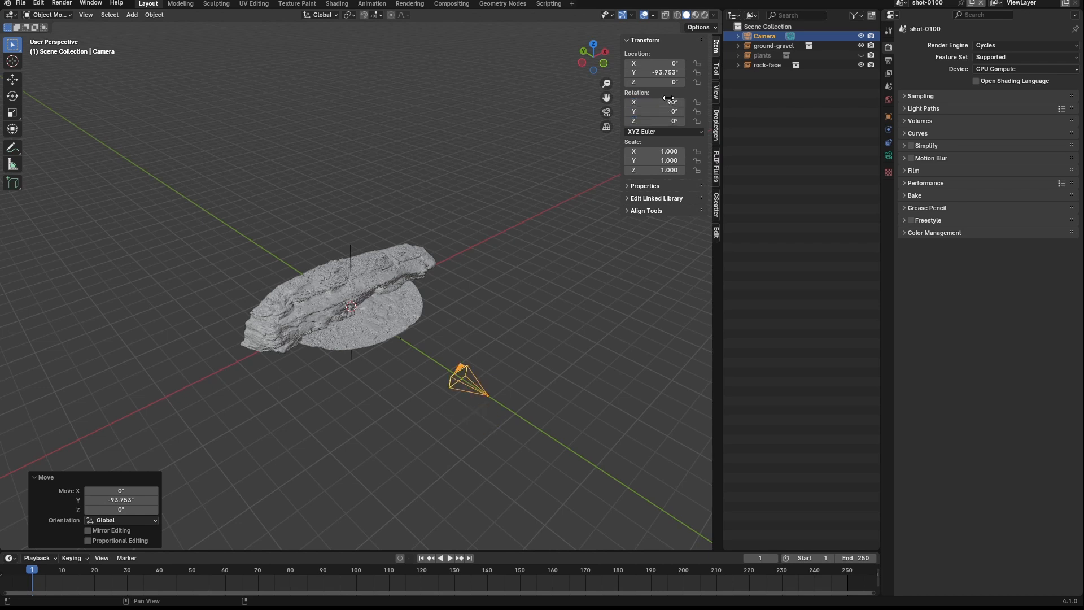
Look through the camera in two side-by-side viewports and hide the sidebar, toolbar, gizmos and overlays in the second one
middle_drag(491, 361, 467, 380)
key(KP_0)
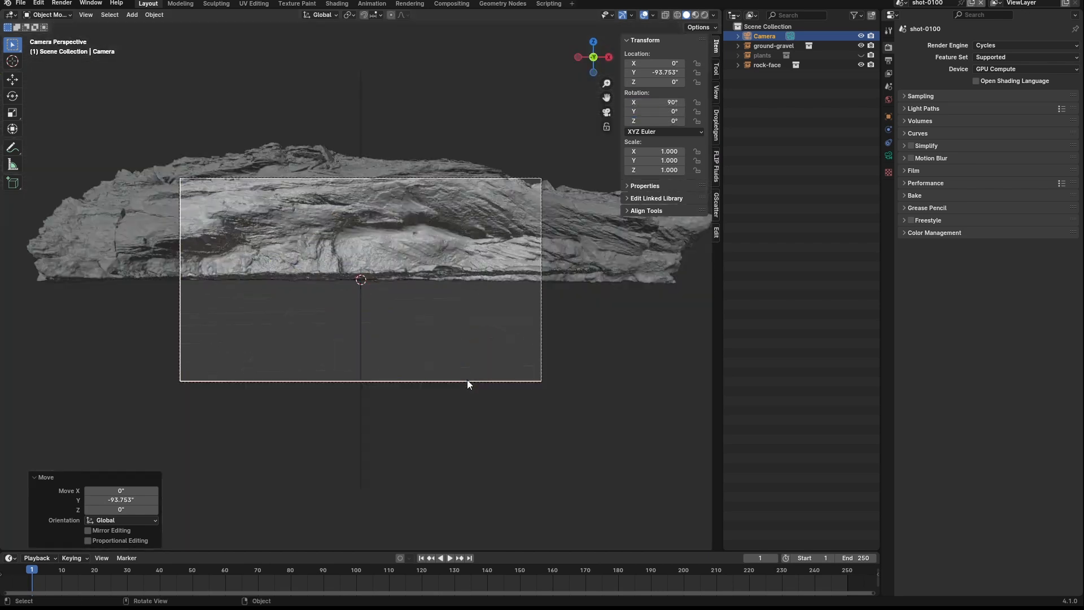
drag(3, 9, 328, 57)
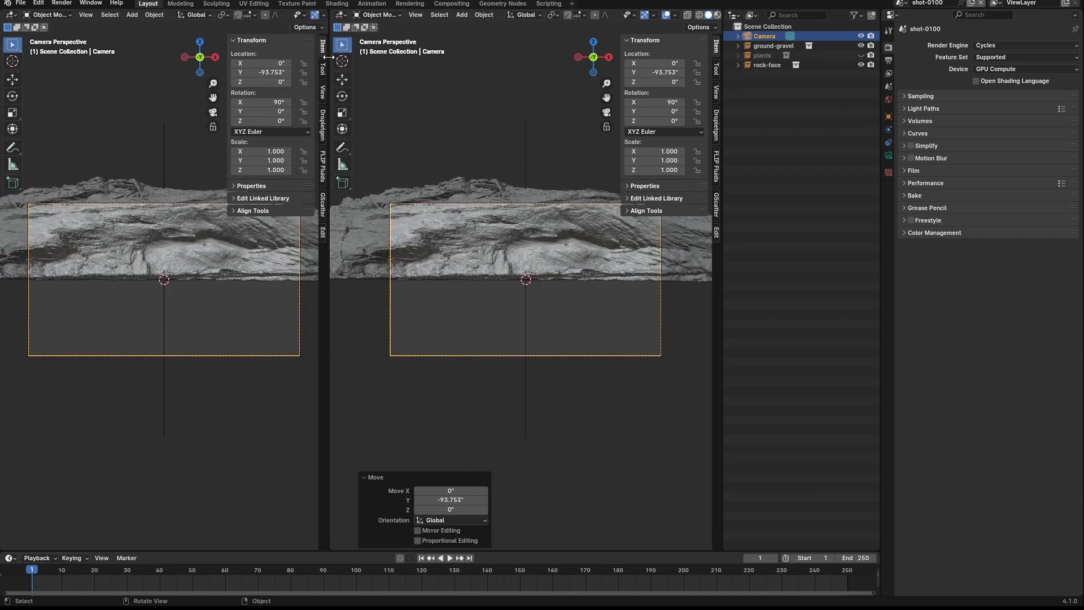
key(n)
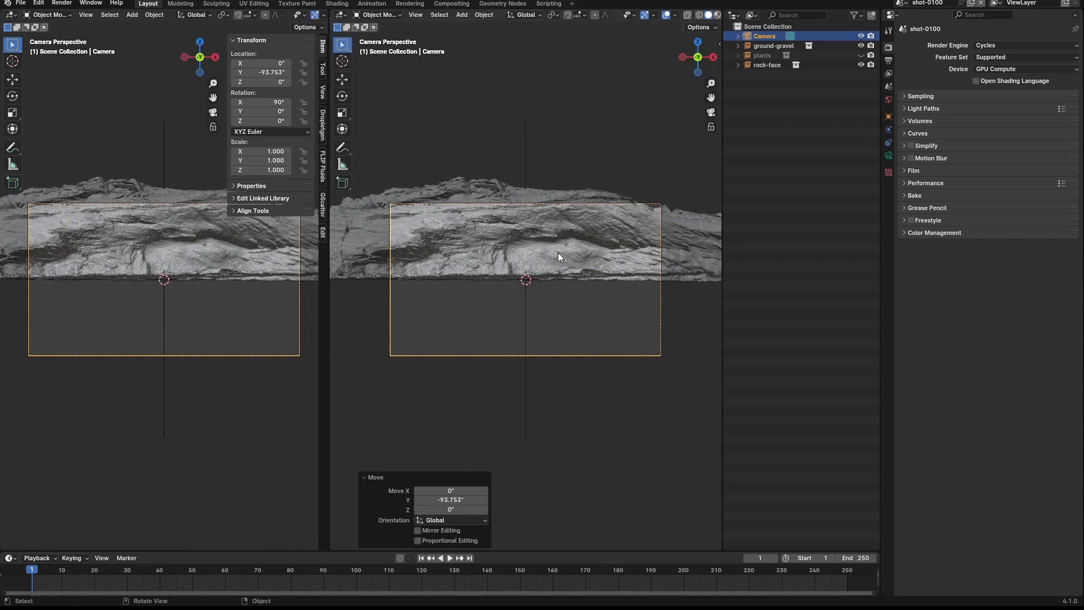
key(t)
key(ctrl+grave)
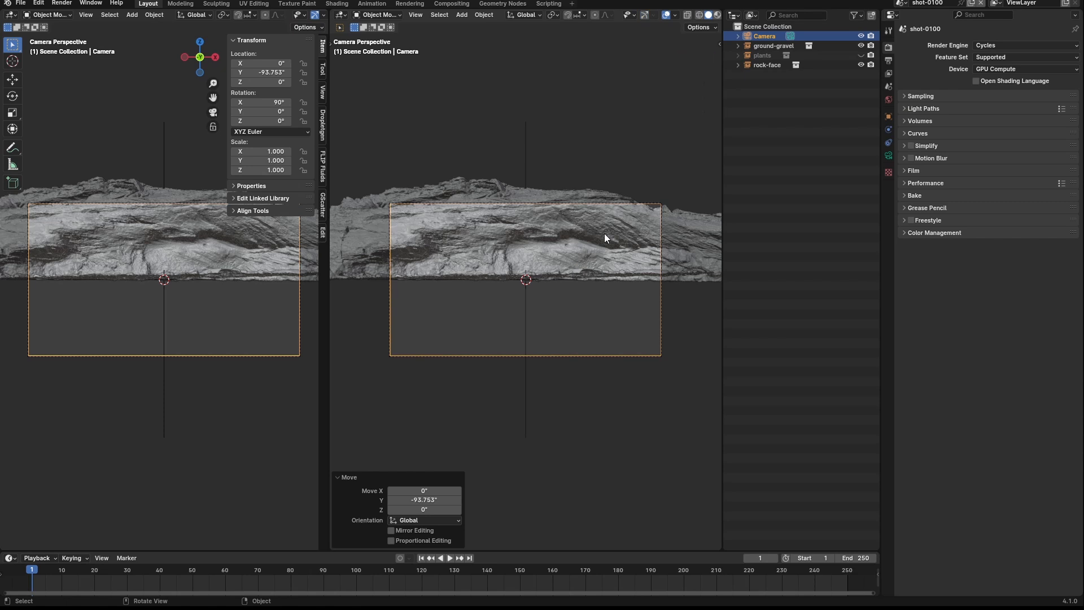
click(668, 15)
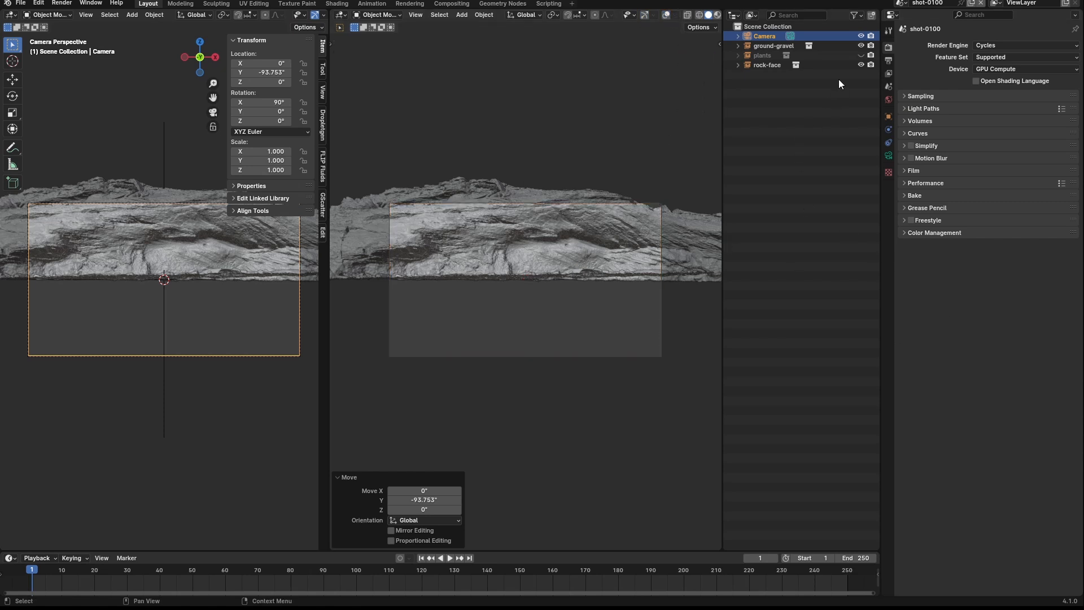
Enable the camera's depth of field and set its passepartout opacity to 1.000
click(888, 155)
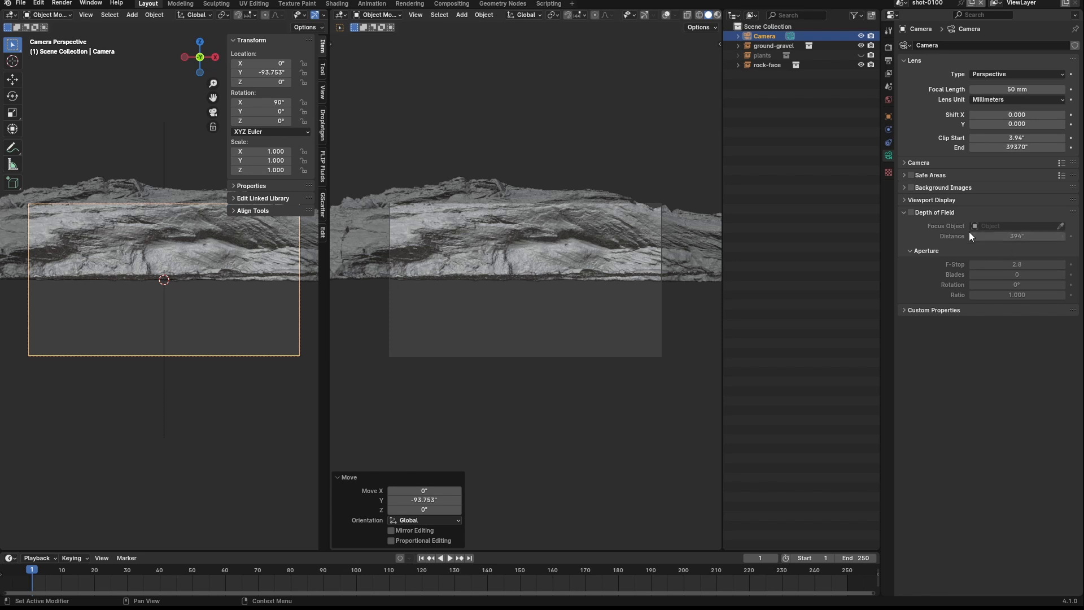
click(911, 212)
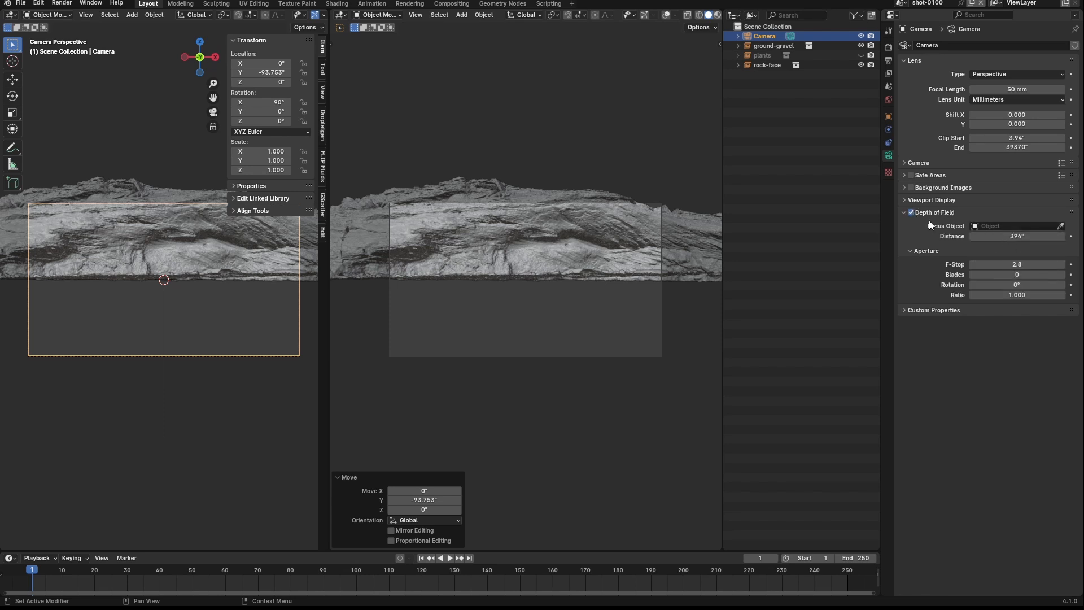
click(904, 212)
click(921, 201)
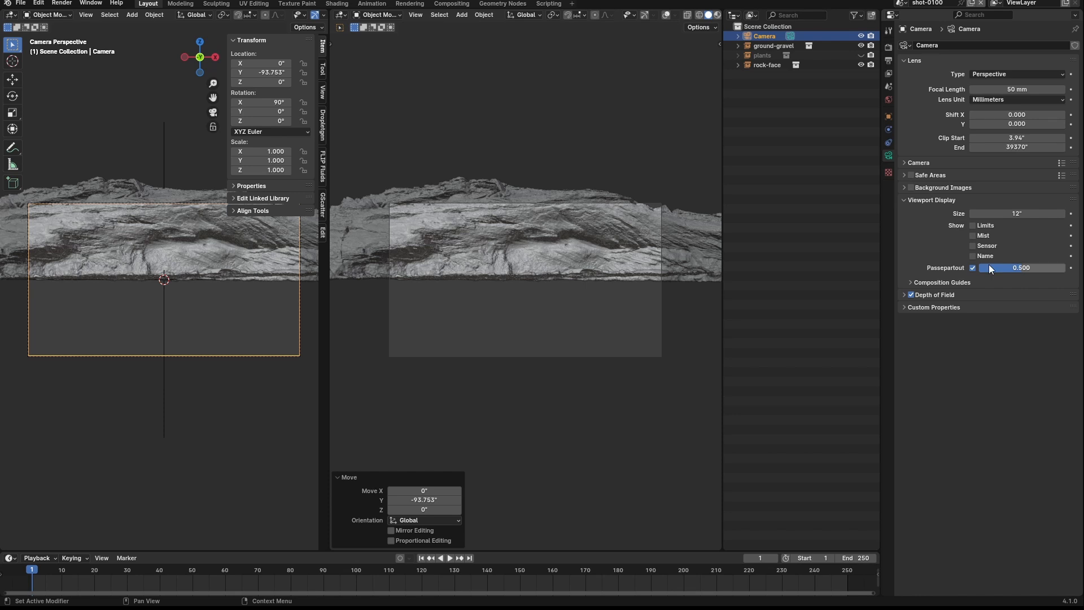
drag(988, 266, 1044, 266)
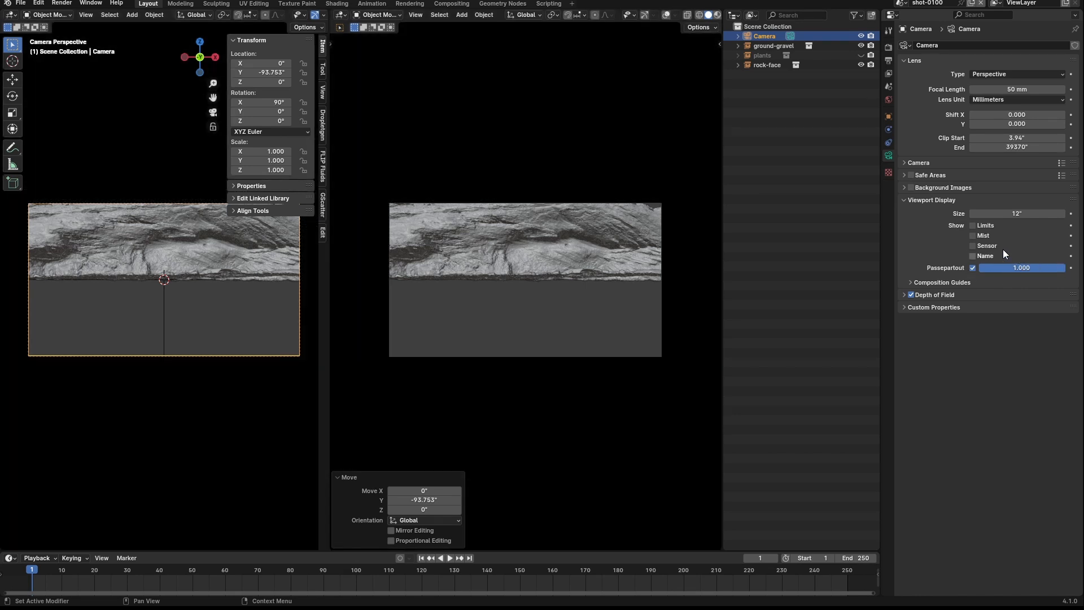
click(926, 200)
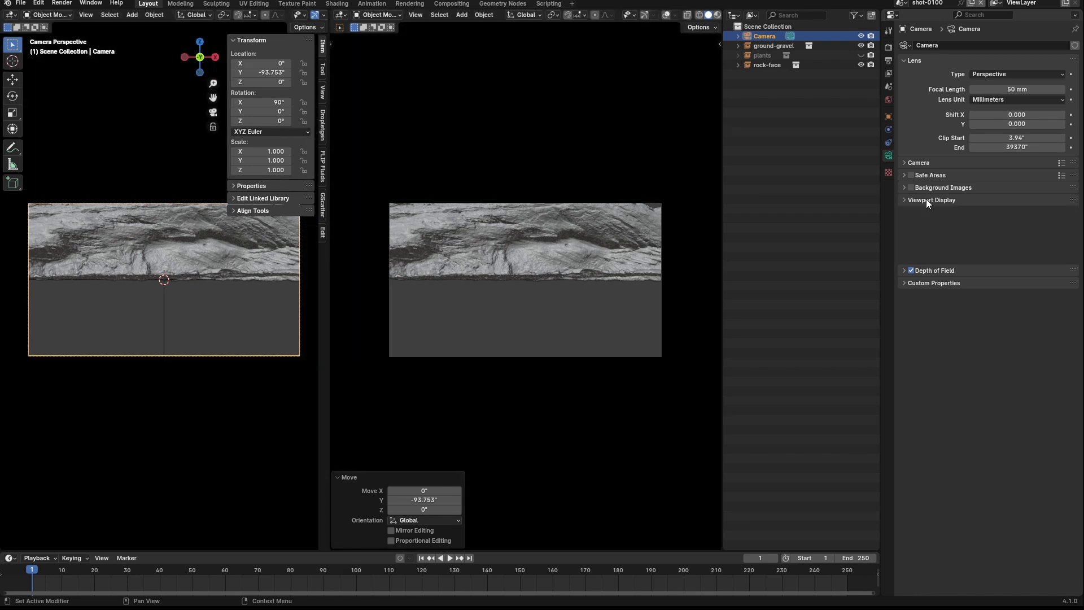
Apply the Fullframe sensor preset to the camera
click(932, 162)
click(1060, 163)
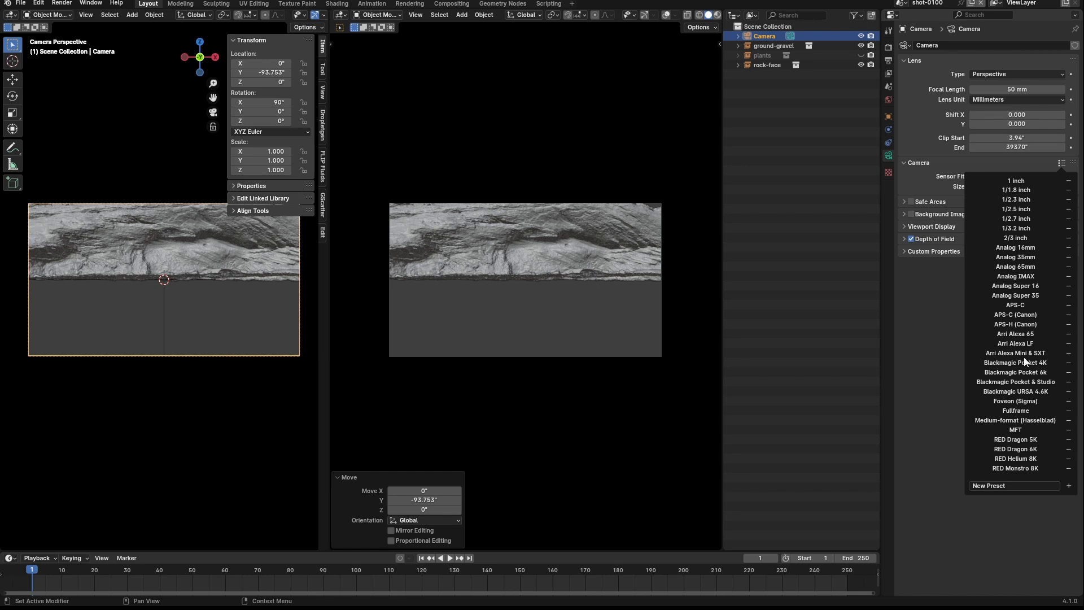
click(1019, 410)
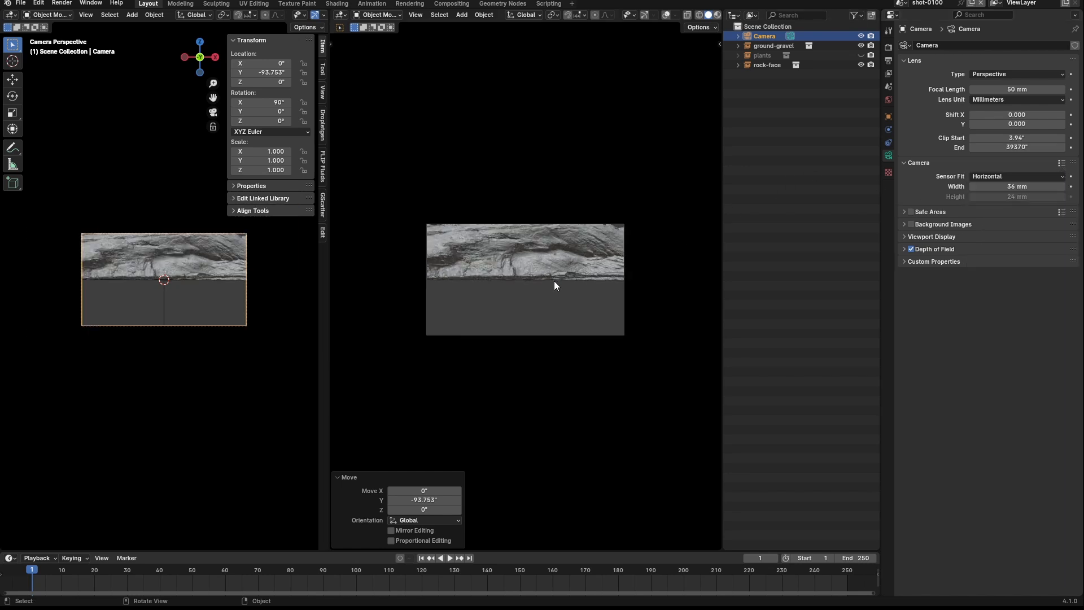
scroll(510, 233, up, 3)
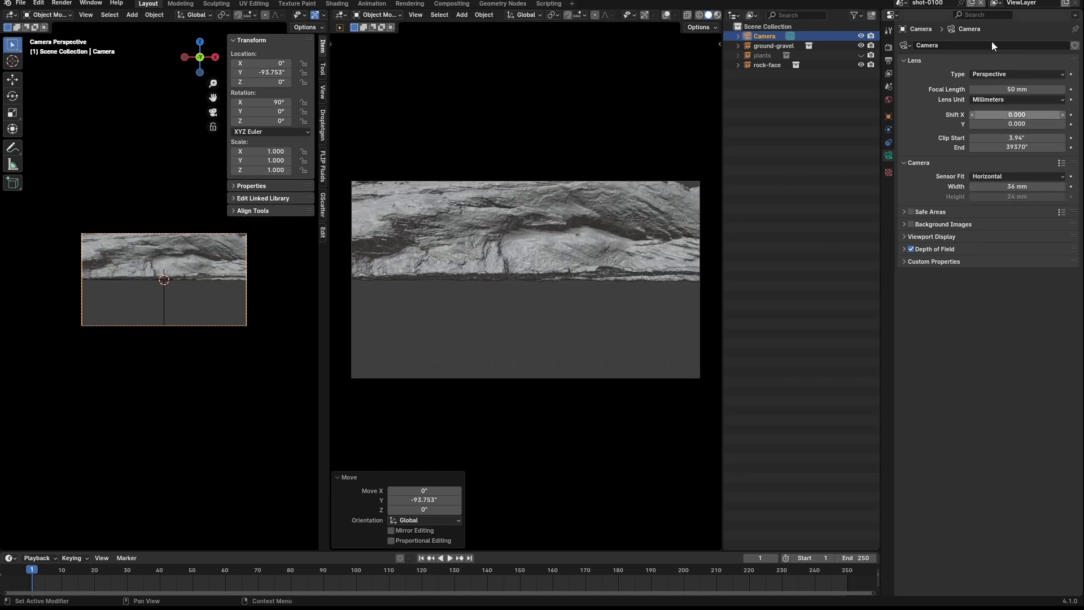
Set the render output's vertical resolution to 1920 px for a square frame
click(888, 48)
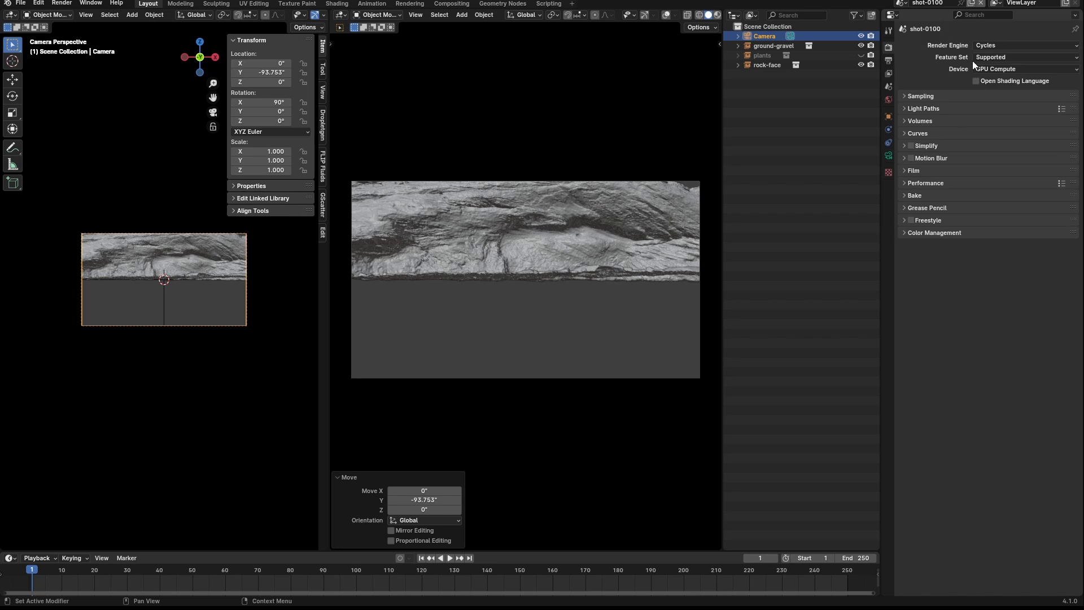
click(888, 31)
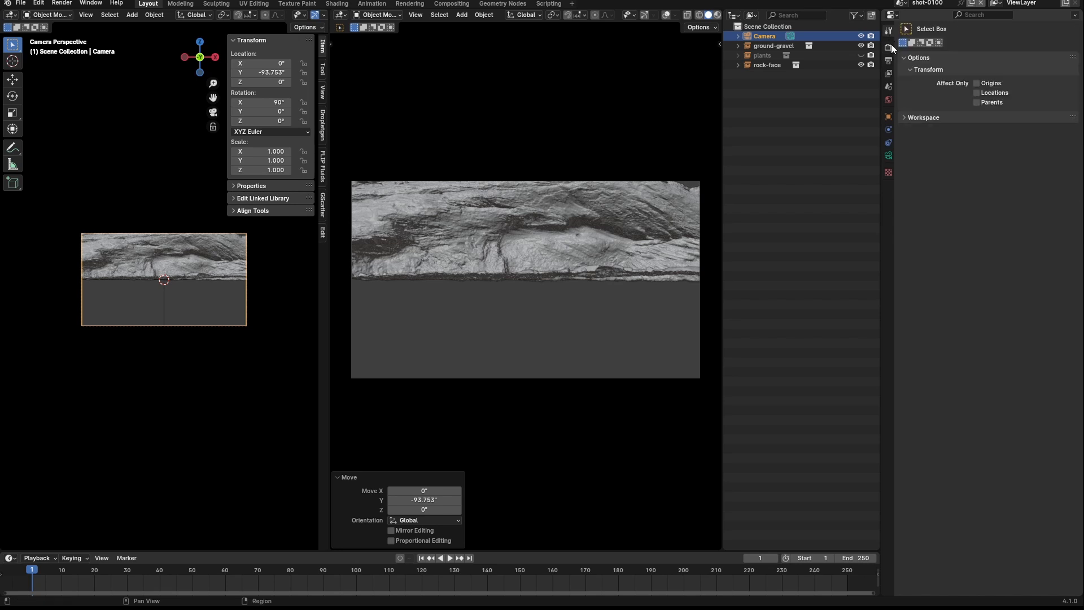
click(888, 60)
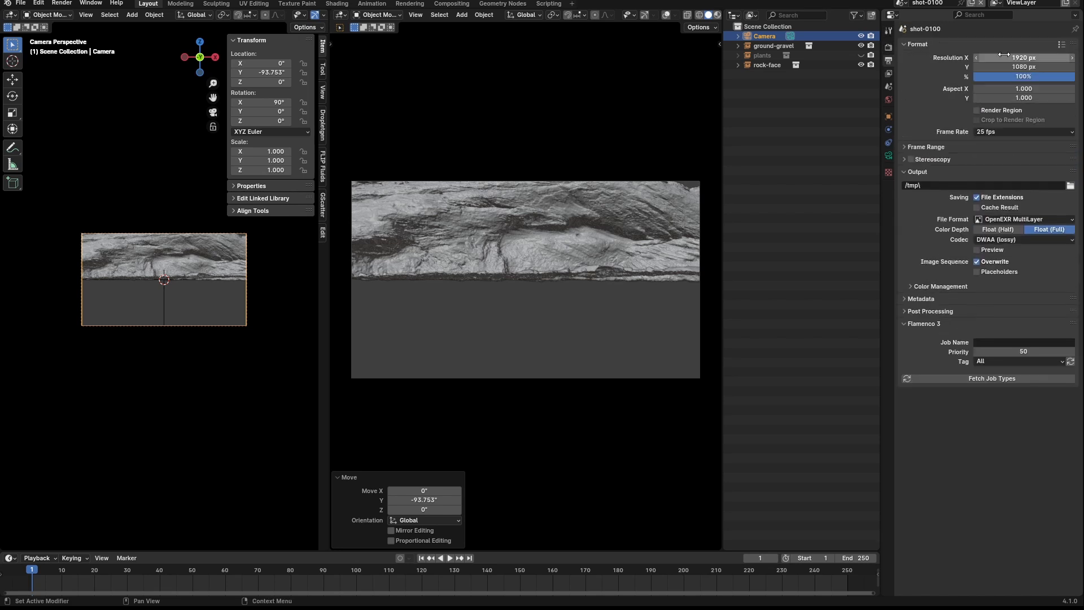
click(1005, 57)
key(Tab)
text(19)
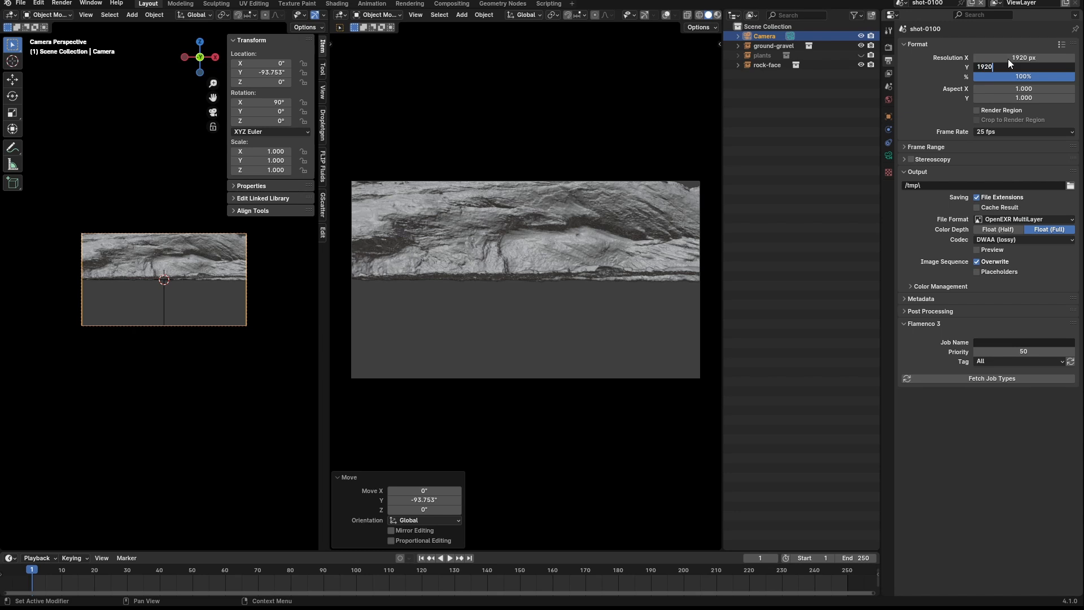
key(Return)
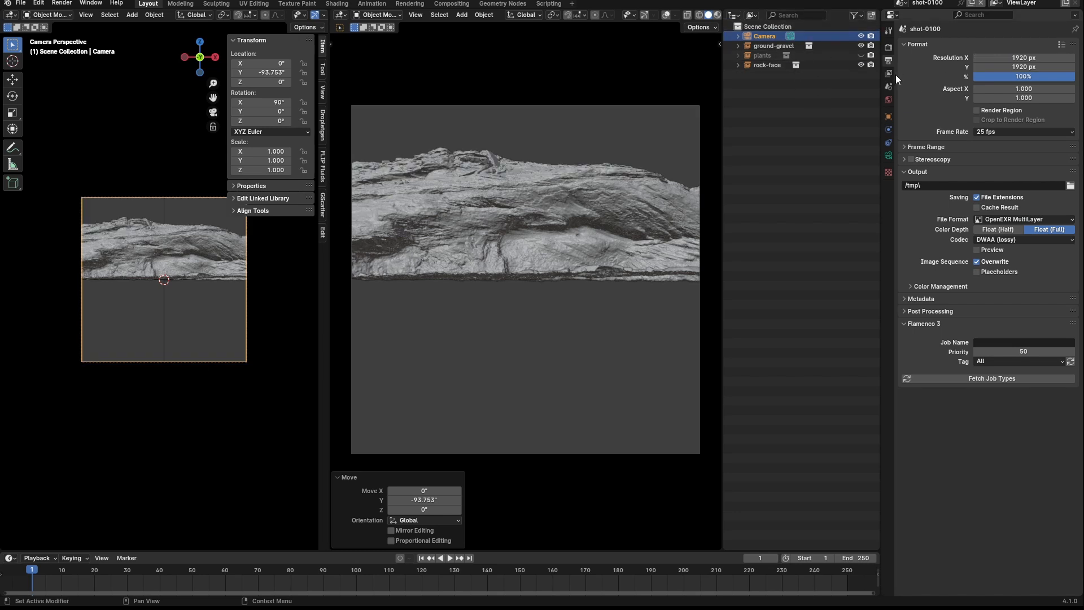
Set the camera's focal length to 135 mm
click(888, 155)
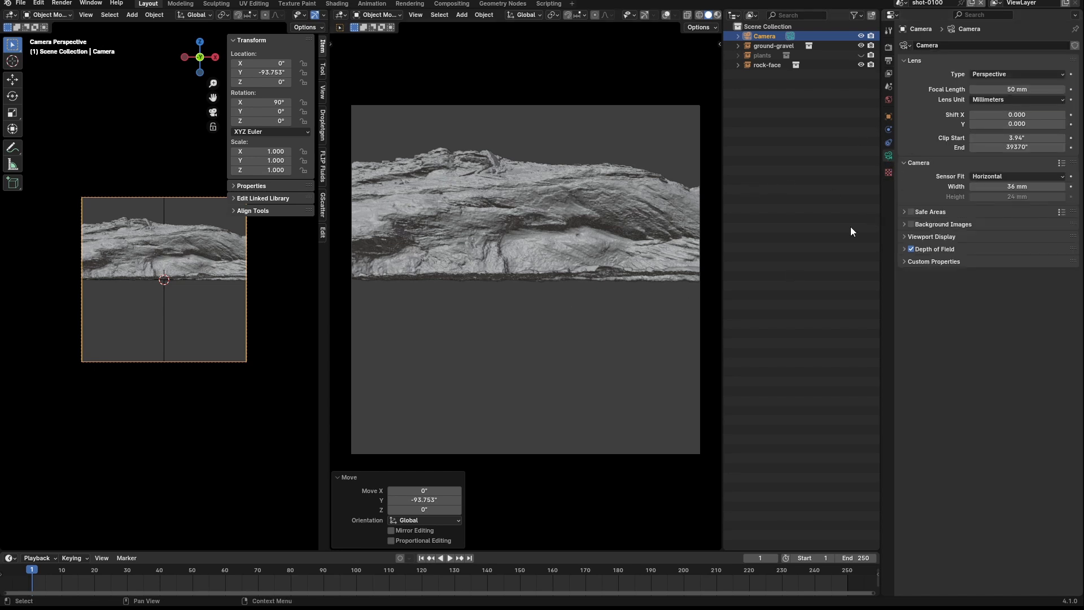
click(1027, 89)
text(135)
key(Return)
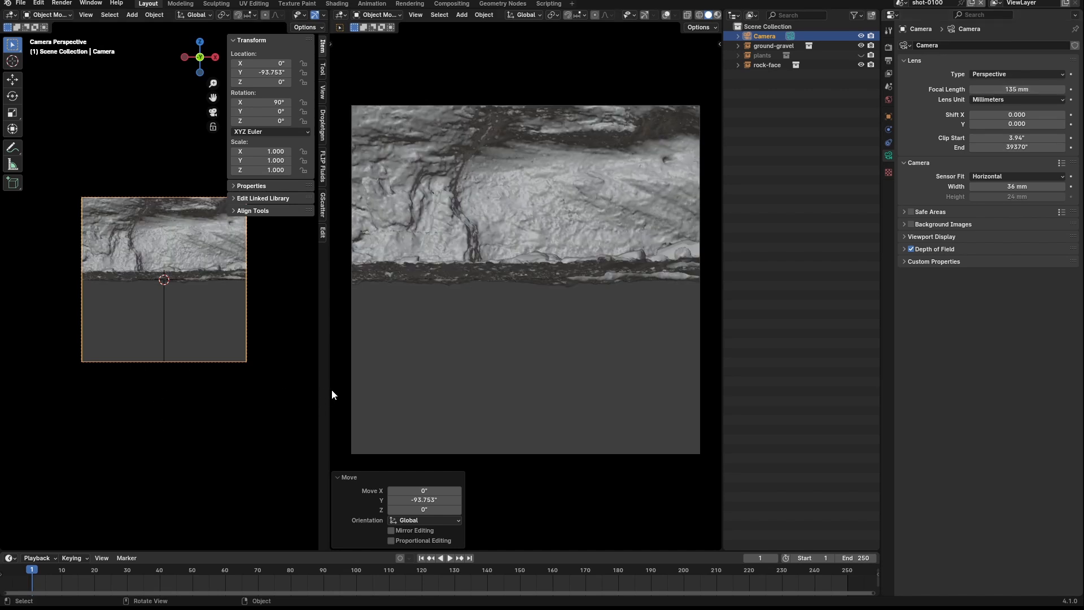
Enlarge the working viewport, hide its sidebar, and raise the camera about 12.9" along Z
drag(331, 390, 465, 389)
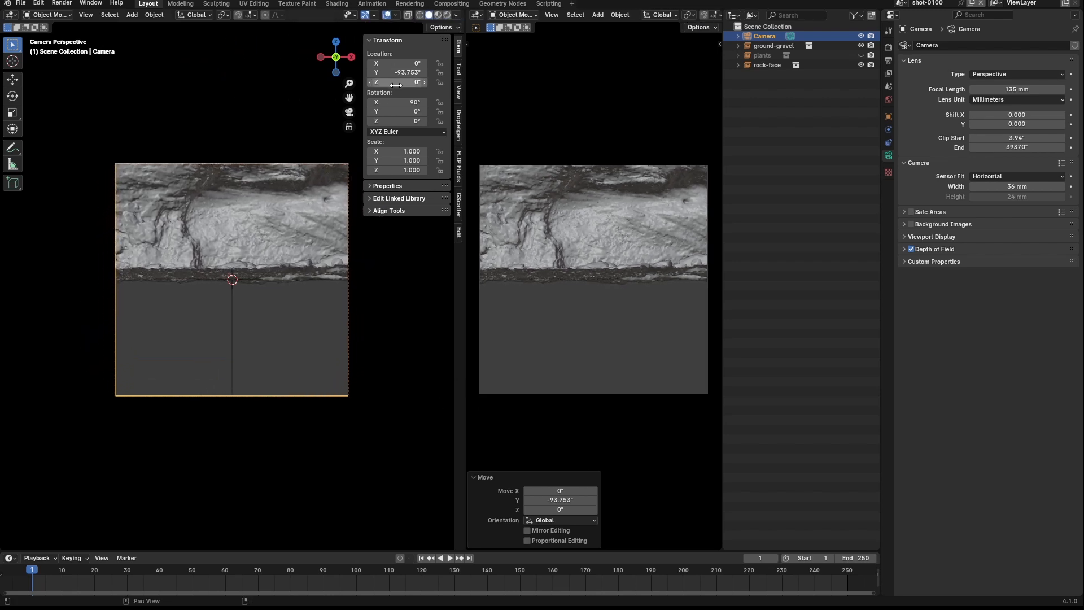
key(n)
middle_drag(316, 244, 333, 287)
key(g)
key(z)
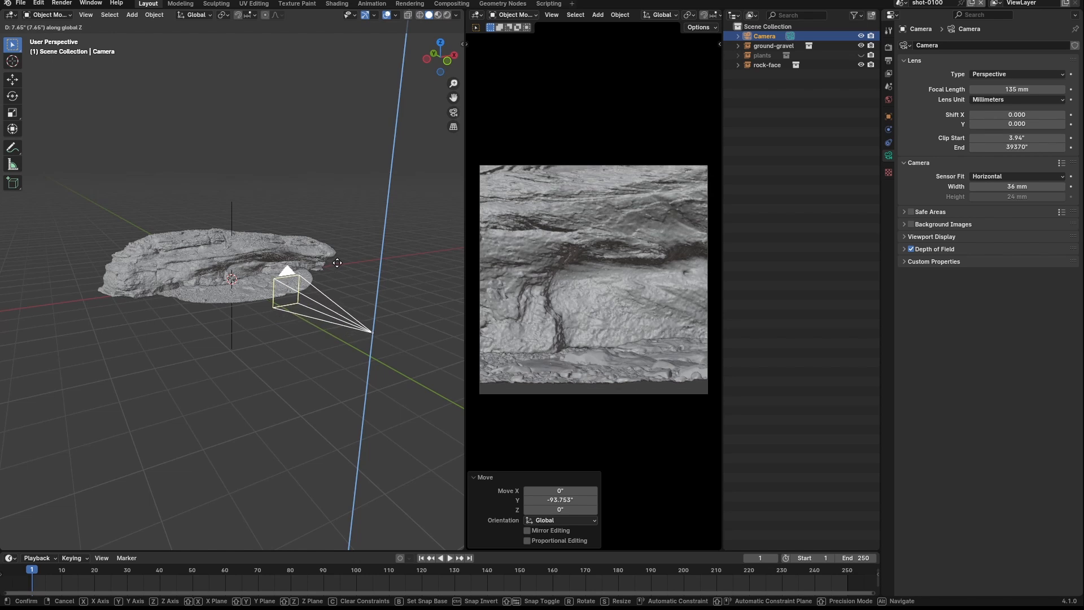
click(344, 247)
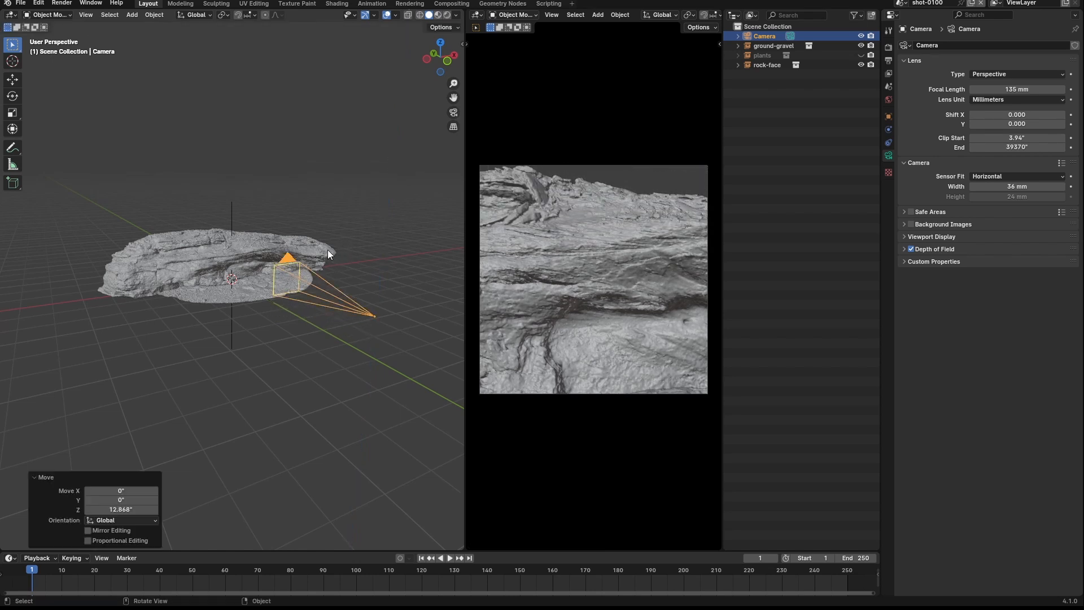
From the top view, move the camera about 77.9" farther back along negative Y
middle_drag(328, 250, 315, 219)
key(KP_7)
key(g)
key(y)
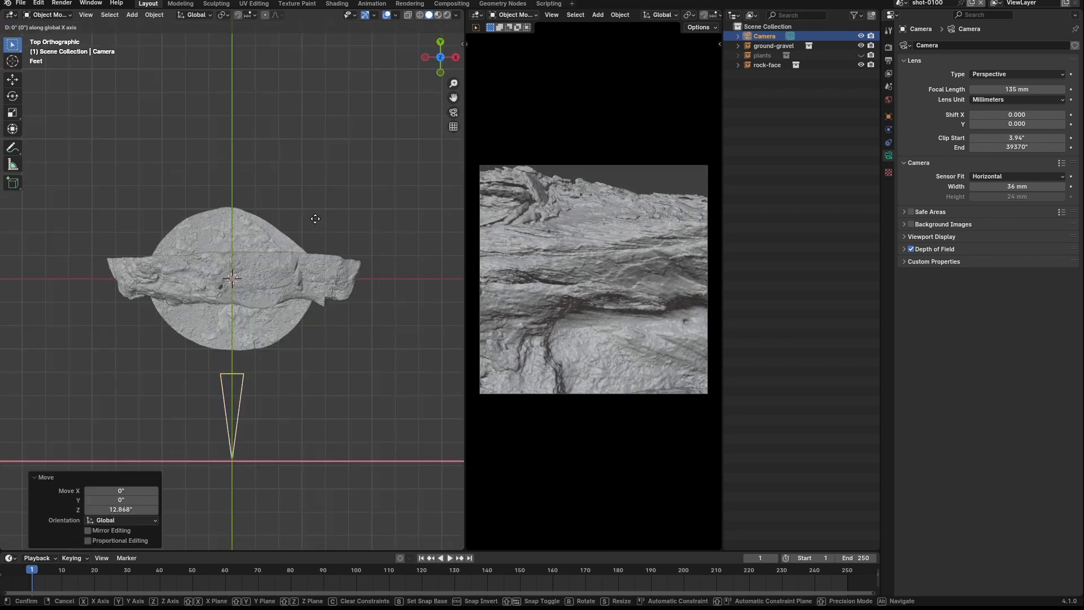
click(337, 370)
Raise the camera about 7" more along Z so the rock face sits lower in the frame
middle_drag(337, 370, 286, 284)
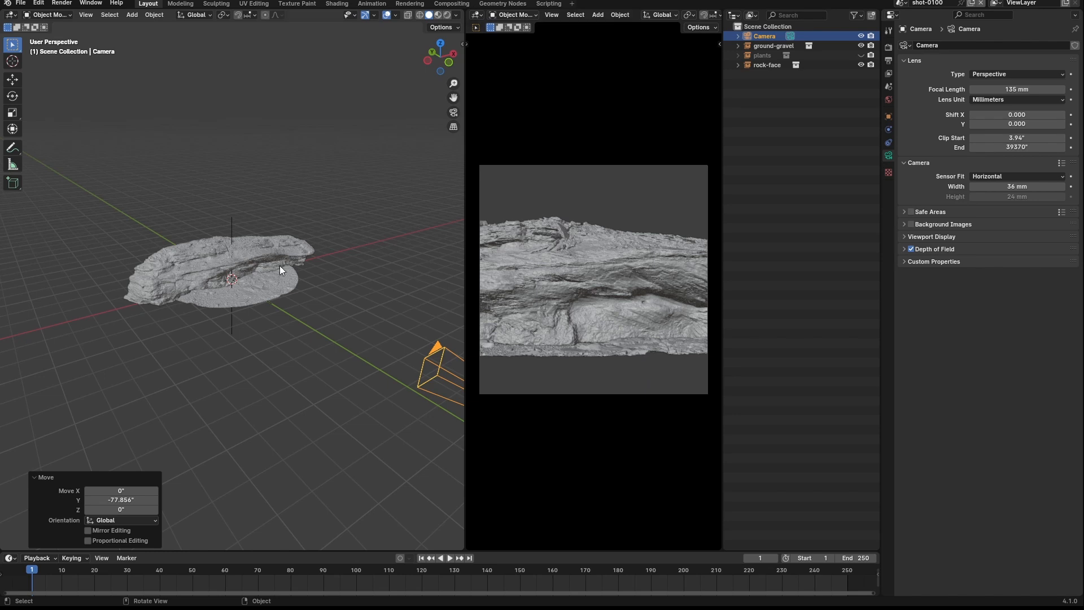
key(g)
key(z)
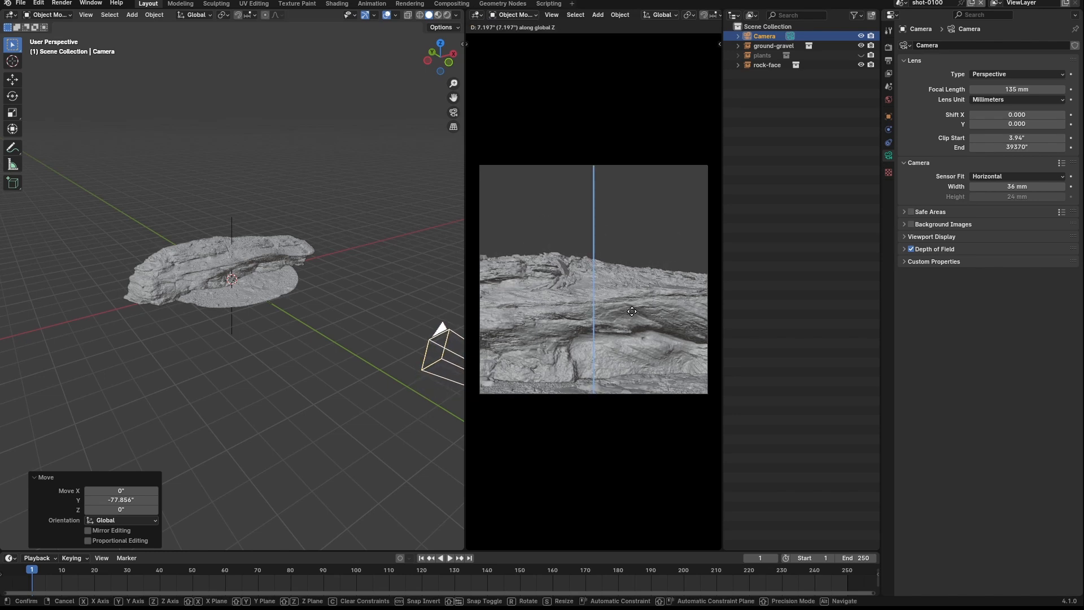
click(628, 309)
From the top view, move the rock face about 44.8" along negative X and 7.1" along positive Y
middle_drag(339, 313, 296, 265)
click(296, 264)
middle_drag(357, 311, 245, 330)
scroll(245, 331, down, 2)
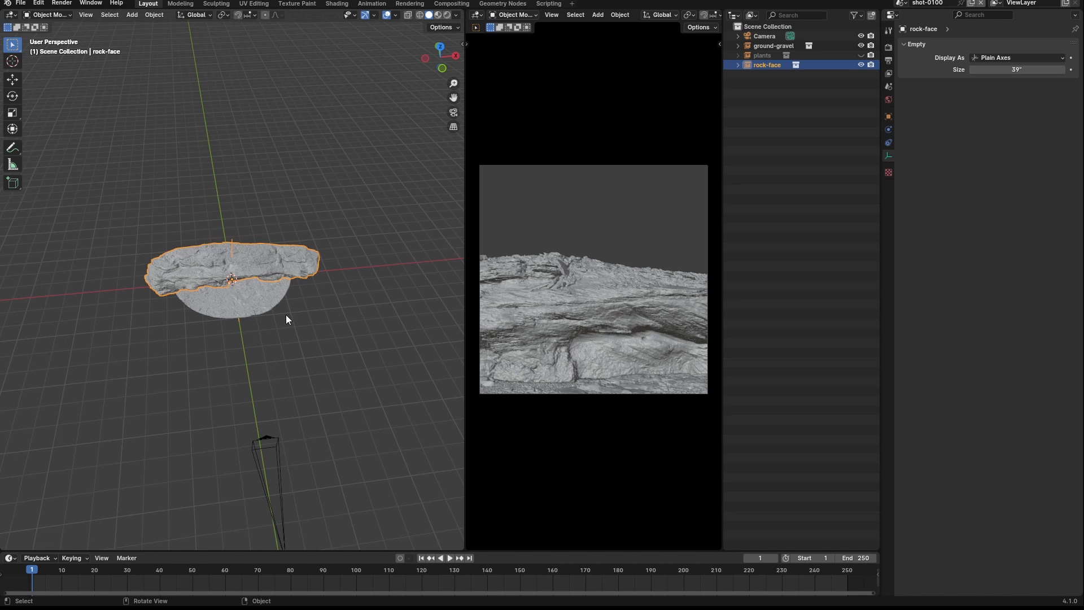
mouse_move(285, 320)
middle_down()
mouse_move(296, 327)
mouse_move(276, 334)
middle_up()
key(grave)
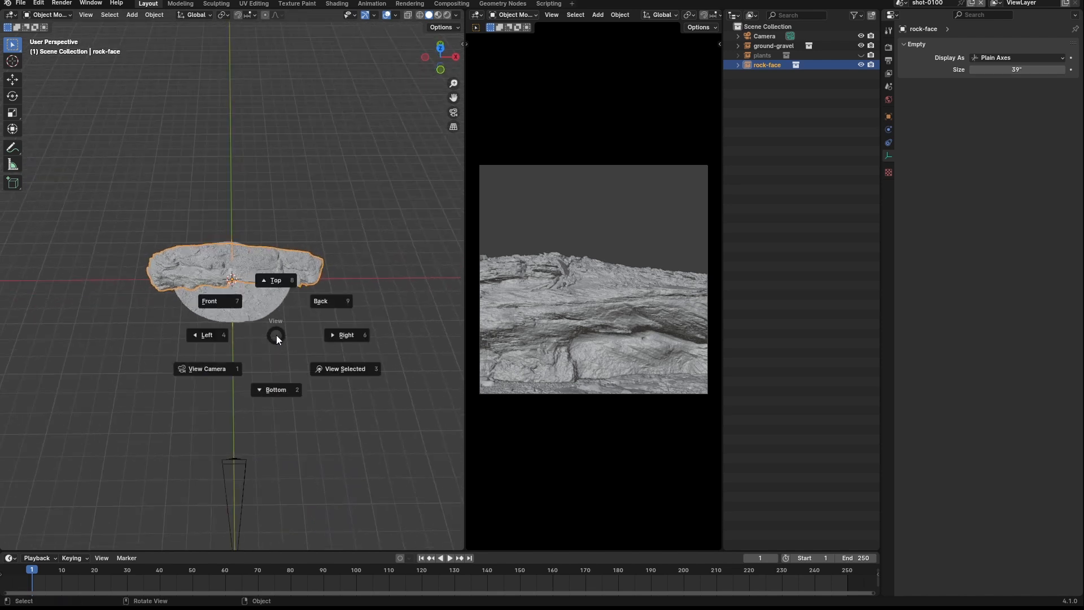
click(283, 292)
key(g)
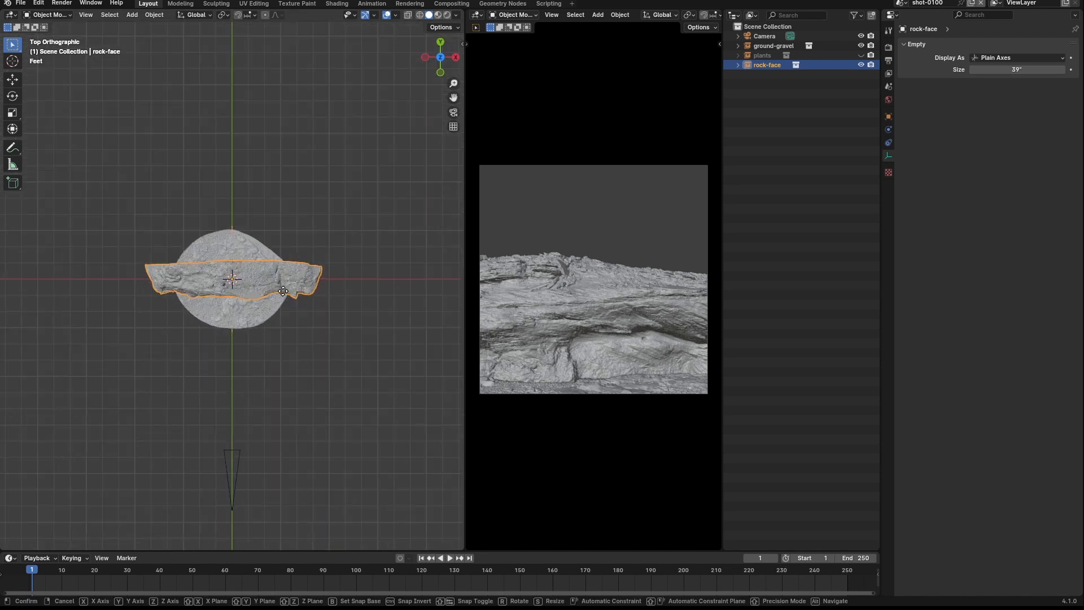
click(221, 286)
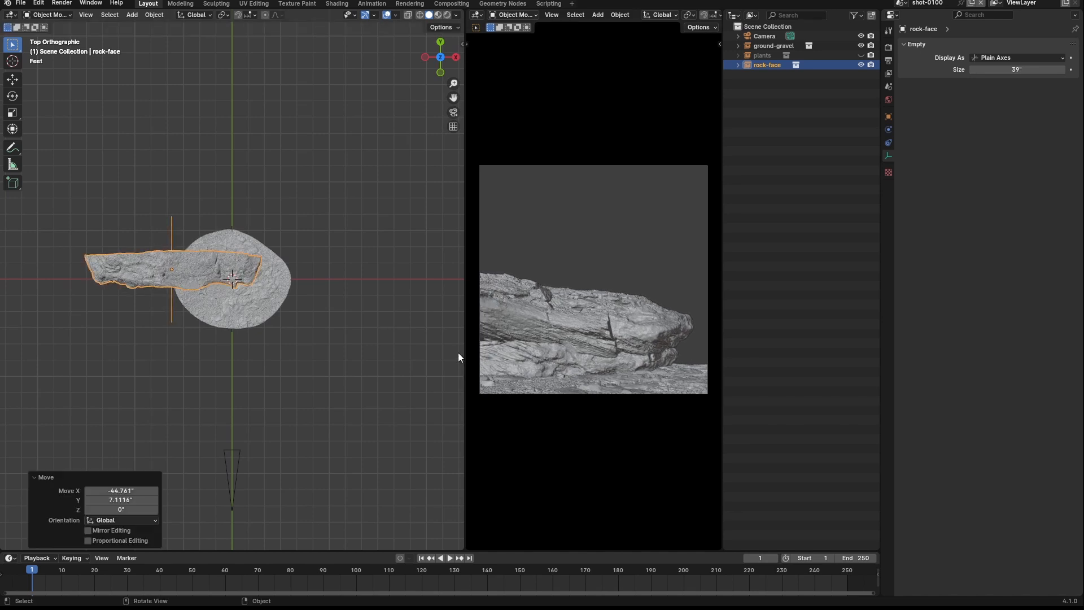
Widen the camera viewport and duplicate the rock face, placing the copy about 98.3" along X and 25.1" along Y from the original
drag(463, 350, 402, 347)
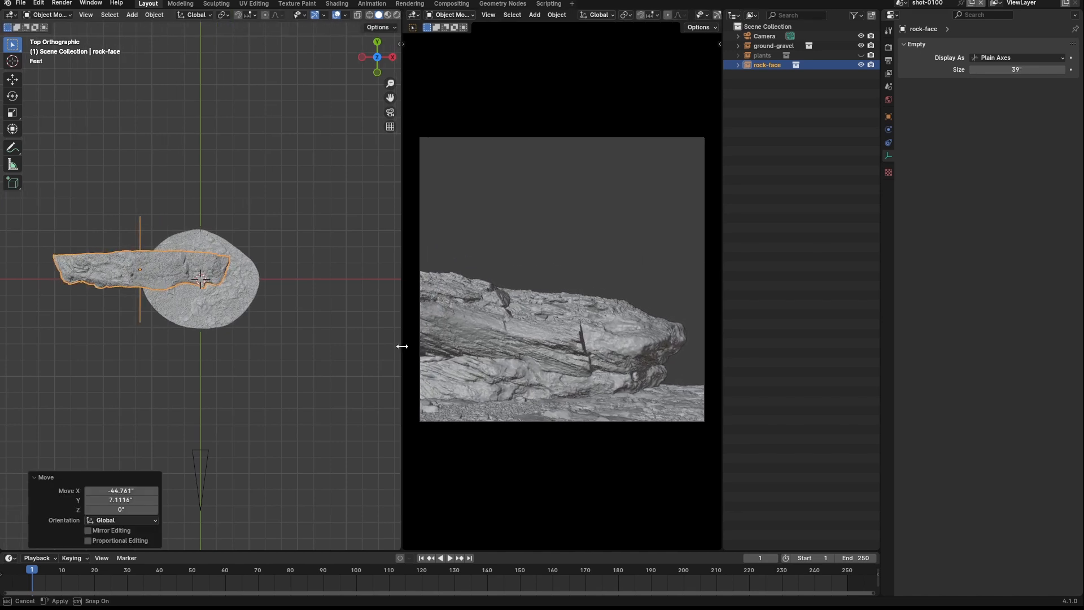
scroll(585, 360, up, 3)
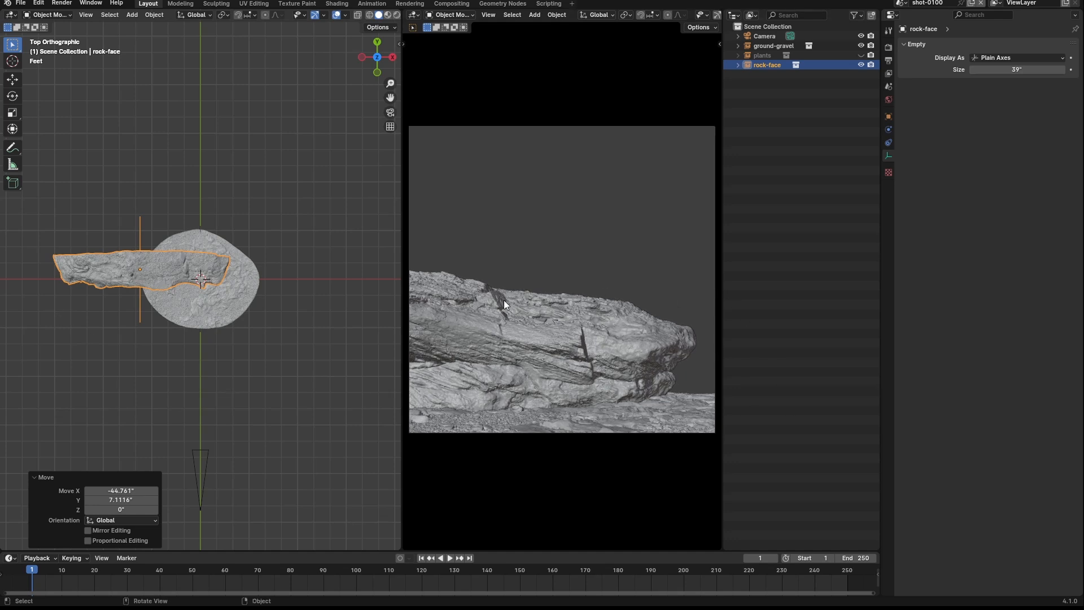
click(510, 365)
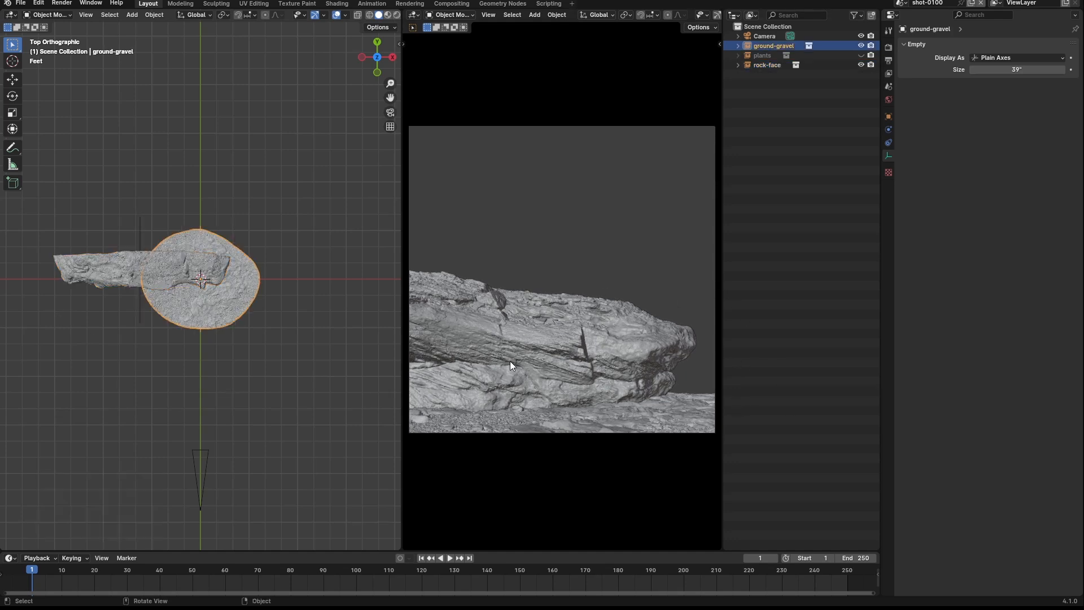
click(123, 269)
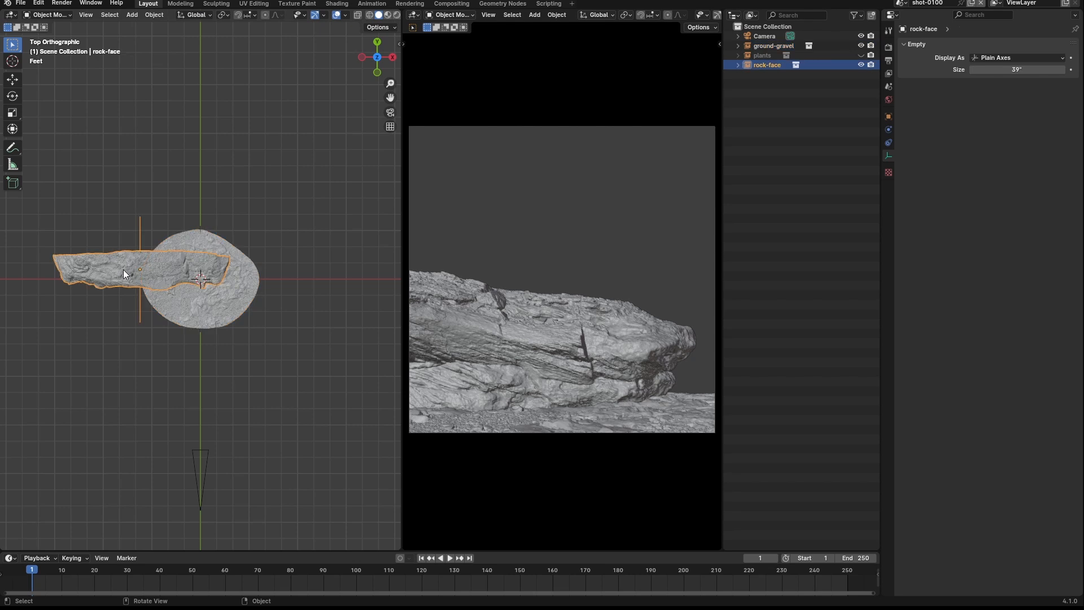
key(shift+d)
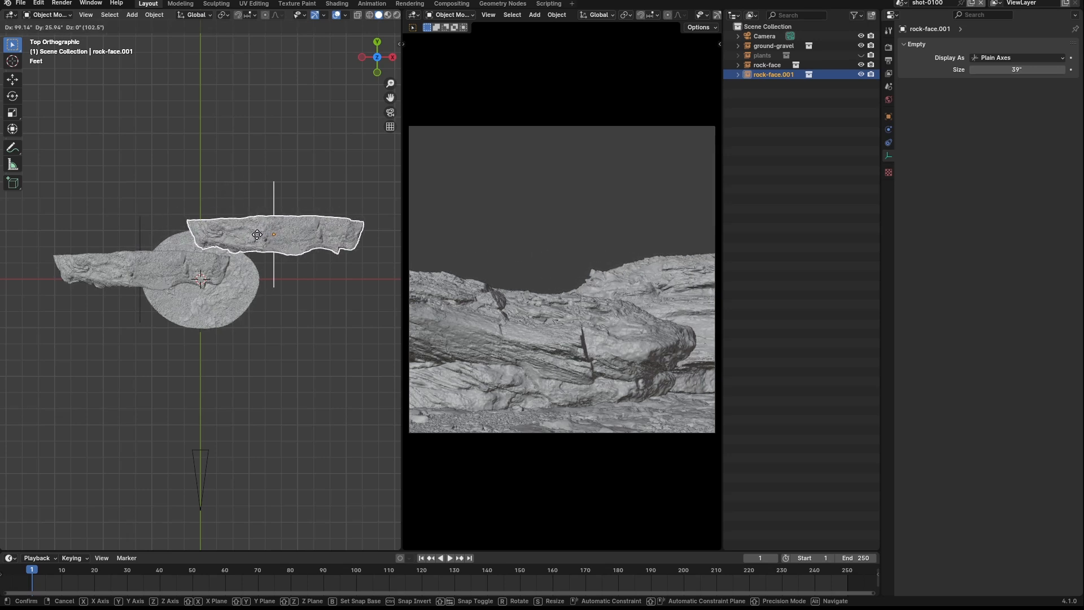
click(256, 235)
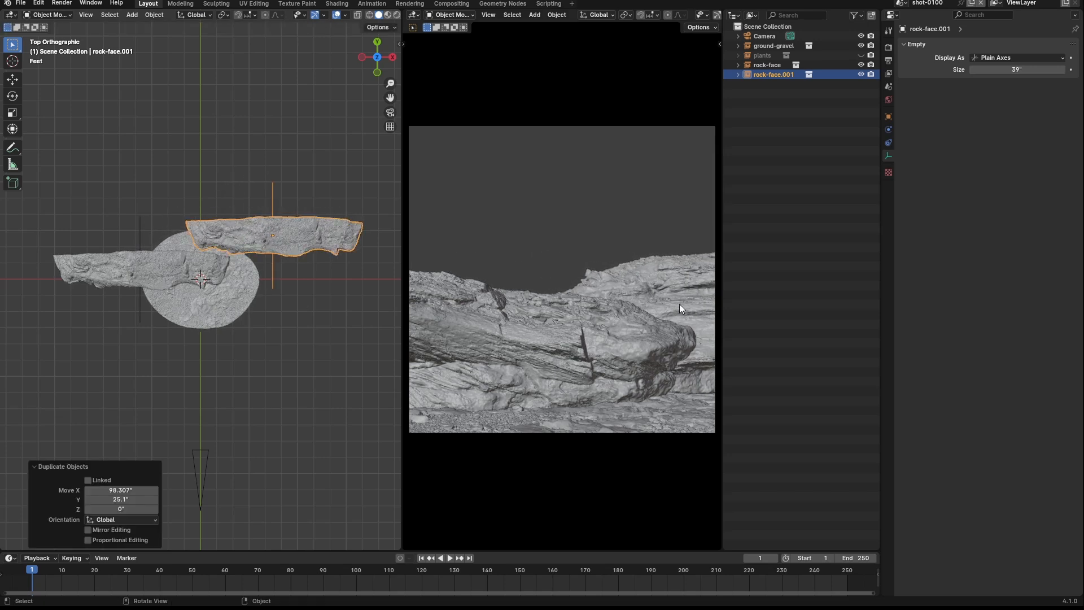
Move the original front rock face about 60.7" along X and 2.9" along negative Y
click(167, 279)
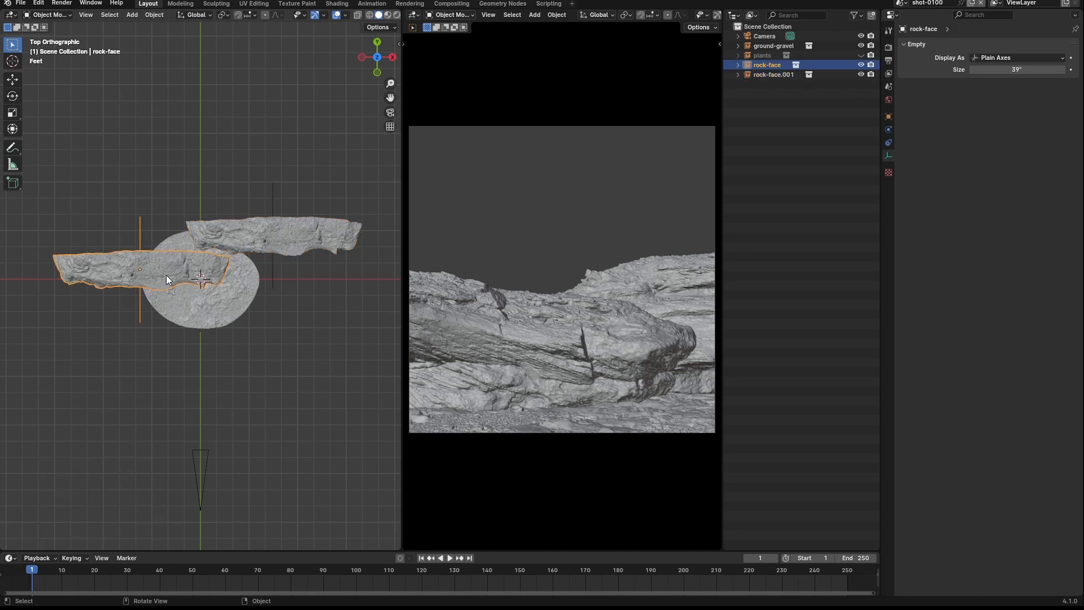
key(g)
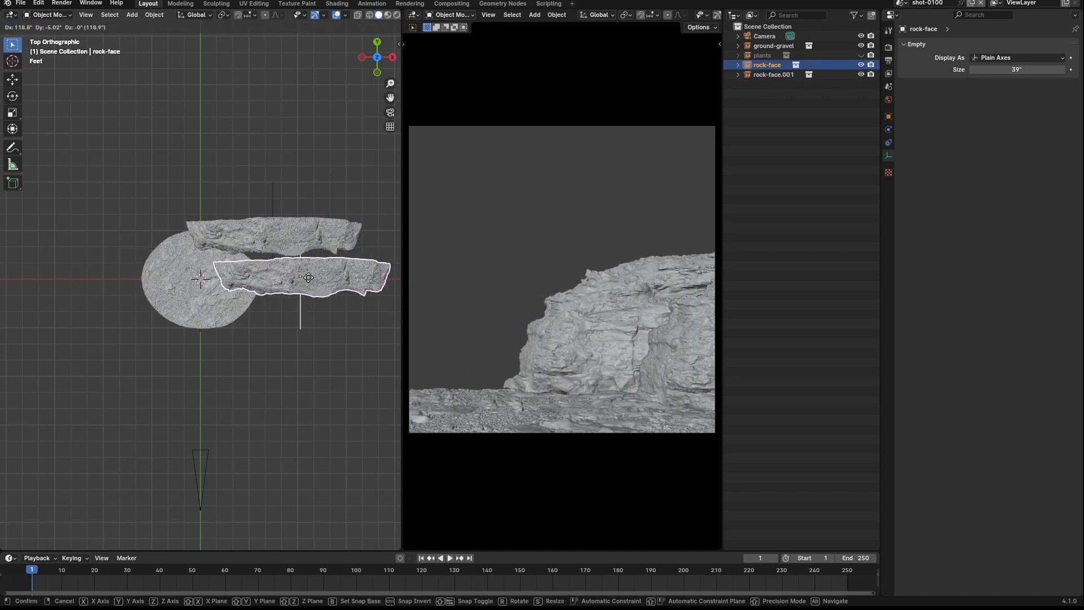
click(248, 275)
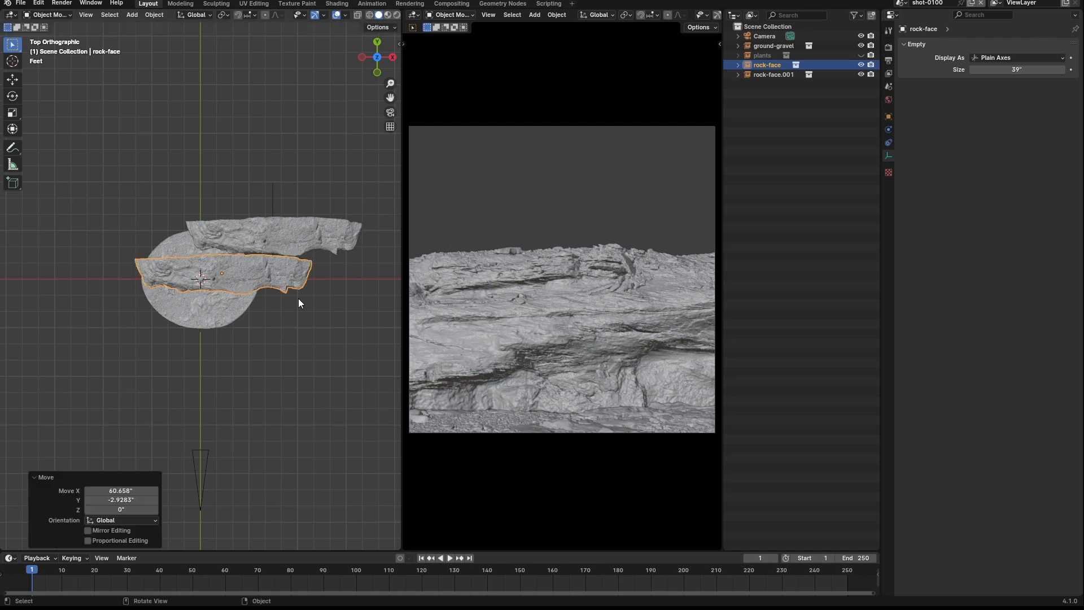
Scale the front rock face down uniformly by about 0.941 and again by about 0.858
middle_drag(298, 298, 290, 242)
key(s)
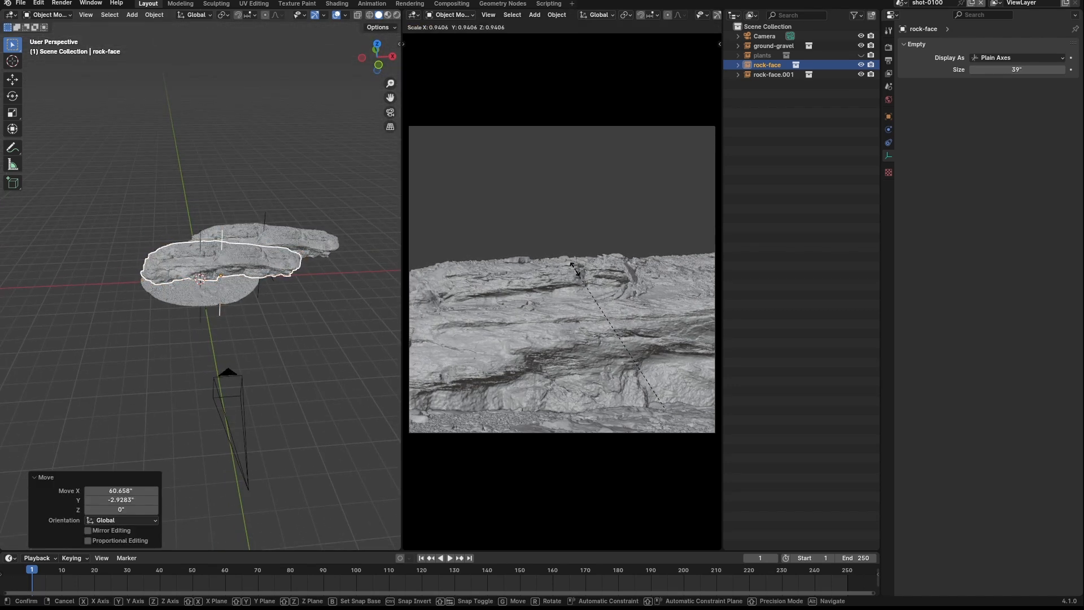
click(569, 250)
key(s)
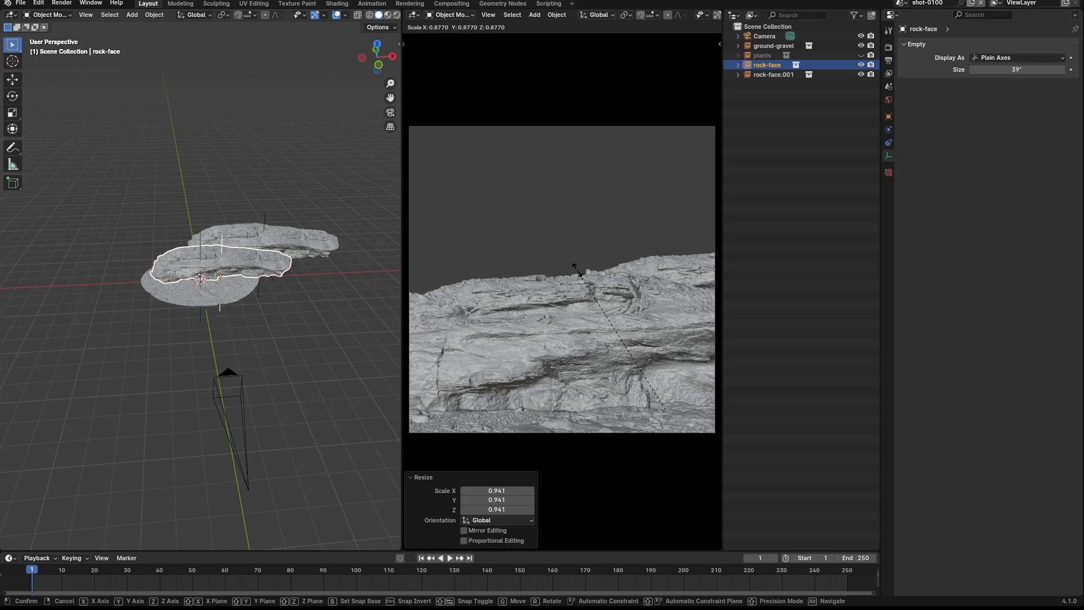
click(576, 266)
From the left view, sink the front rock face about 3.3" into the ground and shift it about 0.8" along negative Y
key(grave)
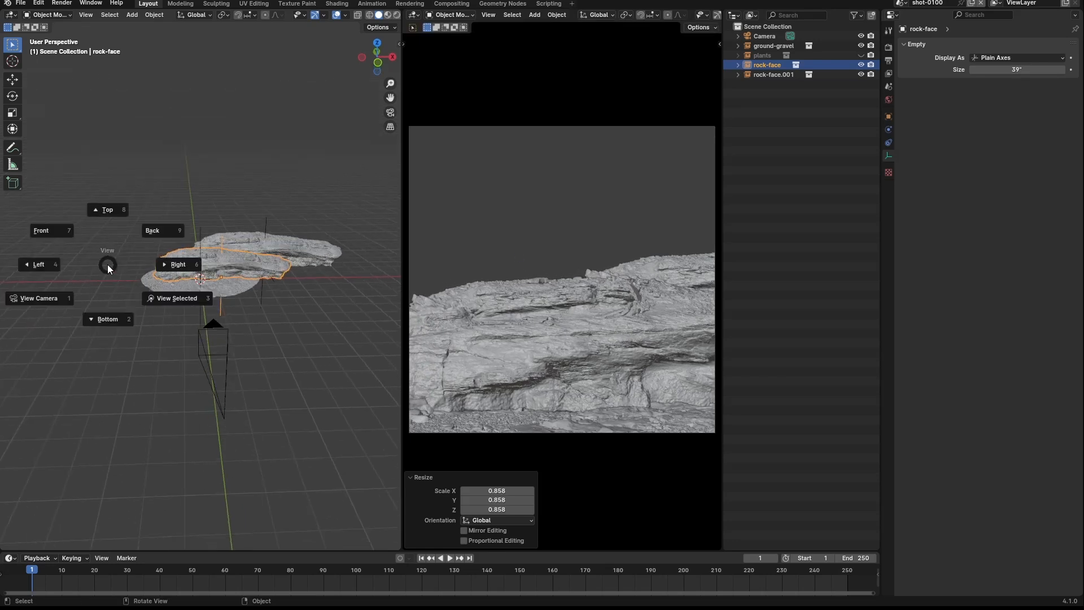
click(66, 266)
key(grave)
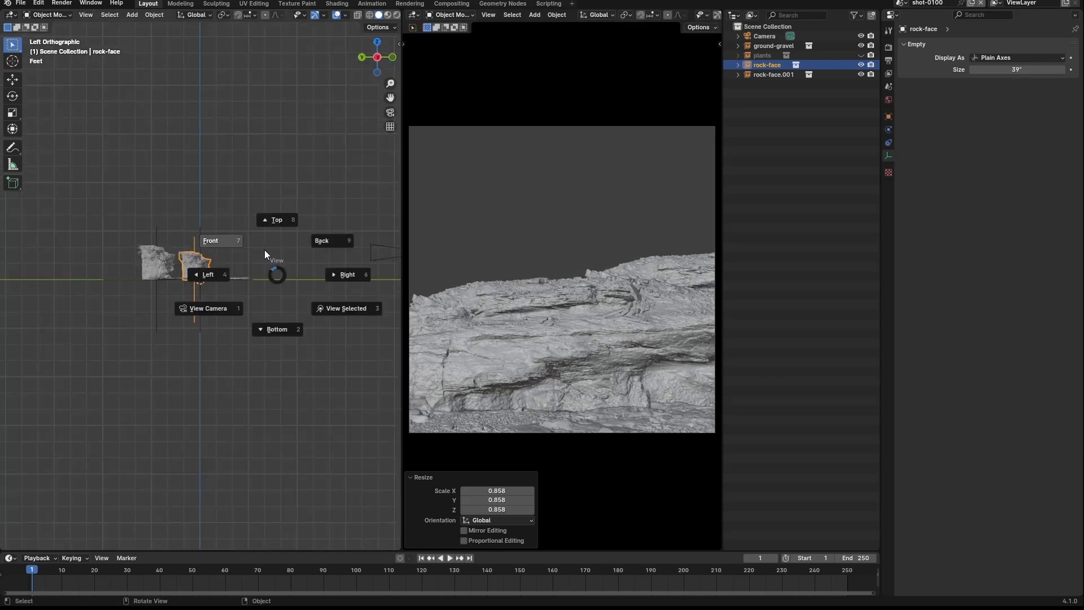
click(215, 262)
scroll(184, 263, up, 7)
key(g)
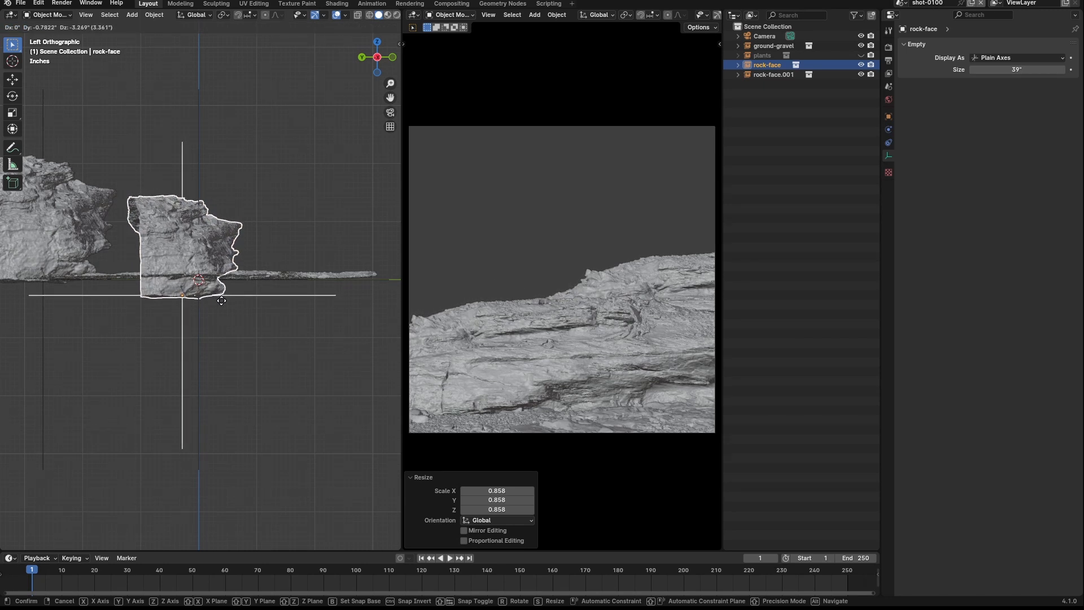
click(222, 303)
Move the duplicated rear rock face about 9" along negative X
middle_drag(223, 303, 229, 230)
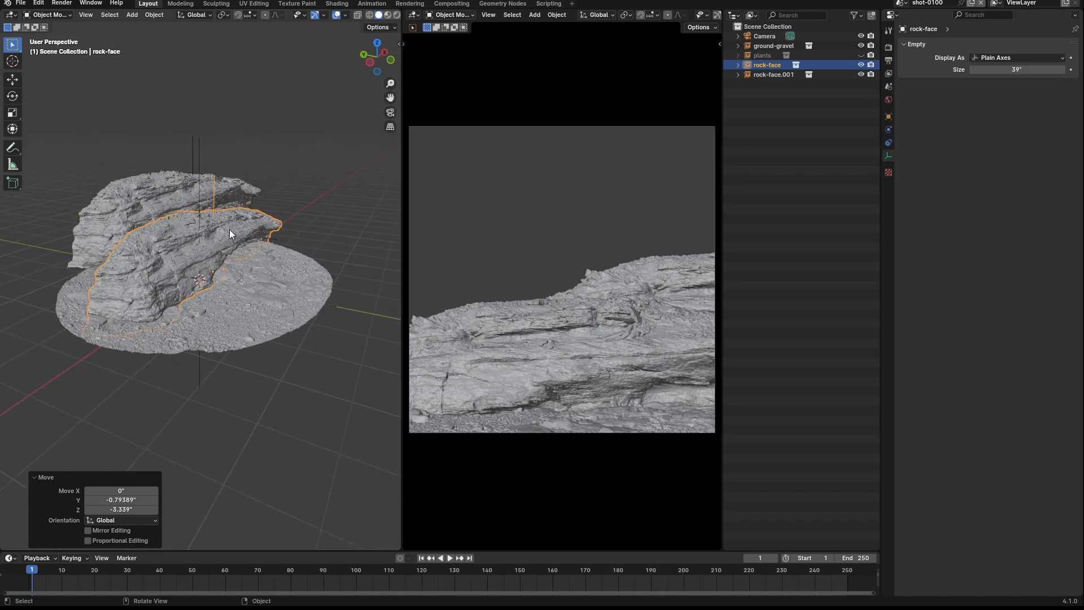
click(218, 161)
click(237, 184)
middle_drag(316, 217, 269, 219)
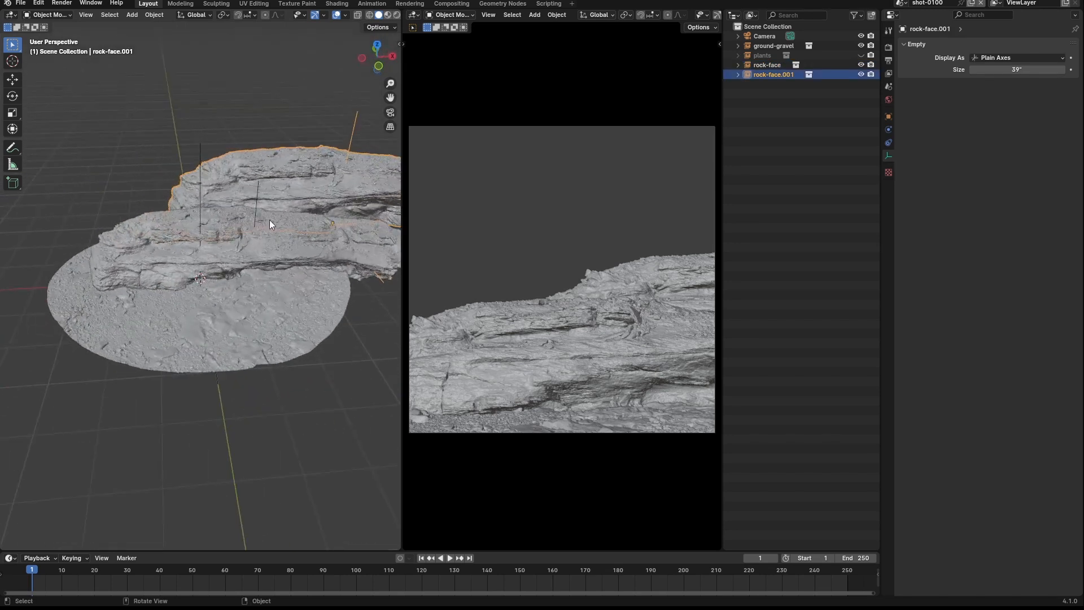
key(g)
key(x)
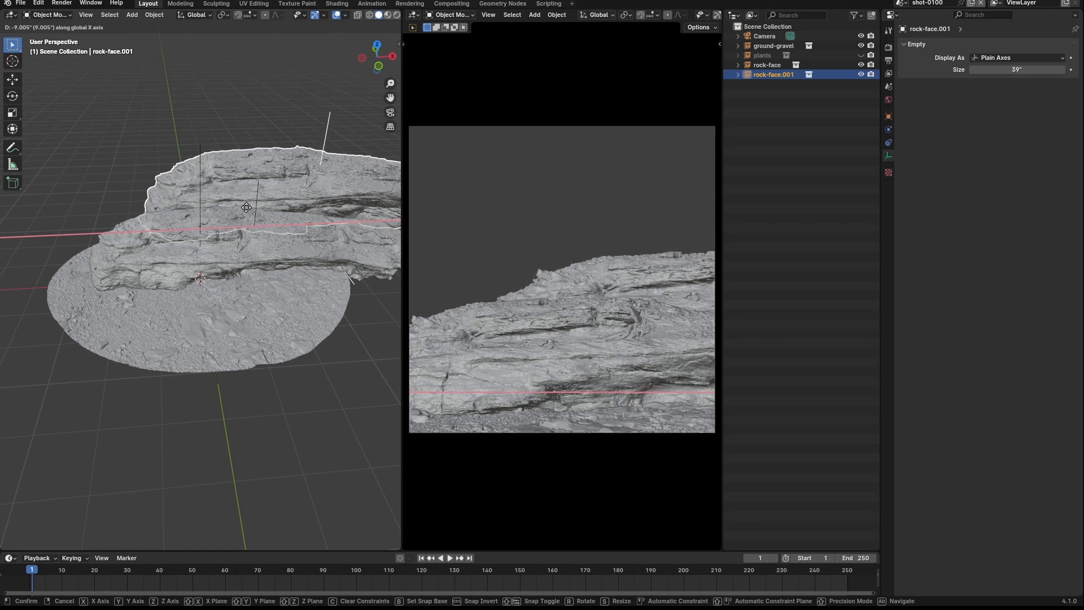
click(246, 208)
From the top view, duplicate the rear rock face and place the copy farther back, about 72.9" along negative X and 24.1" along Y
scroll(252, 220, down, 4)
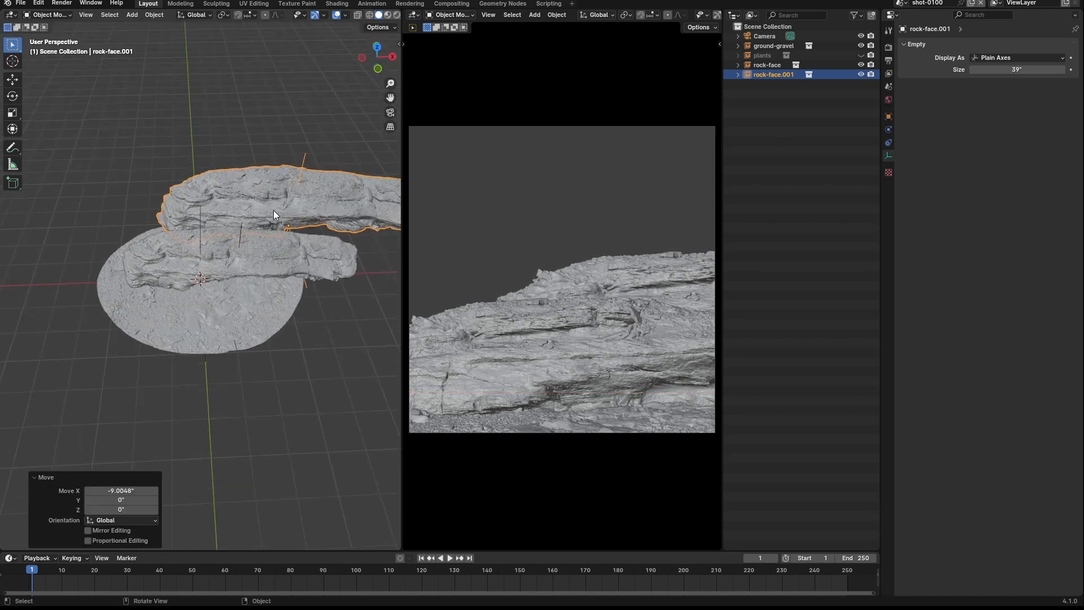
key(grave)
click(274, 158)
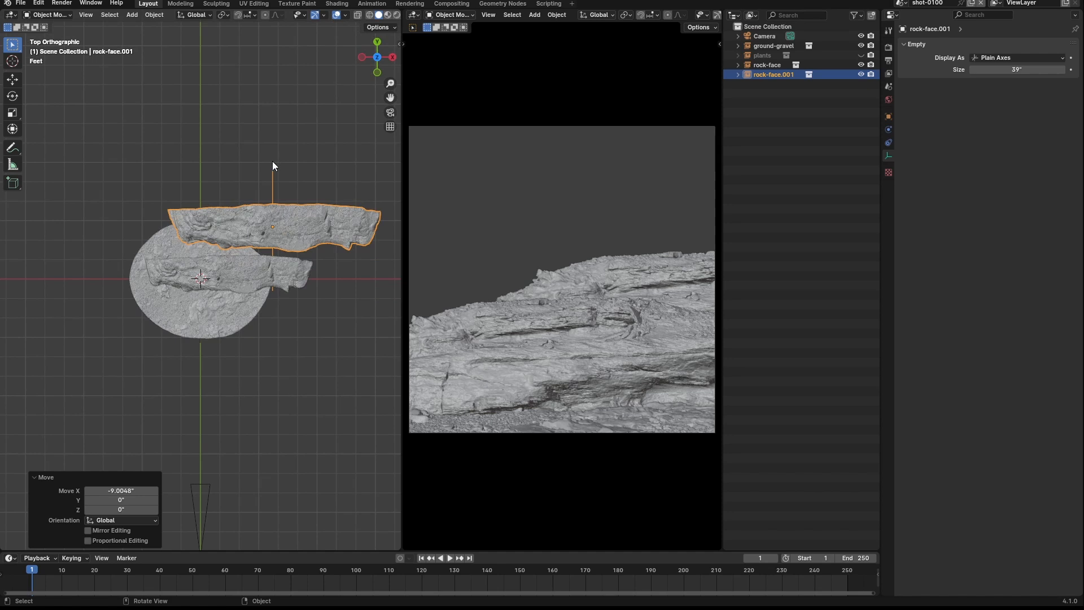
key(shift+d)
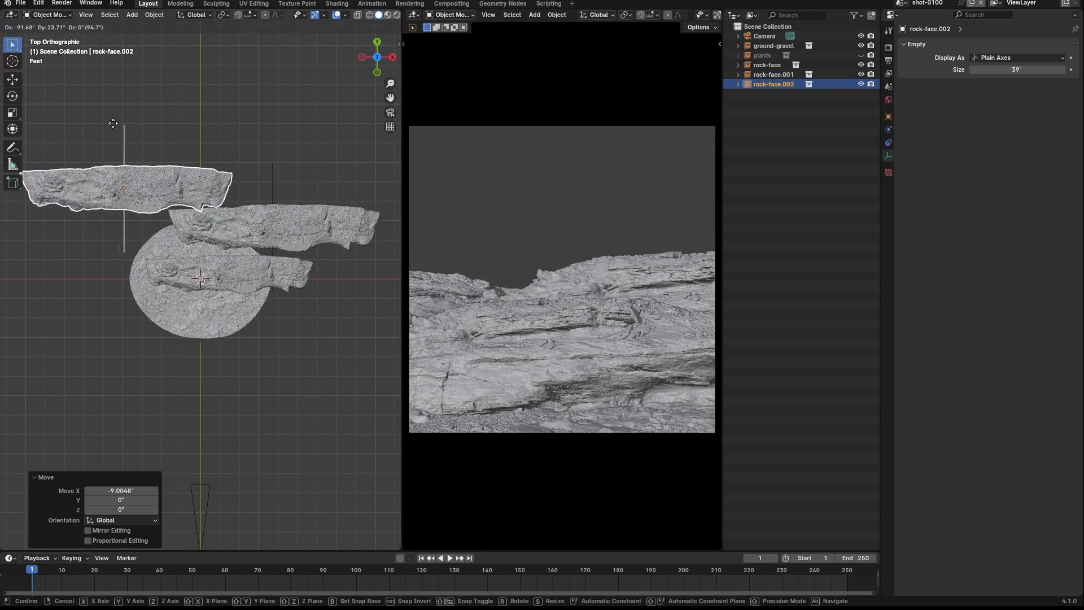
click(75, 172)
key(g)
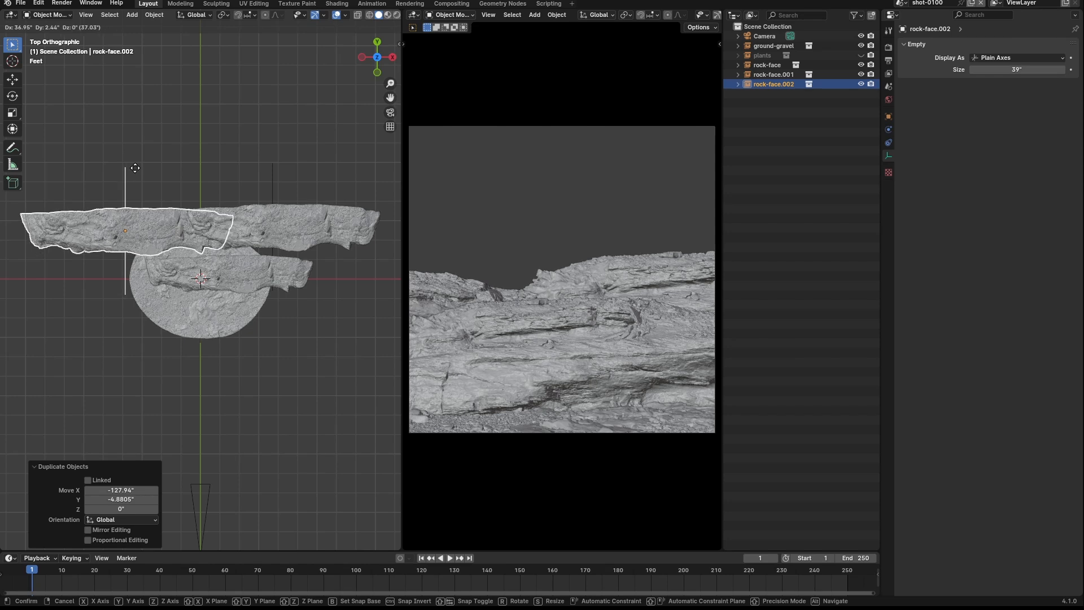
click(164, 125)
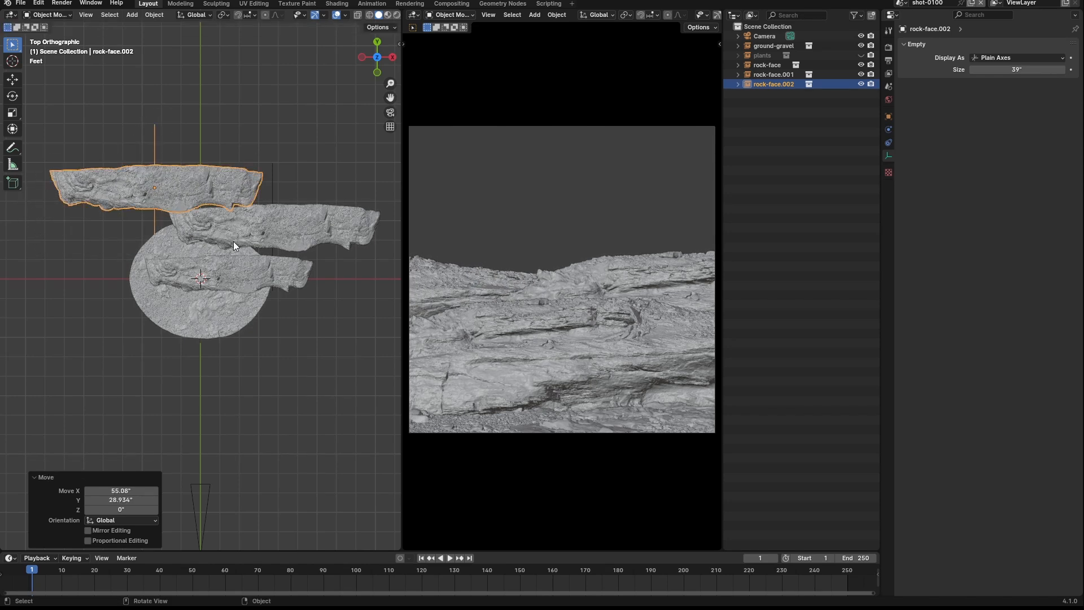
Add a mesh plane and move it about 379.4" along Y, far behind the rocks
middle_drag(251, 251, 231, 262)
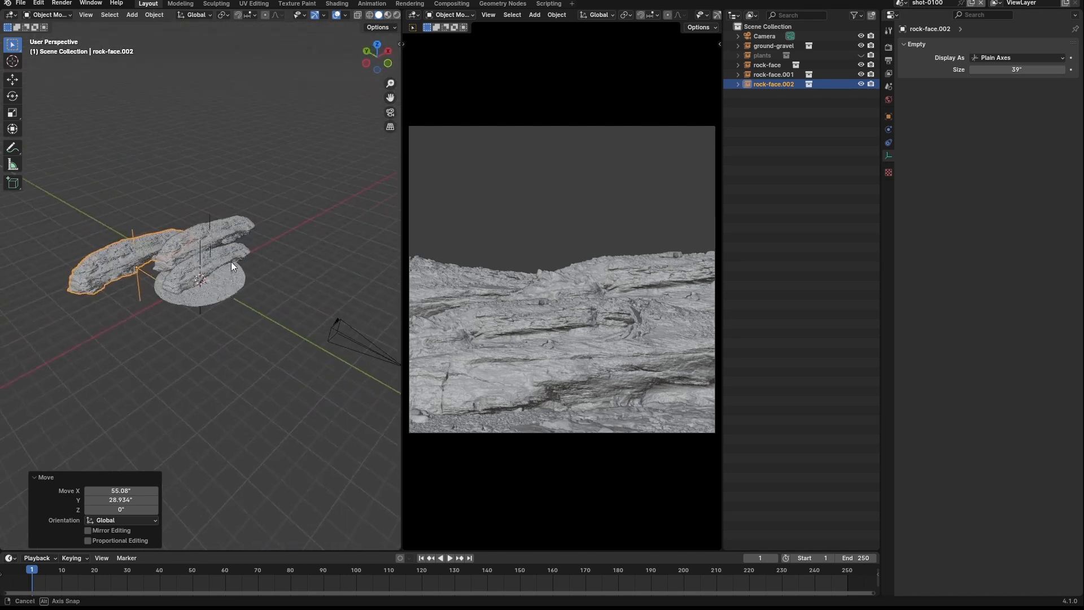
key(shift+a)
mouse_move(232, 118)
text(plane)
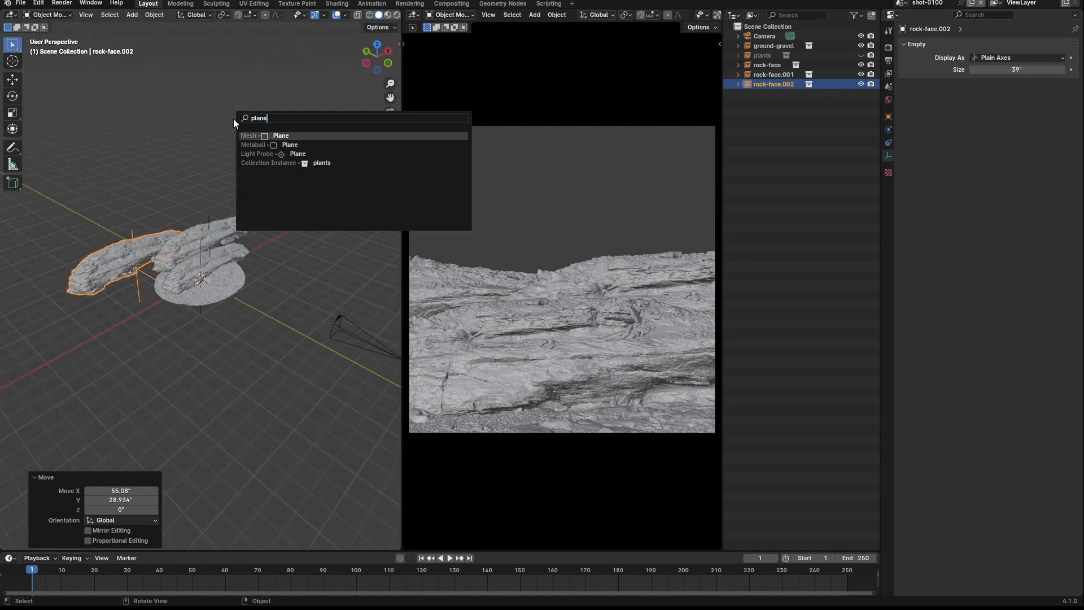
key(Return)
key(g)
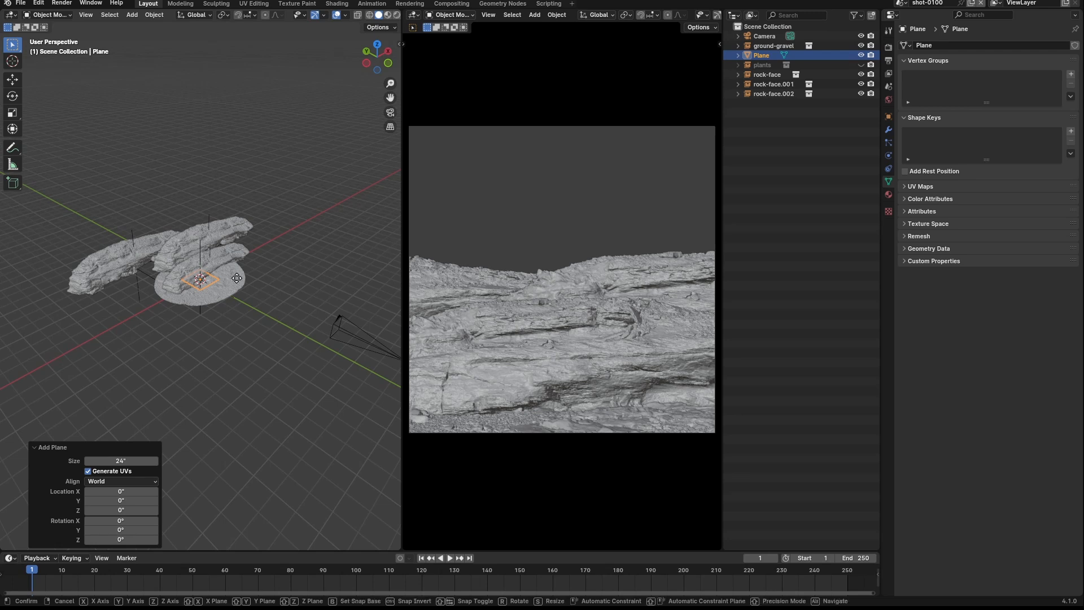
key(y)
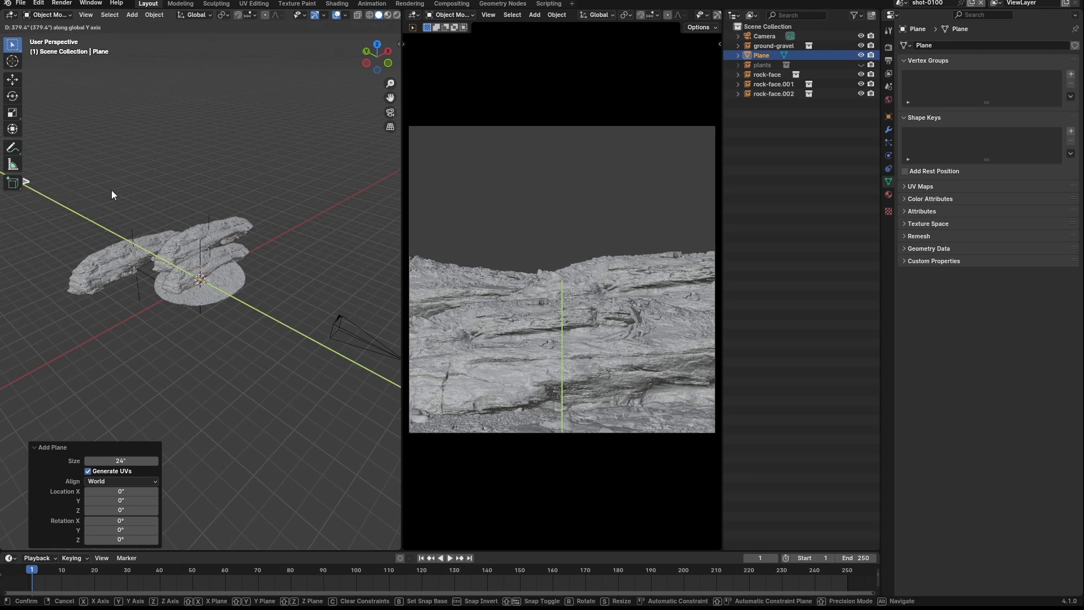
click(110, 190)
Rotate the plane 90° about the X axis so it stands upright as a backdrop
middle_drag(111, 189, 114, 202)
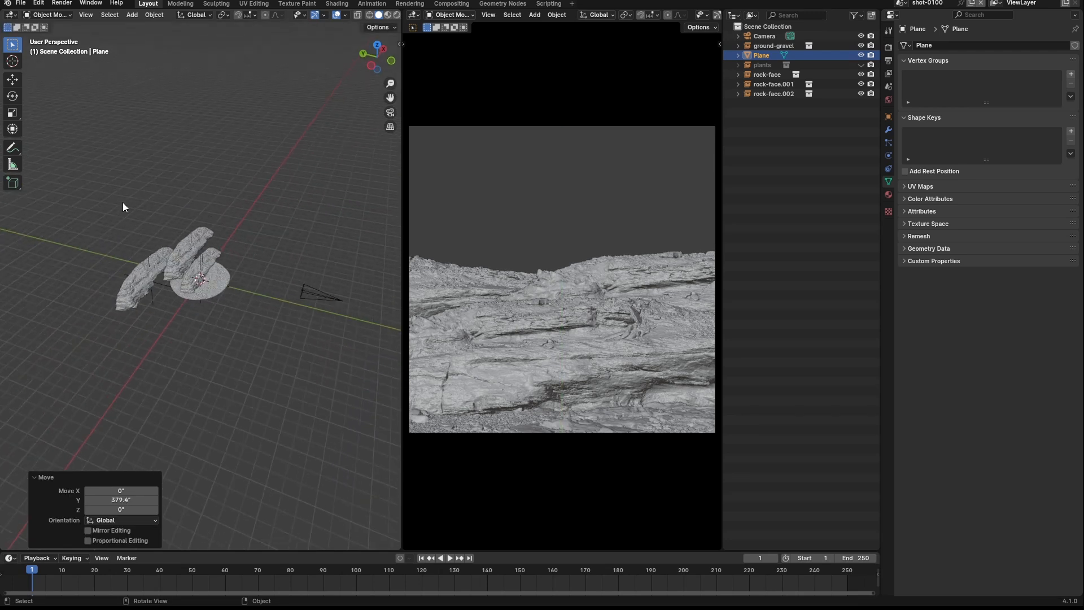
middle_drag(306, 242, 215, 249)
scroll(216, 249, up, 3)
key(r)
key(y)
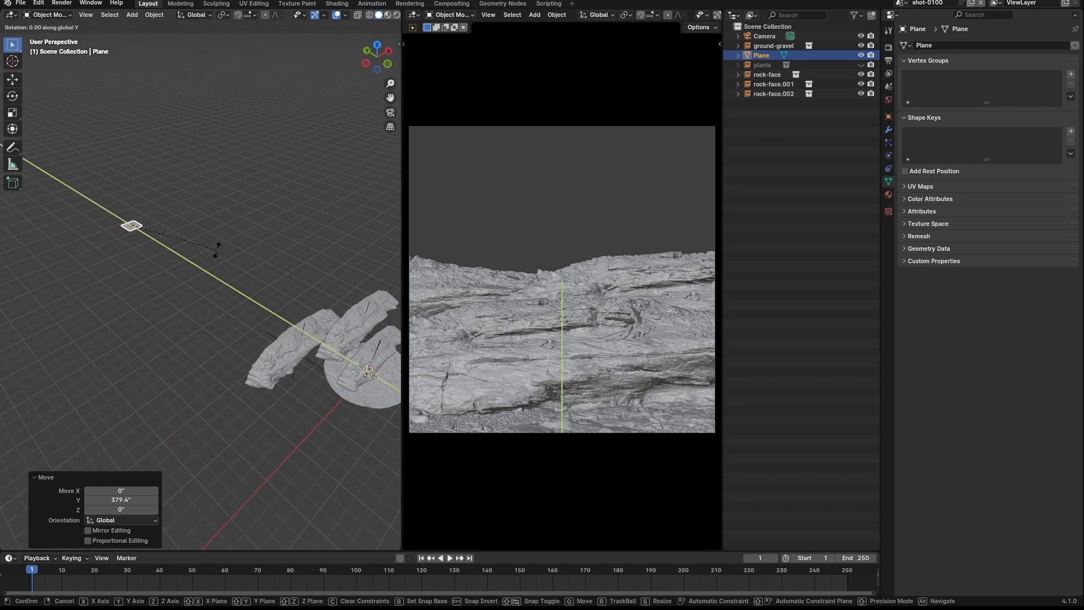
text(x90)
key(Return)
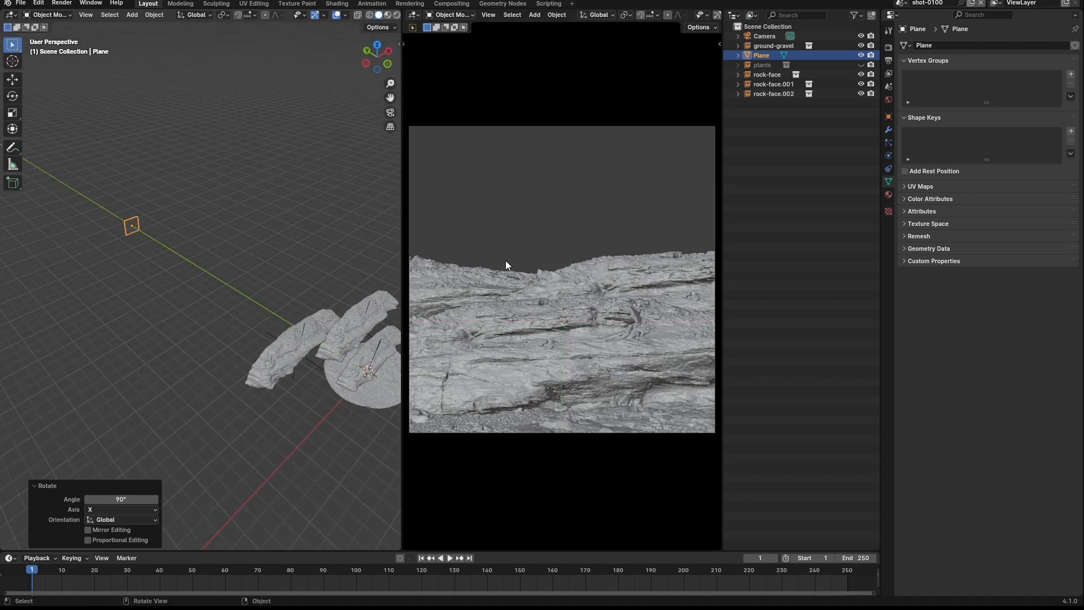
Scale the backdrop plane up by about 2.98 and again by about 2.15, and raise it along Z to fill the frame's sky
key(s)
click(679, 209)
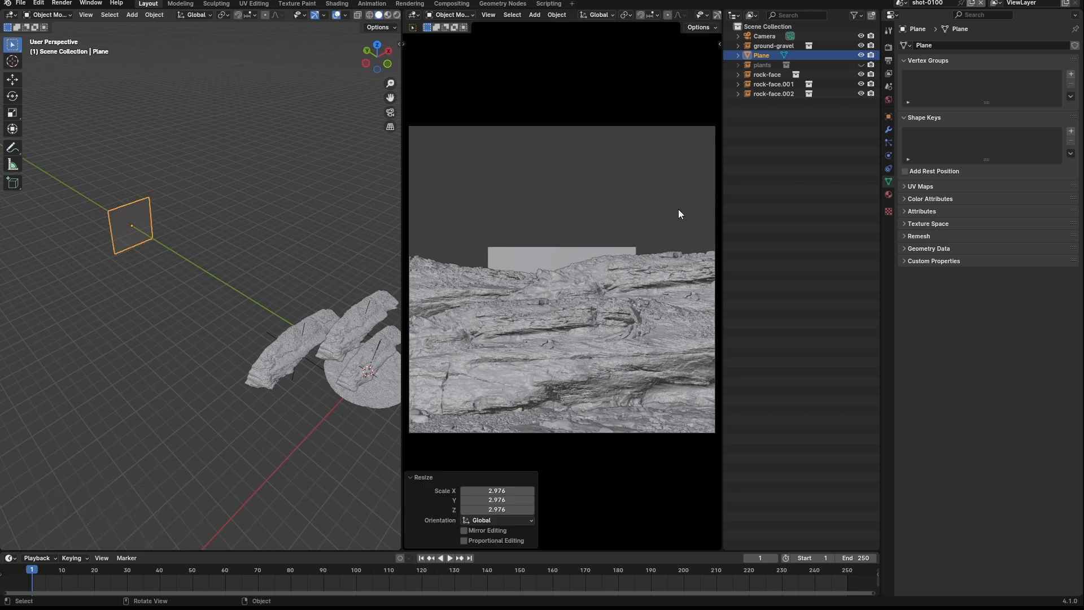
key(s)
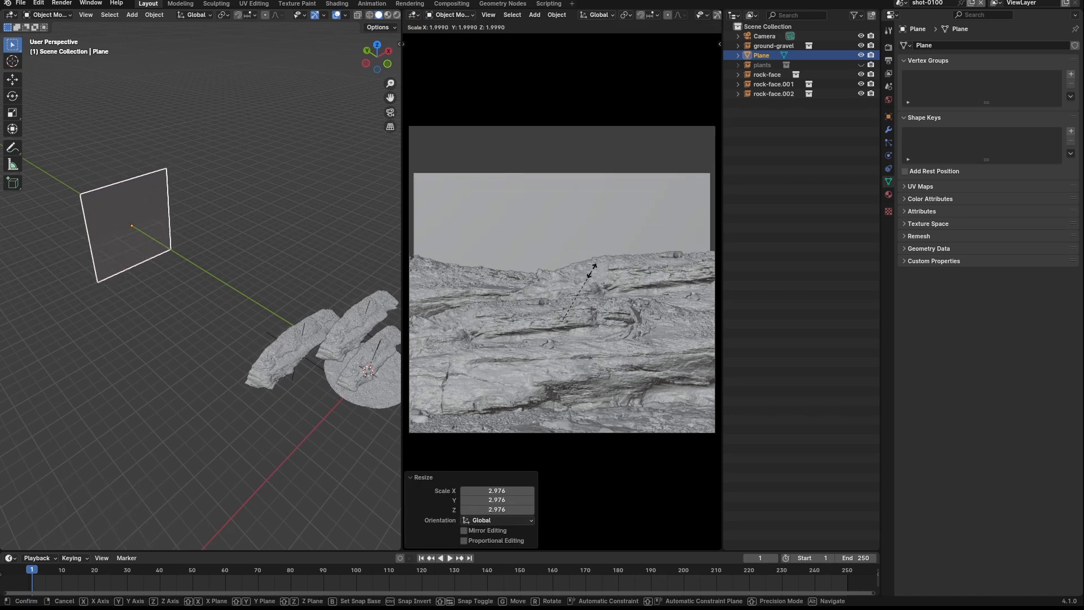
click(596, 269)
key(r)
key(z)
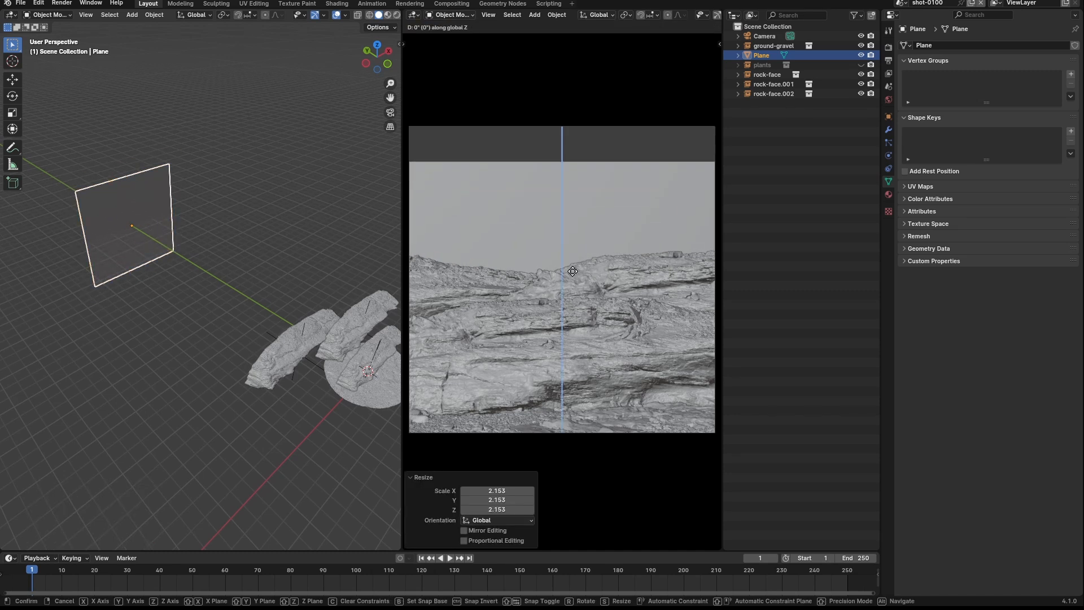
click(580, 231)
Shorten the backdrop plane by moving its two bottom vertices up about 64.7" along Z in Edit Mode
key(Tab)
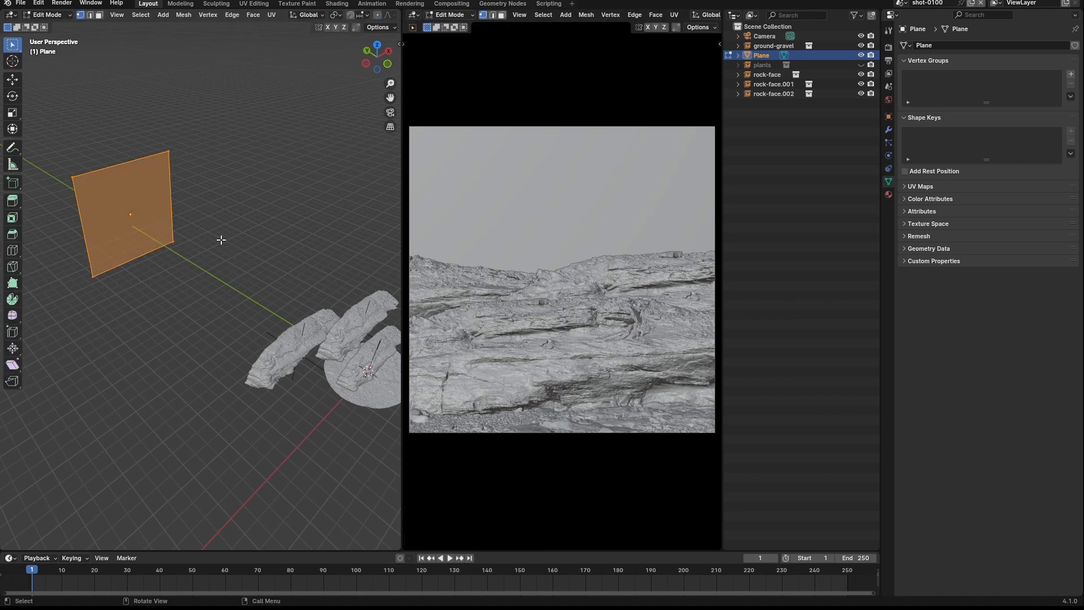
drag(221, 230, 49, 241)
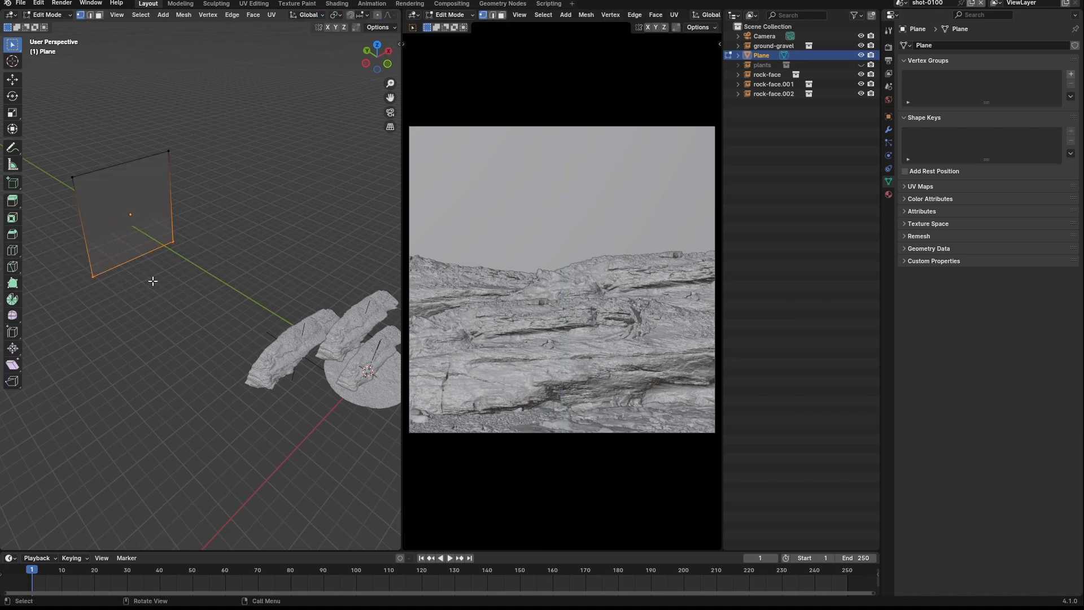
key(g)
key(z)
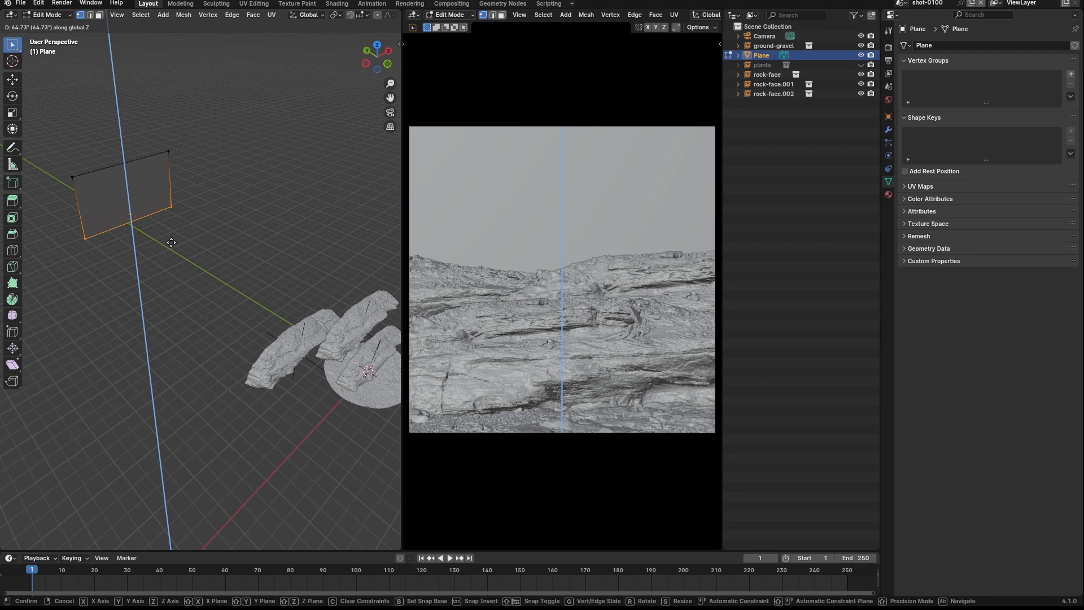
click(171, 243)
key(Tab)
click(202, 259)
click(187, 218)
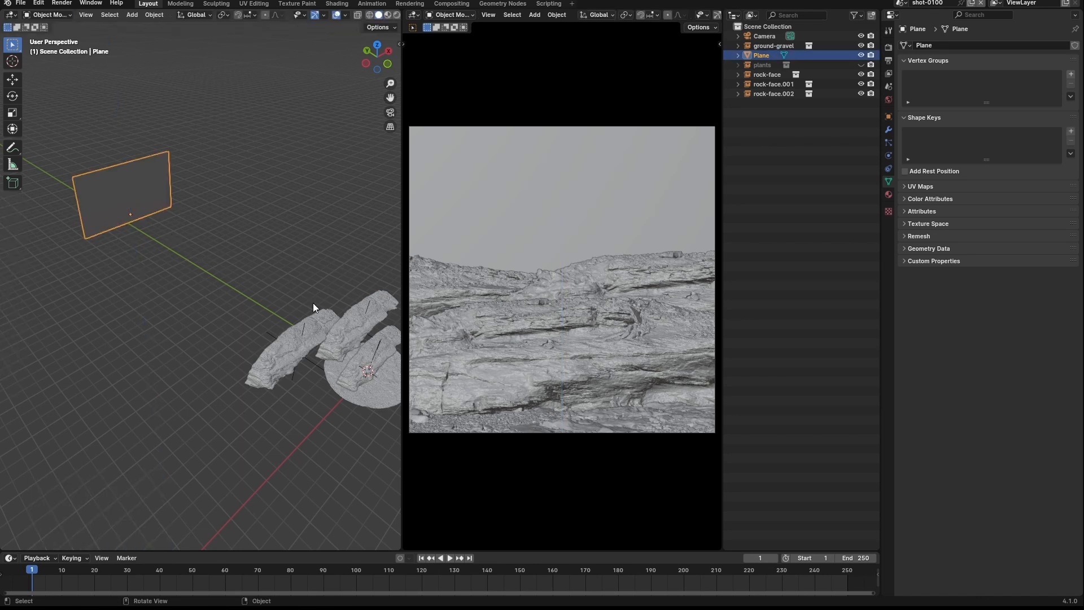
middle_drag(312, 302, 305, 278)
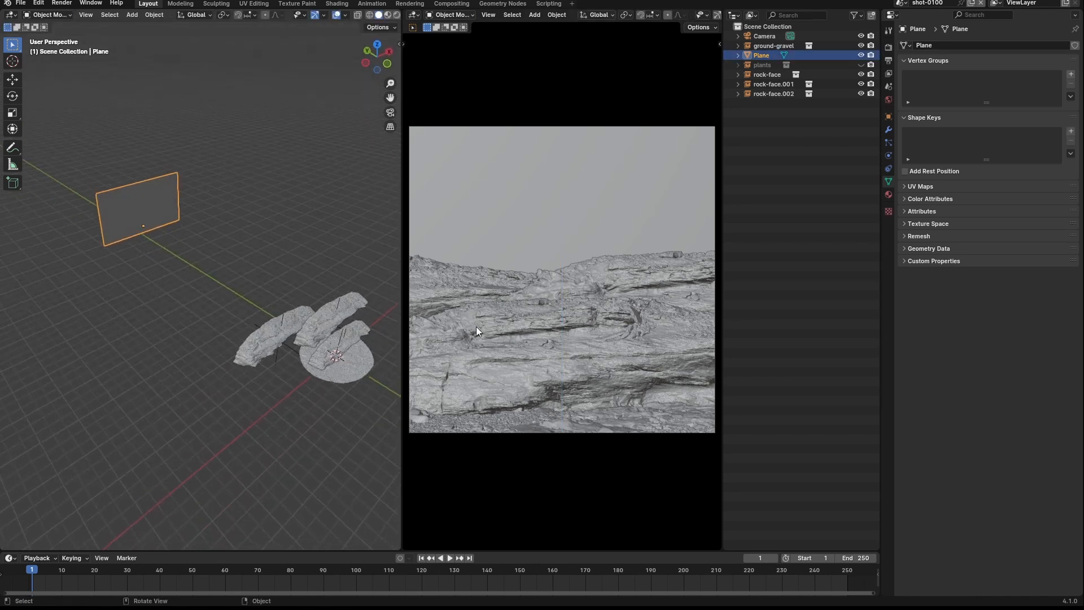
middle_drag(217, 257, 256, 265)
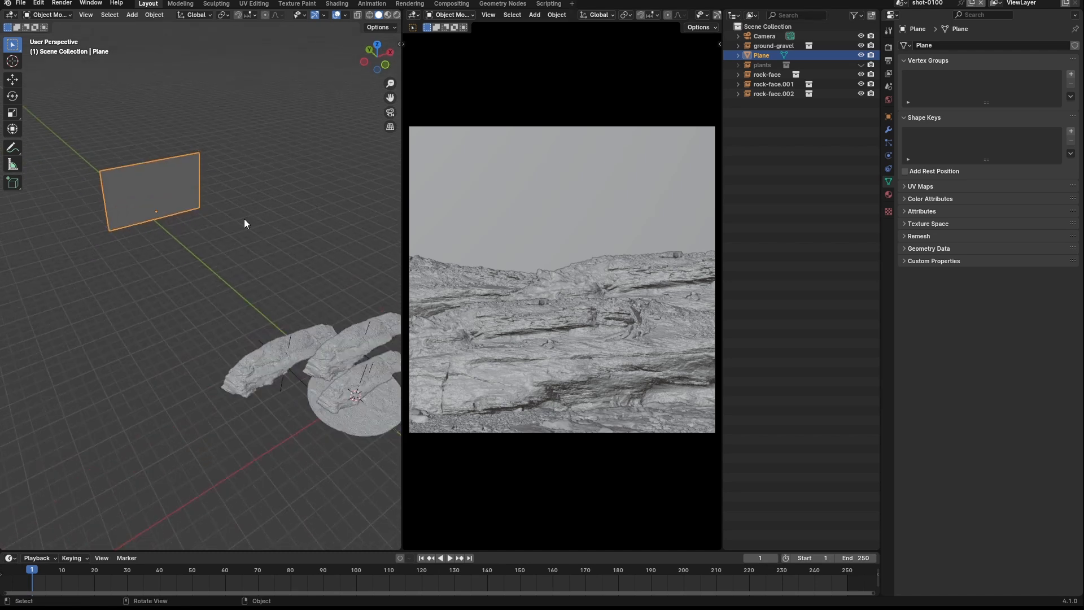
middle_drag(245, 223, 236, 222)
middle_drag(248, 265, 254, 273)
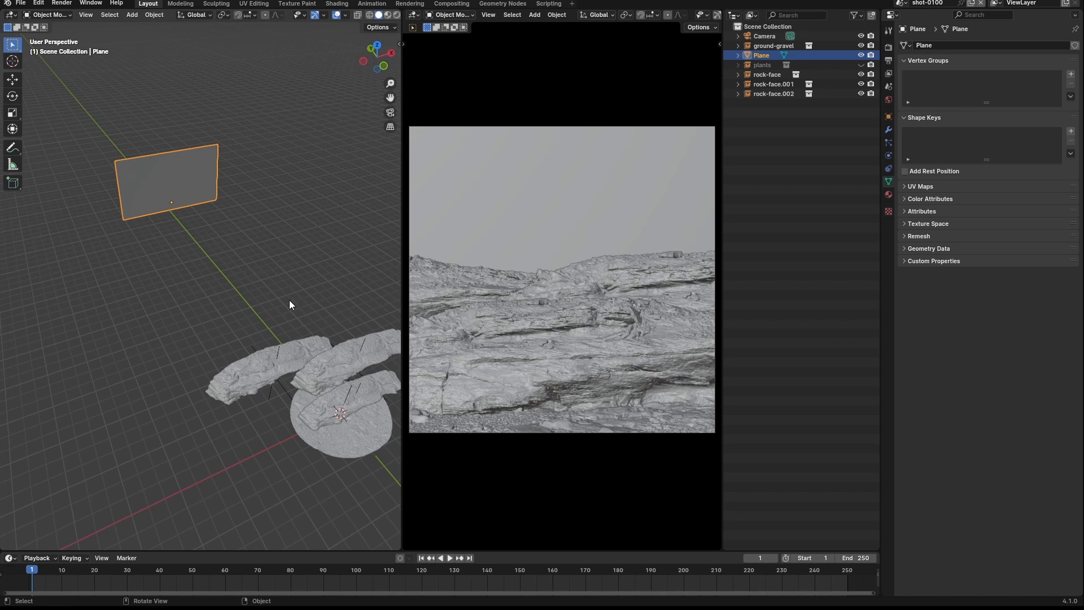
middle_drag(269, 290, 275, 282)
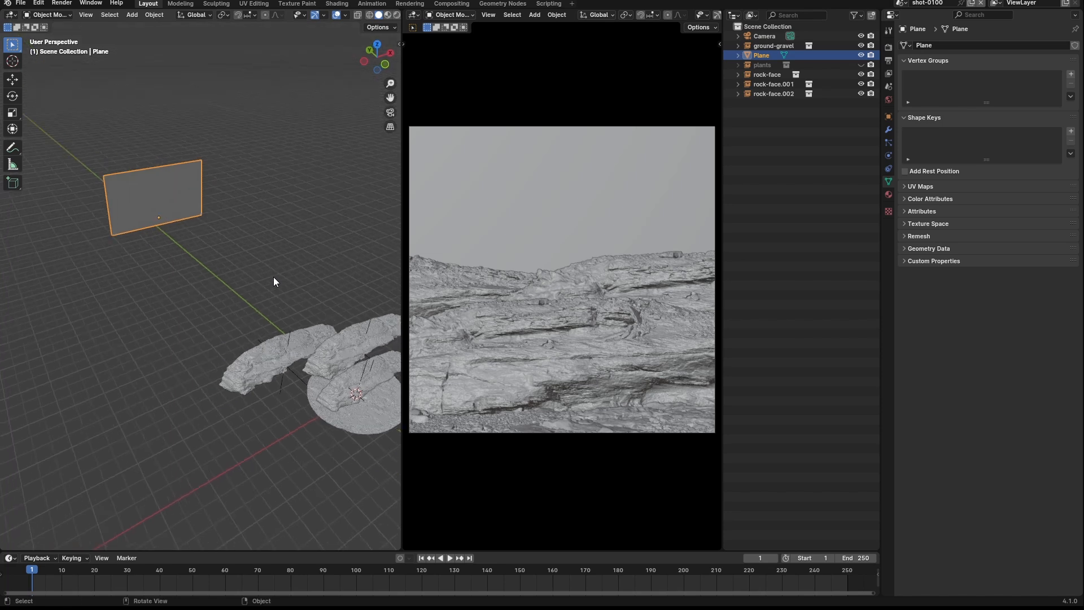
Raise the rearmost rock face, rock-face.002, about 6.8" along Z
click(643, 277)
click(472, 299)
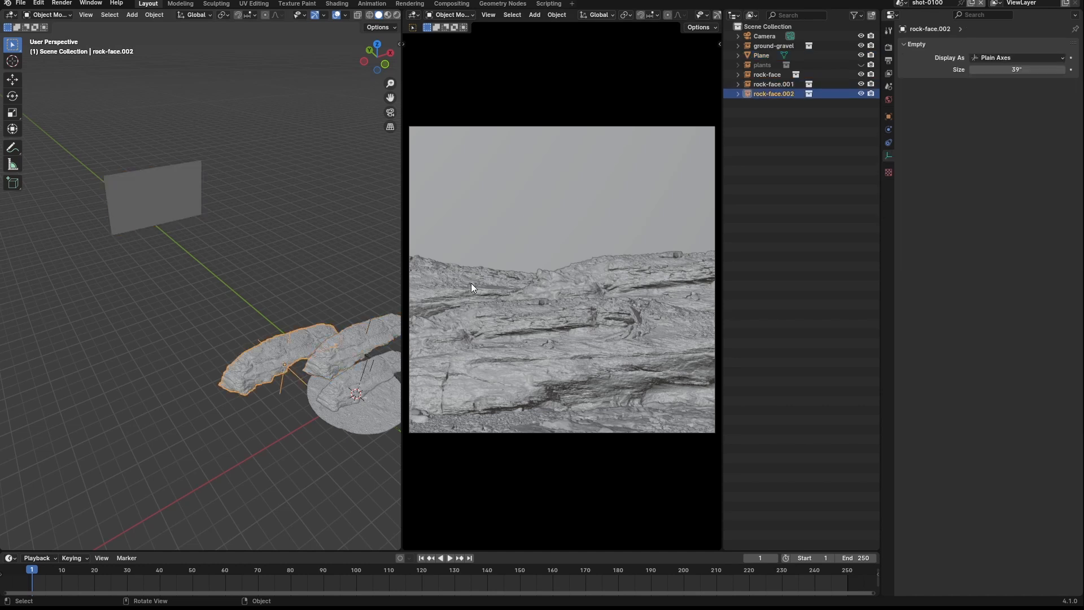
key(g)
key(z)
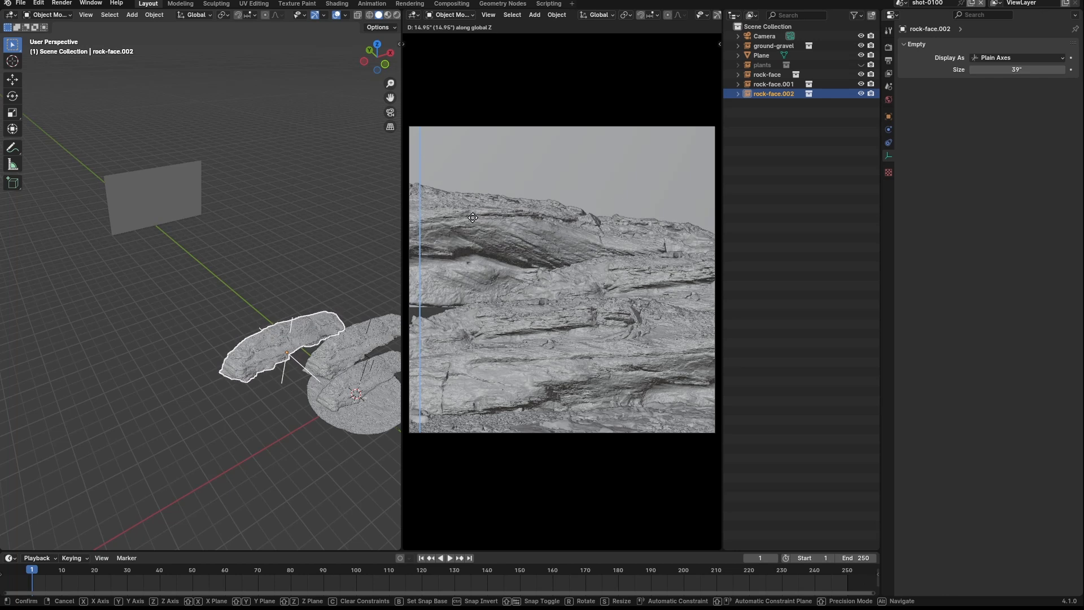
click(457, 253)
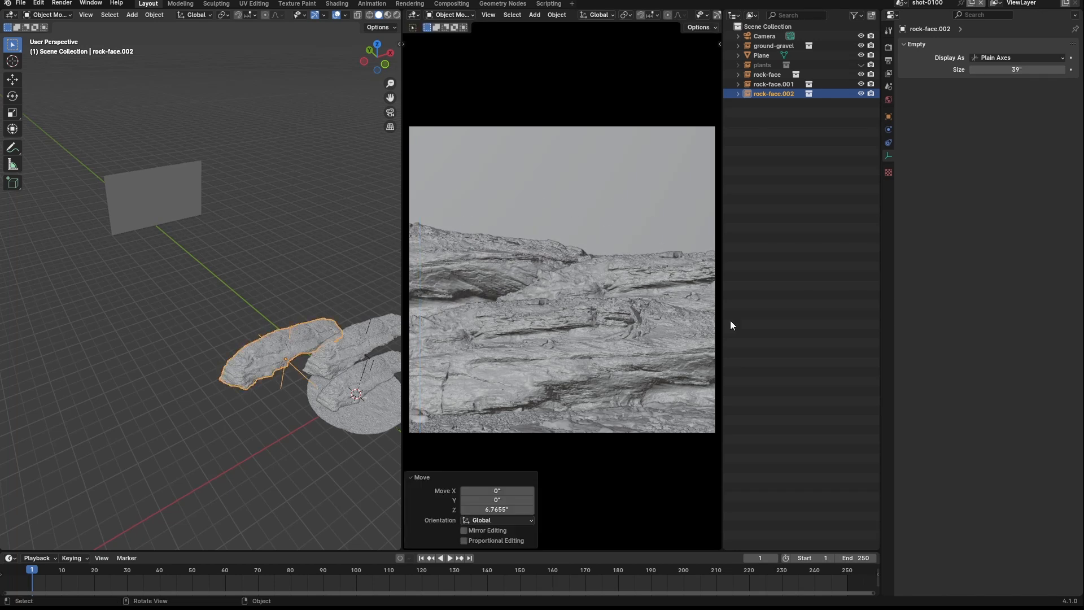
From the top view, move all three rock faces together about 1.8" along X and 3" along Y
click(634, 270)
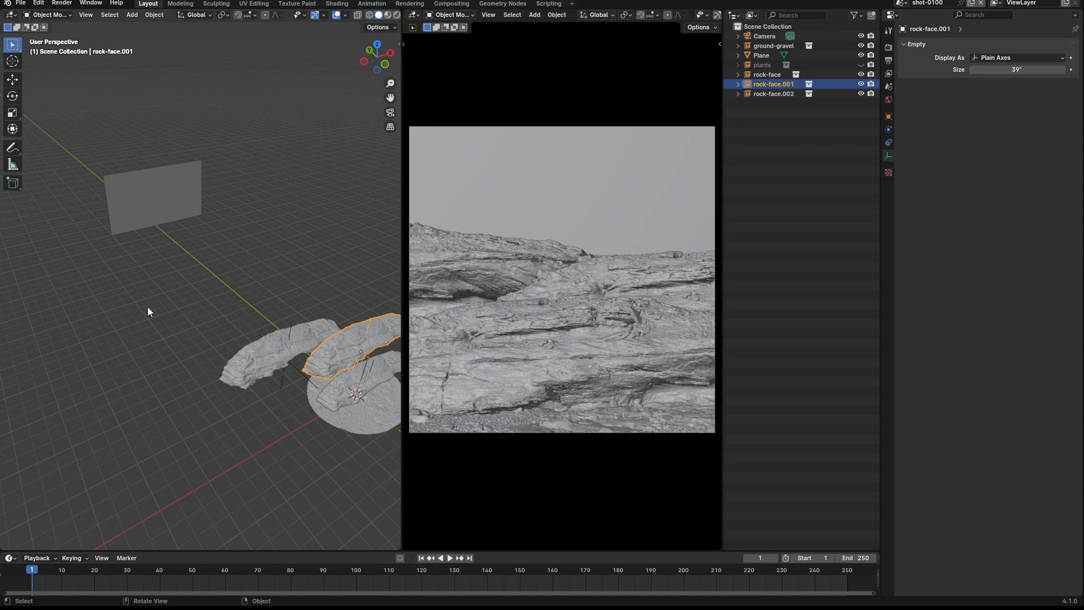
click(181, 315)
middle_drag(181, 315, 308, 392)
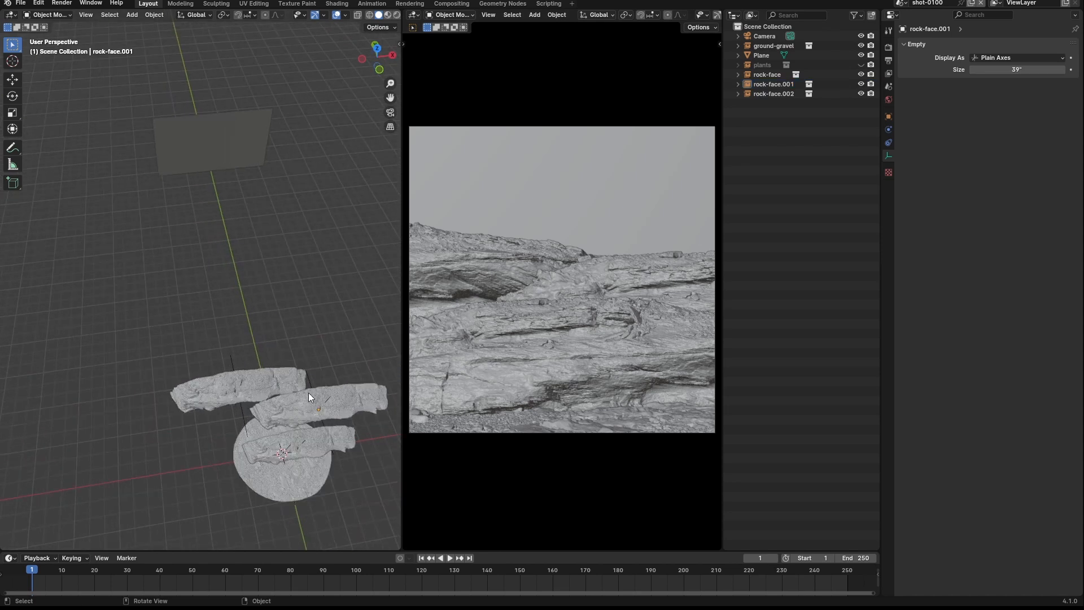
click(330, 442)
shift+click(331, 406)
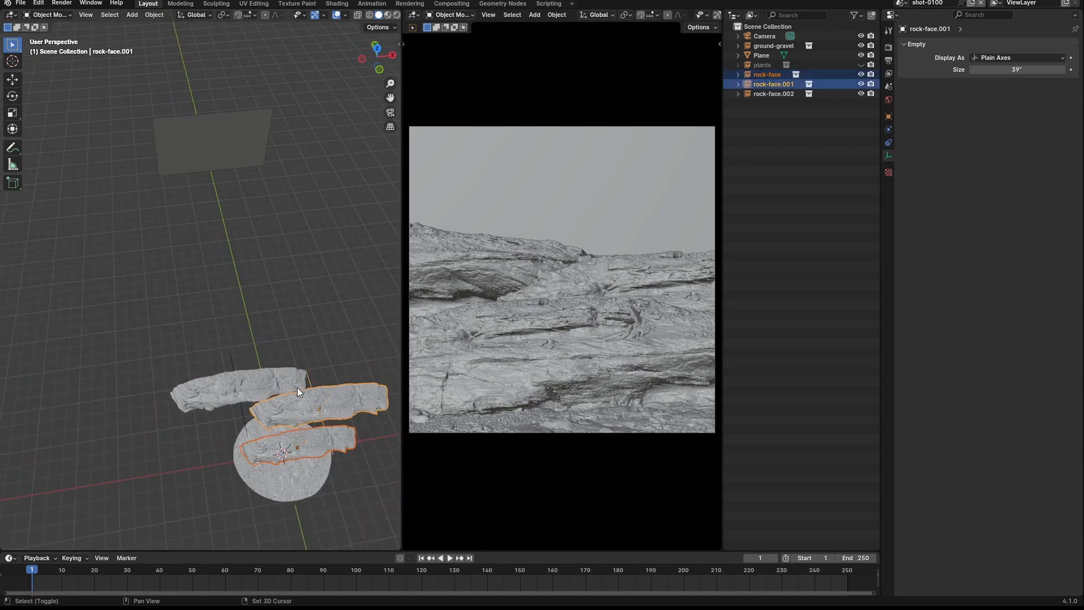
shift+click(290, 387)
middle_drag(289, 387, 283, 401)
key(grave)
click(286, 370)
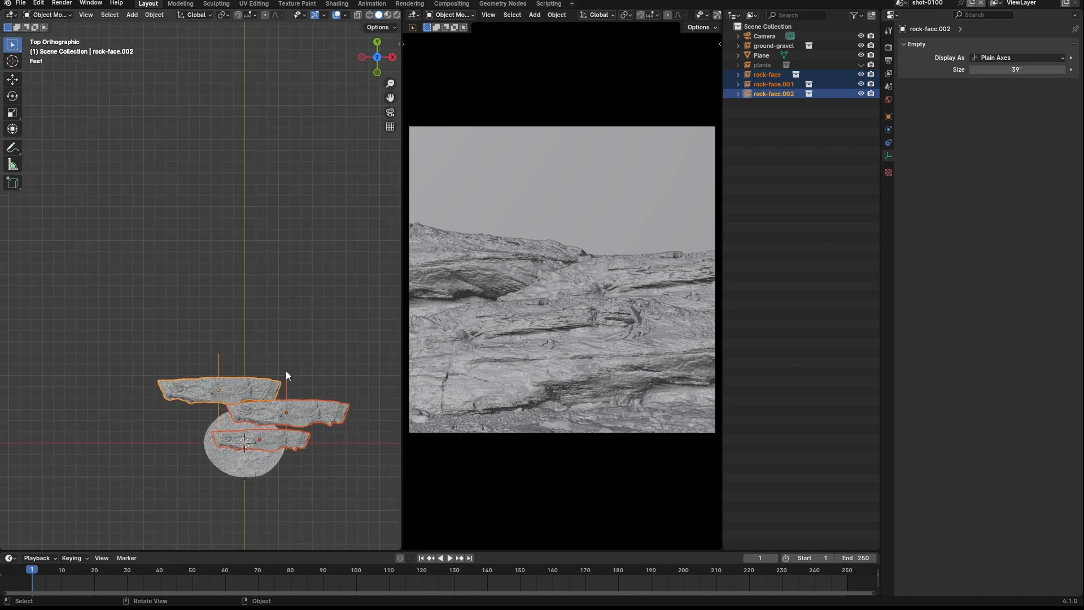
key(g)
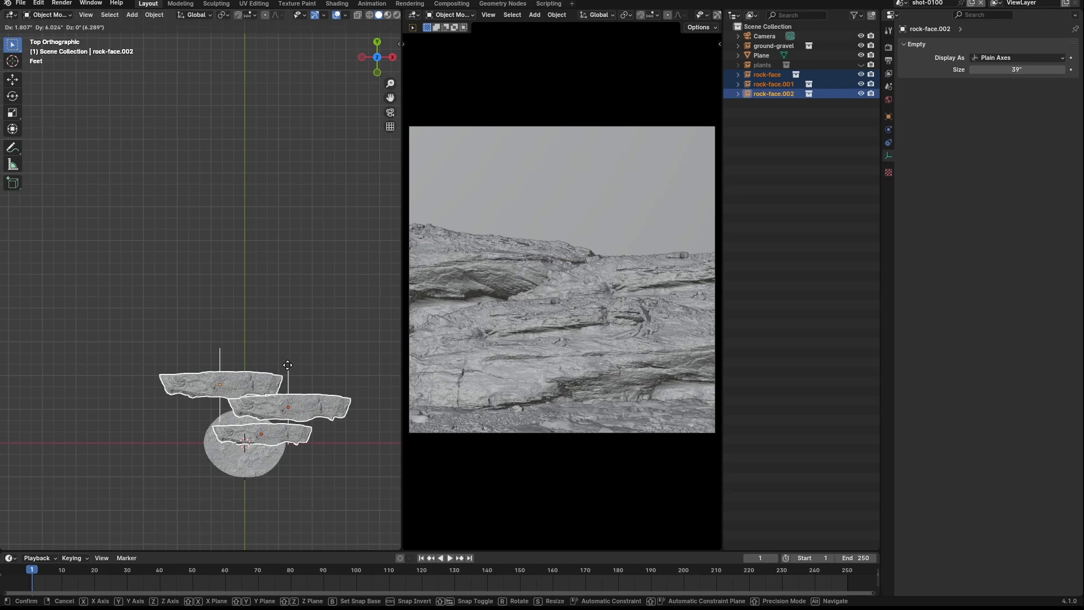
click(286, 368)
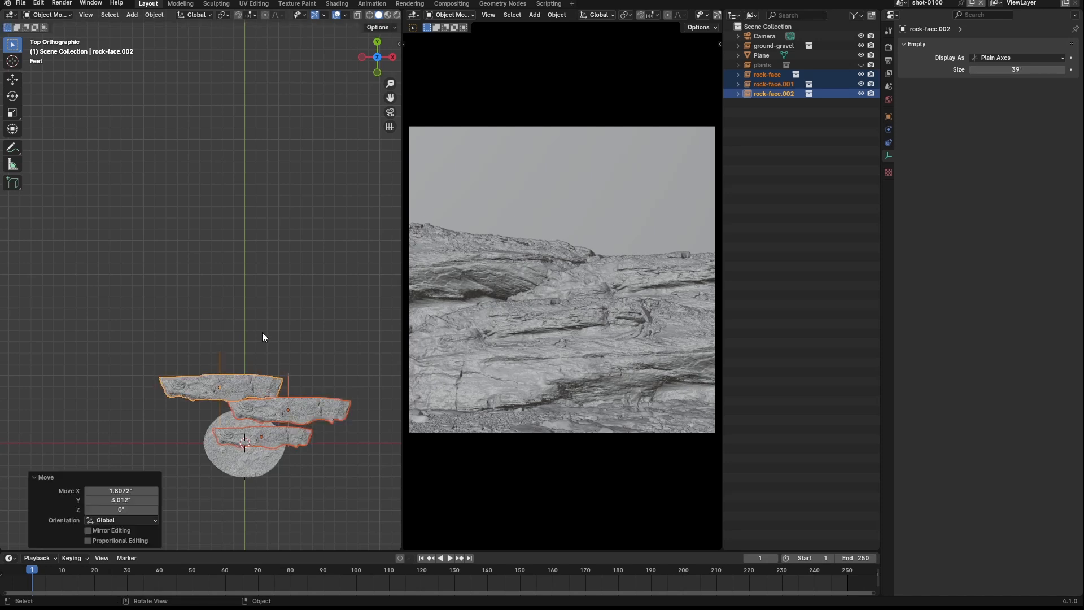
click(243, 367)
Select the ground gravel and examine the layout of the rocks and backdrop around it
middle_drag(242, 365, 266, 516)
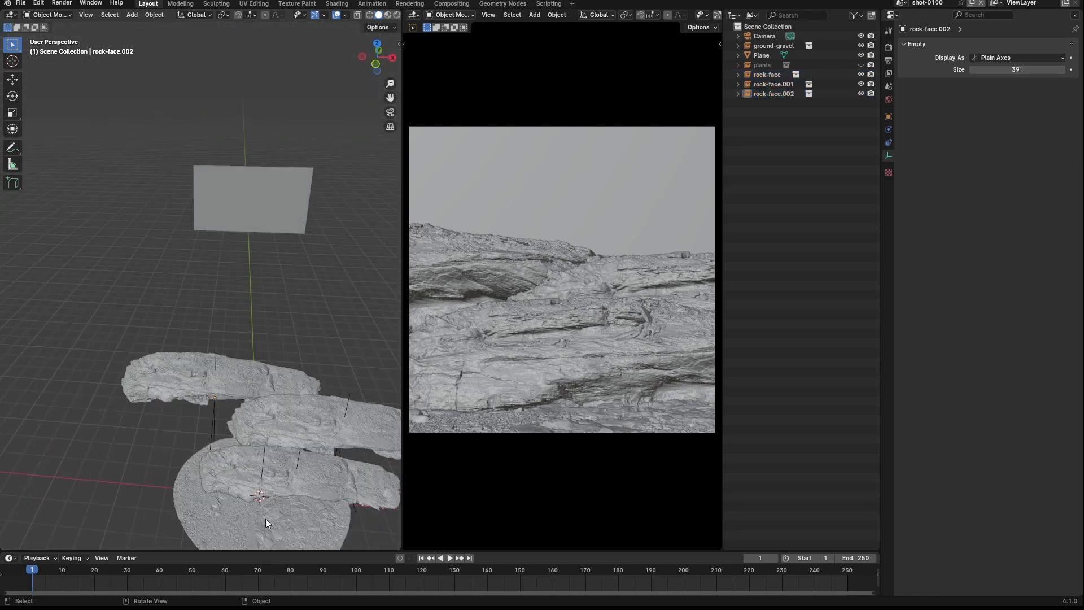
click(269, 518)
scroll(214, 402, down, 5)
middle_drag(214, 378, 288, 389)
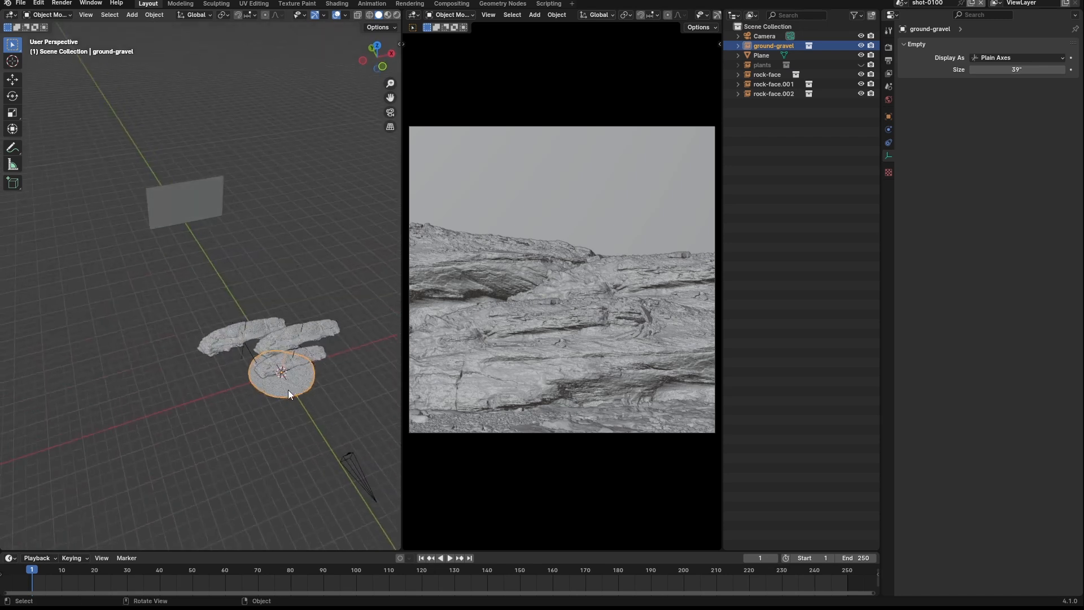
key(grave)
click(281, 320)
middle_drag(263, 344, 534, 324)
scroll(279, 288, up, 6)
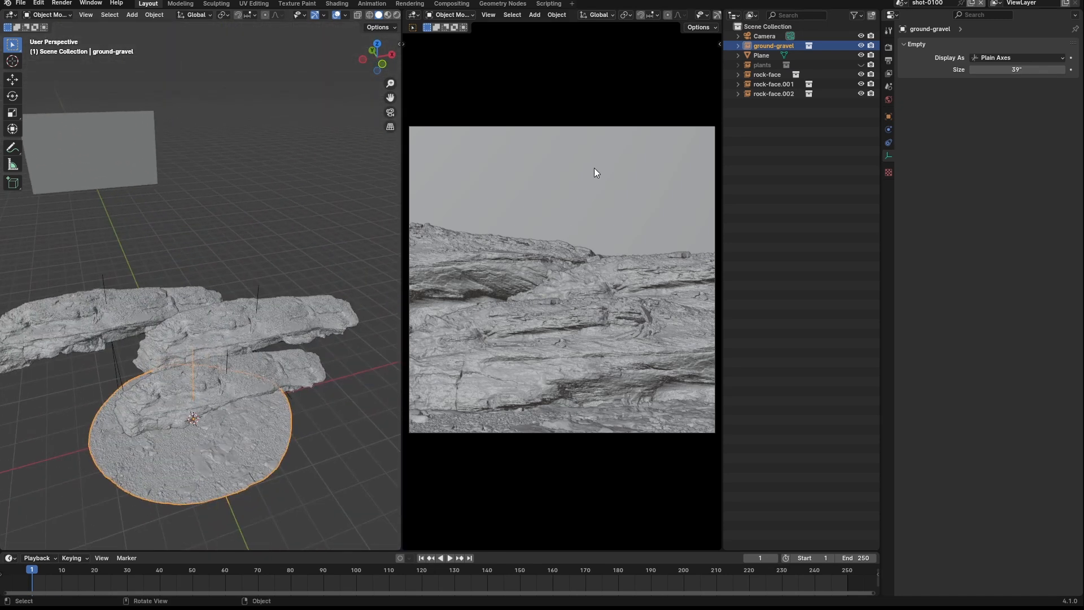
Show the camera view in rendered shading and turn the other 3D viewport into a Shader Editor
key(z)
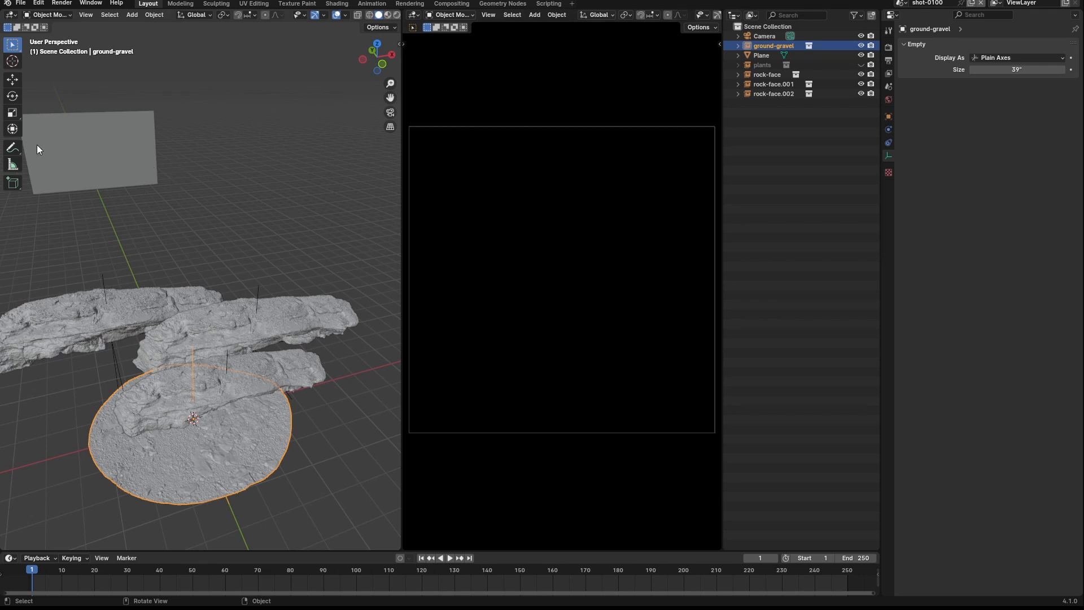
click(11, 15)
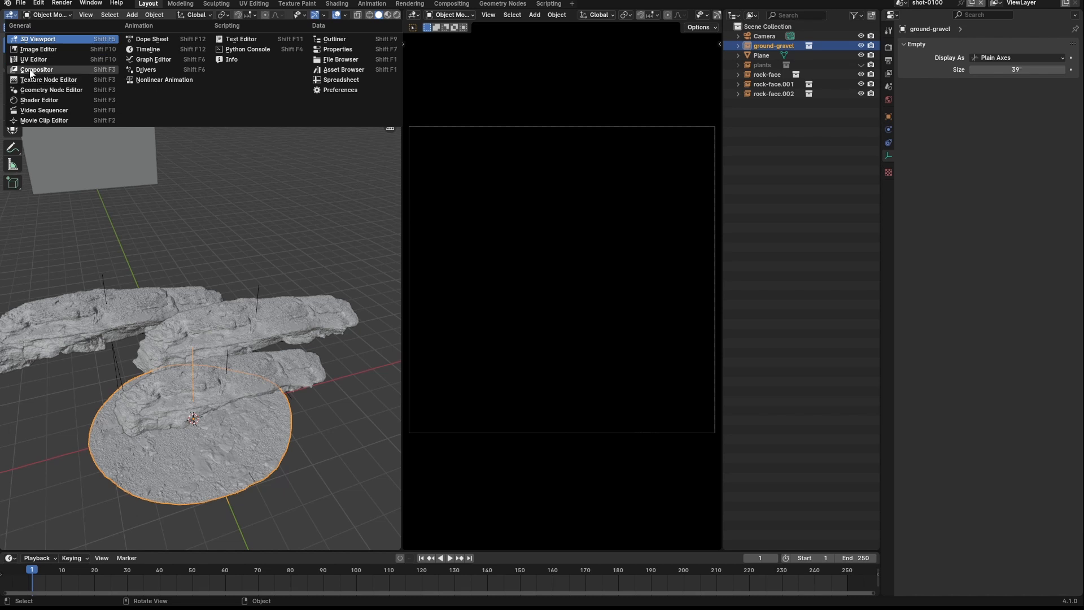
click(35, 100)
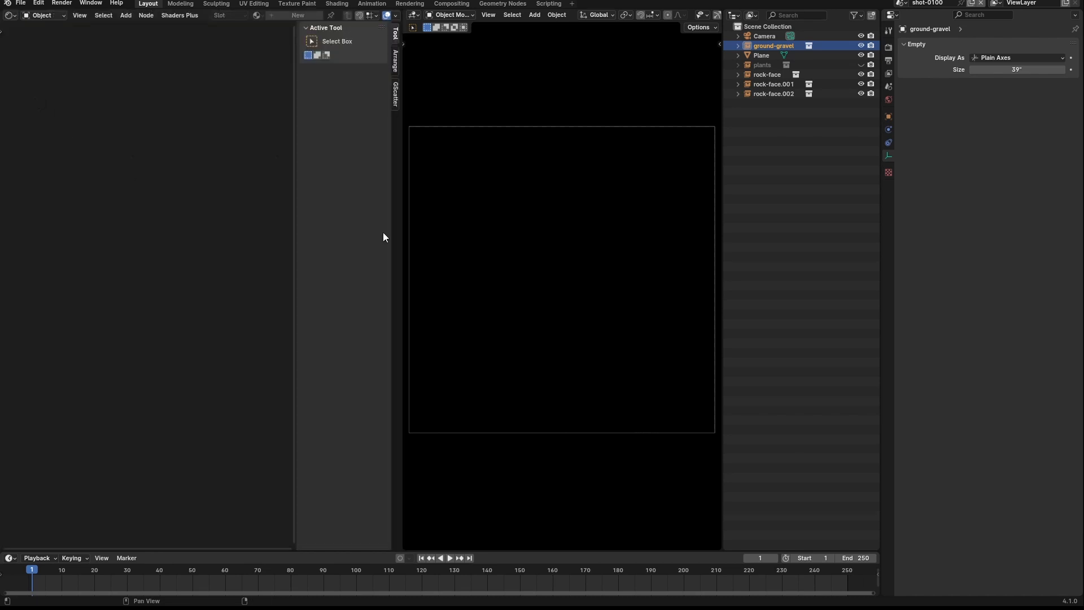
Select the backdrop plane and create a new material for it
click(479, 228)
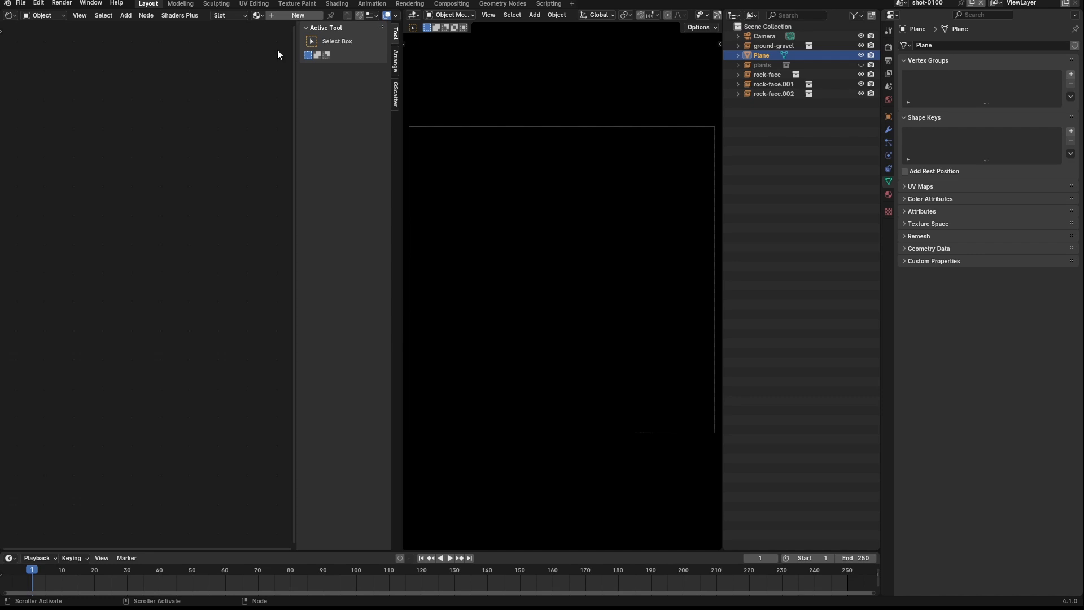
click(298, 15)
scroll(158, 429, up, 2)
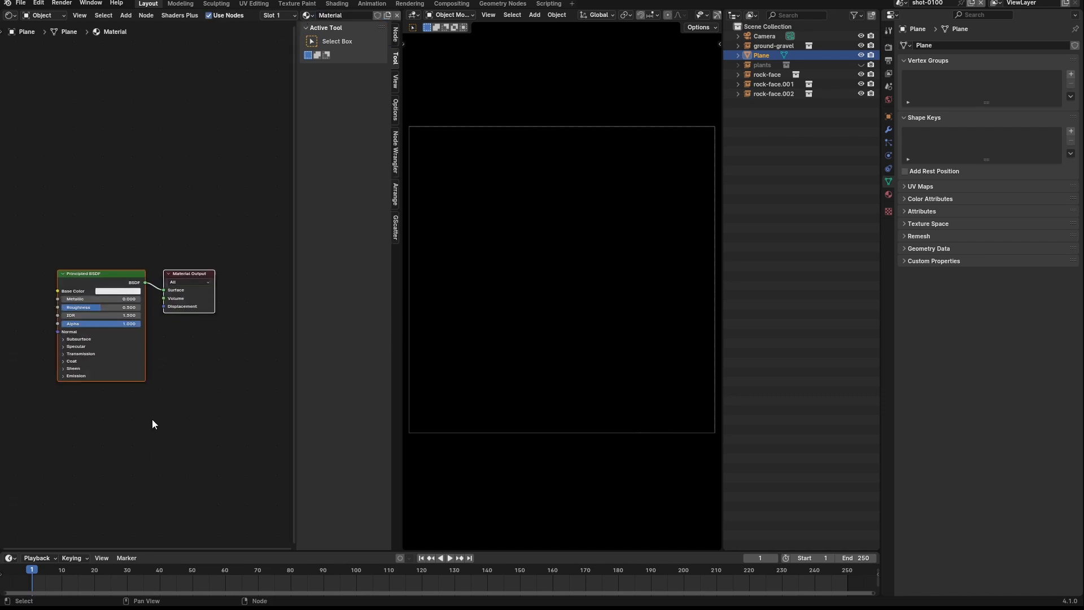
Replace the plane material's Principled BSDF with an Emission shader connected to the Material Output's Surface input
key(shift+a)
text(emissive)
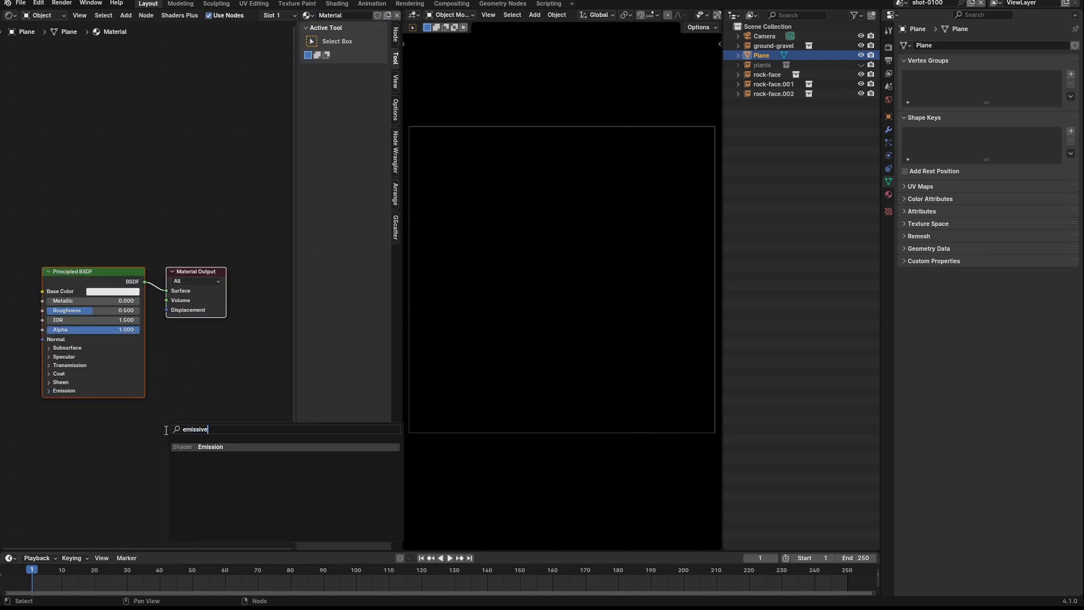
key(Return)
click(180, 454)
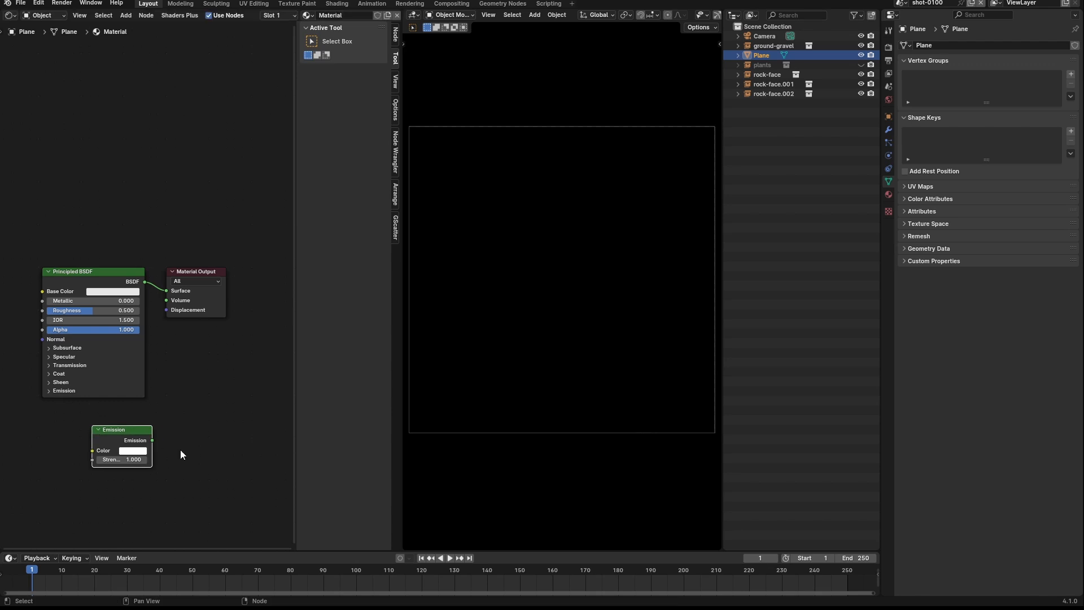
drag(153, 440, 162, 337)
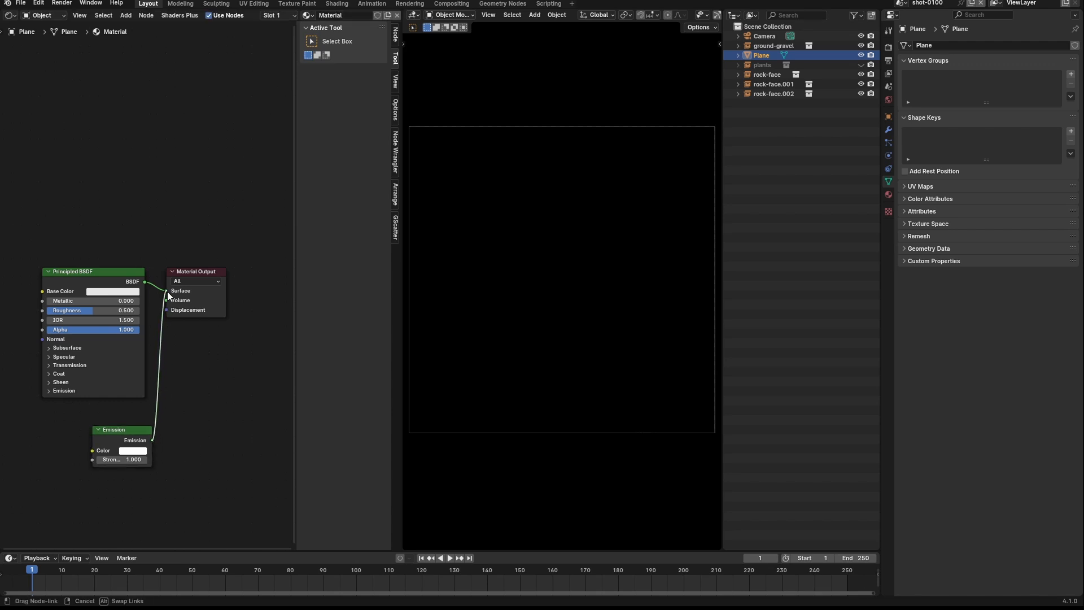
drag(168, 294, 167, 291)
drag(84, 287, 66, 141)
key(x)
Reposition the Emission node in the plane's material so it sits close beside the Material Output
click(123, 436)
key(g)
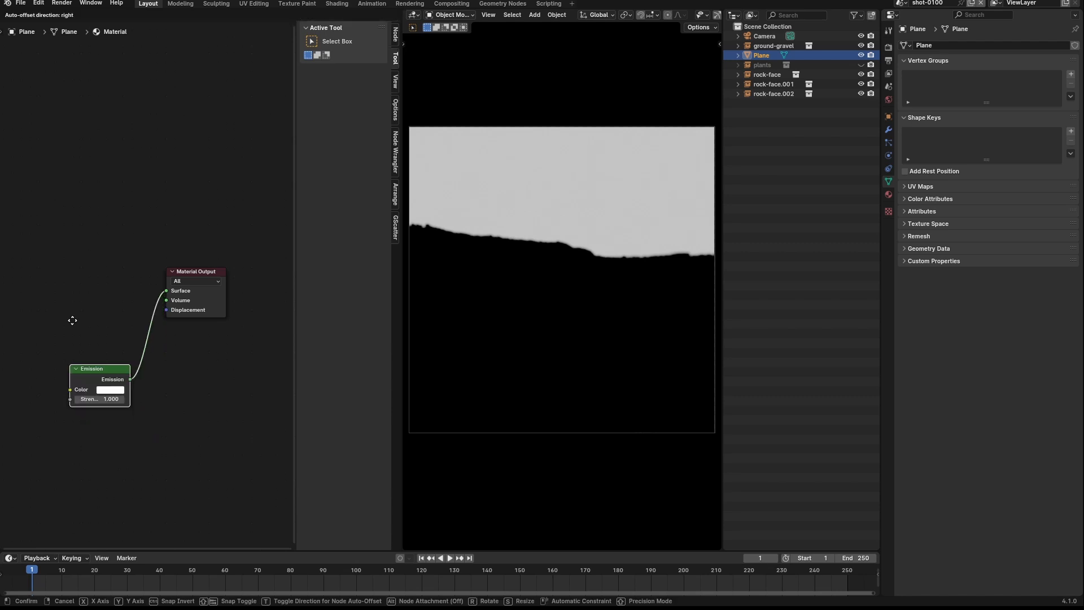
click(52, 228)
click(113, 186)
middle_drag(162, 281, 267, 276)
scroll(88, 256, up, 3)
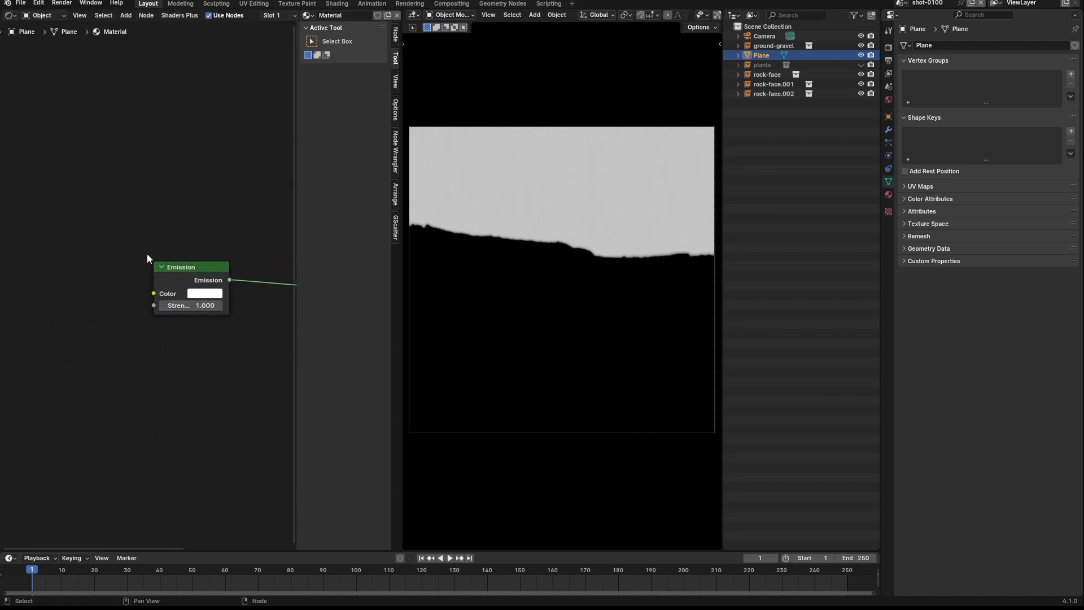
middle_drag(161, 279, 90, 275)
click(131, 267)
key(g)
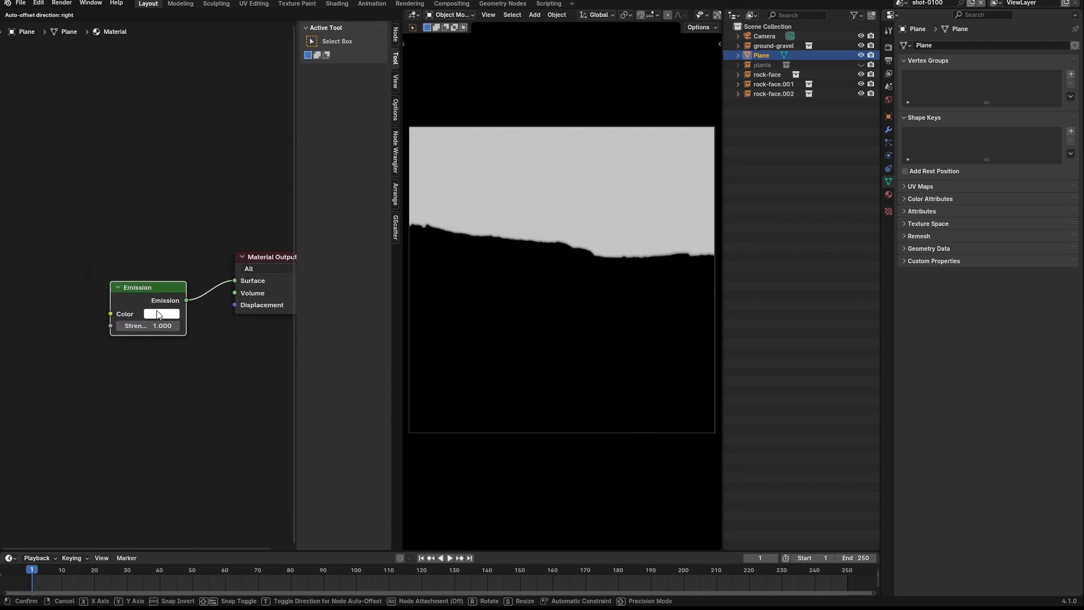
click(159, 317)
click(141, 299)
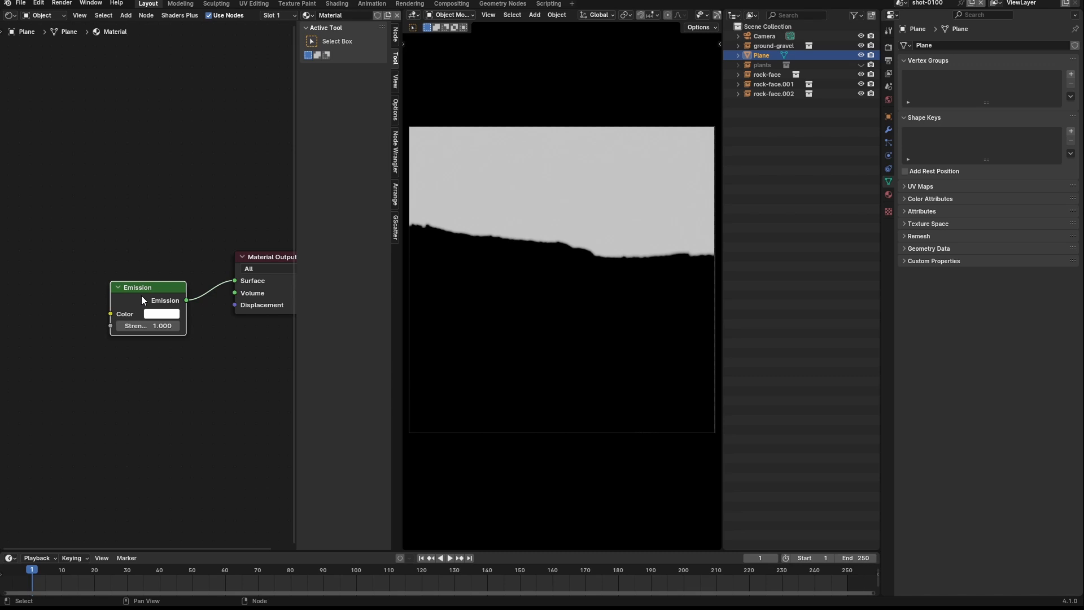
Add a Color Ramp node beside the Emission node and connect its Color output to the Emission Color input
key(shift+a)
text(ramp)
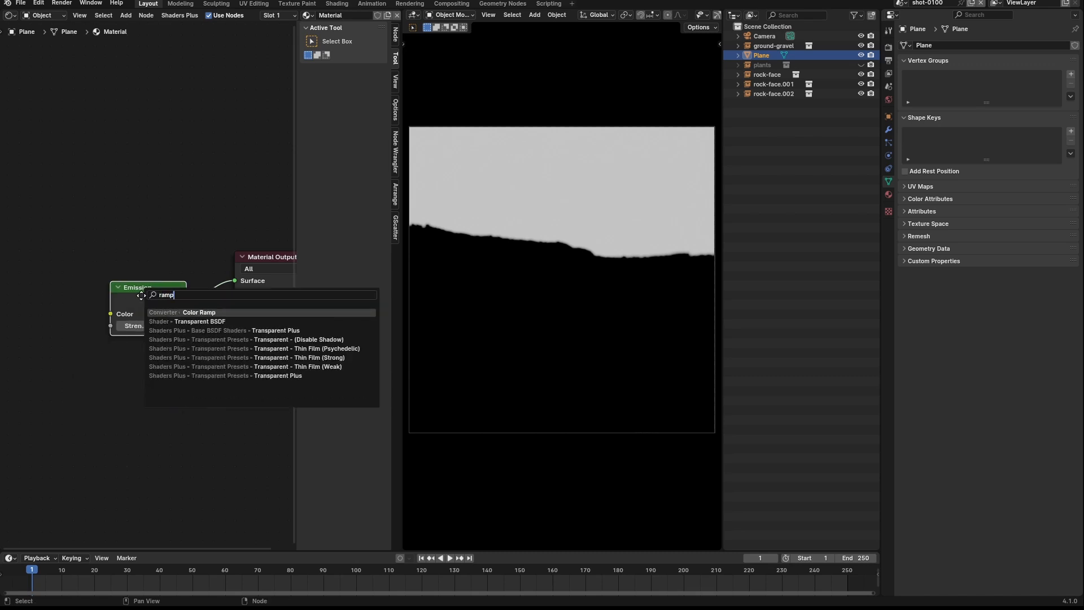
key(Return)
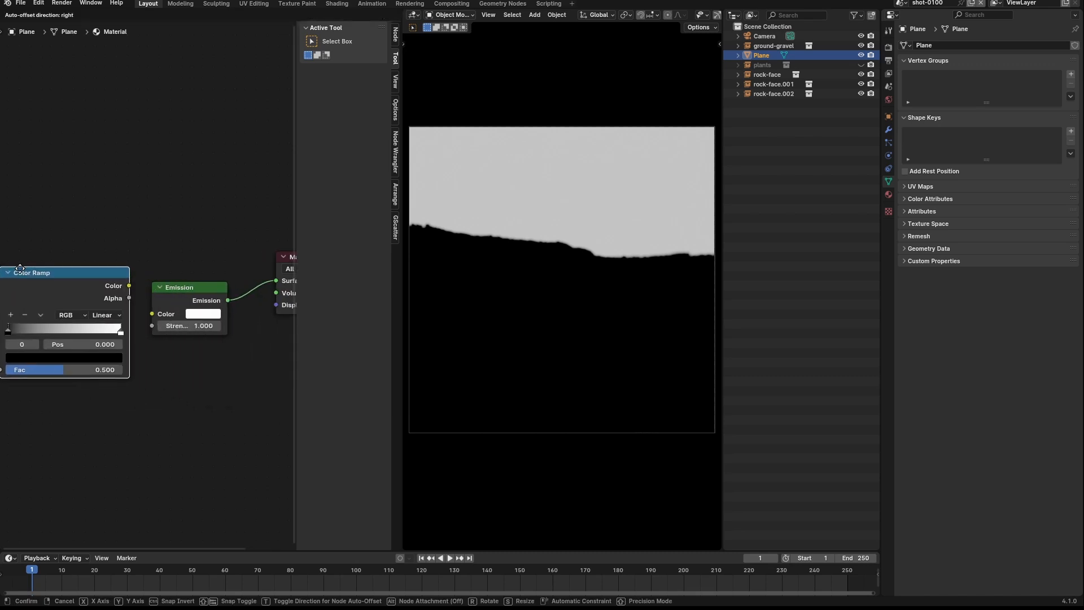
click(25, 274)
drag(111, 295, 162, 313)
drag(74, 278, 183, 260)
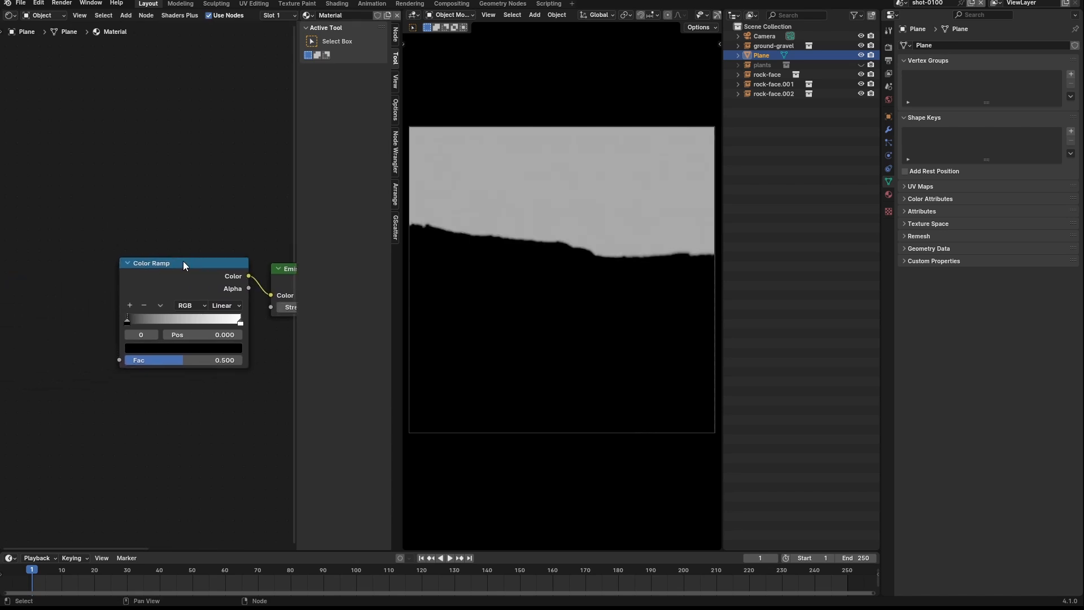
Add a Gradient Texture node and connect its Color output to the Color Ramp's Fac input
key(shift+a)
text(grad)
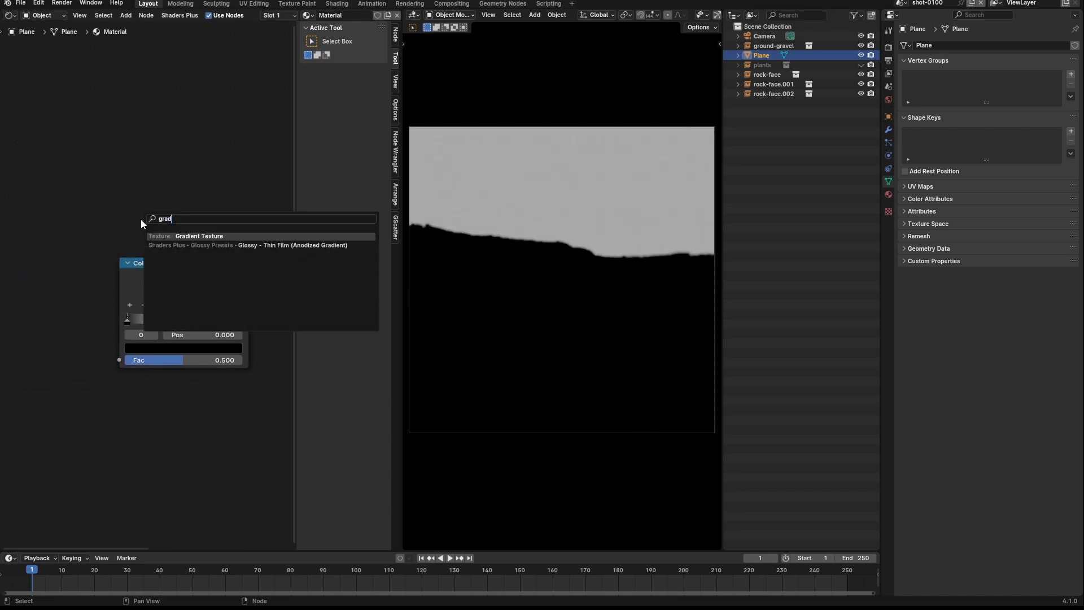
key(Return)
click(117, 314)
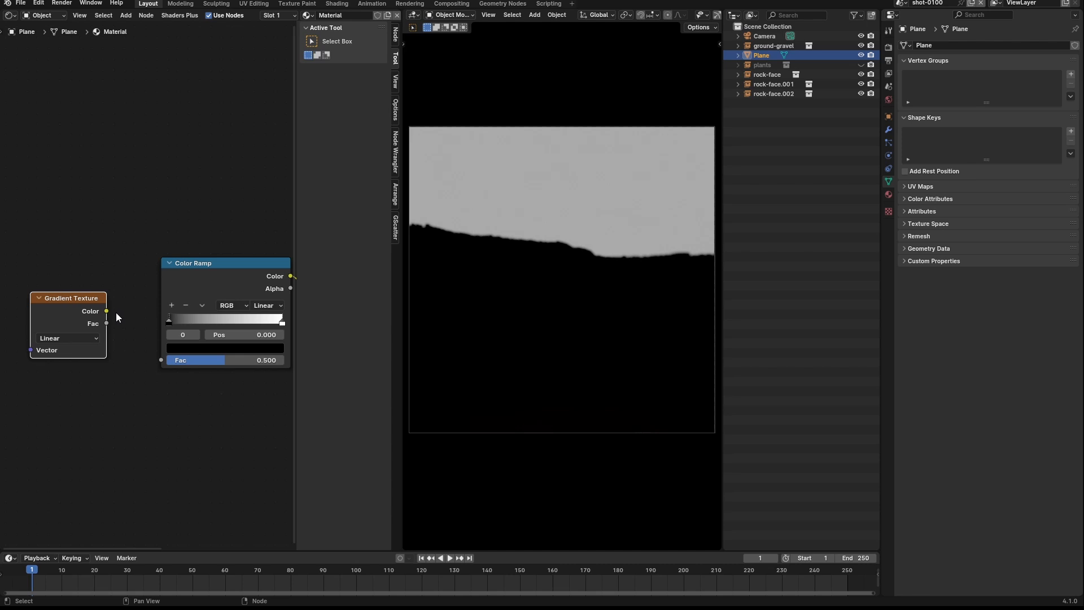
drag(106, 311, 161, 360)
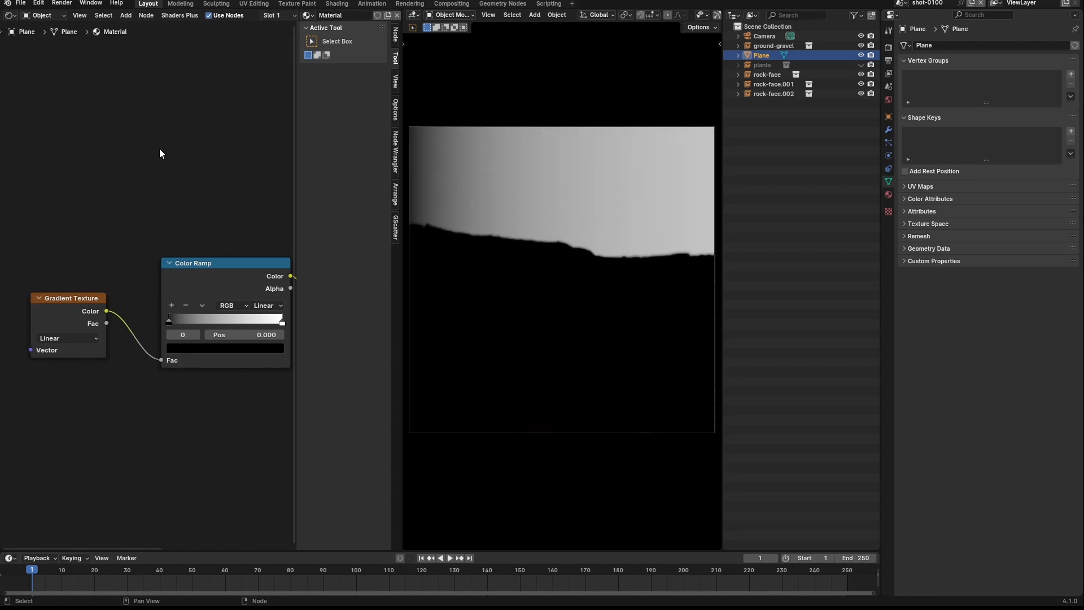
Add Texture Coordinate and Mapping nodes to the Gradient Texture to turn the gradient vertical, and flip the Color Ramp
middle_drag(159, 148, 130, 92)
click(60, 337)
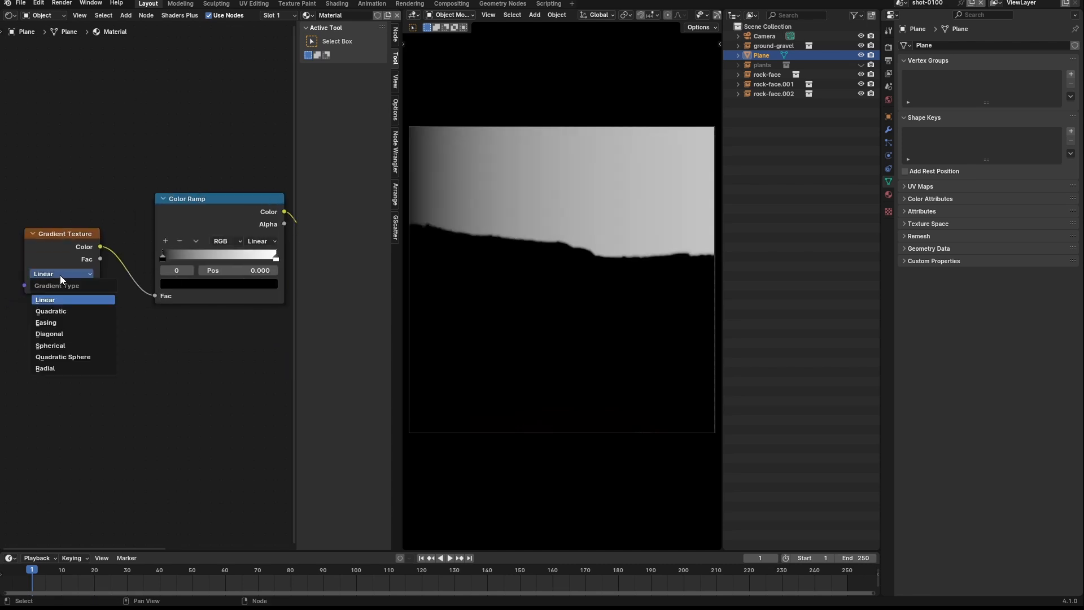
click(59, 244)
key(ctrl+t)
middle_drag(67, 181, 198, 204)
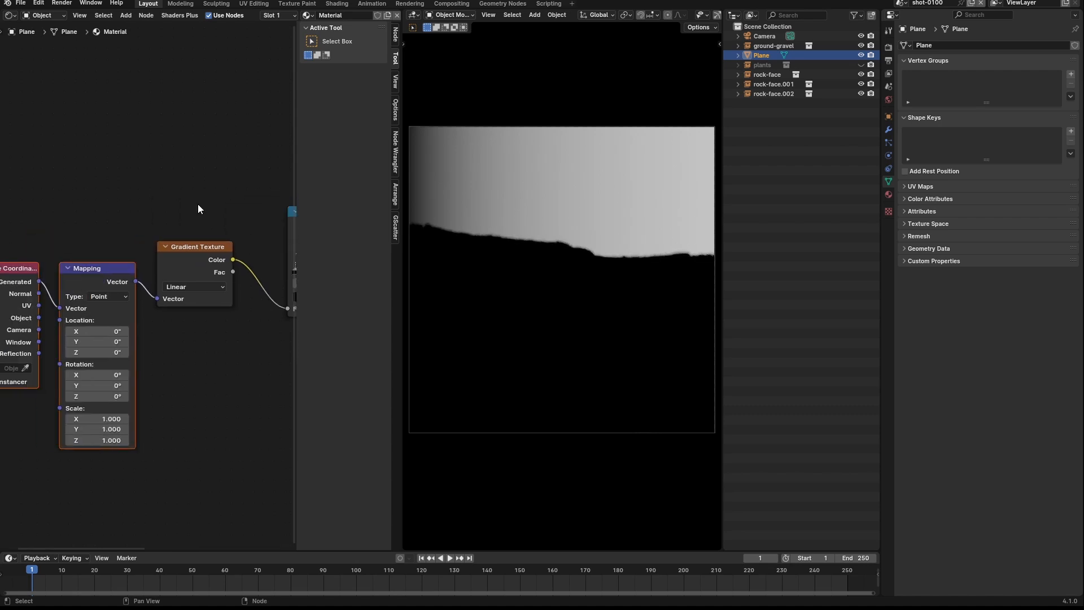
middle_drag(175, 282, 255, 273)
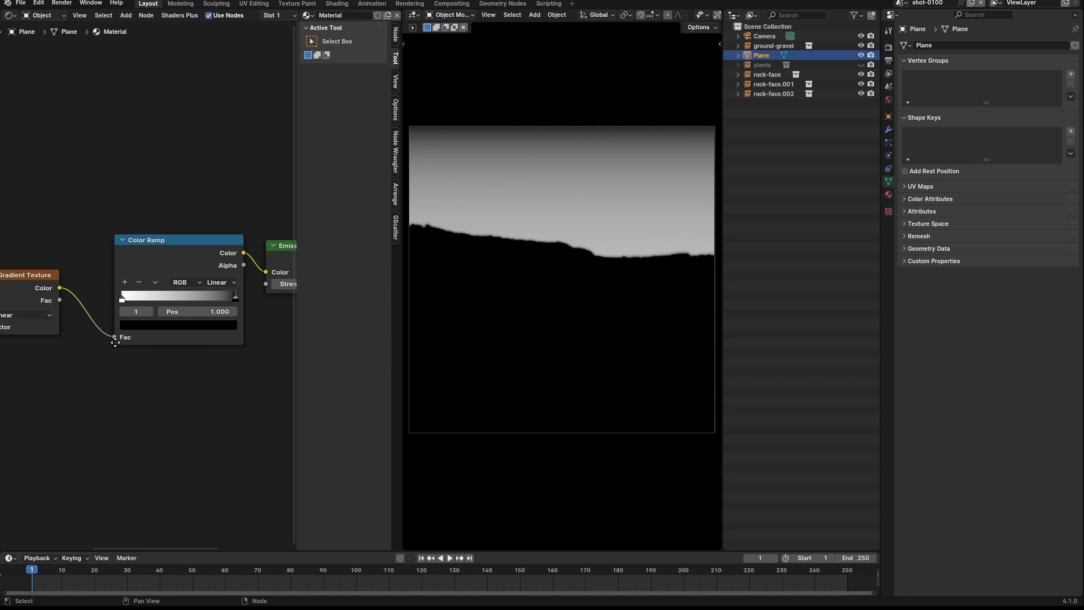
Change the Color Ramp's stop at position 1.000 from black to orange with full brightness
middle_drag(115, 342, 160, 339)
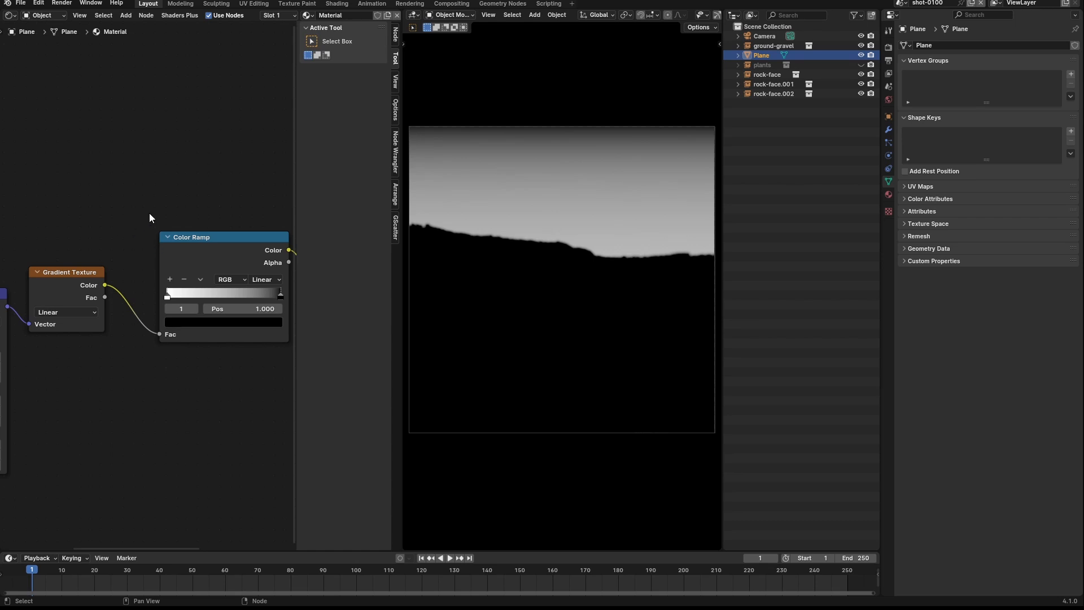
middle_drag(111, 241, 102, 224)
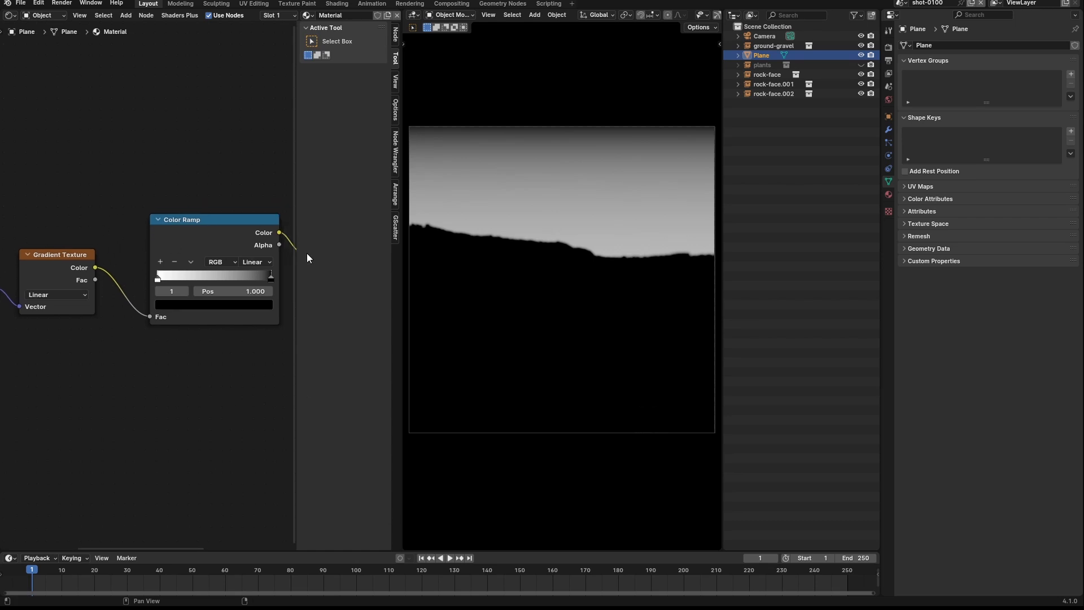
middle_drag(242, 299, 194, 298)
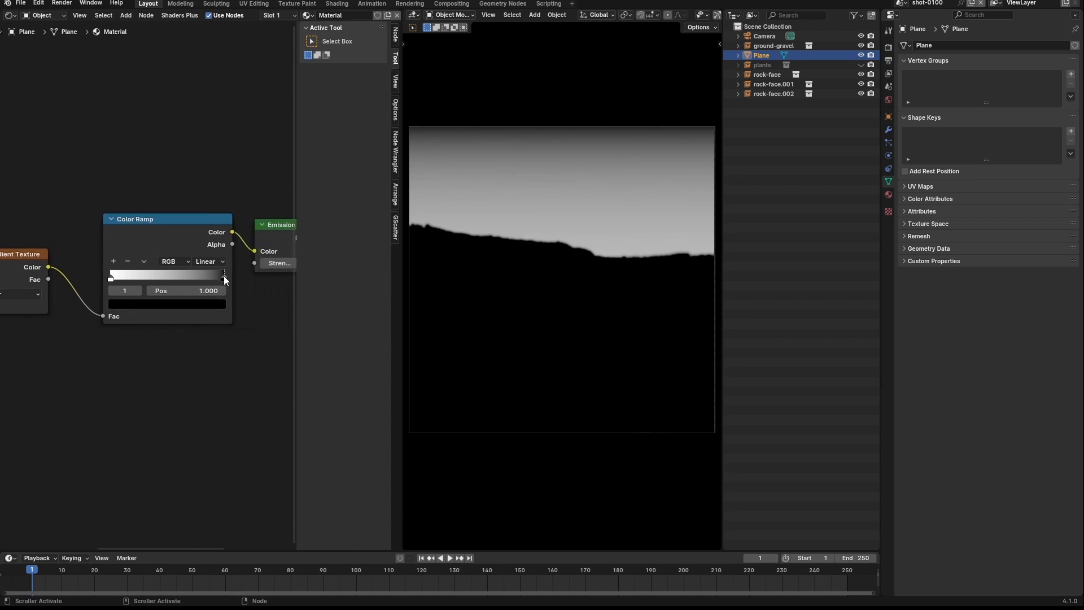
click(207, 303)
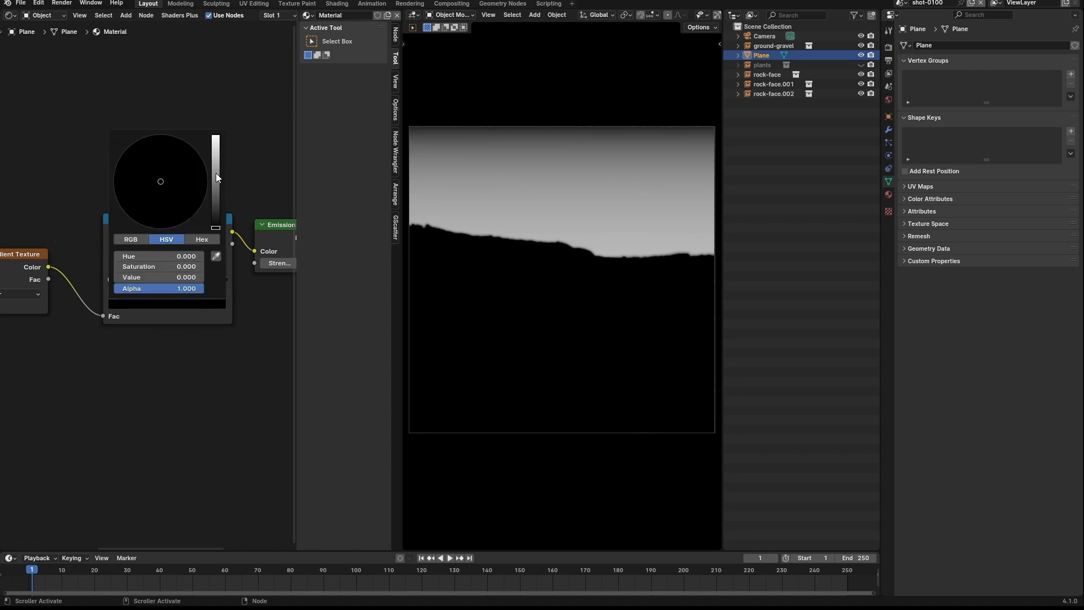
click(216, 137)
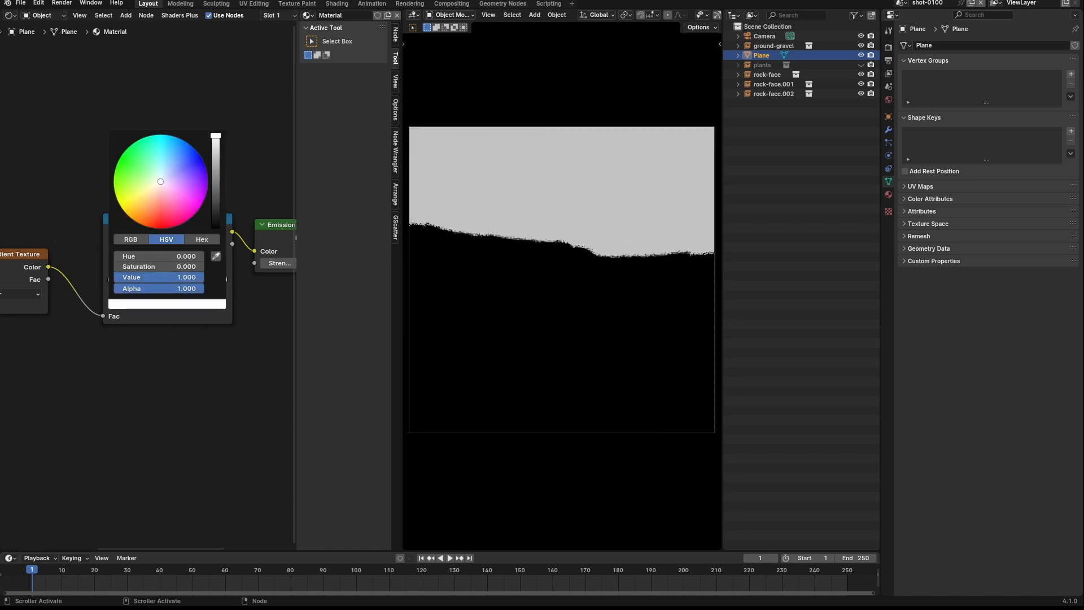
click(145, 201)
drag(149, 207, 152, 213)
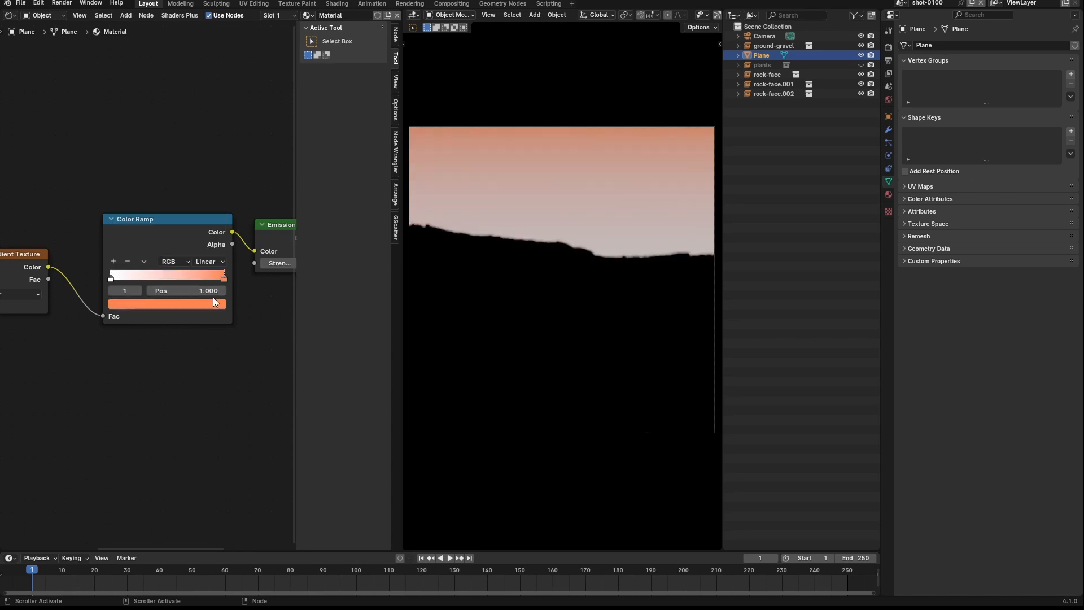
Change the Color Ramp's stop at position 0.000 from white to a pale, lightly saturated orange
click(109, 278)
drag(107, 283, 102, 279)
click(133, 300)
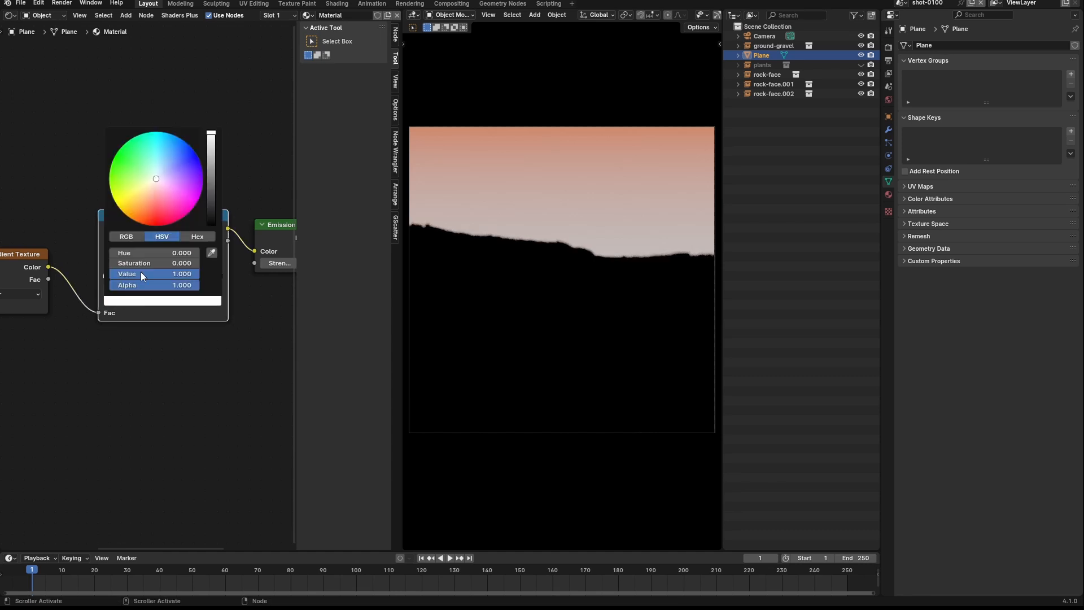
drag(144, 204, 137, 205)
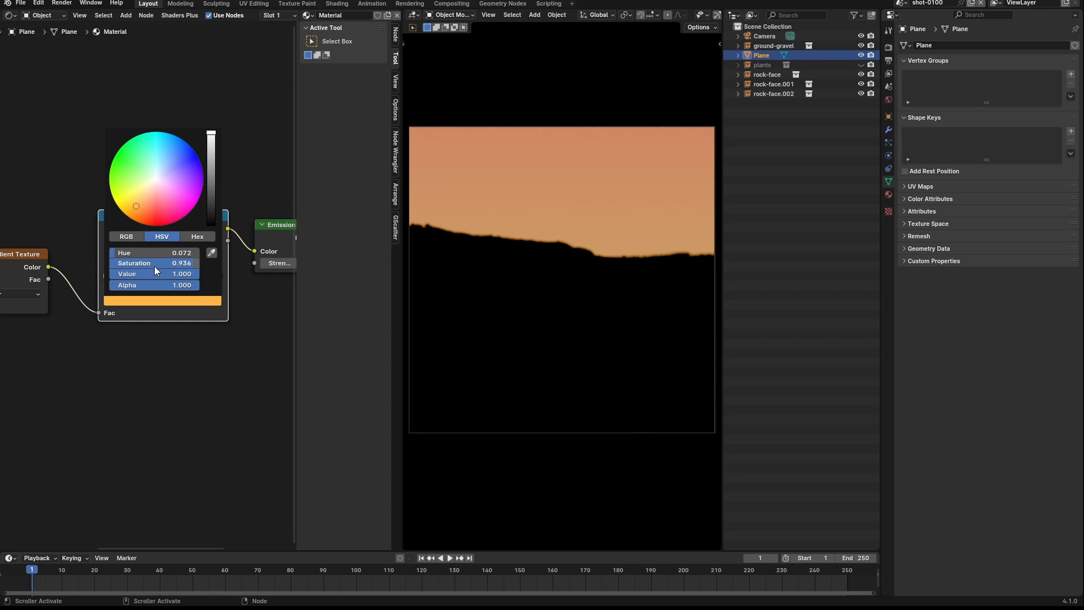
mouse_move(168, 270)
mouse_down()
mouse_move(92, 273)
mouse_move(169, 273)
mouse_move(120, 265)
mouse_up()
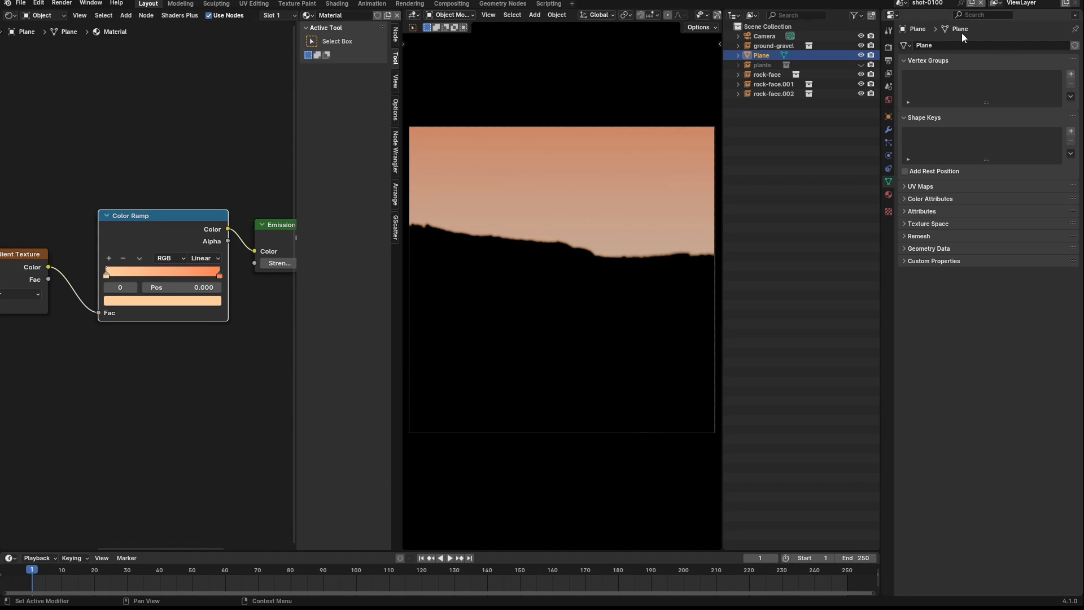
Select the camera and disable its Depth of Field
click(763, 36)
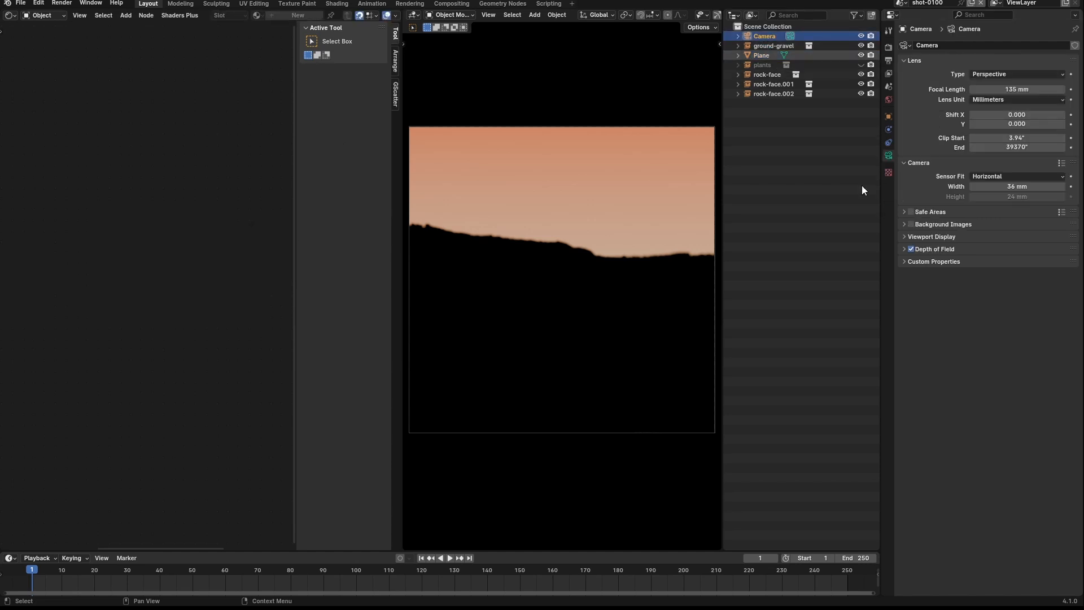
click(905, 249)
click(910, 249)
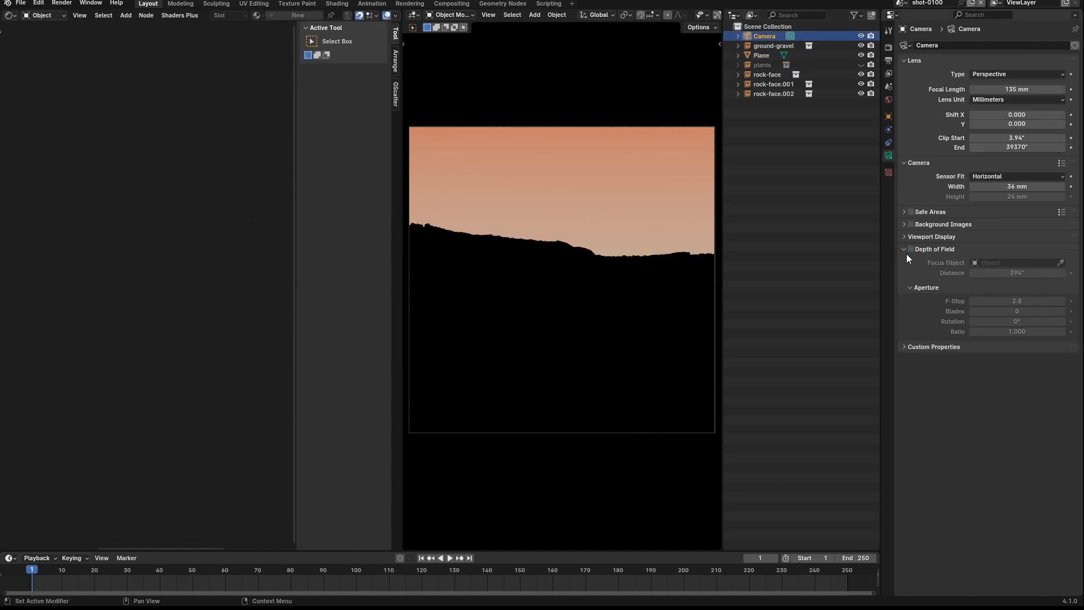
click(904, 250)
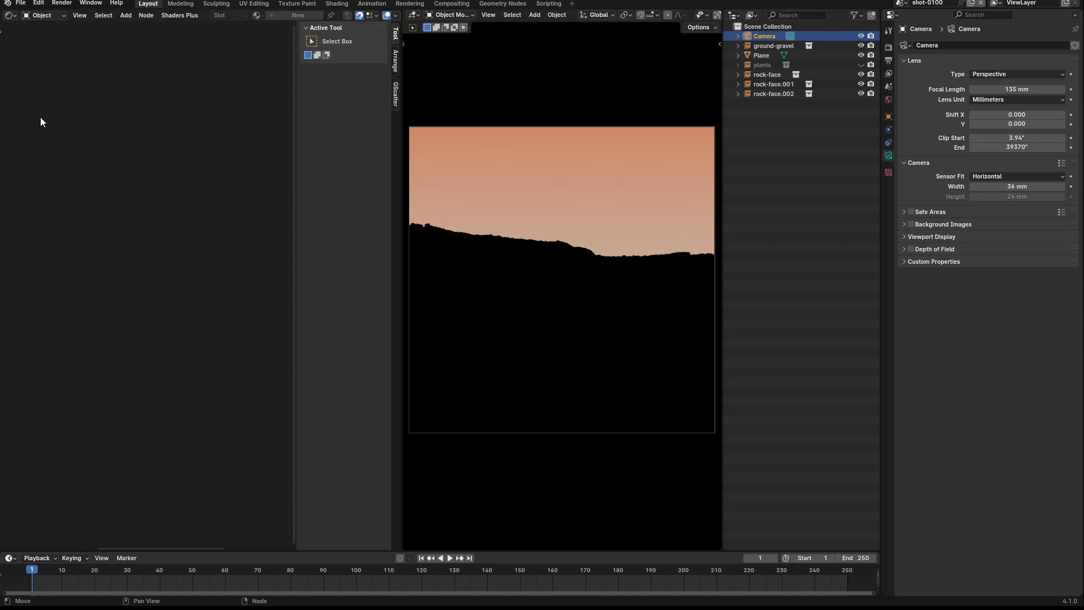
Turn the Shader Editor back into a 3D Viewport showing the rock faces and backdrop plane
click(10, 20)
click(32, 40)
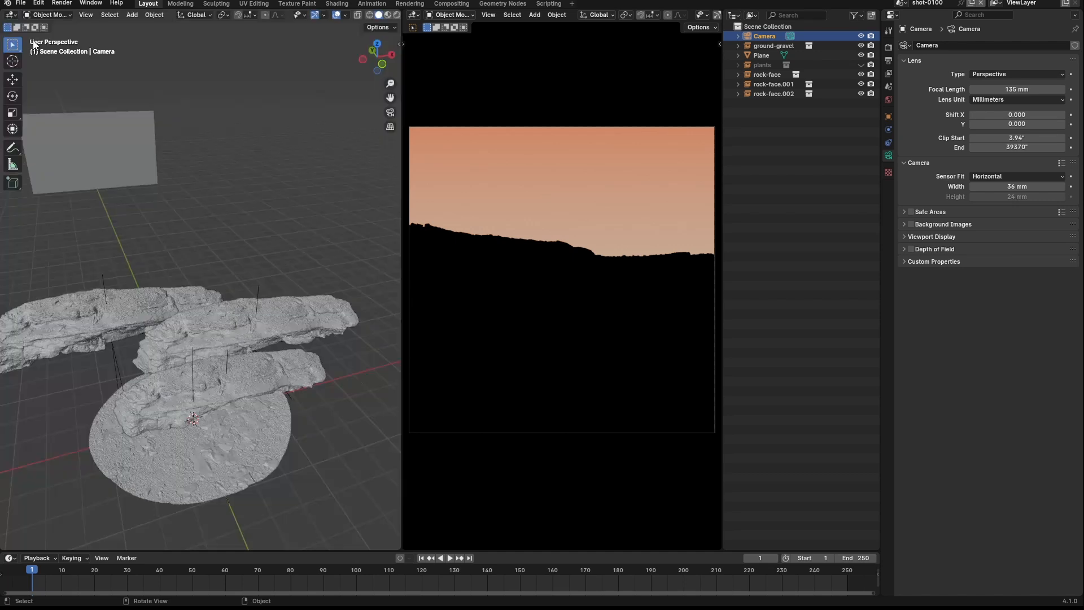
scroll(150, 268, down, 5)
middle_drag(165, 285, 153, 289)
scroll(158, 293, up, 5)
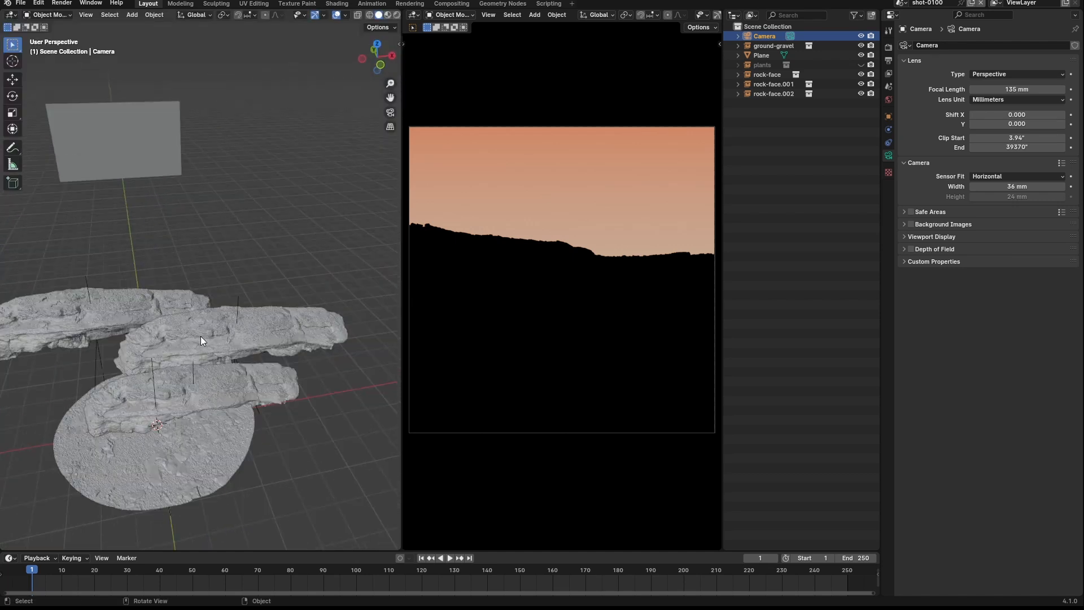
scroll(208, 334, down, 5)
Add an area light and raise it along Z by about 45.6 inches above the ground
key(shift+a)
mouse_move(220, 332)
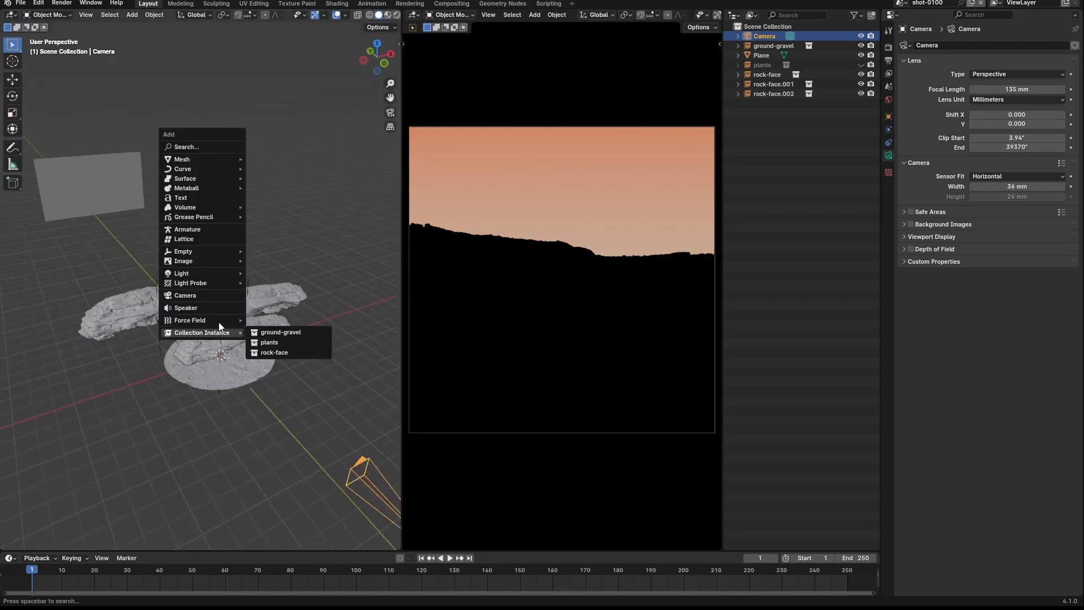
text(area)
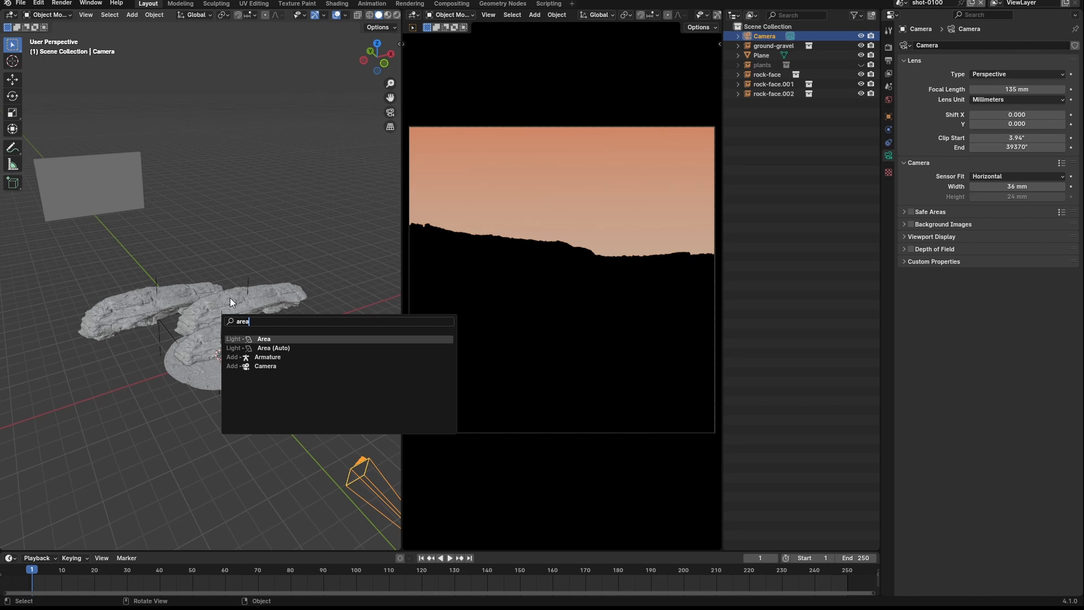
key(Return)
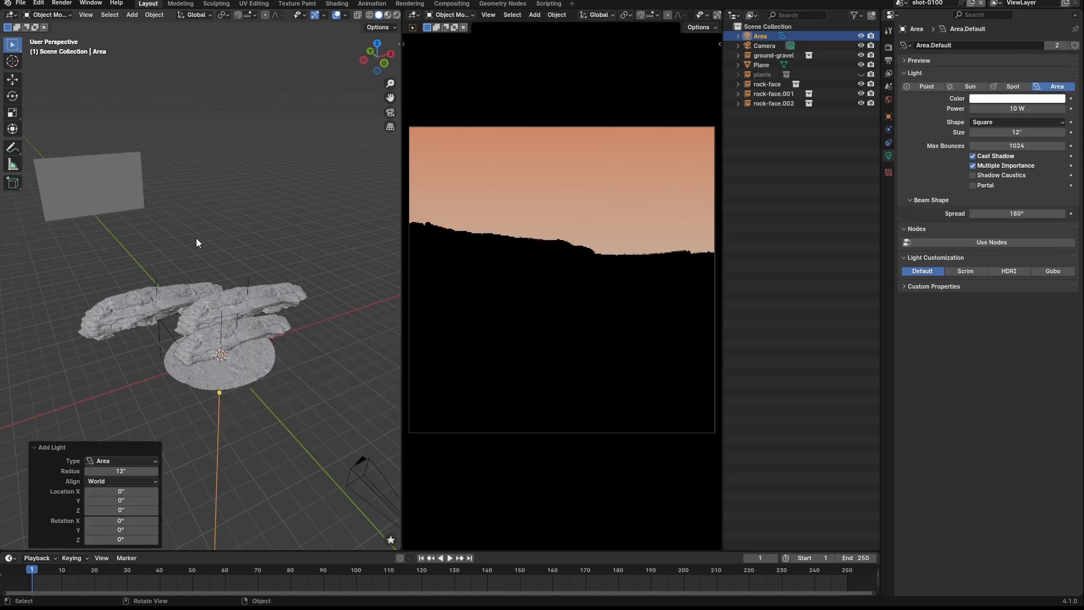
key(g)
key(z)
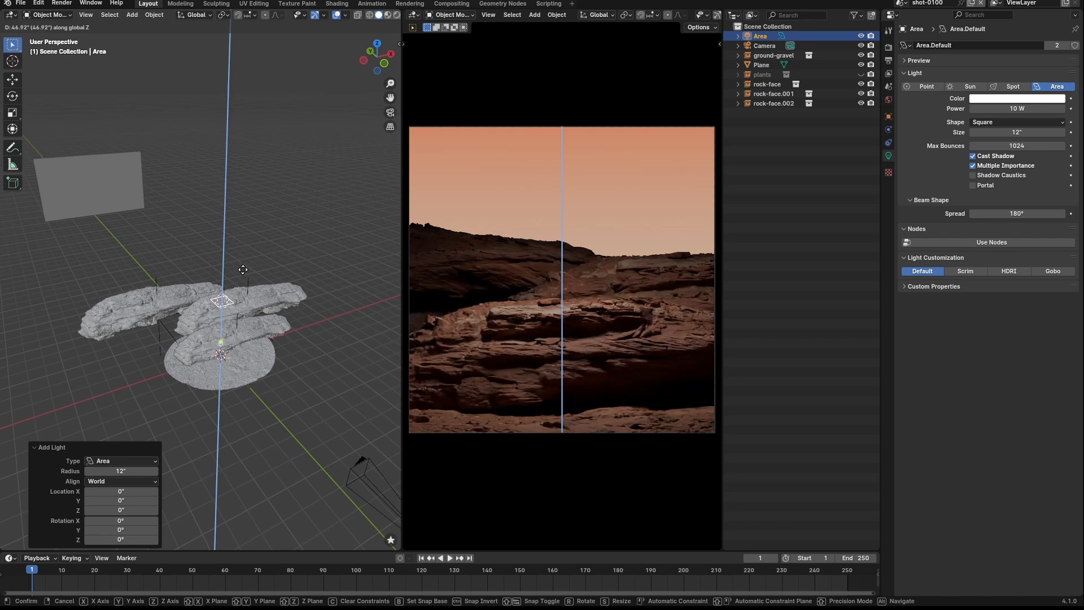
click(242, 265)
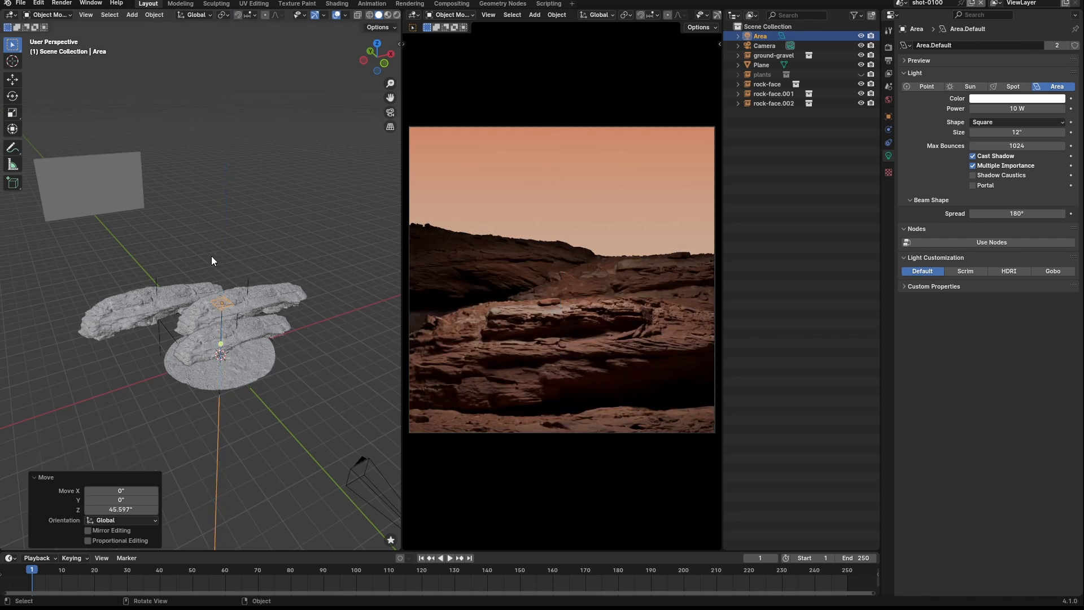
middle_drag(192, 389, 228, 407)
scroll(237, 401, up, 3)
shift+middle_drag(266, 390, 200, 375)
scroll(237, 404, down, 5)
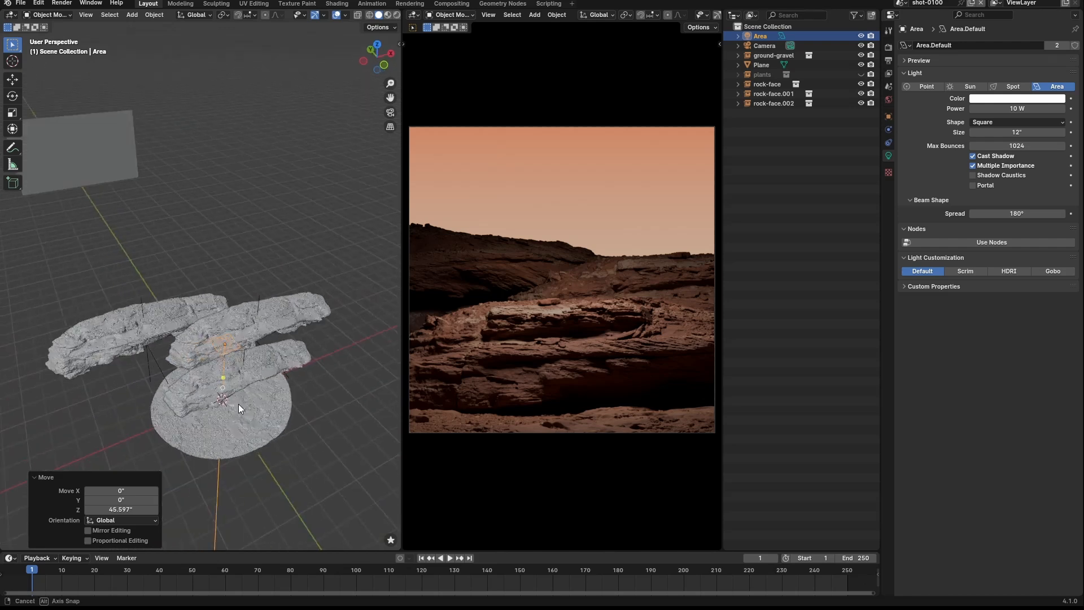
middle_drag(236, 405, 231, 372)
scroll(242, 381, up, 3)
scroll(231, 377, down, 2)
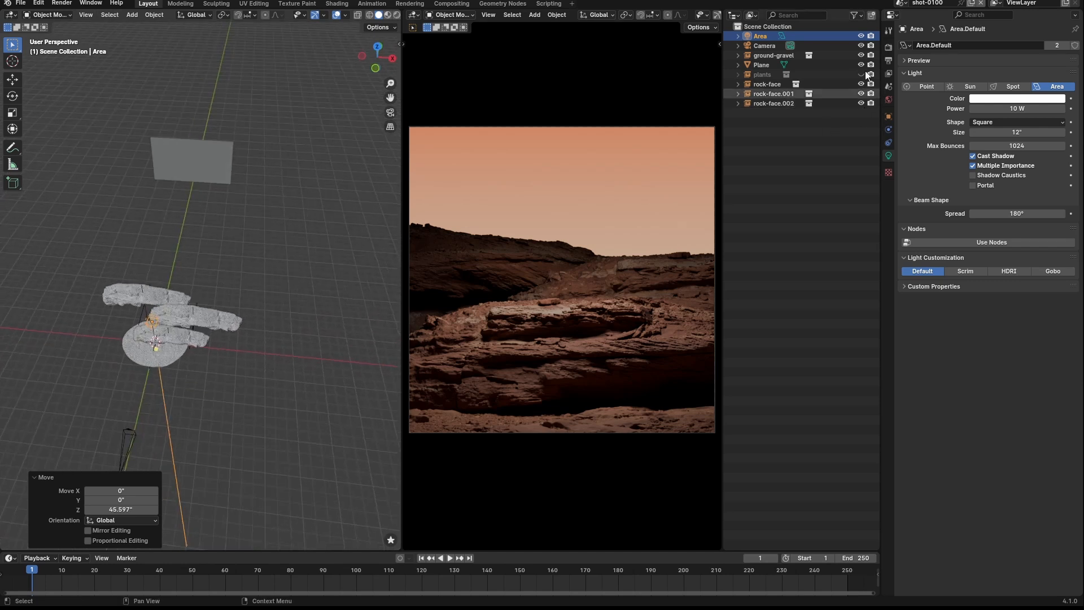
Switch to the Assets scene and bring in the super-nintendo-controller-v2 model
click(901, 2)
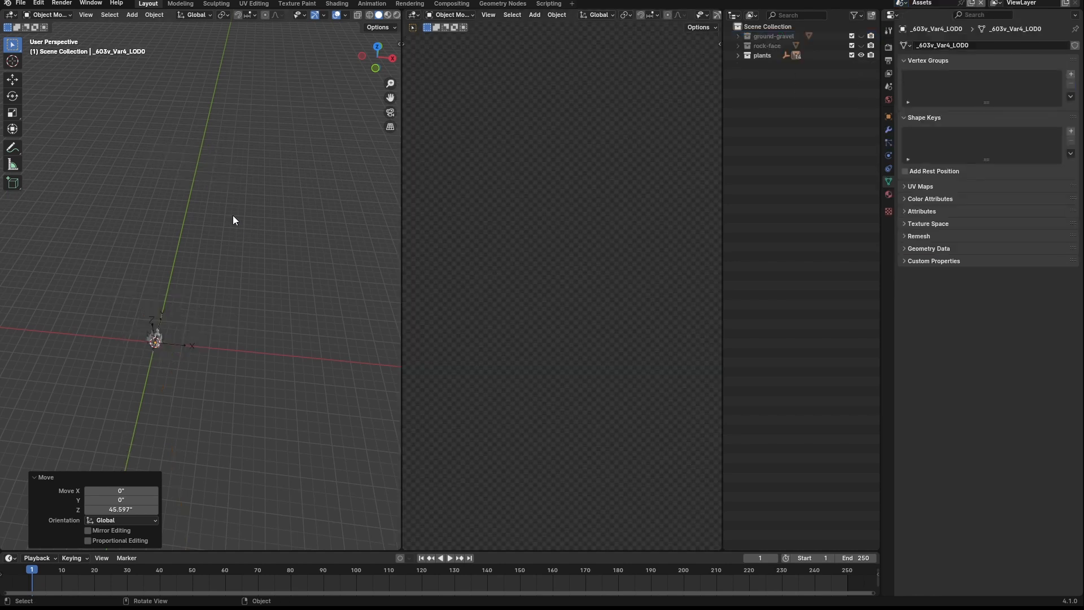
middle_drag(210, 326, 405, 284)
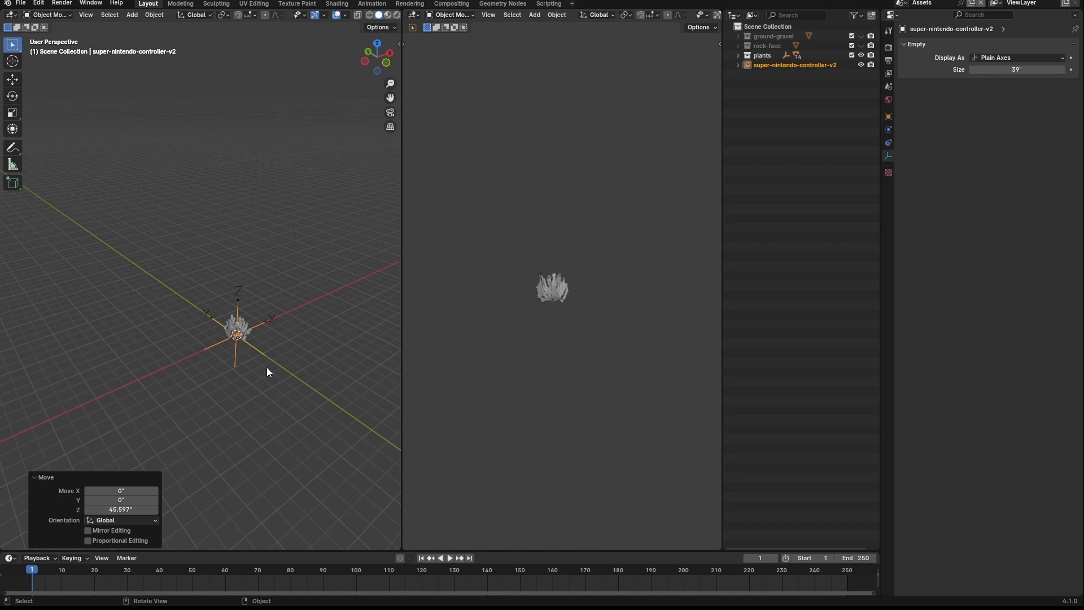
Hide the plants collection in the viewport, then select the super-nintendo-controller-v2 model and frame it in the view
click(279, 339)
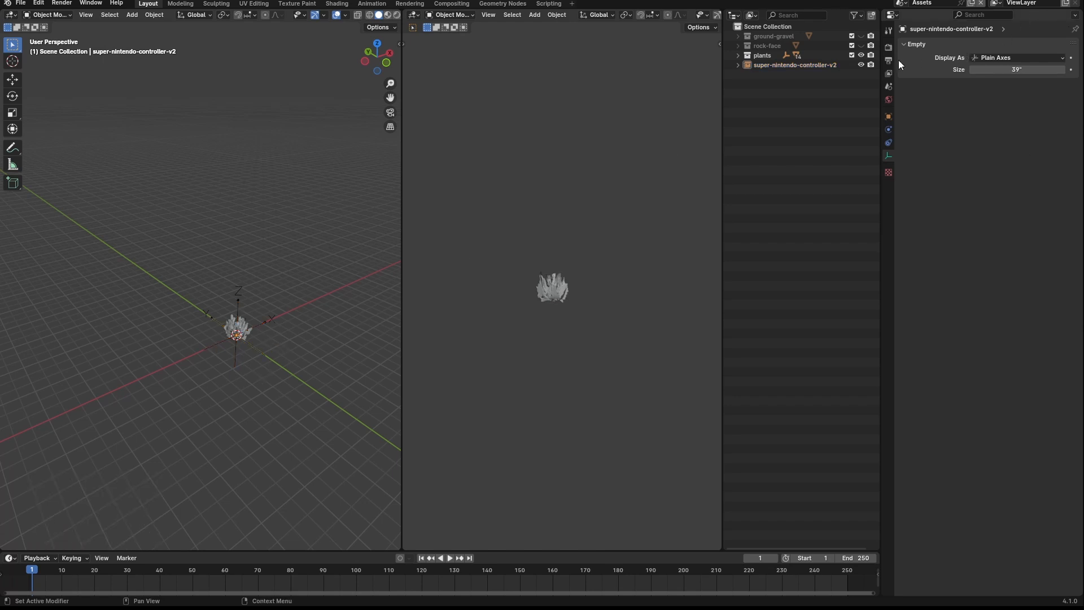
click(861, 55)
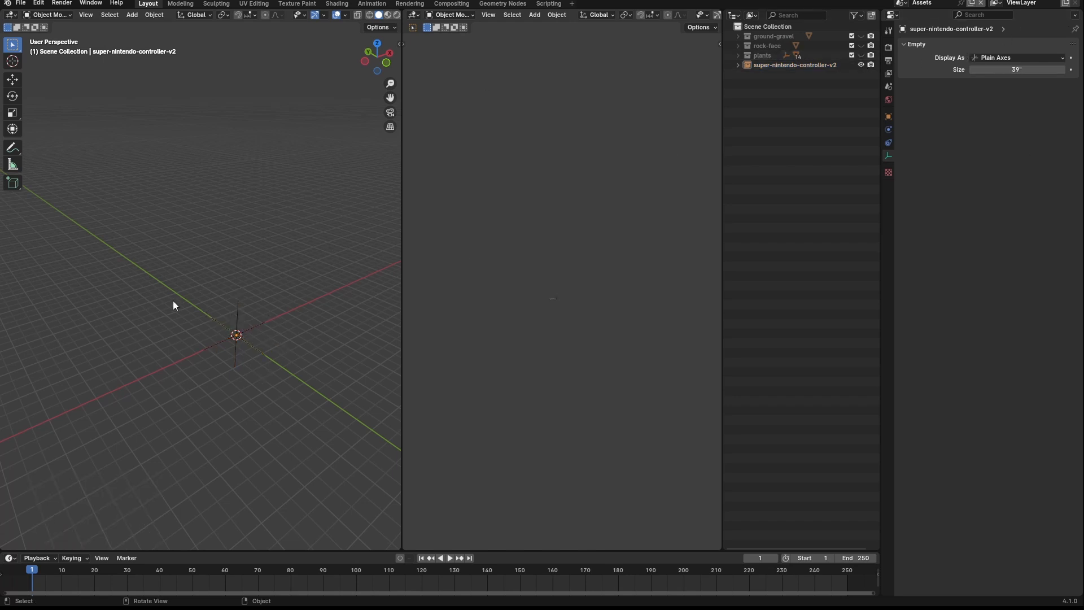
middle_drag(246, 326, 280, 398)
click(280, 406)
key(KP_Decimal)
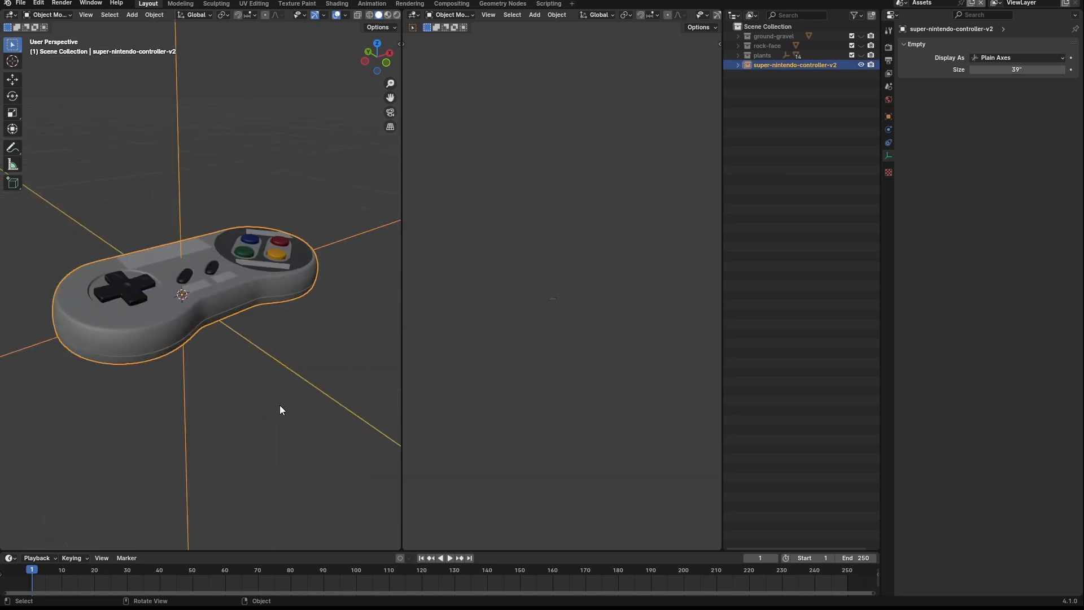
middle_drag(280, 404, 202, 293)
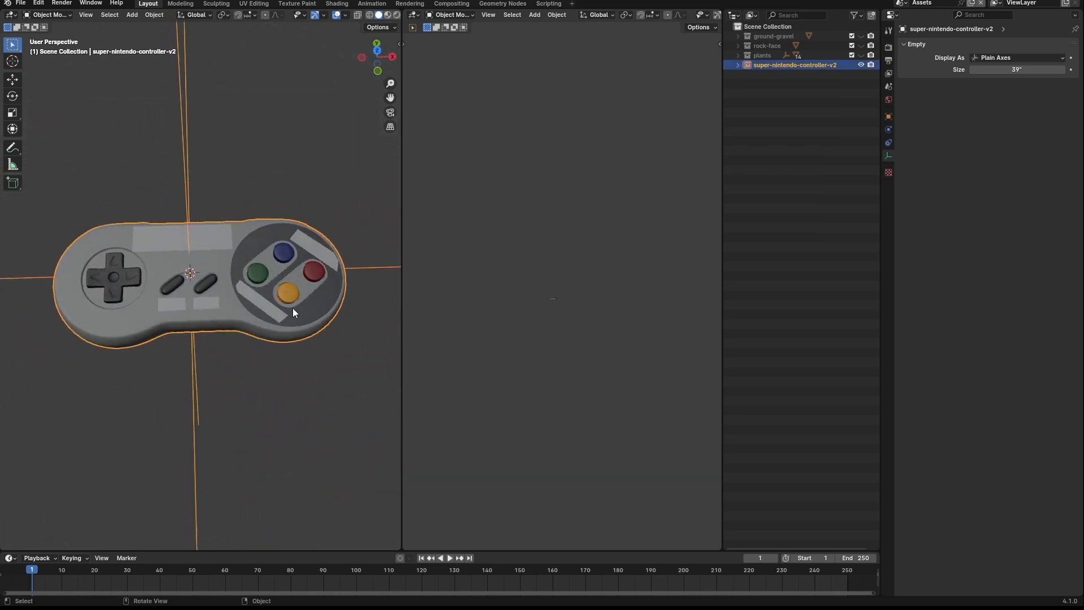
middle_drag(293, 307, 276, 301)
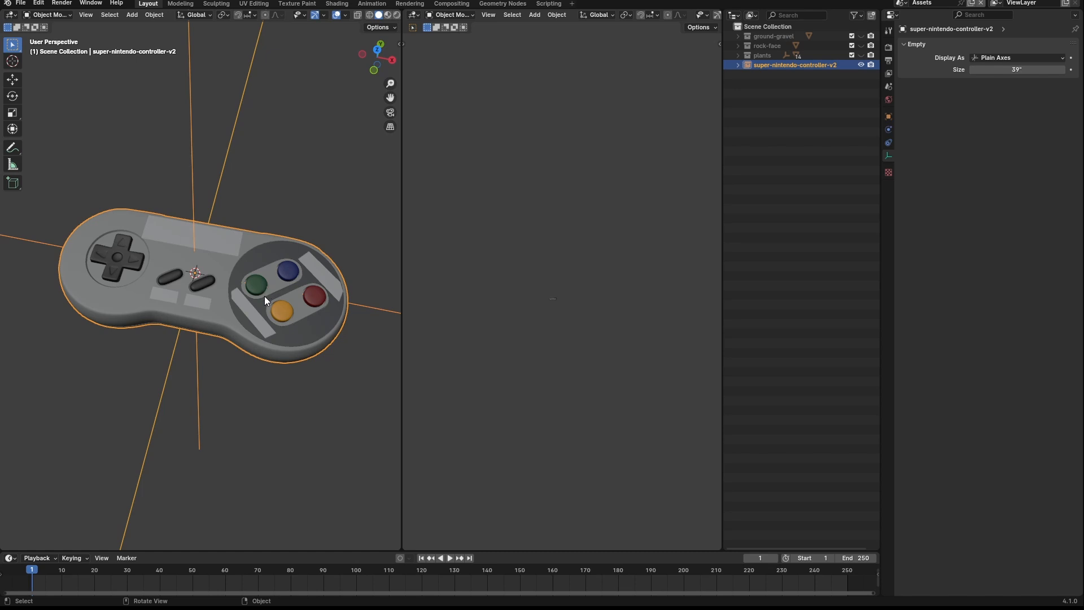
middle_drag(256, 340, 224, 257)
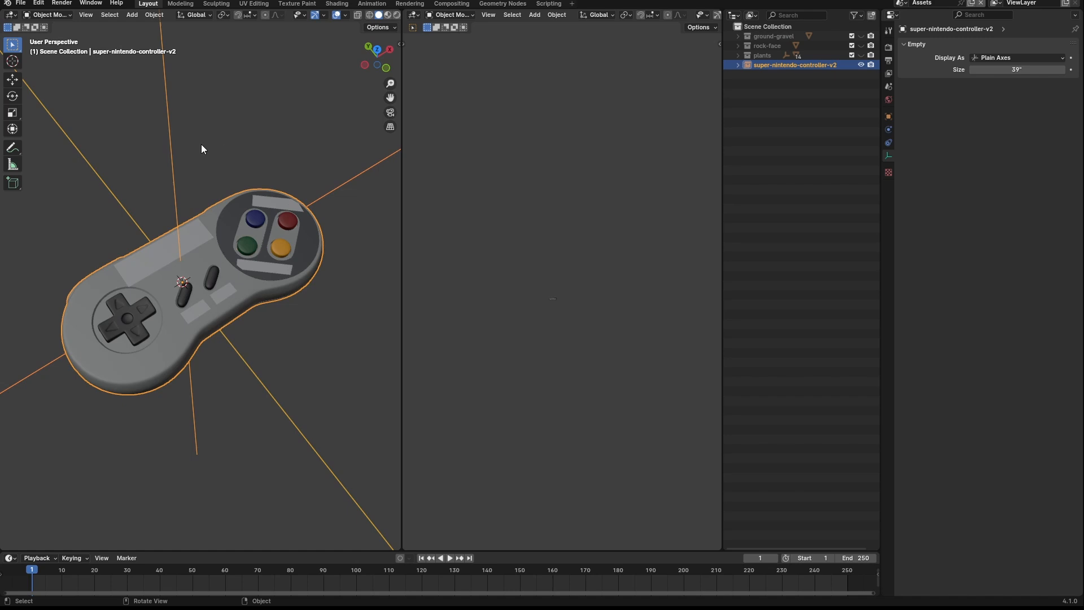
middle_drag(195, 261, 199, 277)
middle_drag(212, 231, 242, 167)
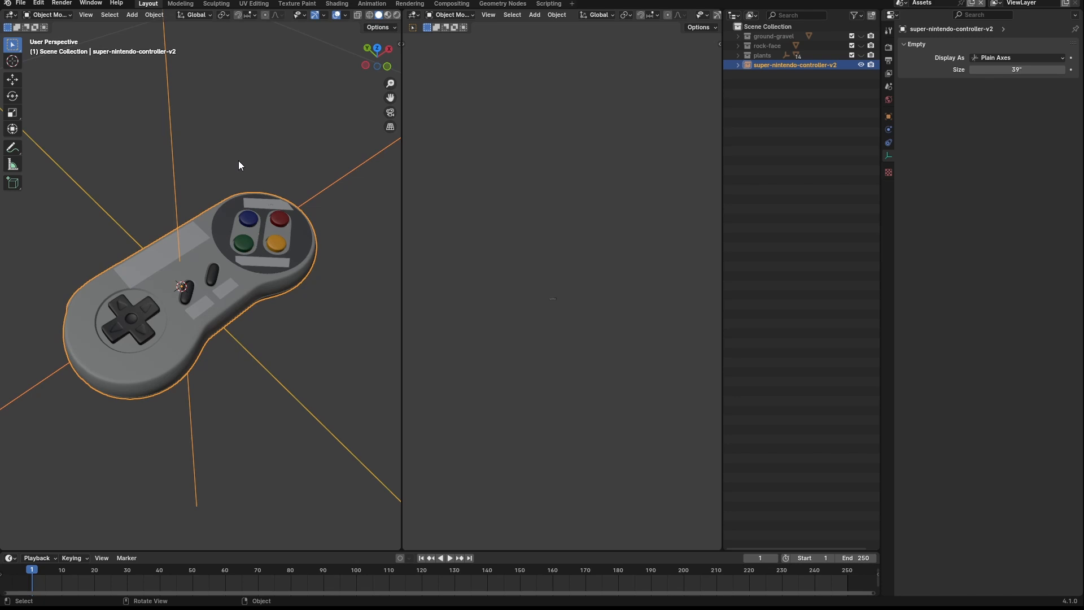
Switch to the shot-0100 scene and show the second viewport through the camera in Rendered shading
click(899, 3)
click(915, 25)
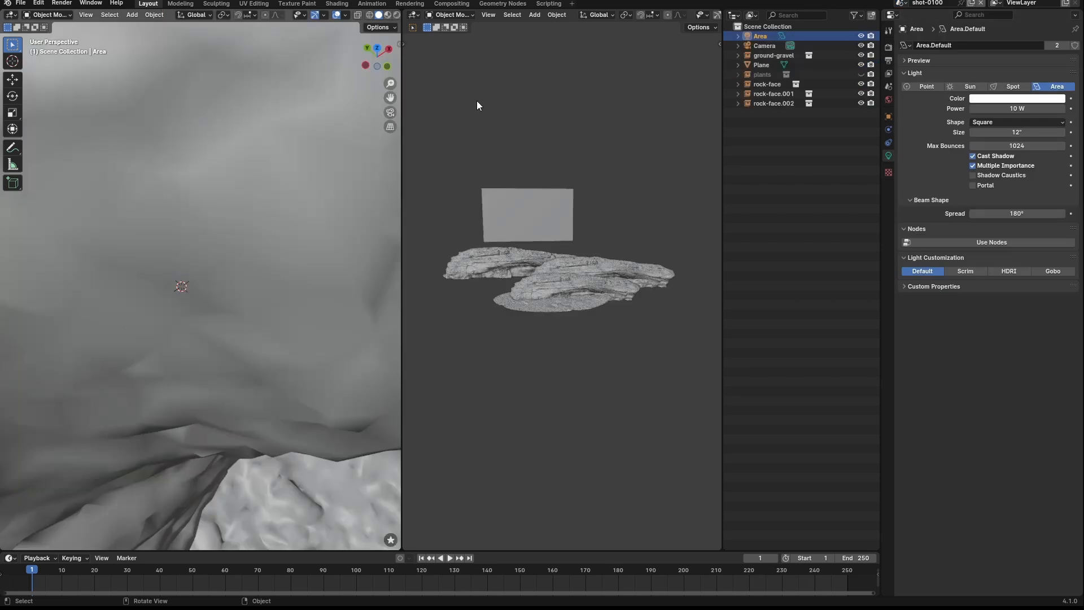
key(KP_0)
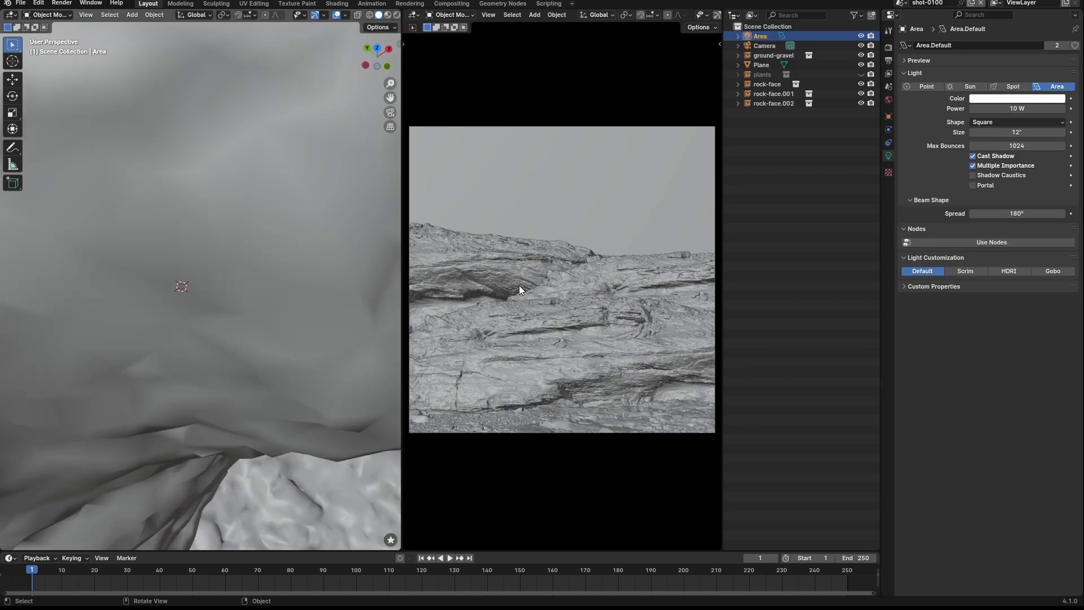
key(z)
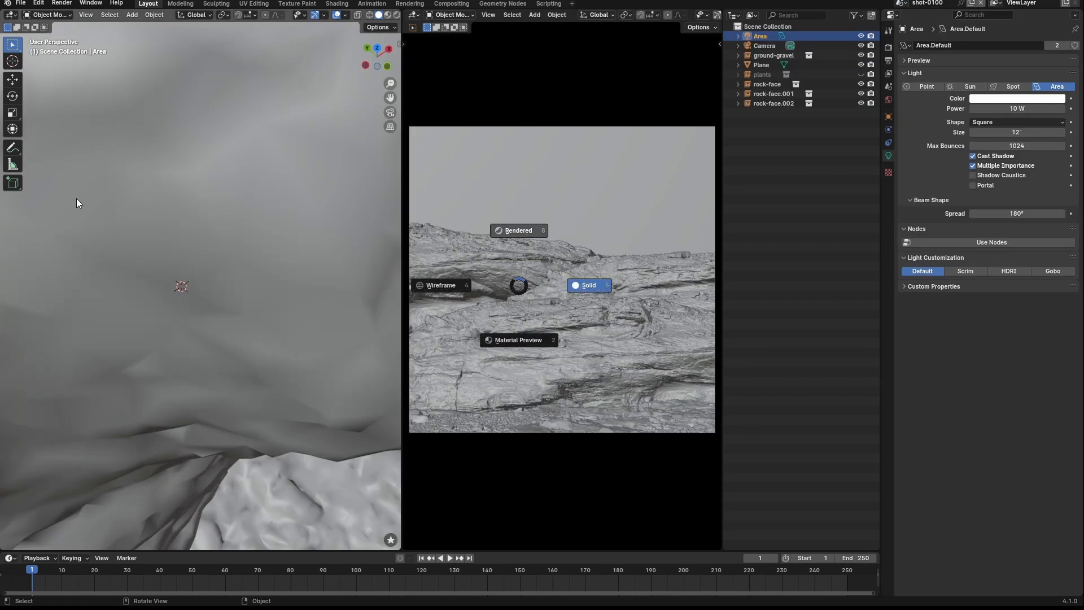
scroll(144, 235, down, 15)
key(shift+a)
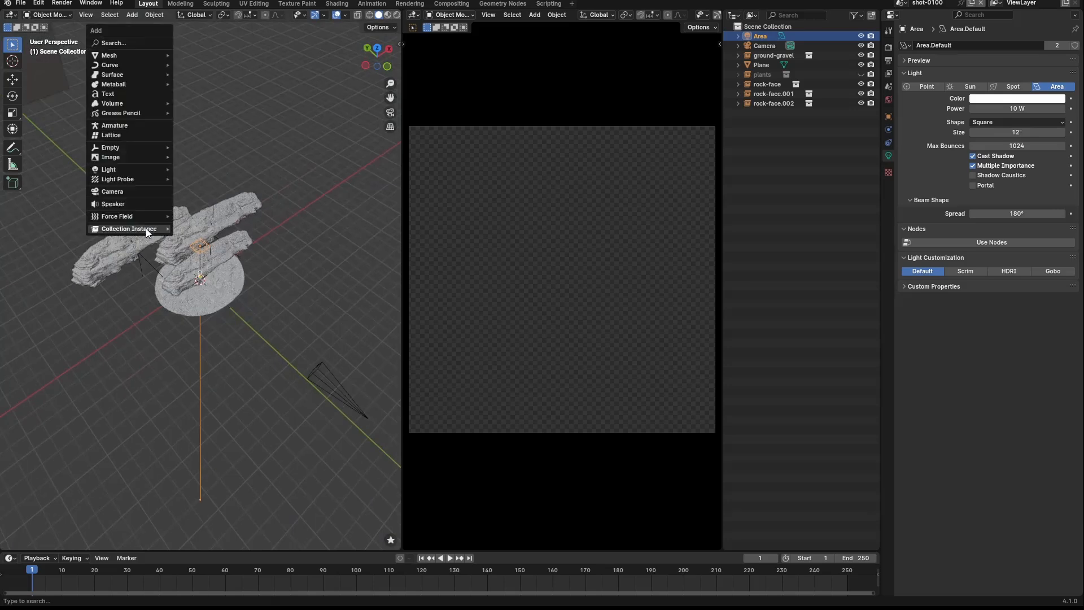
text(instnac)
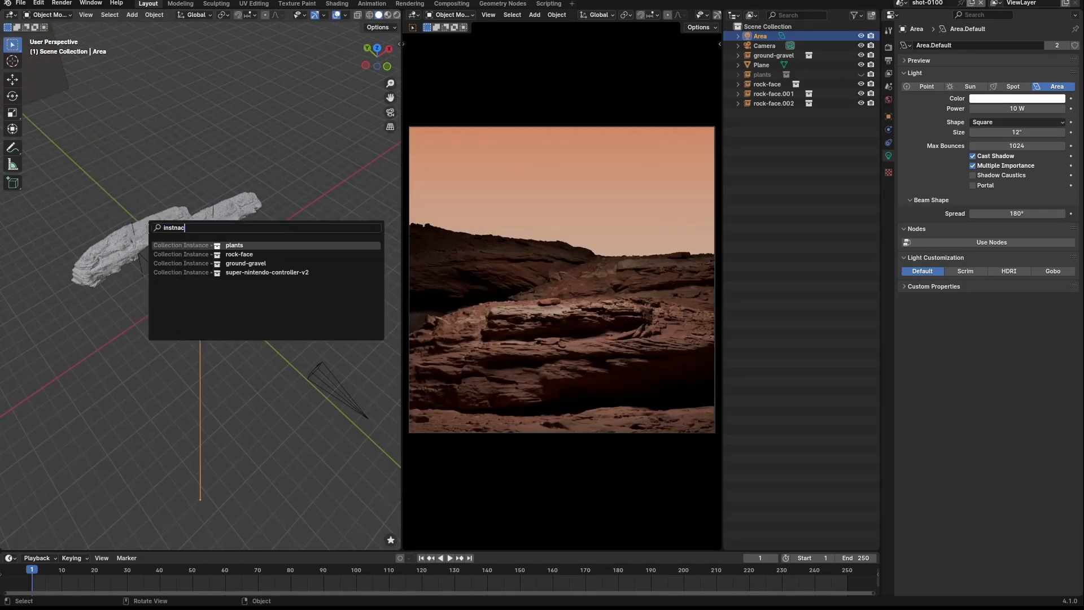
key(ctrl+BackSpace)
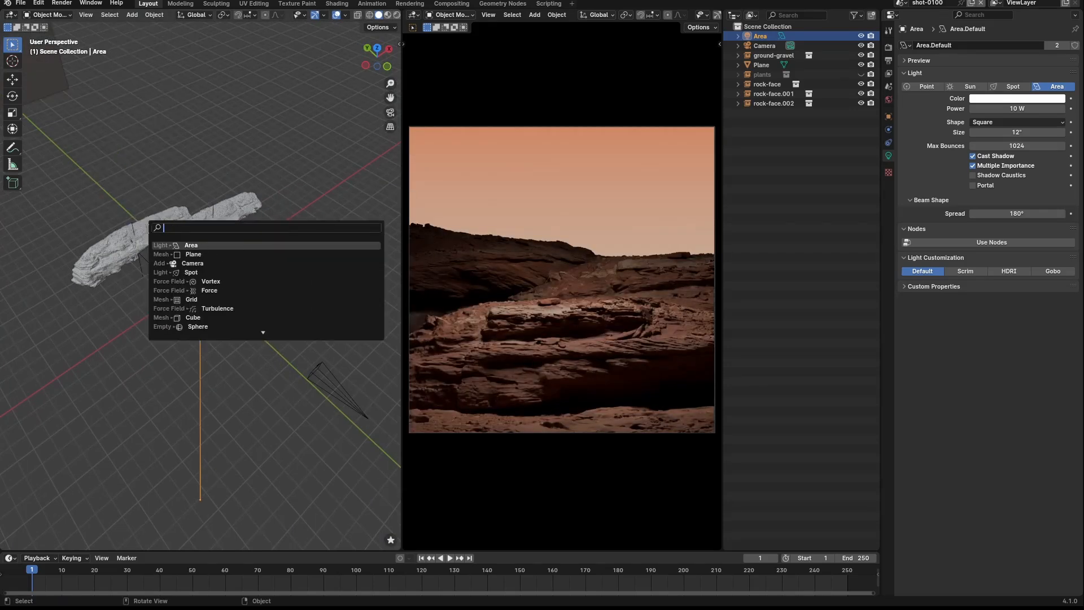
text(instance)
key(Return)
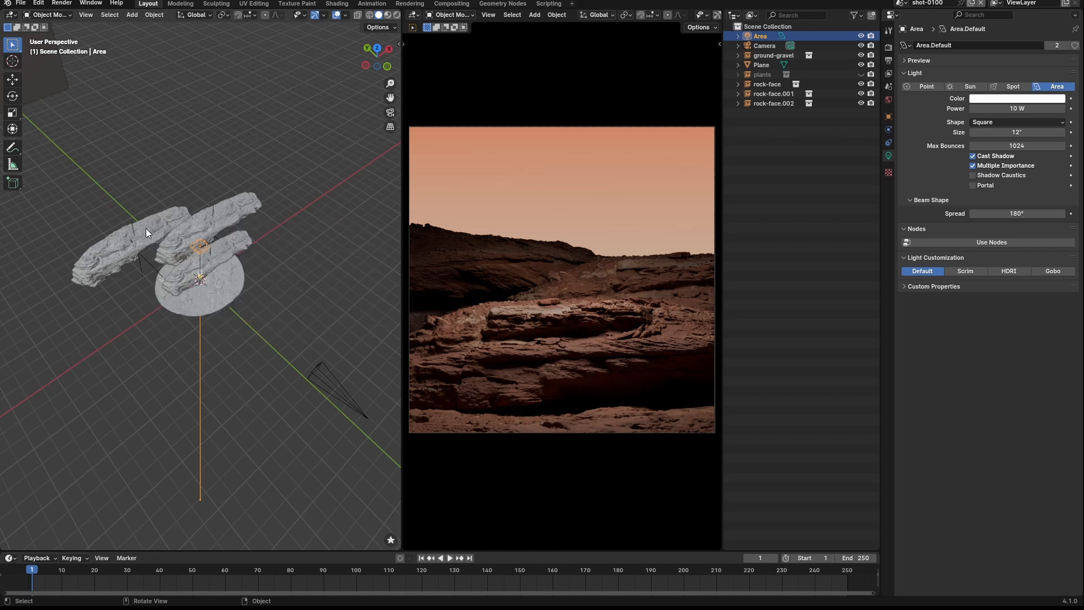
Add a collection instance of super-nintendo-controller-v2 and raise it along Z by about 21 inches
key(shift+a)
mouse_move(145, 228)
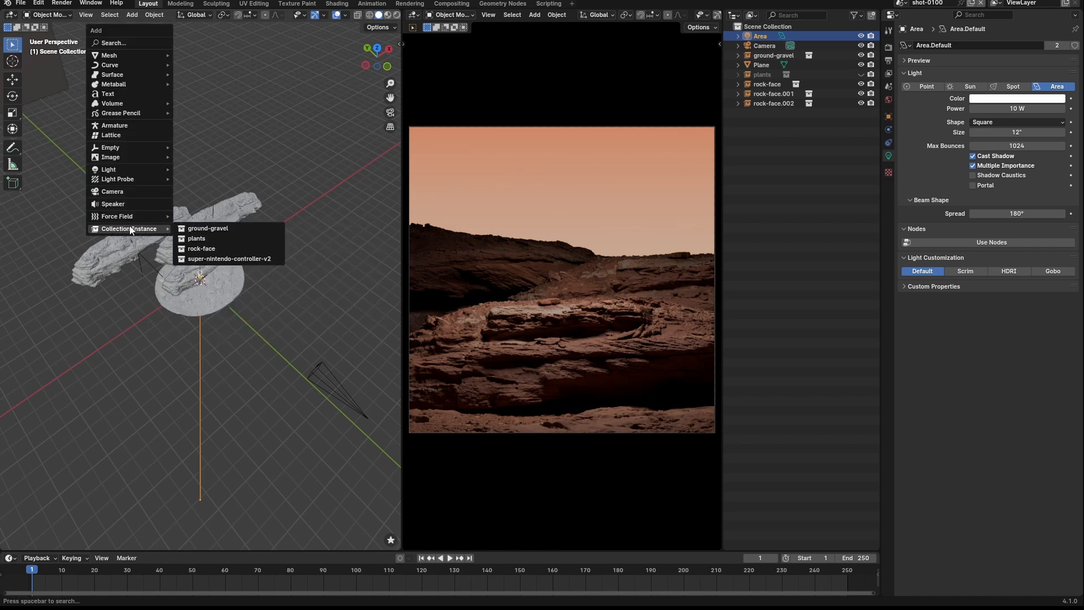
key(Return)
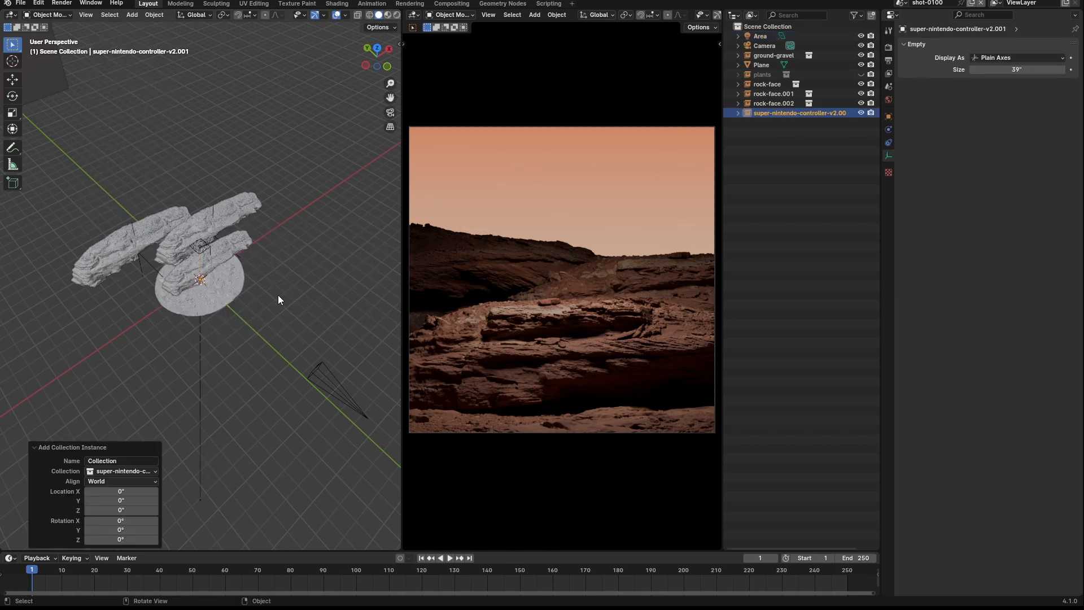
scroll(217, 275, up, 8)
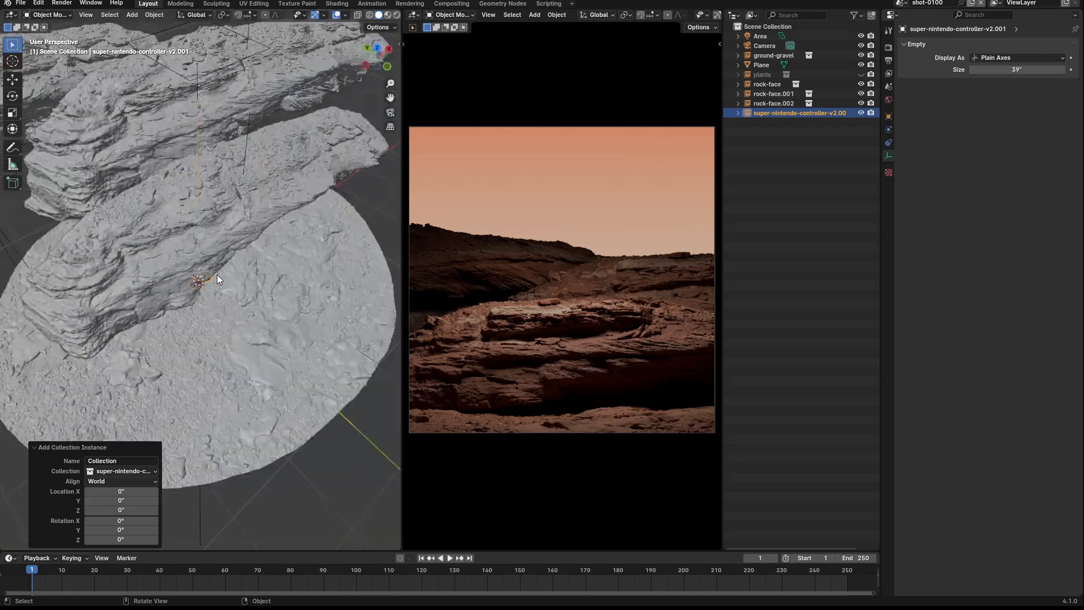
key(g)
key(z)
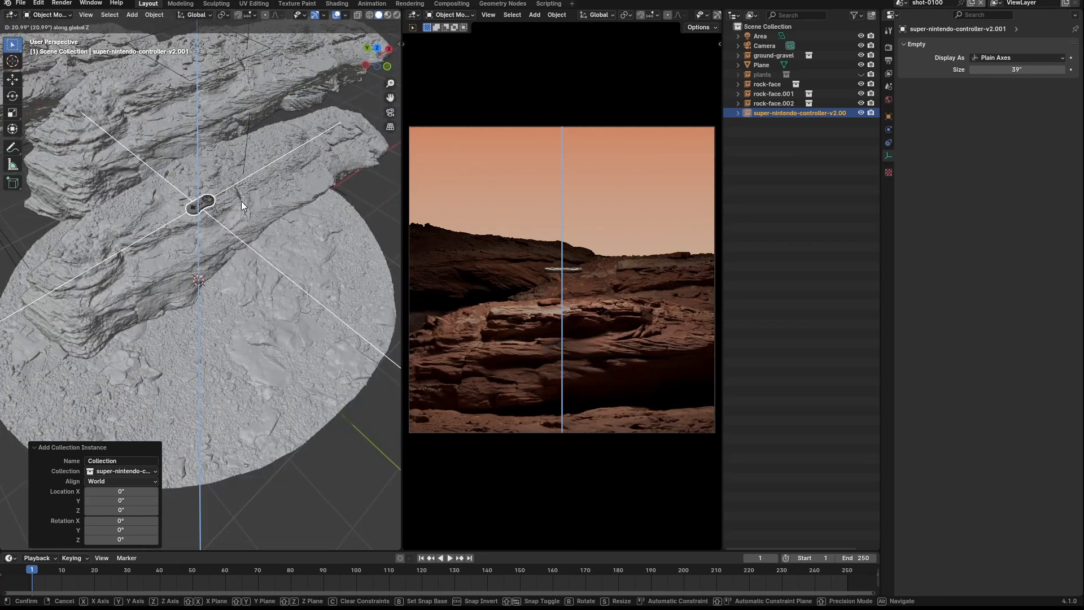
click(241, 201)
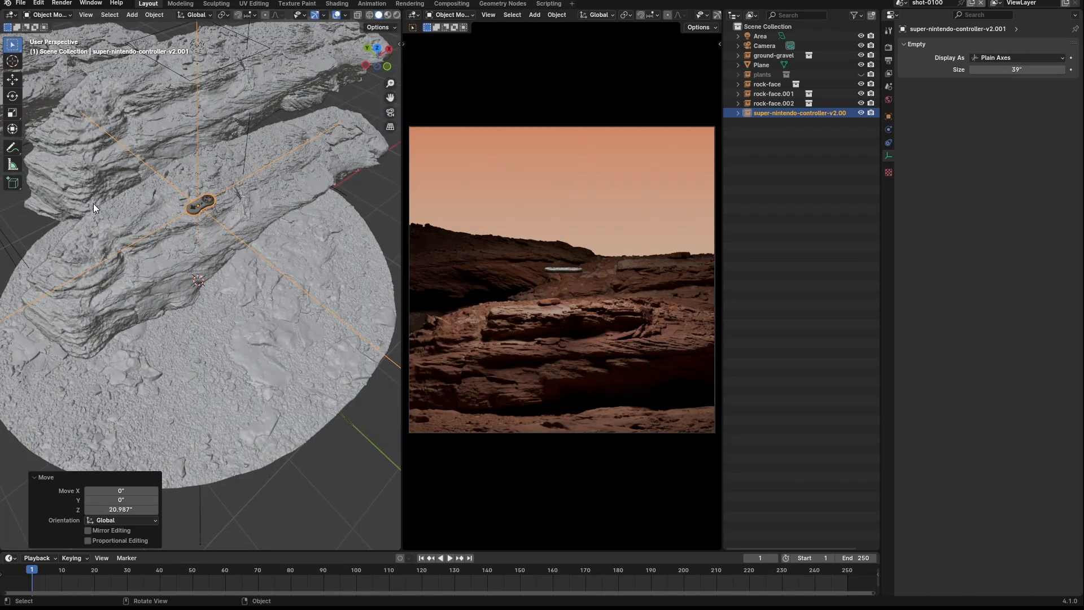
Rotate the controller instance 90° about the global X axis so it stands upright above the rock
middle_drag(208, 251, 226, 189)
scroll(225, 188, up, 5)
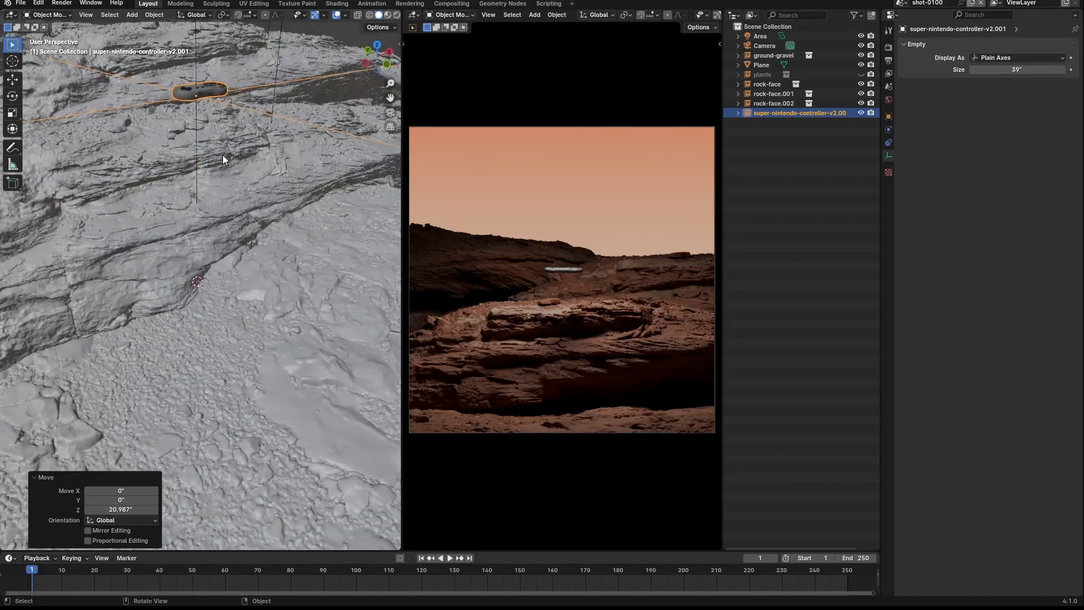
key(r)
key(x)
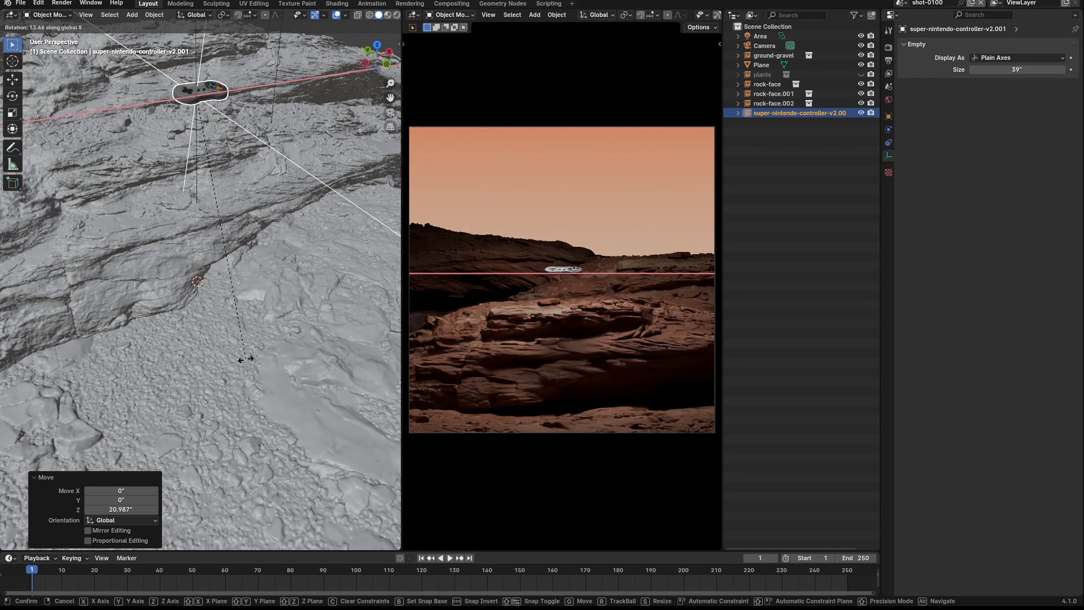
text(90)
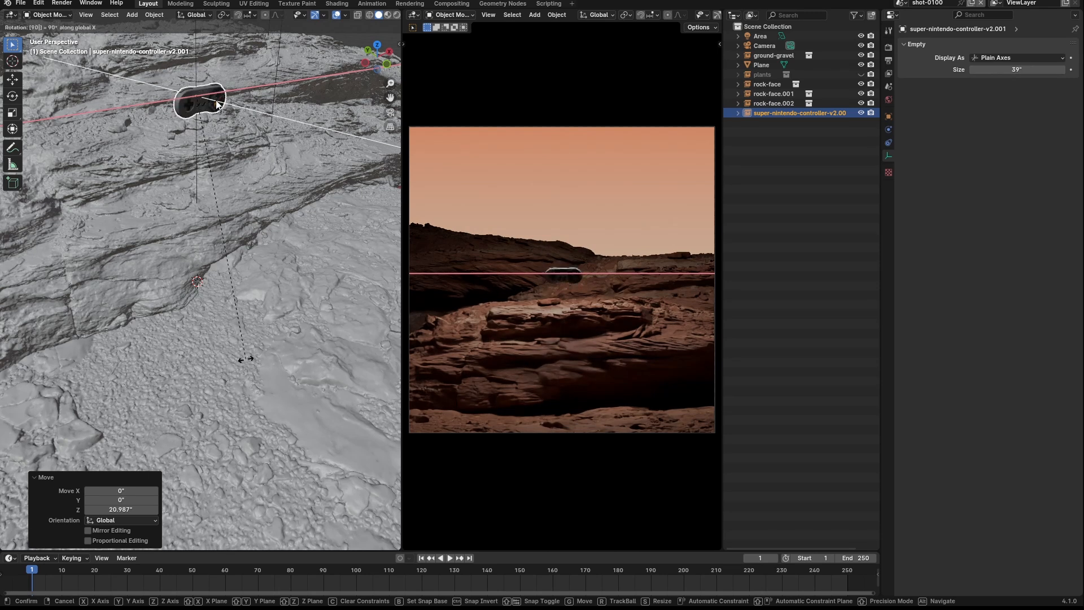
key(Return)
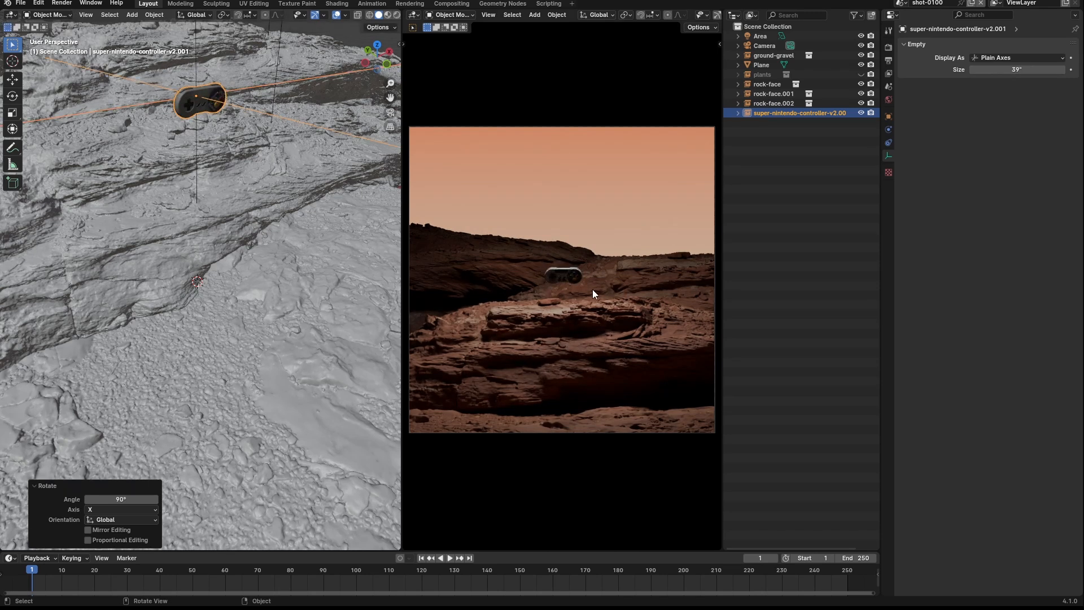
Scale the controller instance up by about 3.62, then by about 1.24 again, to enlarge it in the camera frame
key(s)
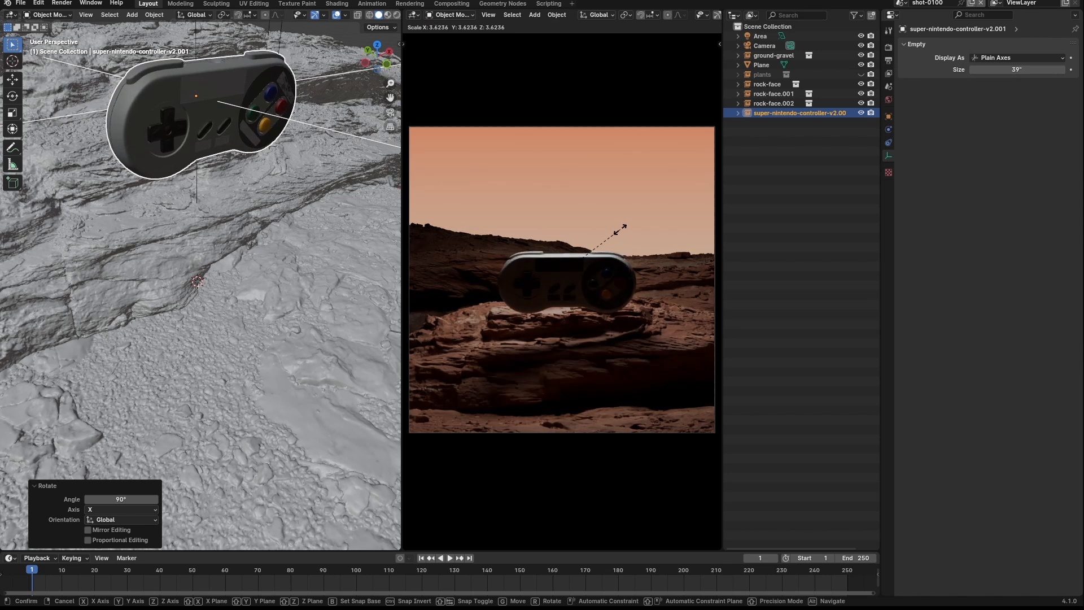
click(619, 229)
key(s)
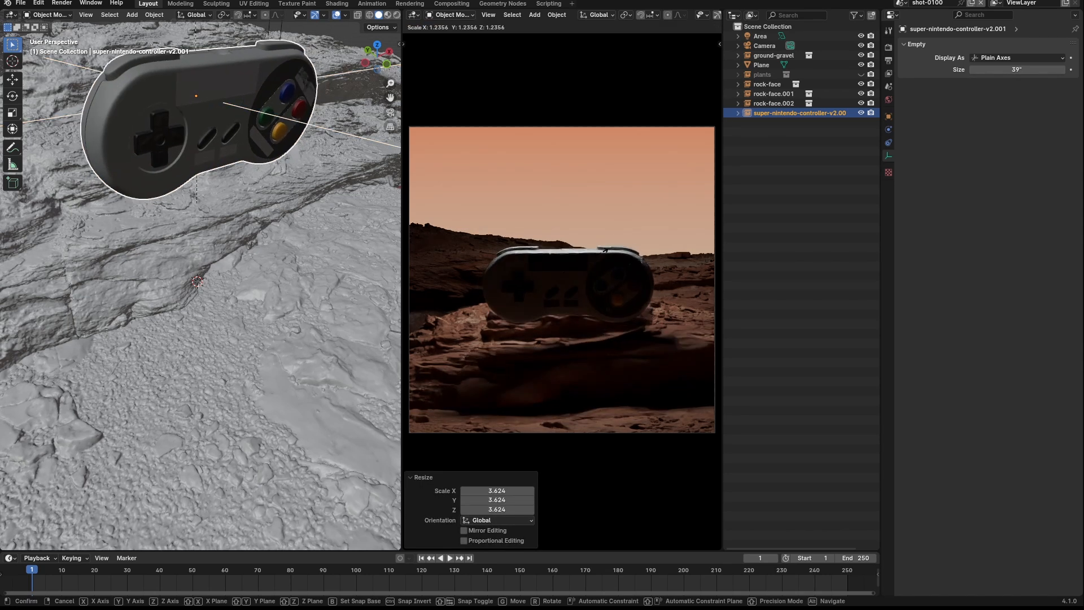
click(144, 218)
Tilt the controller by about 24° in the Left Orthographic view so its button side faces up toward the light
middle_drag(144, 218, 205, 207)
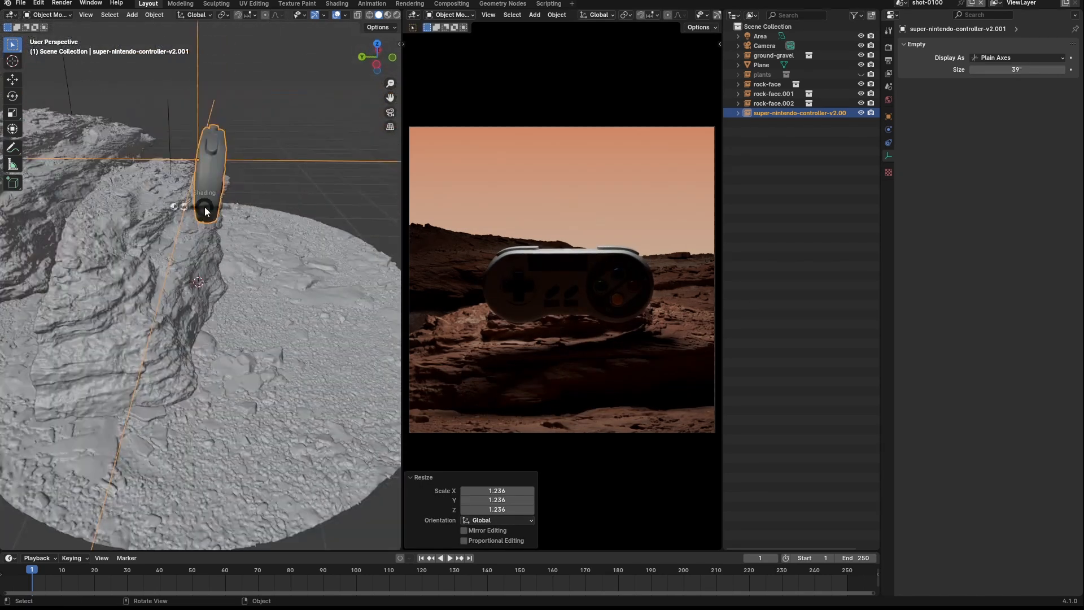
key(z)
key(Escape)
key(grave)
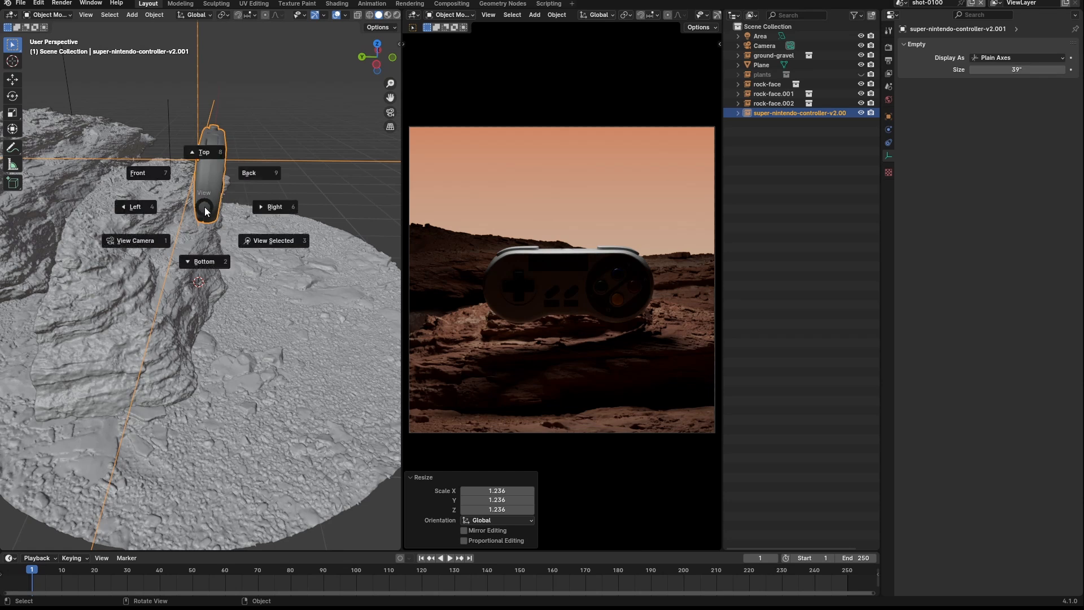
click(145, 196)
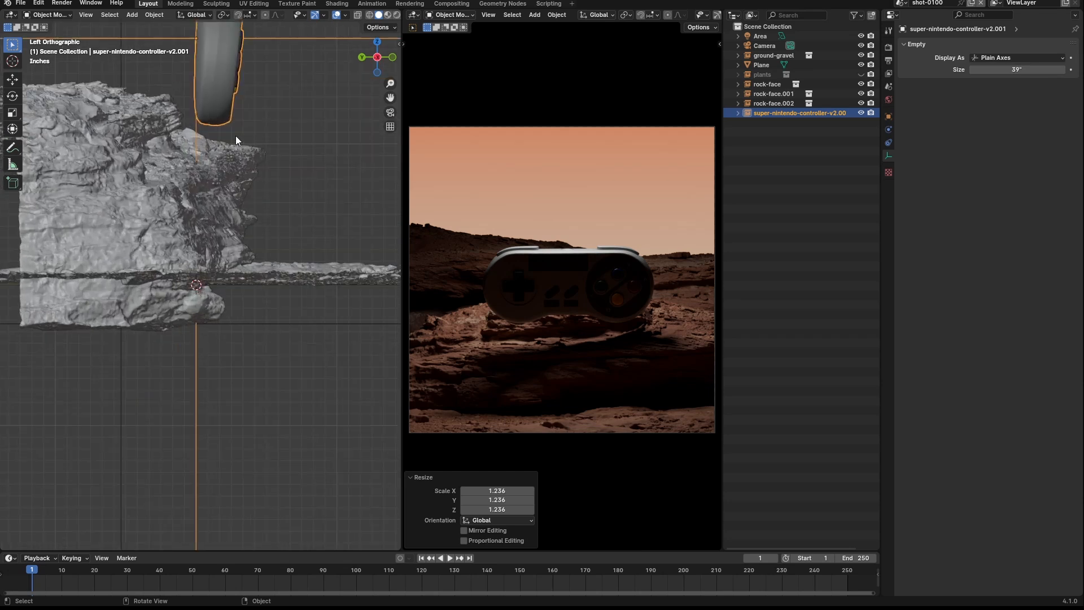
shift+middle_drag(235, 135, 242, 285)
key(r)
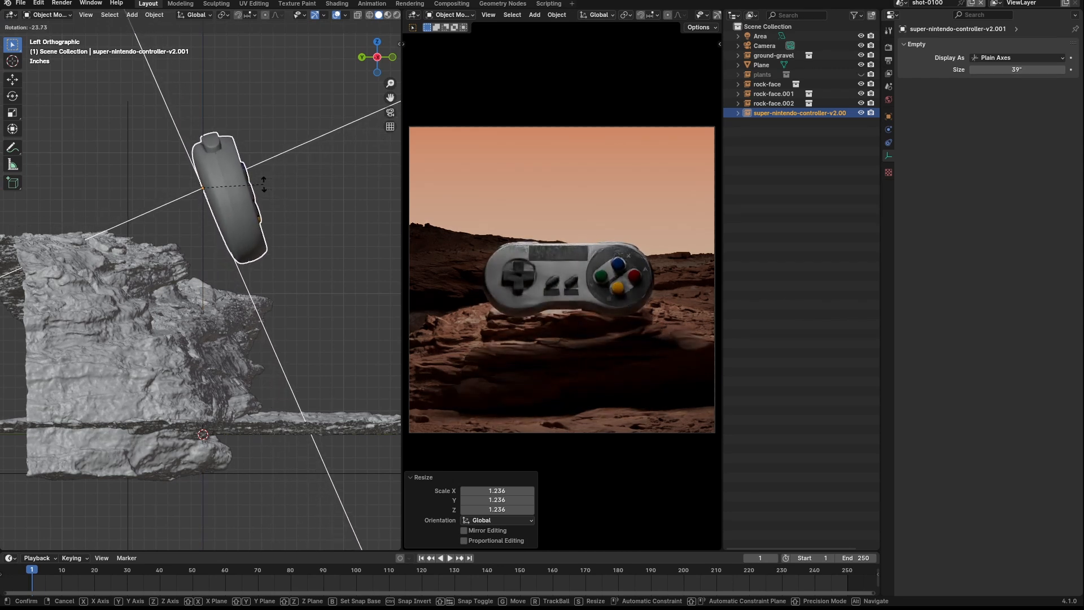
Rotate the game controller about -25.7° in the left view and move it about 4.5" in Y and 2.7" in Z above the rock
click(260, 186)
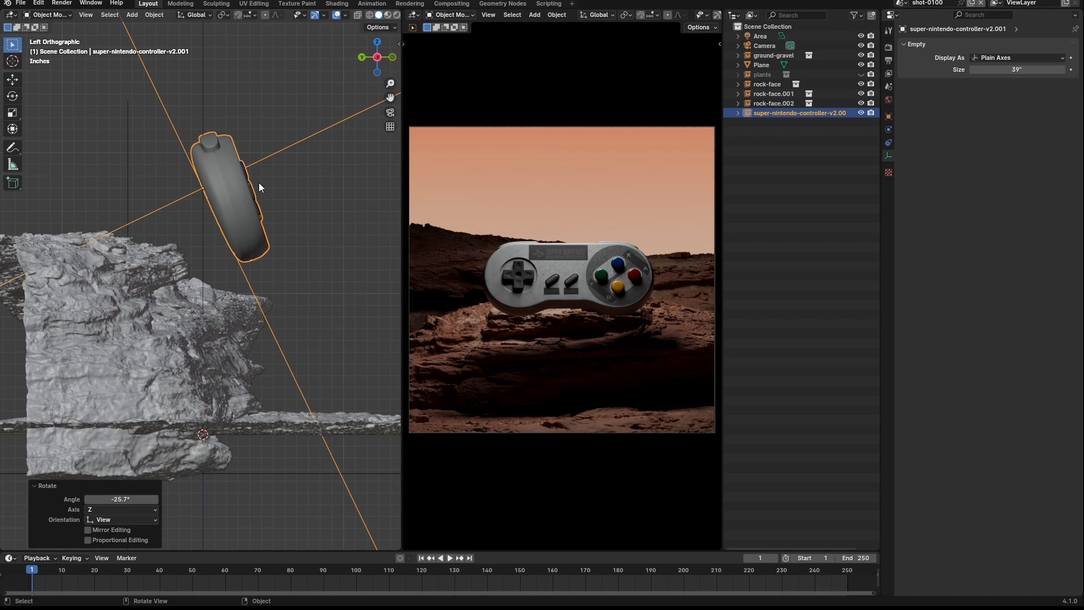
key(g)
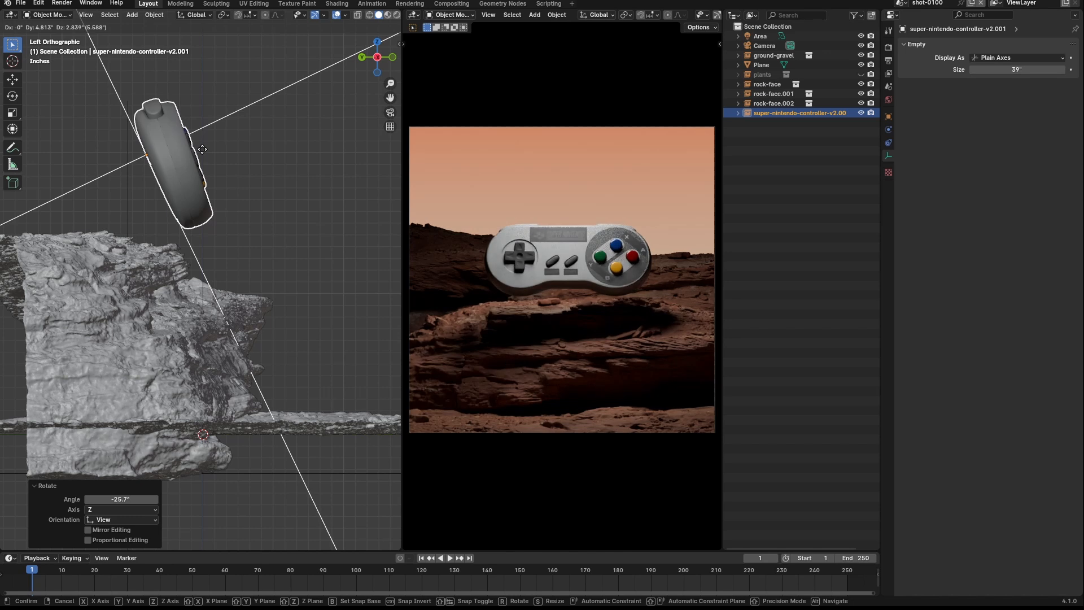
click(208, 156)
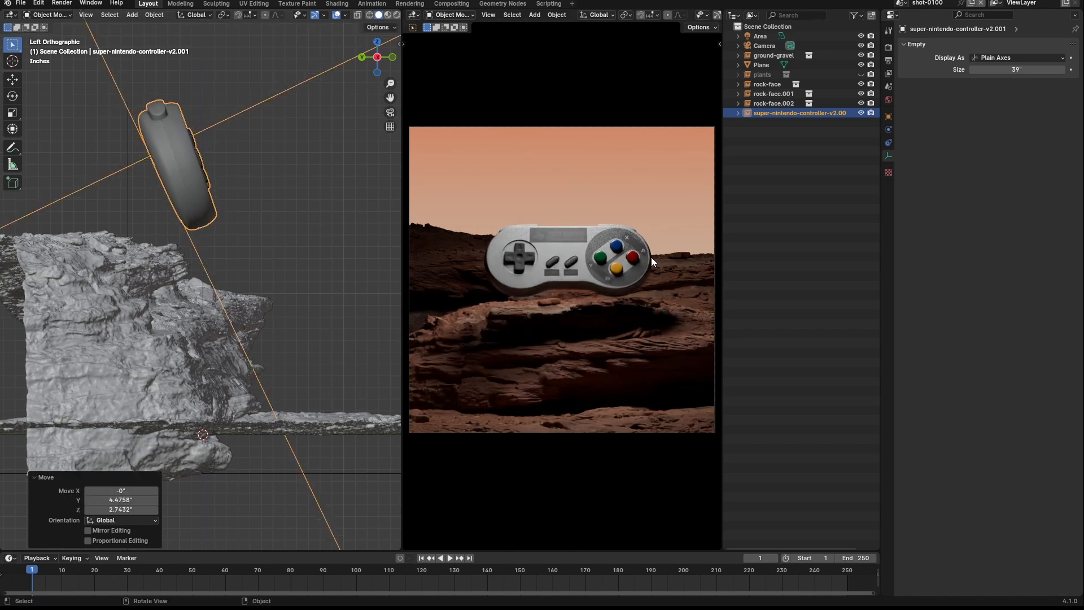
Tilt the controller diagonally in the camera view with rotations of about 18.8° and 10.2°, raising it about 2.35" between them
key(r)
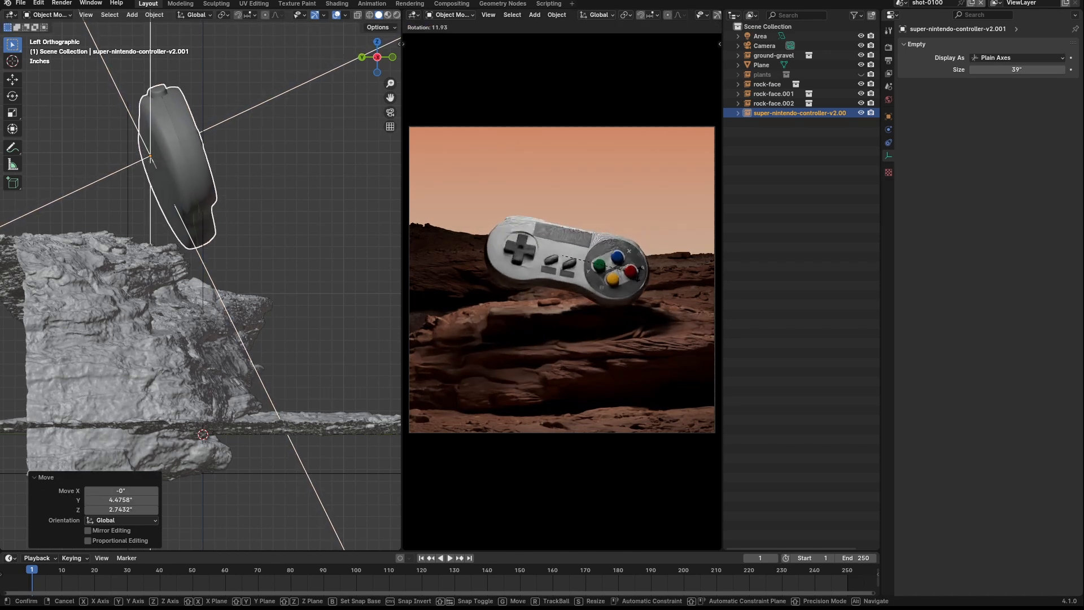
click(632, 286)
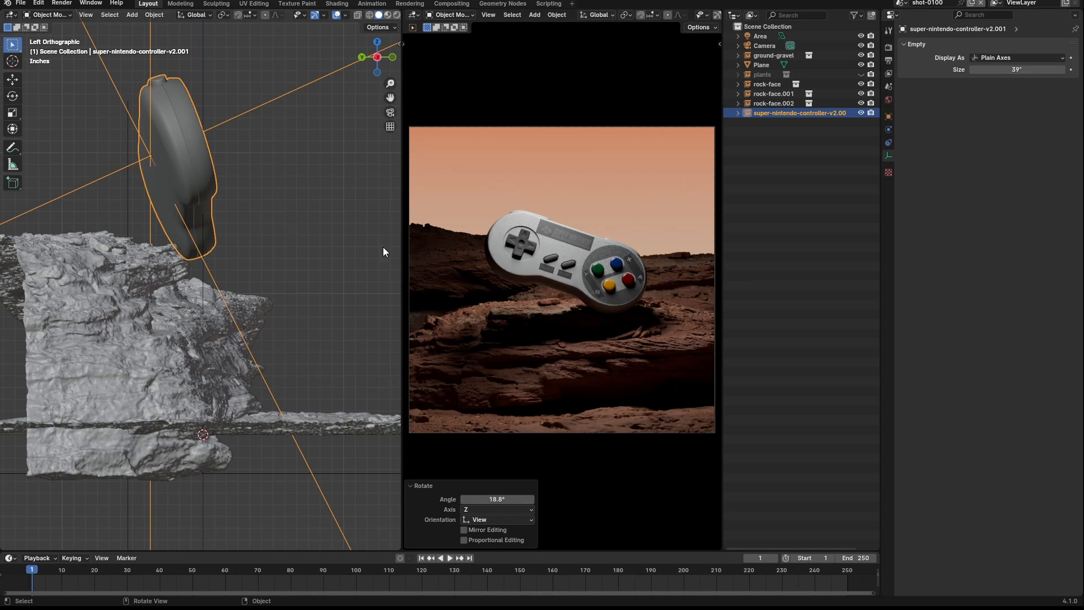
key(g)
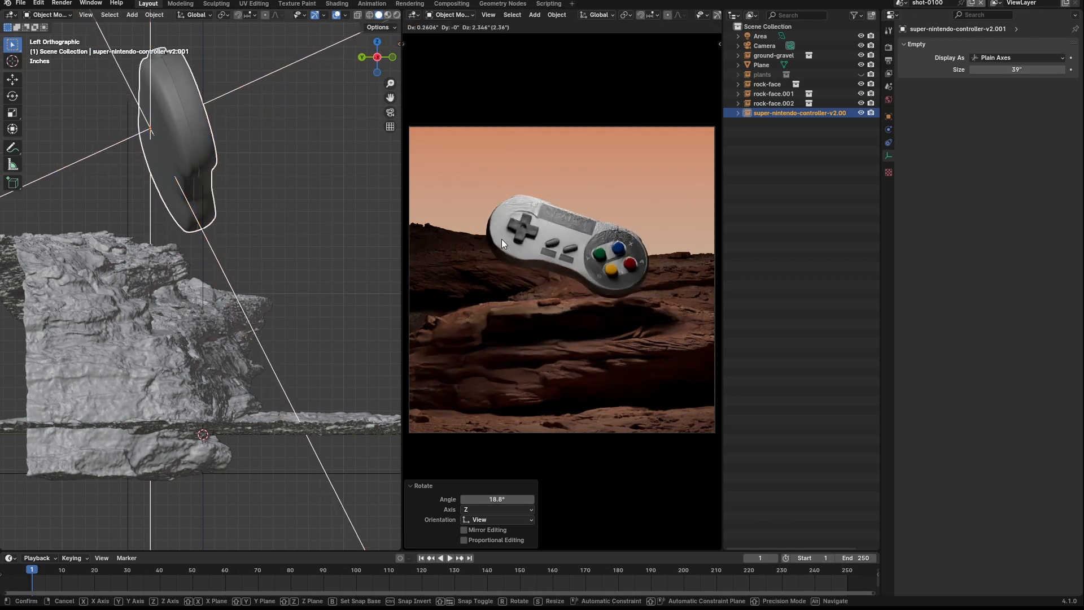
click(486, 265)
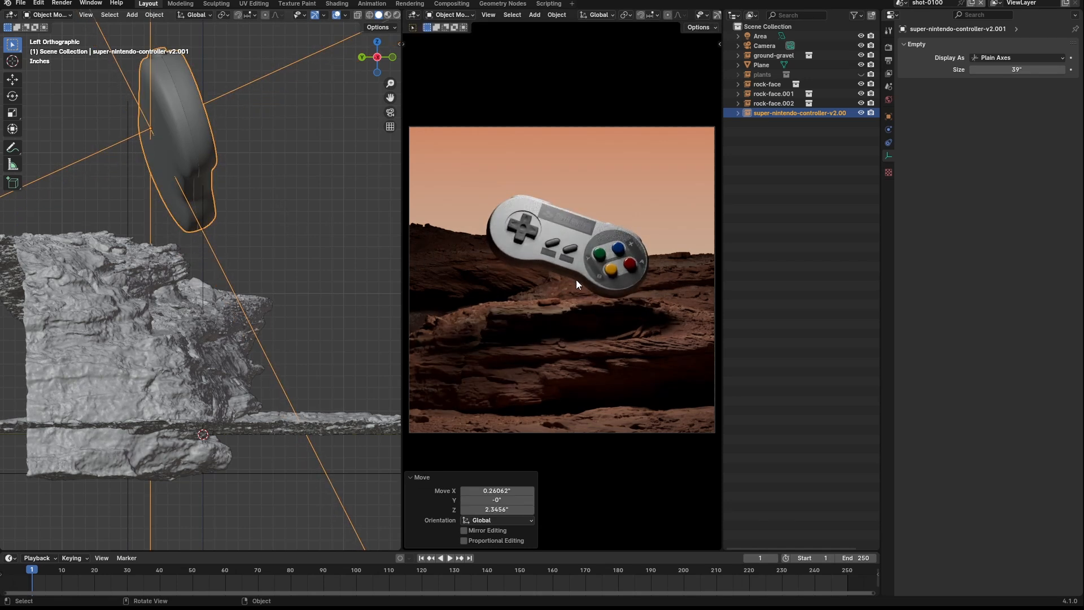
key(r)
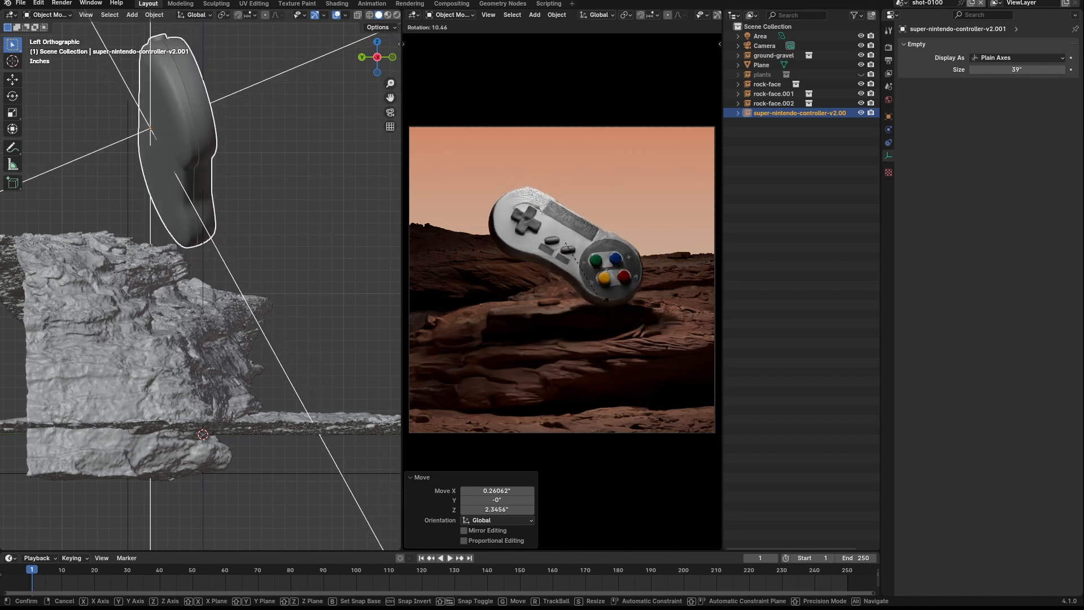
click(103, 215)
Examine the tilted controller's placement above the rocks from several angles in the perspective view
middle_drag(134, 247, 246, 212)
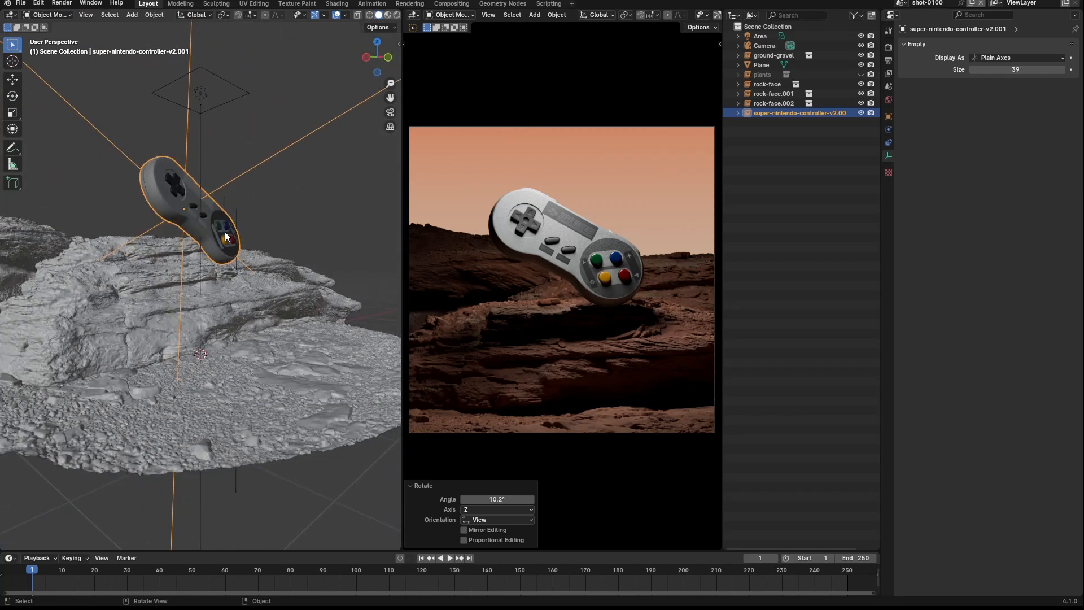
mouse_move(229, 222)
middle_down()
mouse_move(230, 241)
mouse_move(195, 243)
mouse_move(198, 228)
mouse_move(249, 231)
mouse_move(217, 234)
mouse_move(238, 239)
middle_up()
scroll(239, 234, up, 5)
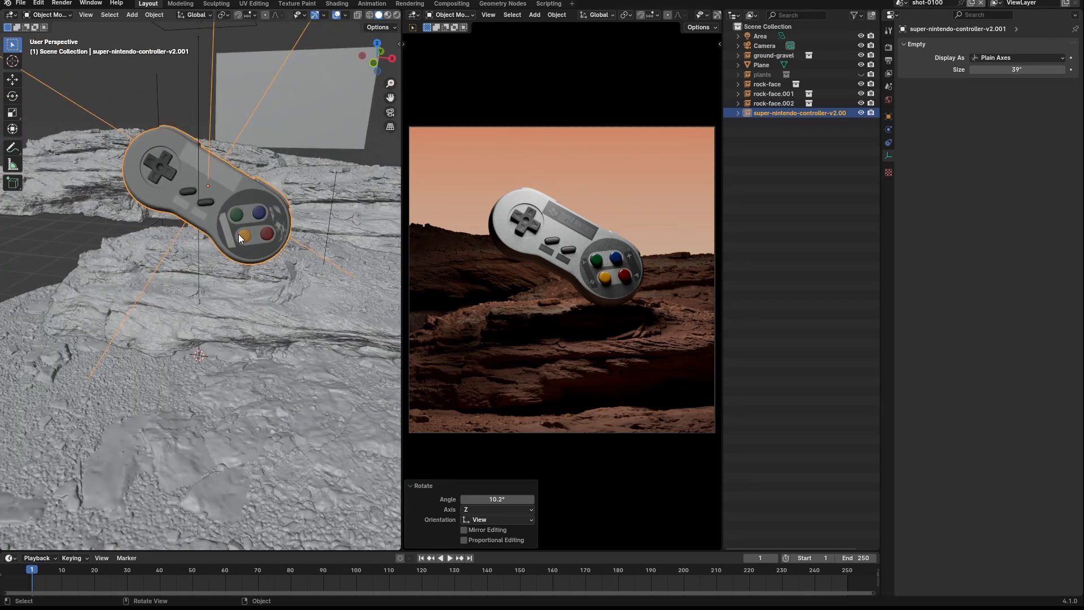
middle_drag(231, 252, 274, 273)
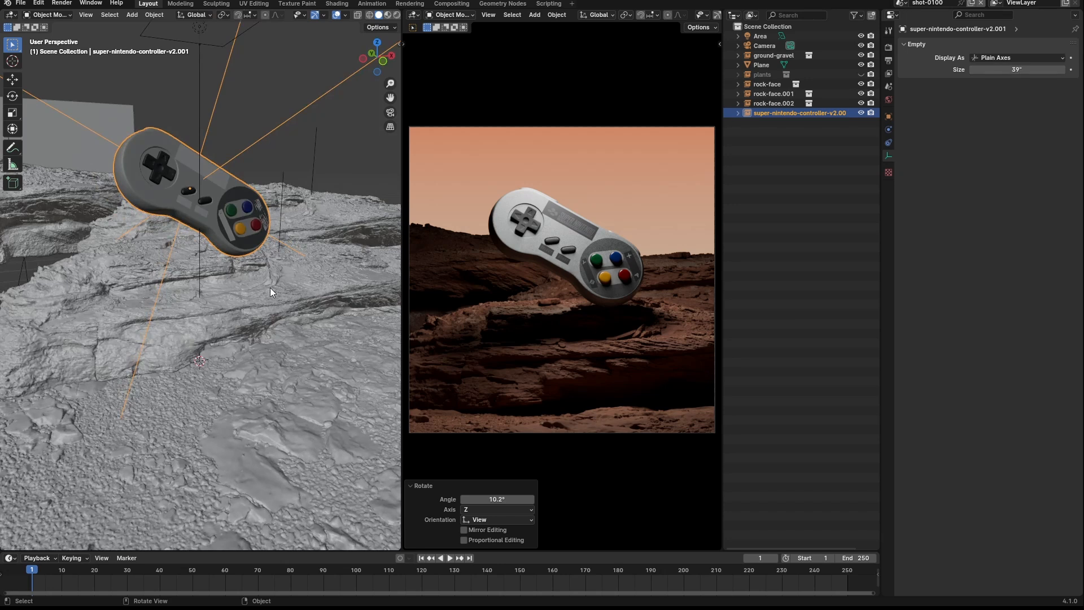
middle_drag(260, 284, 175, 213)
key(grave)
click(223, 193)
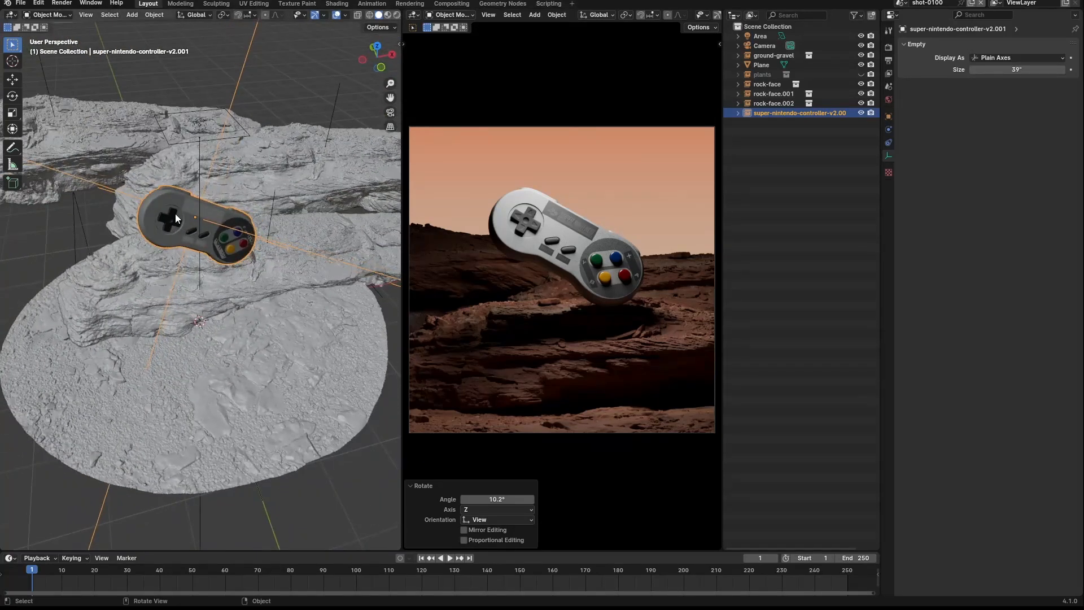
middle_drag(268, 278, 199, 210)
scroll(244, 235, up, 3)
Delete the existing area light above the controller
scroll(256, 223, down, 4)
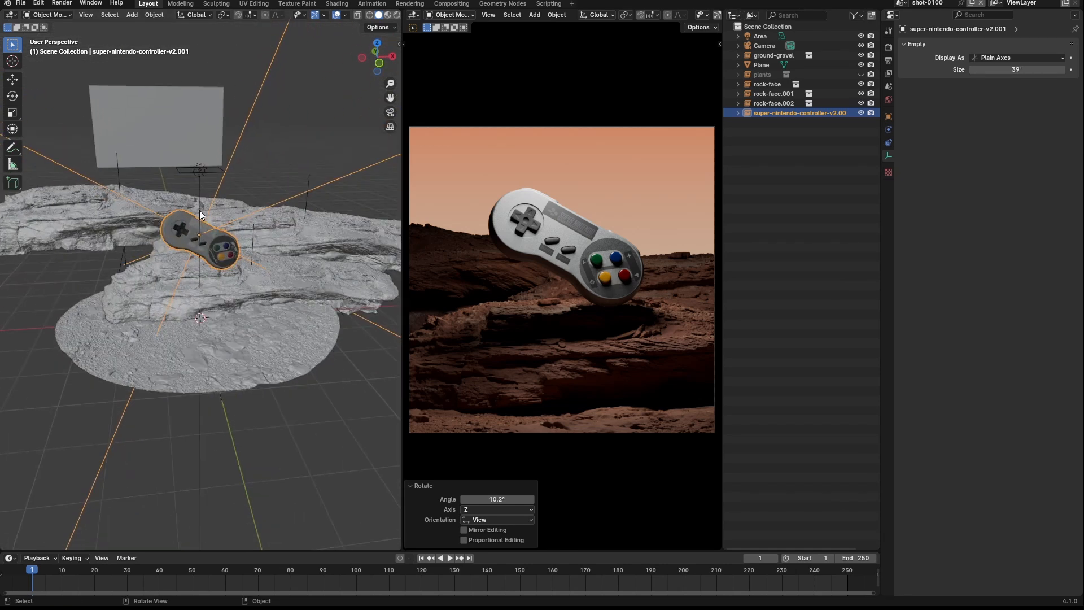
click(204, 171)
key(x)
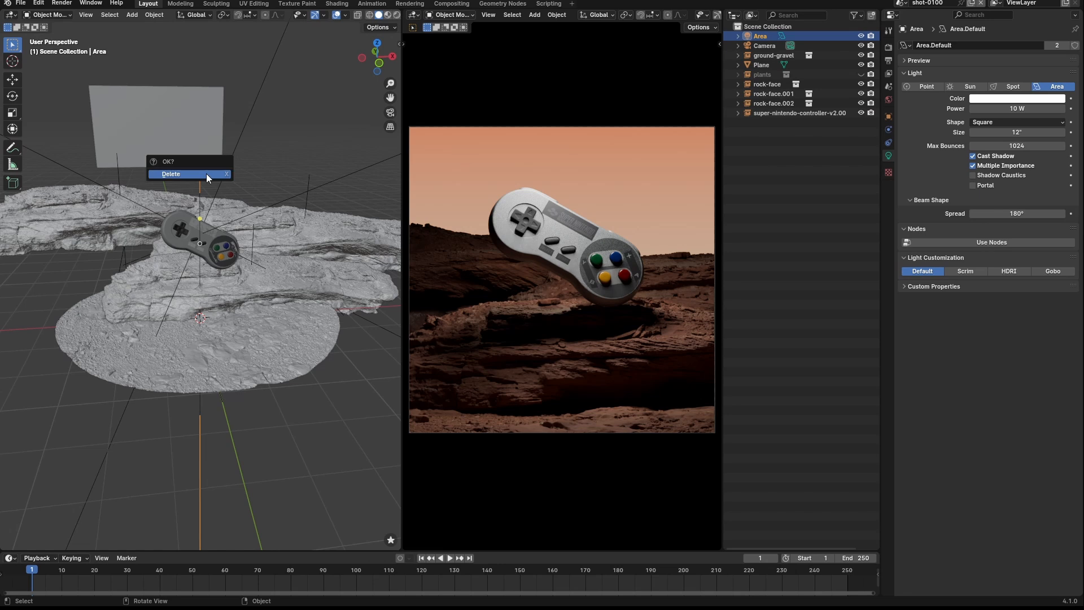
click(205, 174)
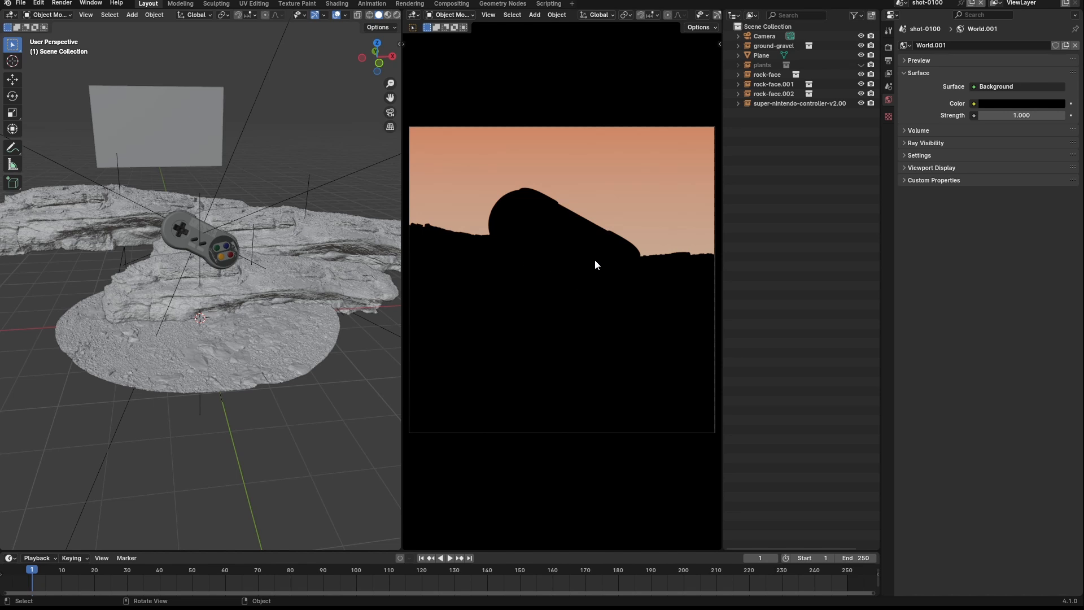
Add a light through the Light Operations add-on and switch its placement to Orbit Mode around the controller
right_click(567, 249)
mouse_move(568, 248)
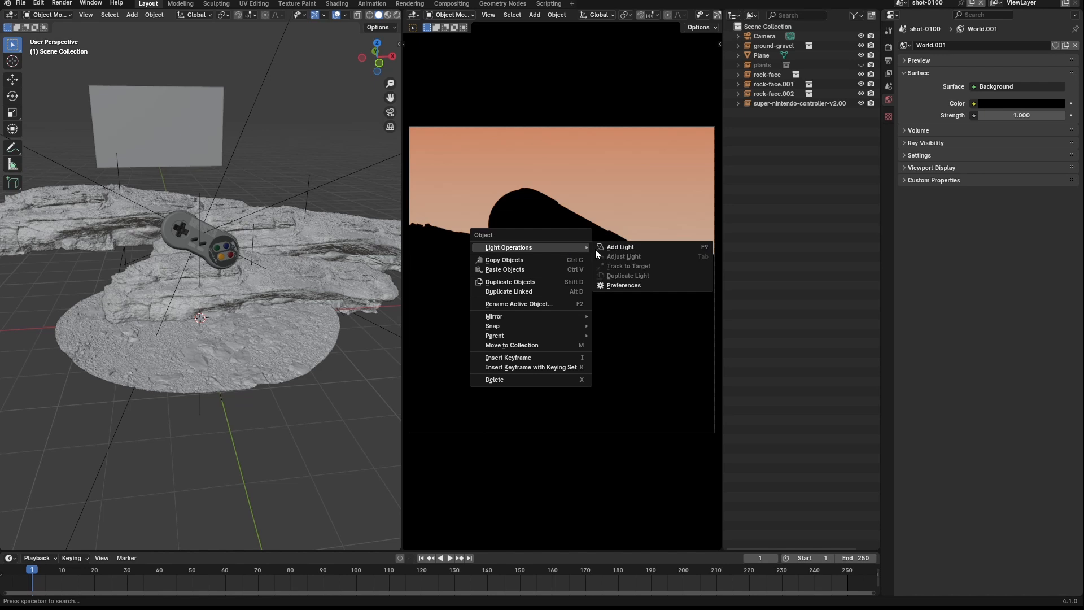
click(626, 247)
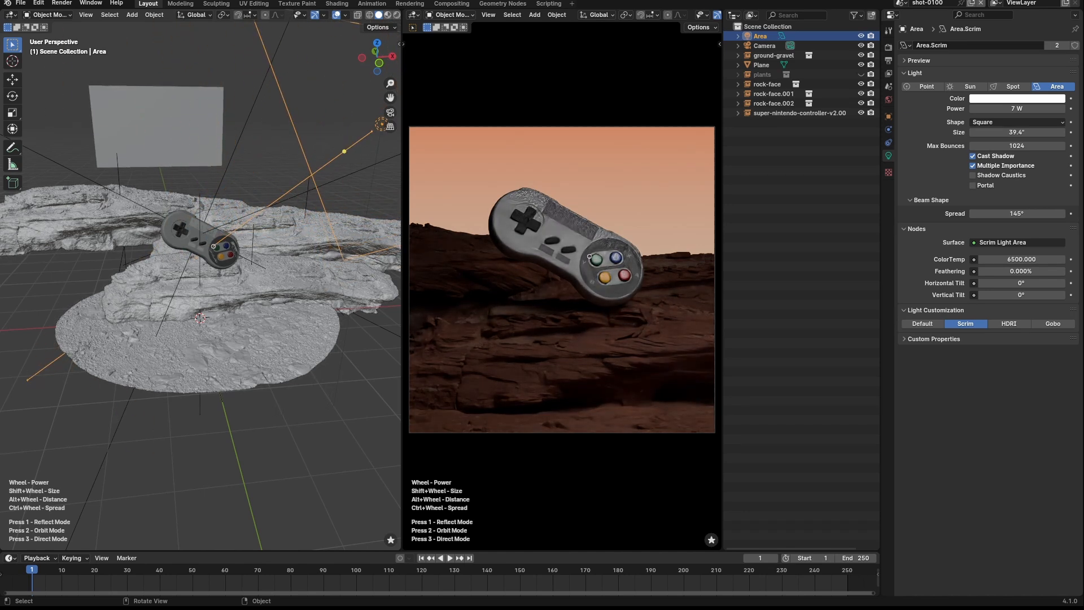
key(2)
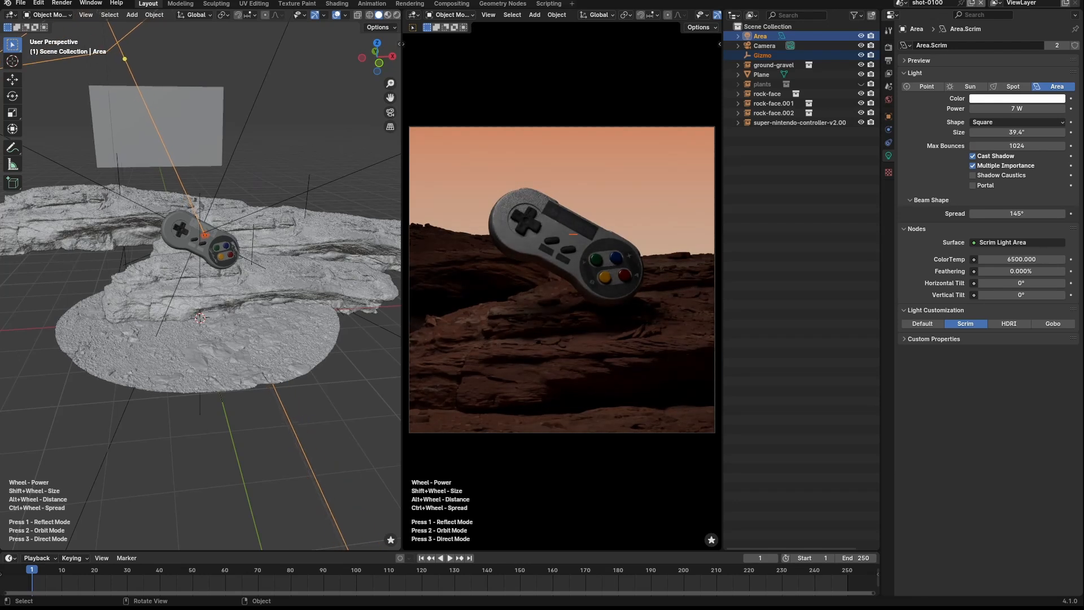
Adjust the area light's distance and power to about 15.15 W, and shrink its size to 21.3"
scroll(200, 254, down, 5)
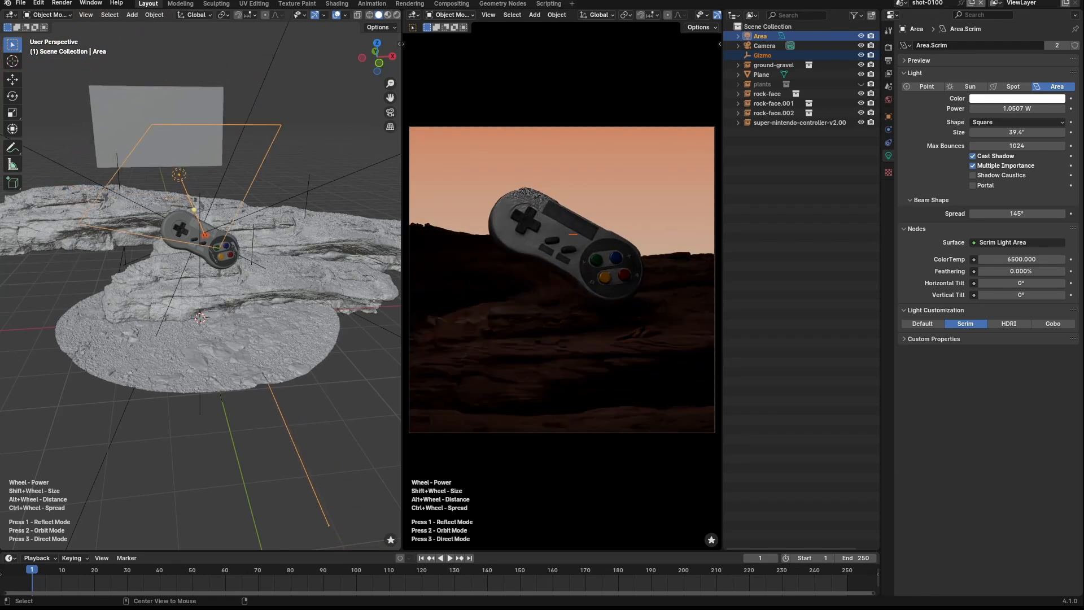
scroll(200, 254, up, 10)
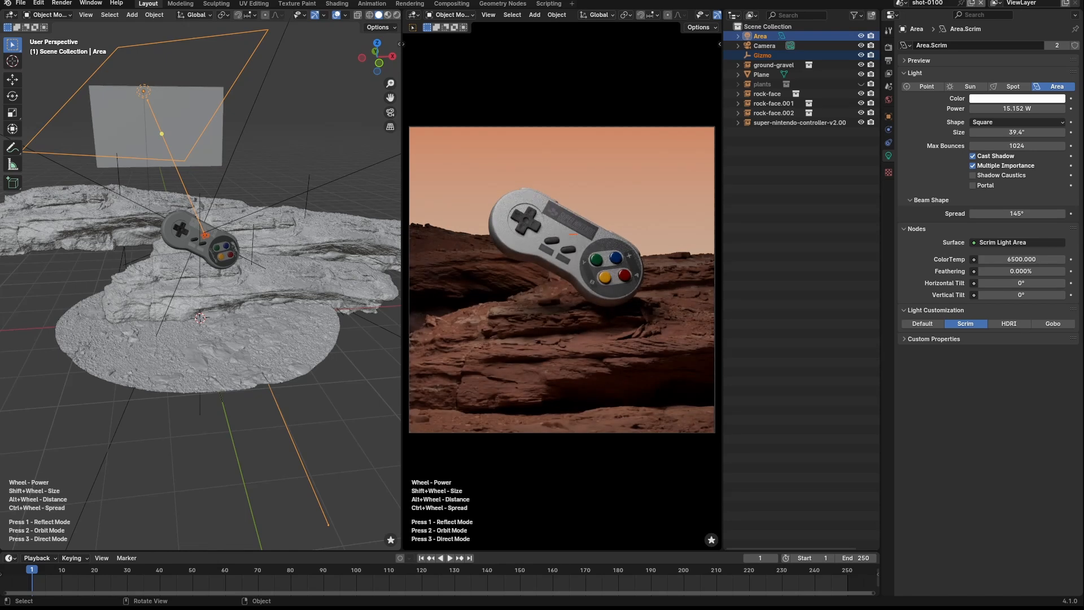
shift+scroll(200, 254, down, 6)
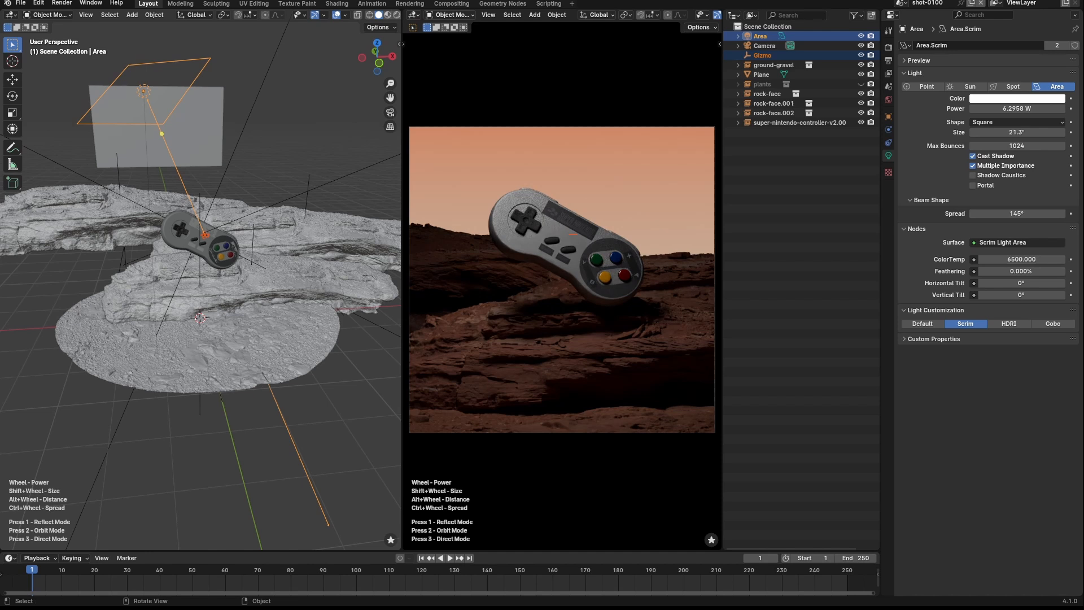
Raise the area light's power to about 23.9 W and try beam spreads between 100° and 180°
ctrl+scroll(201, 254, down, 4)
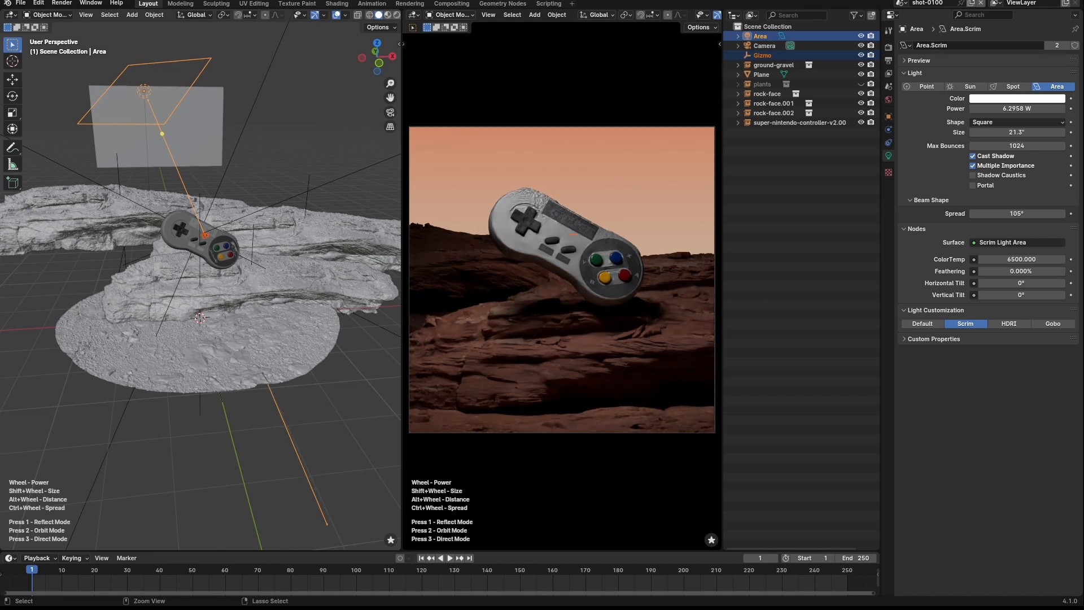
ctrl+scroll(201, 254, up, 5)
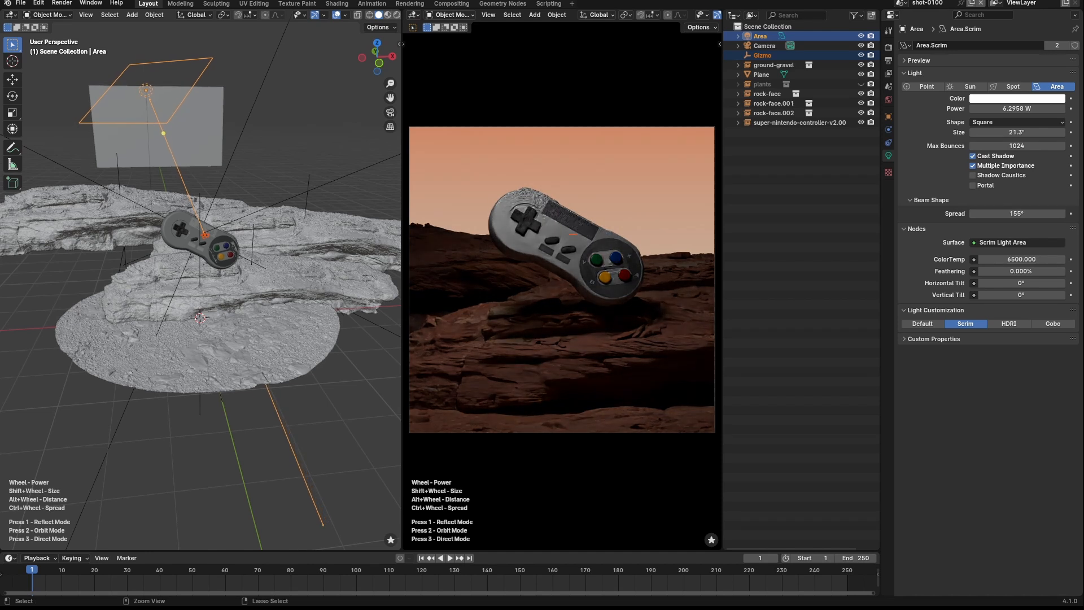
scroll(200, 254, up, 14)
ctrl+scroll(200, 254, down, 11)
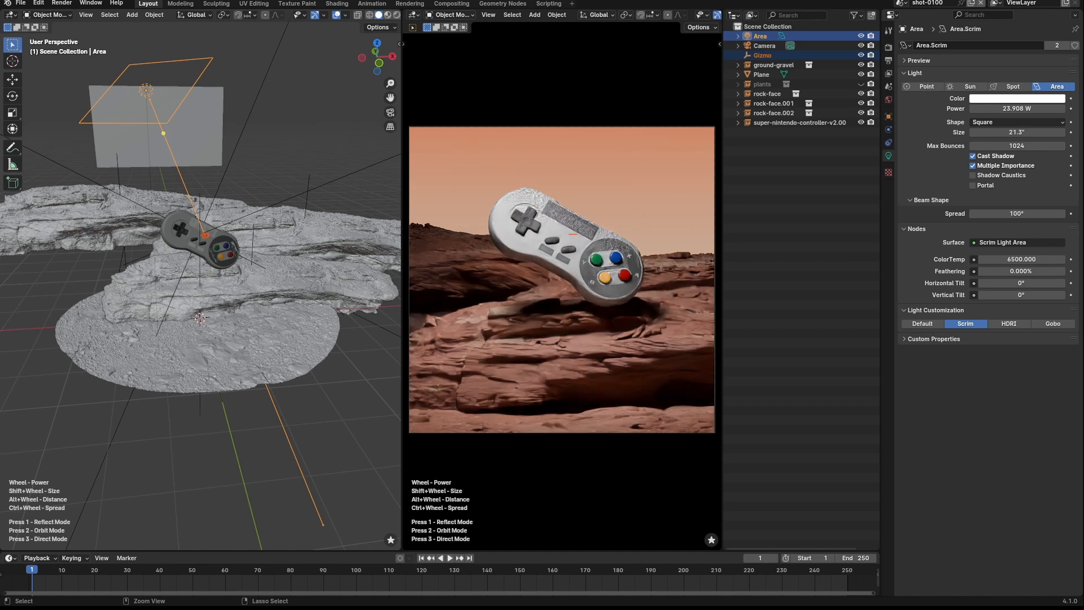
ctrl+scroll(200, 254, up, 9)
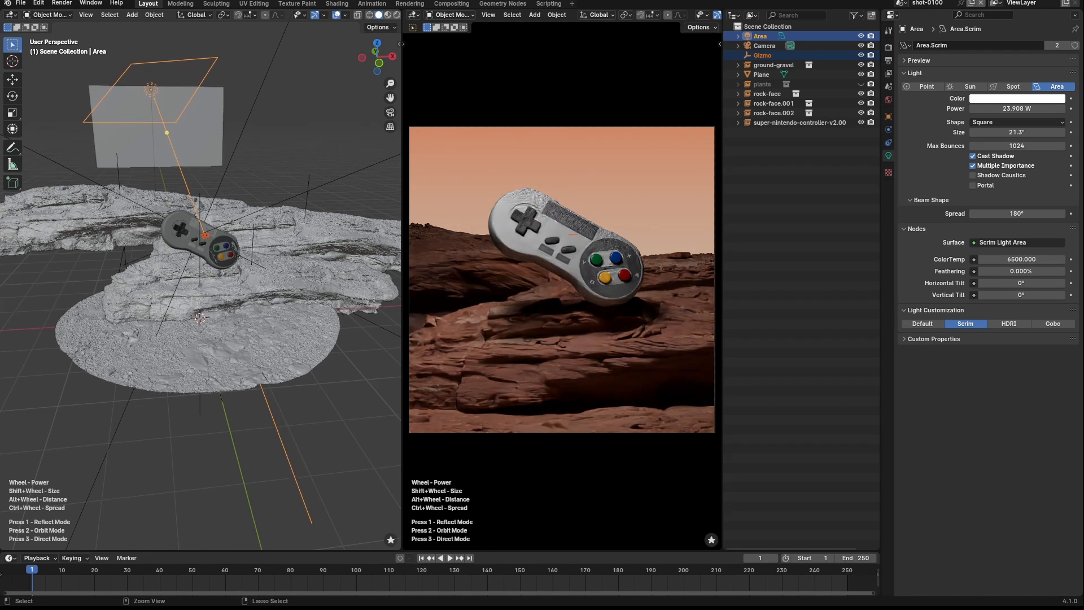
Narrow the area light's beam spread to 5° and widen it again to 30°
ctrl+scroll(201, 254, down, 20)
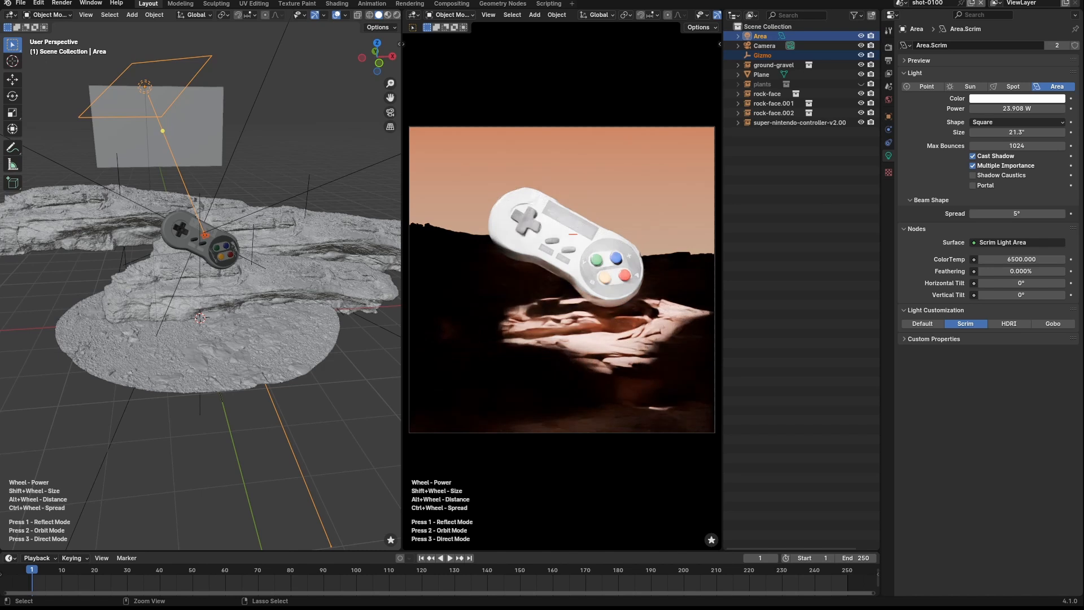
ctrl+scroll(573, 234, up, 4)
ctrl+scroll(573, 233, up, 1)
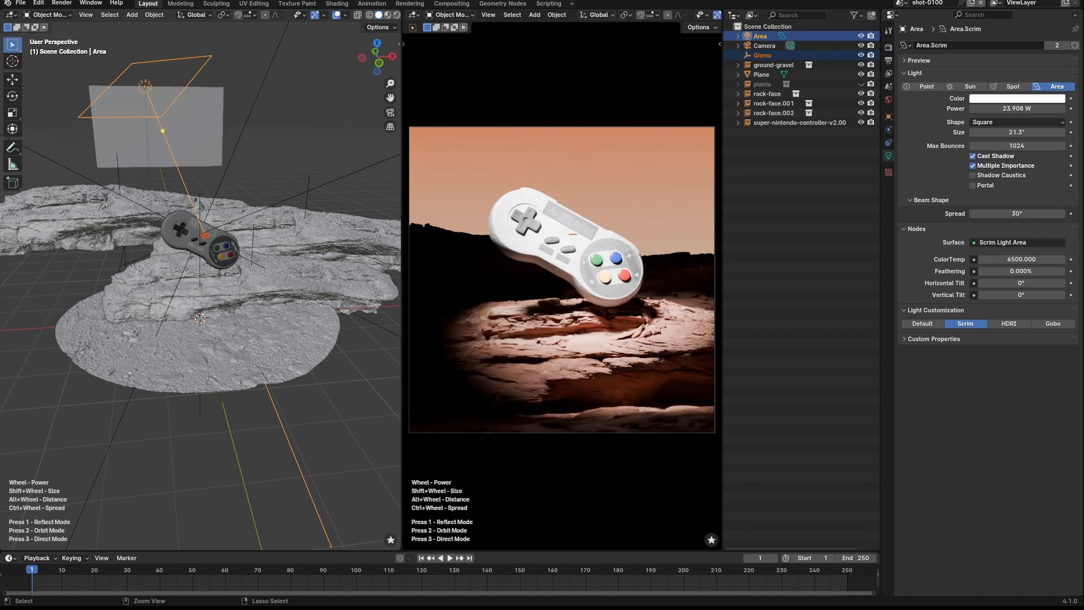
Shrink the area light to 5.78" and enlarge it again to a size of 8.14"
shift+scroll(573, 234, down, 2)
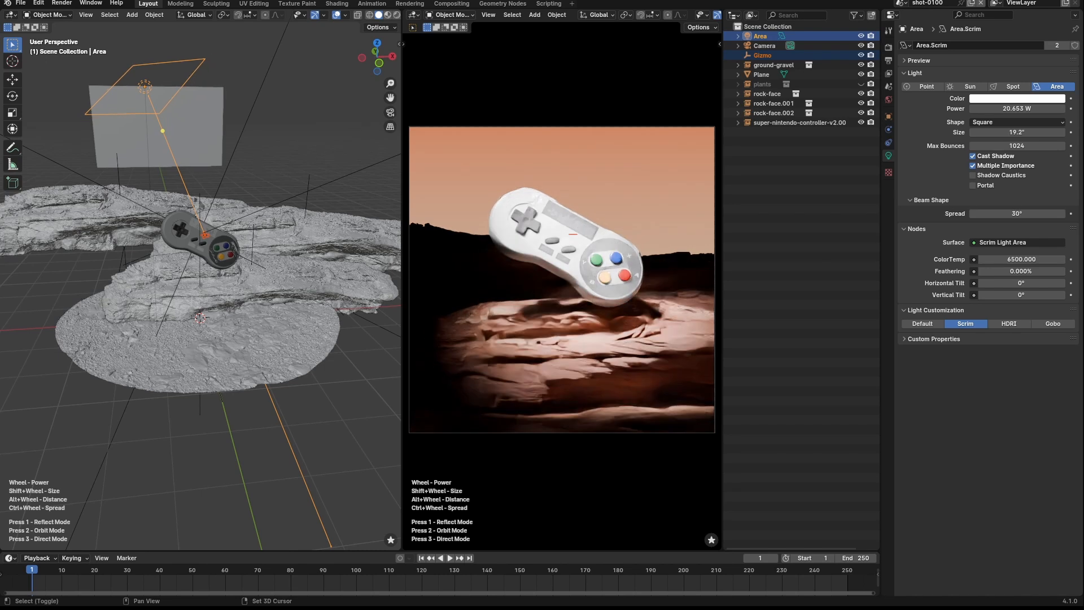
shift+scroll(573, 234, down, 1)
shift+scroll(573, 234, down, 20)
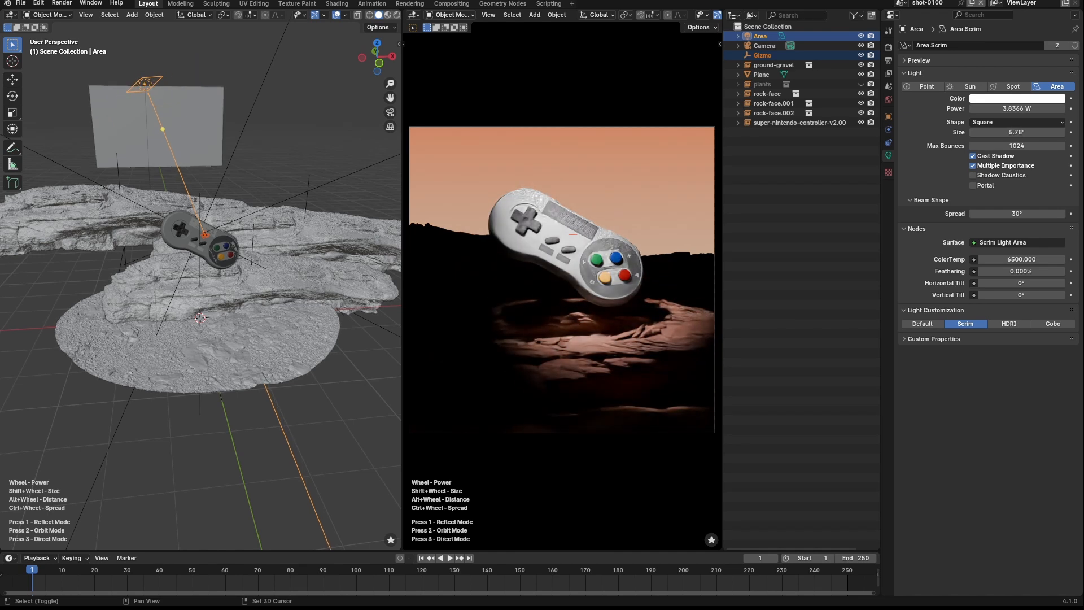
shift+scroll(573, 233, up, 6)
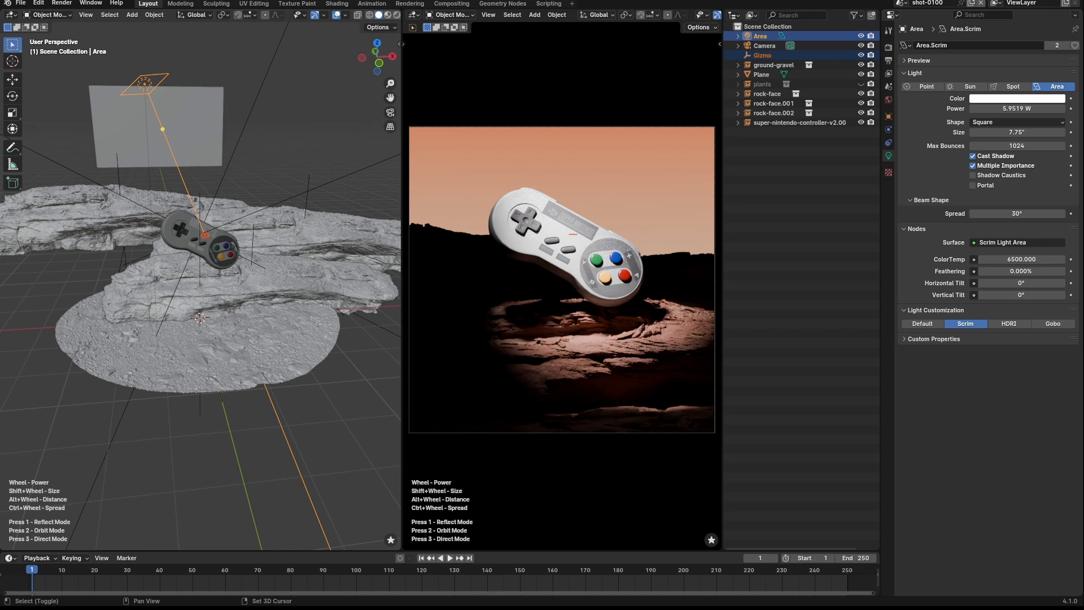
shift+scroll(573, 234, up, 1)
Dim the area light and bring it closer above the controller, down to a power of about 778.55 mW
scroll(573, 233, down, 8)
scroll(573, 234, down, 1)
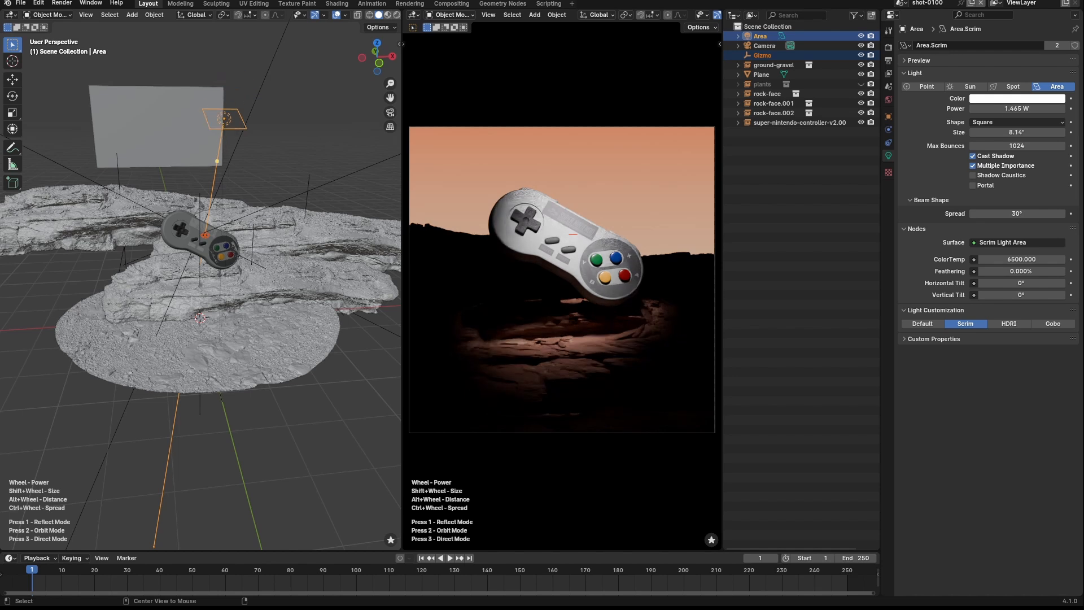
scroll(218, 158, down, 5)
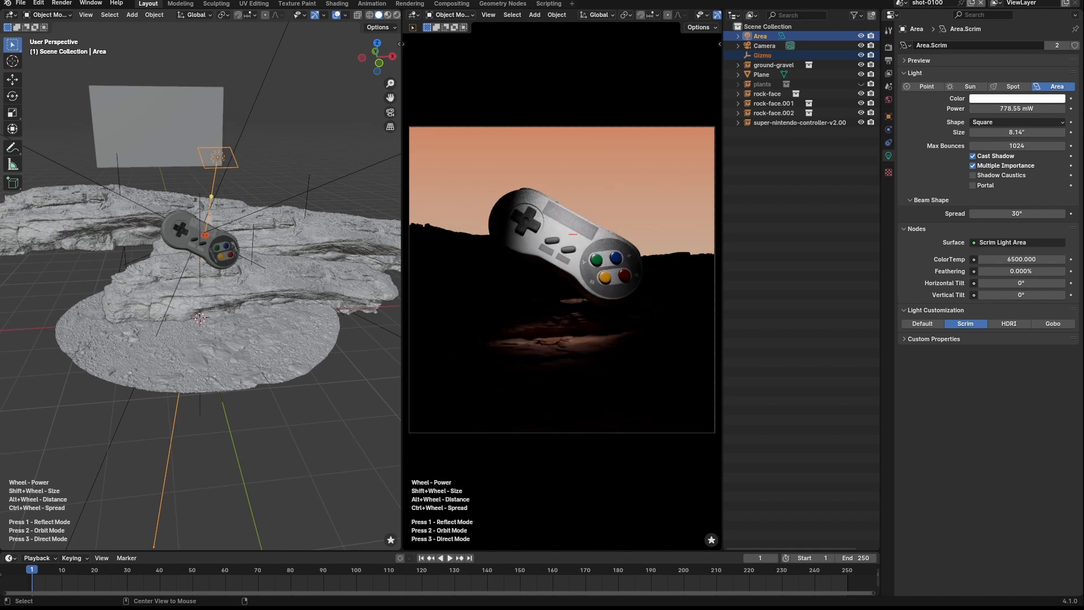
Enlarge the area light interactively to a size of 15.3"
shift+scroll(573, 233, up, 9)
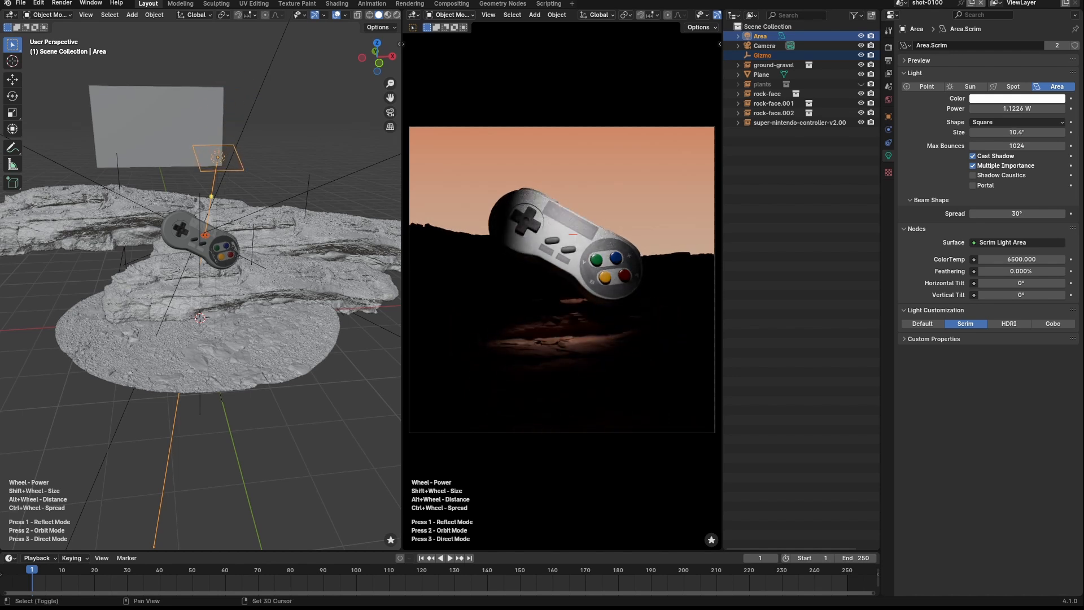
shift+scroll(573, 233, up, 5)
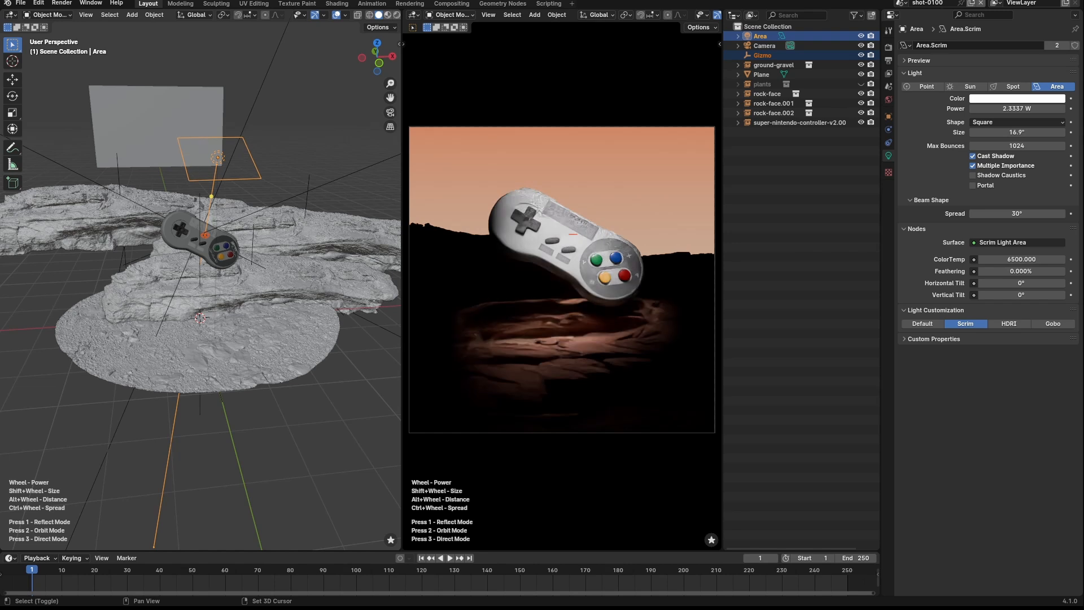
shift+scroll(573, 233, down, 1)
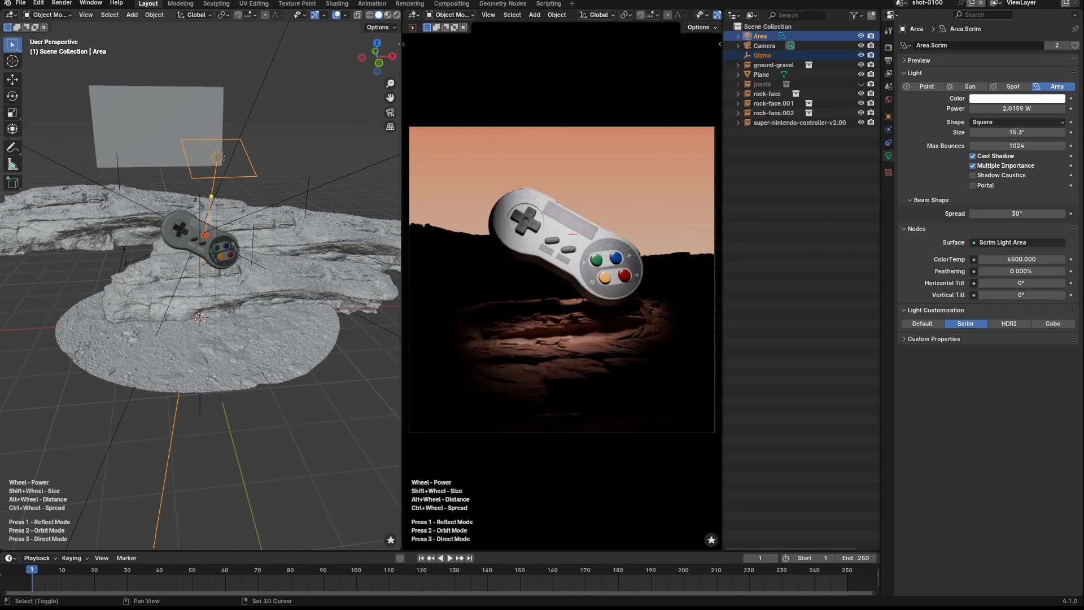
Dim the 15.3" area light to 781.02 mW and fix its position above the controller
scroll(573, 234, down, 6)
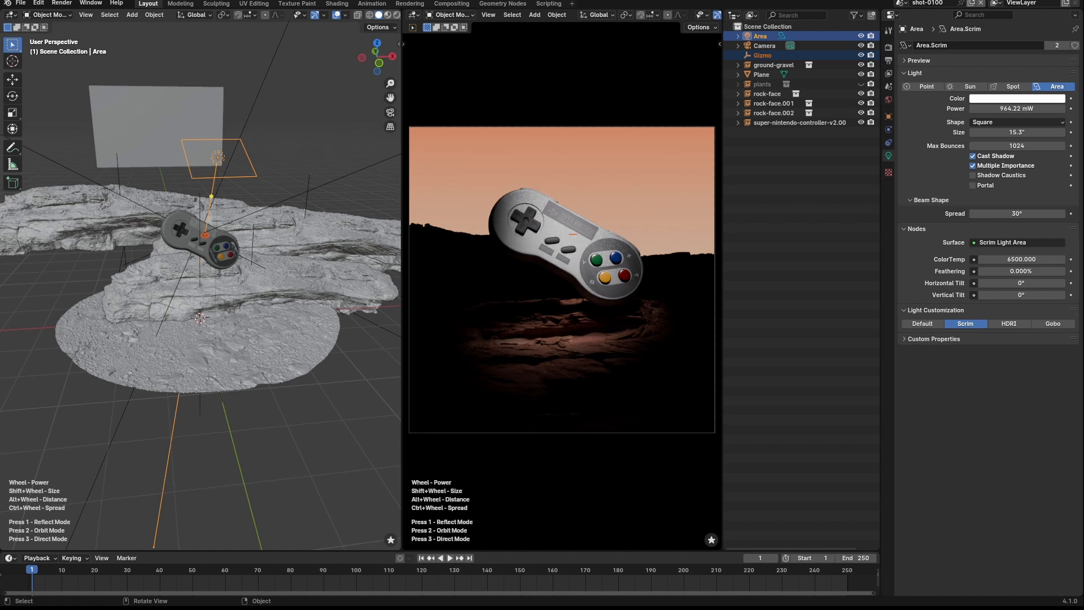
scroll(573, 234, down, 1)
scroll(573, 234, down, 1)
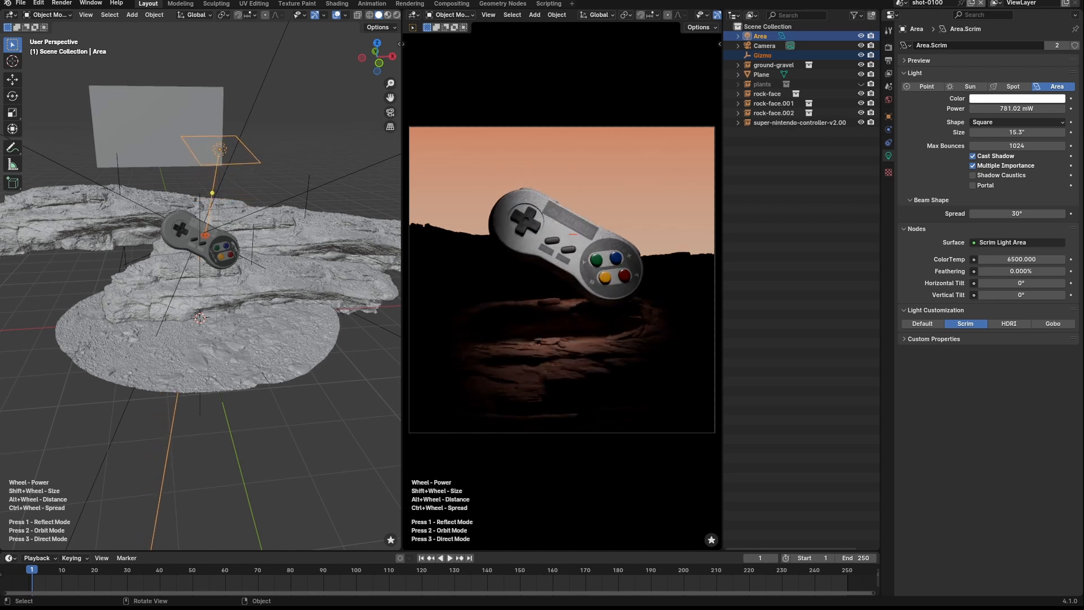
click(405, 217)
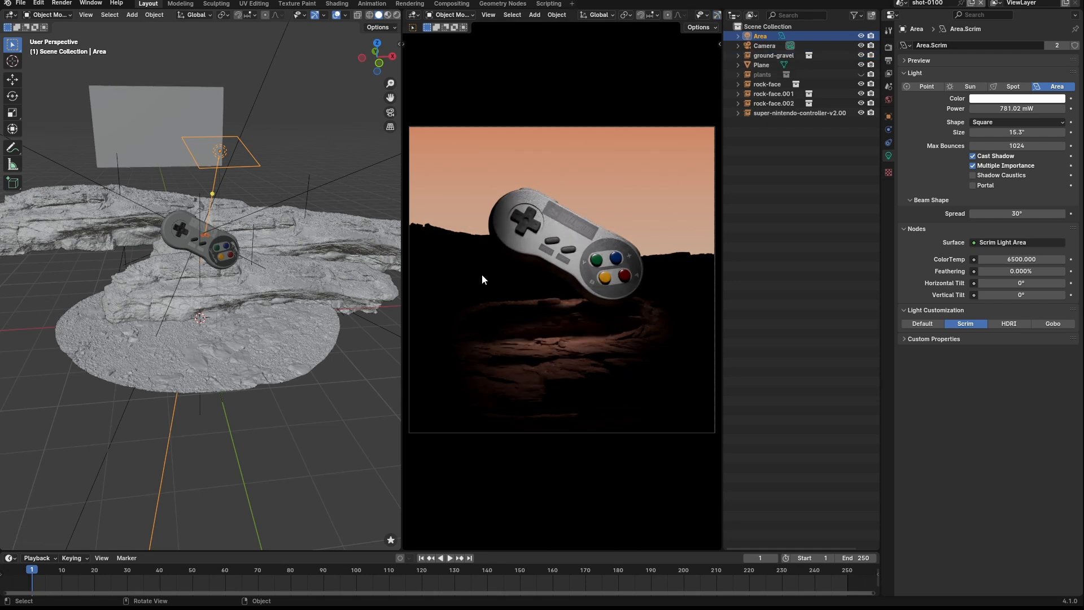
Duplicate the area light and place the copy behind the controller's D-pad side using Orbit Mode
right_click(573, 235)
mouse_move(573, 234)
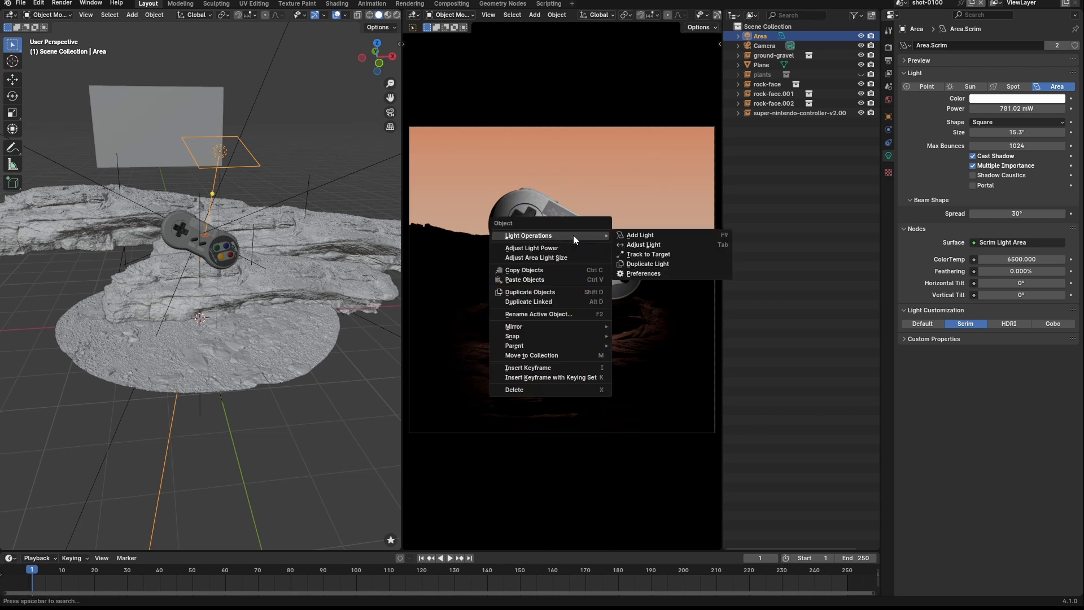
click(649, 265)
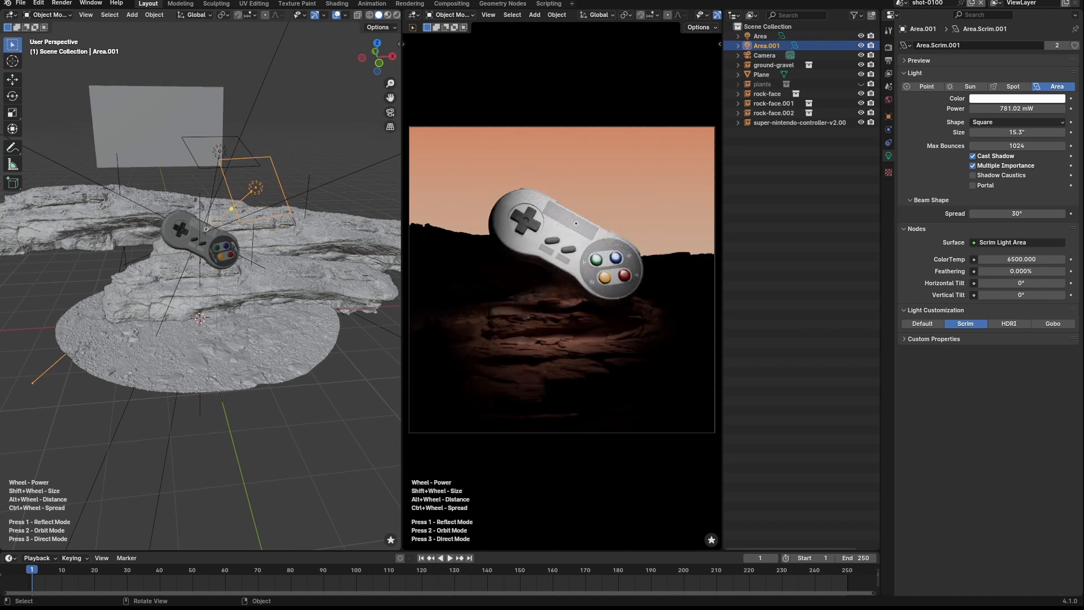
key(2)
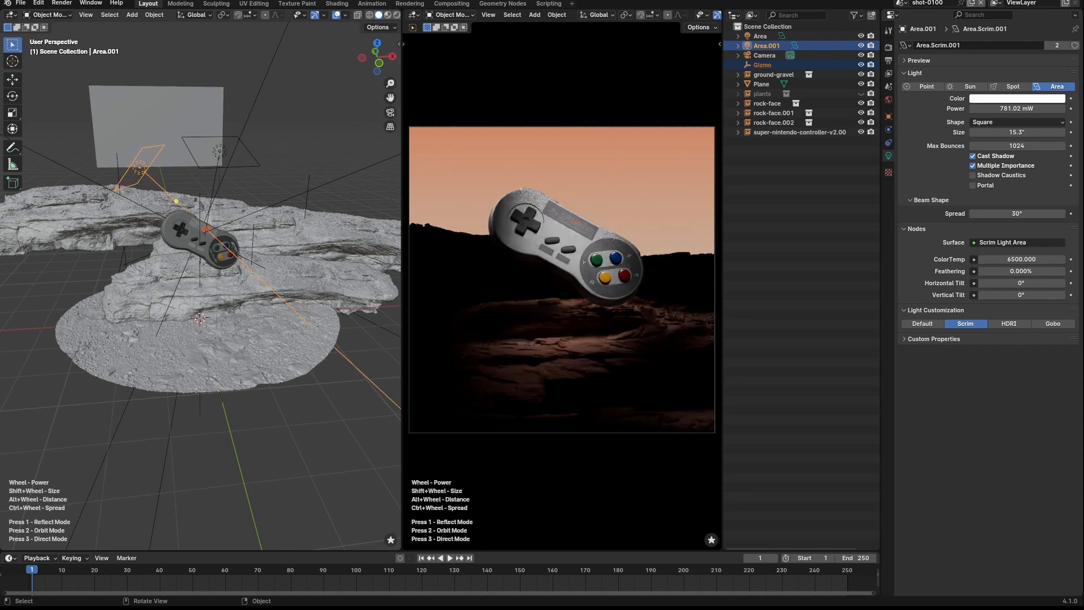
click(477, 222)
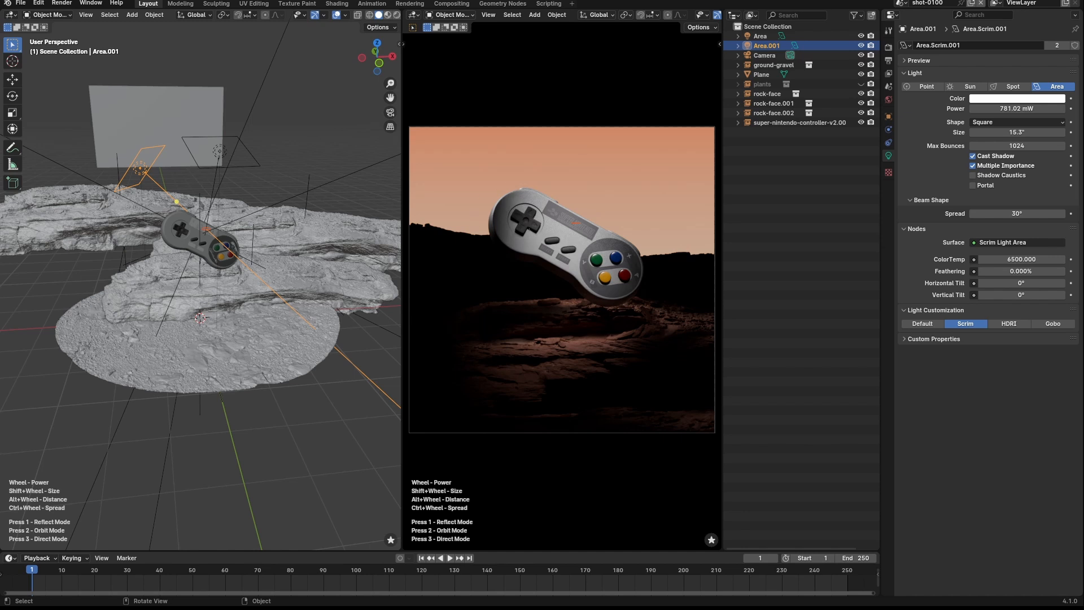
click(539, 239)
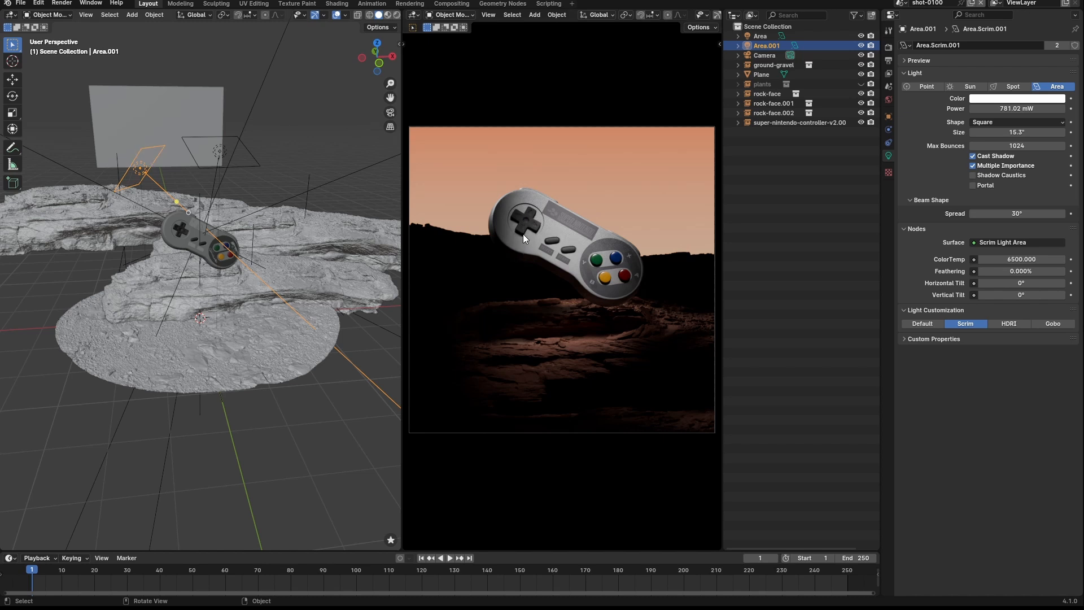
Readjust the duplicated area light's placement, then delete that light
key(w)
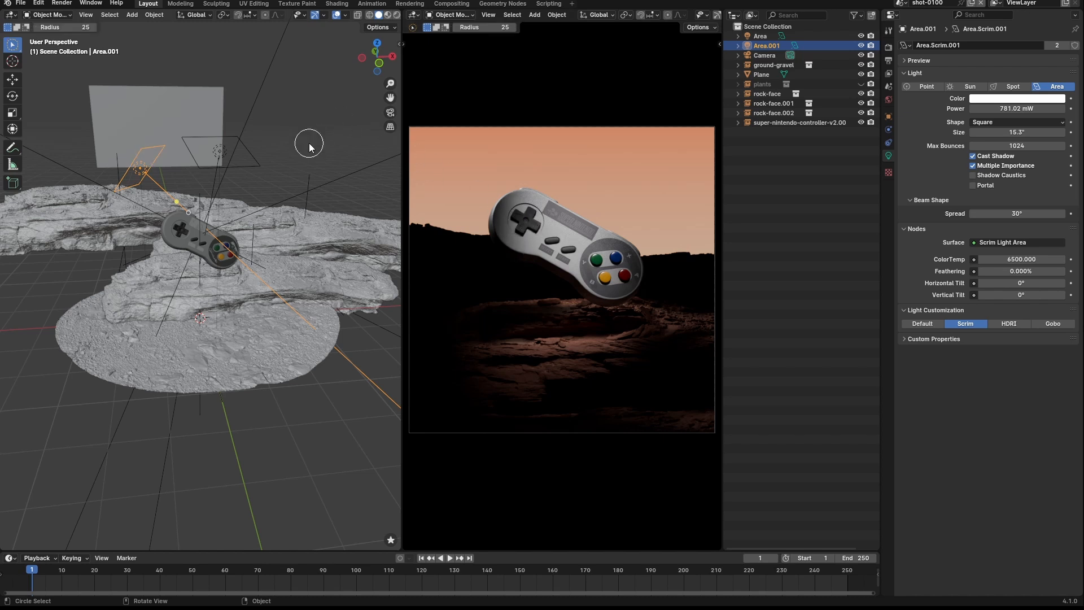
key(Tab)
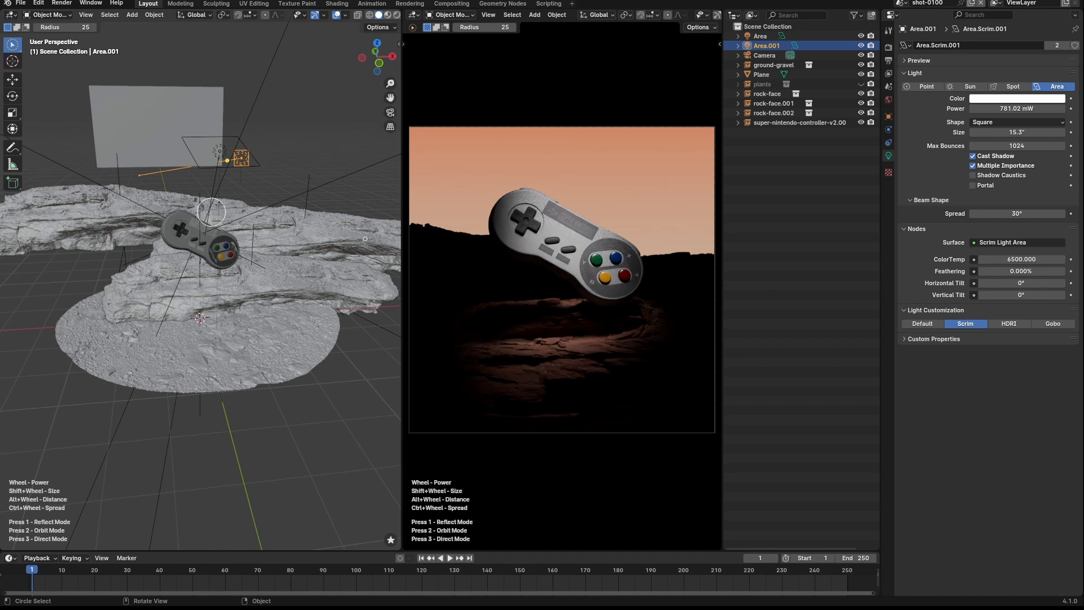
key(Delete)
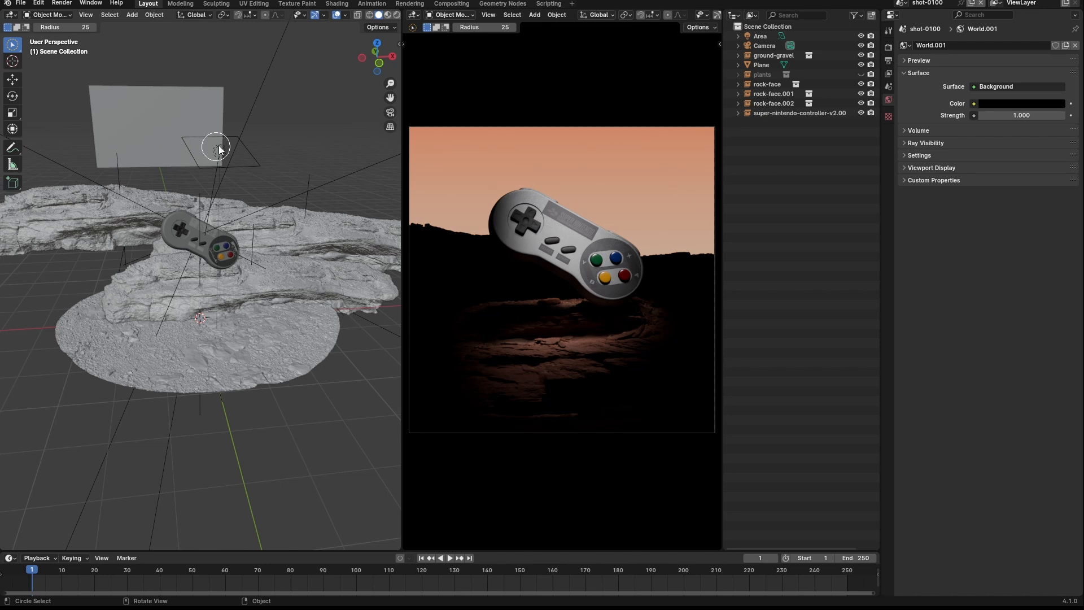
key(w)
key(w)
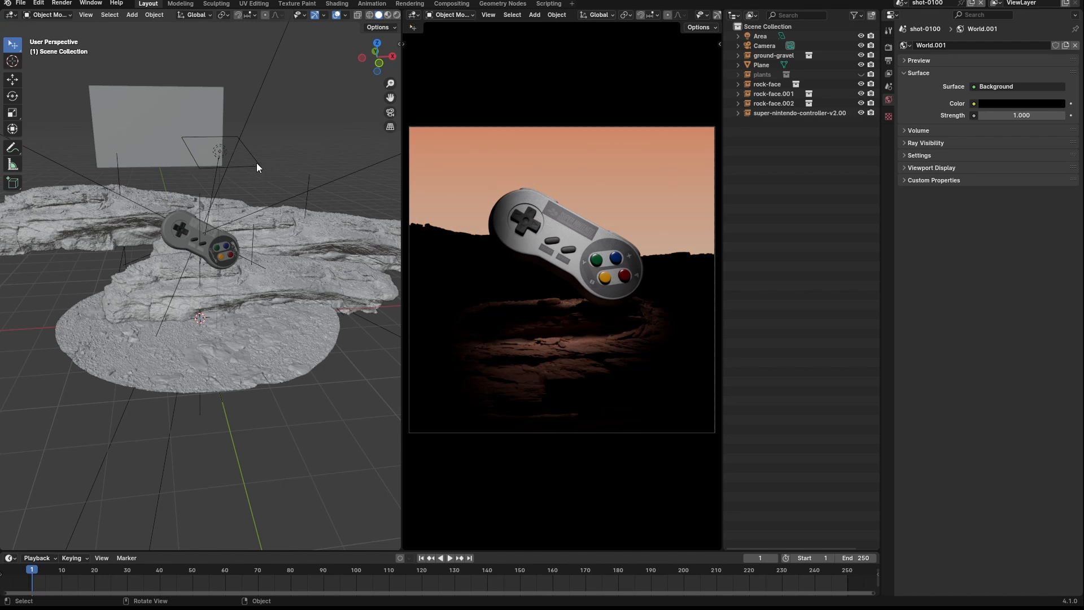
click(257, 164)
right_click(554, 236)
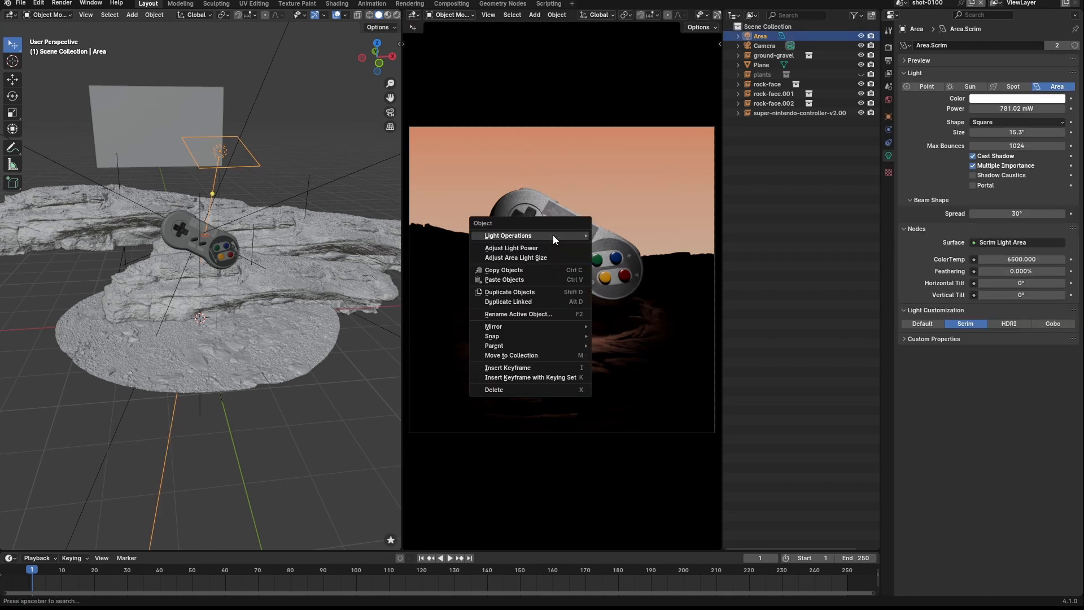
mouse_move(553, 235)
click(680, 241)
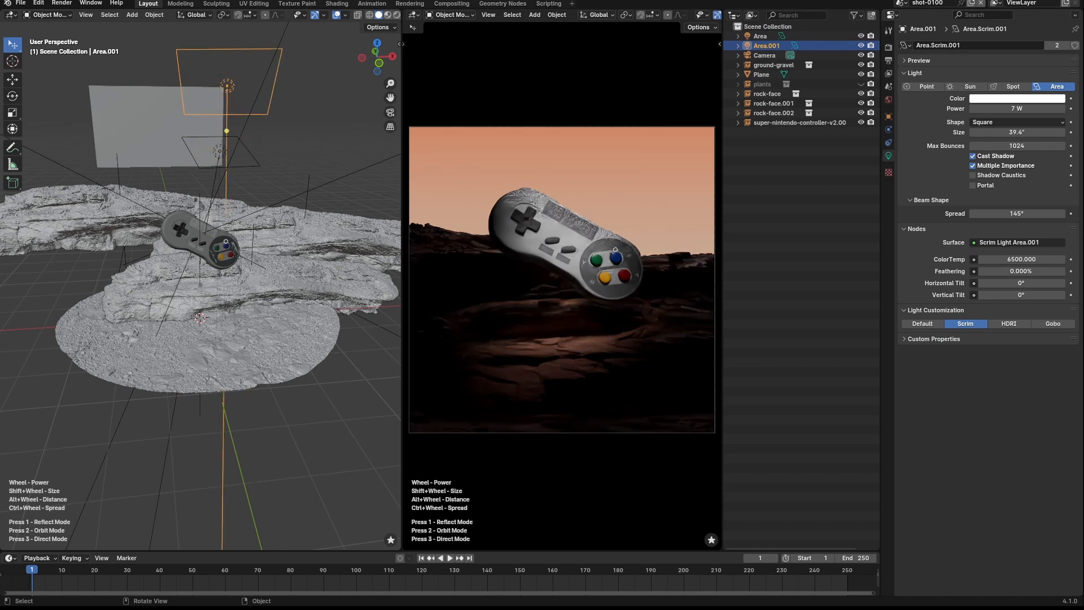
key(Delete)
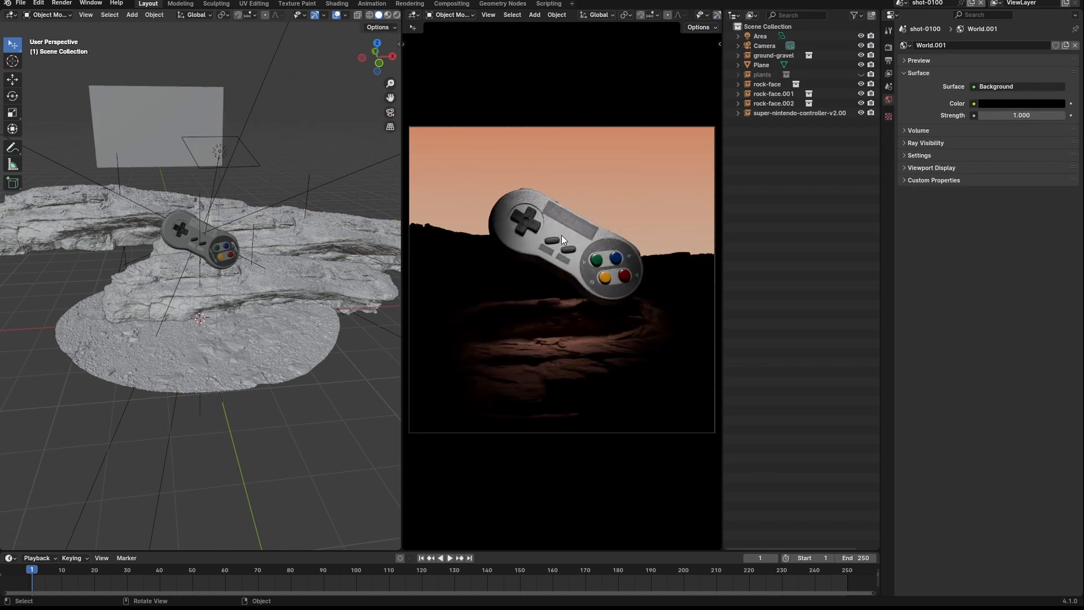
Duplicate the overhead area light, dim the copy to 220.58 mW, and aim it at the controller's outer edge beside the D-pad
click(251, 154)
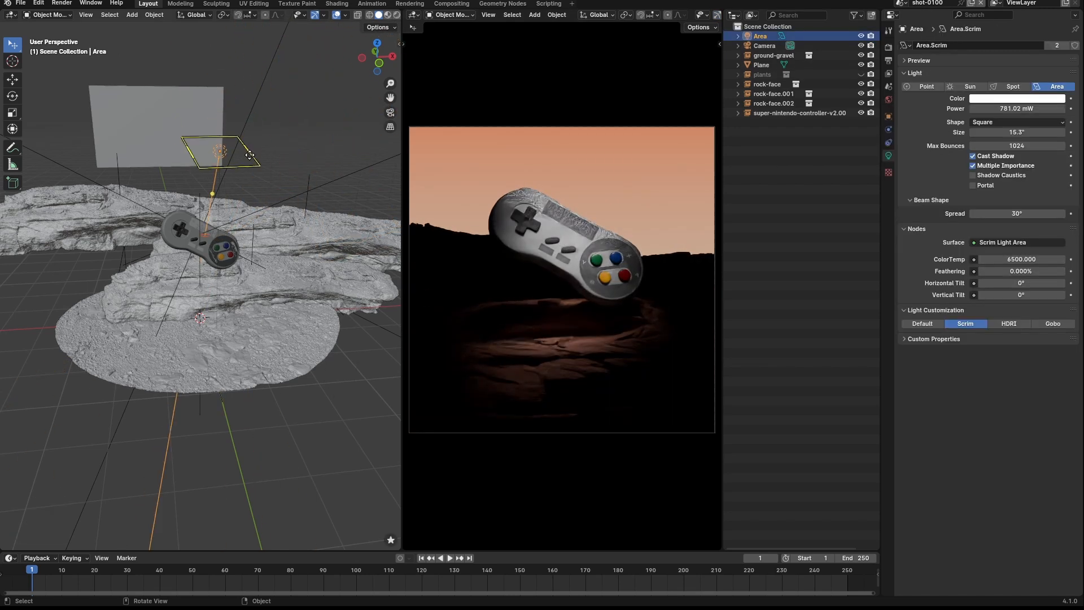
right_click(574, 244)
mouse_move(575, 242)
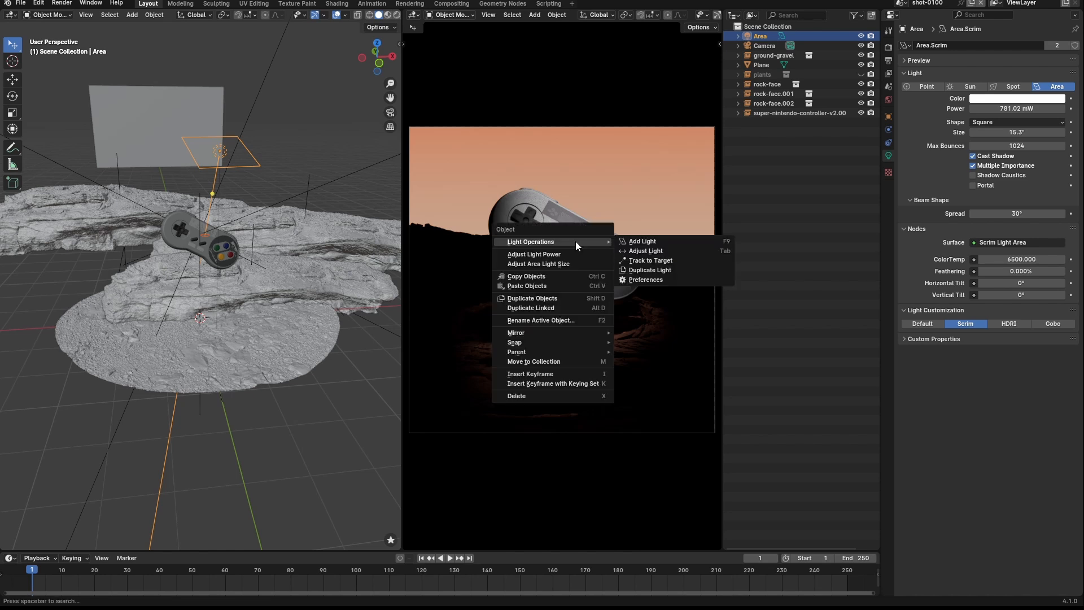
click(642, 271)
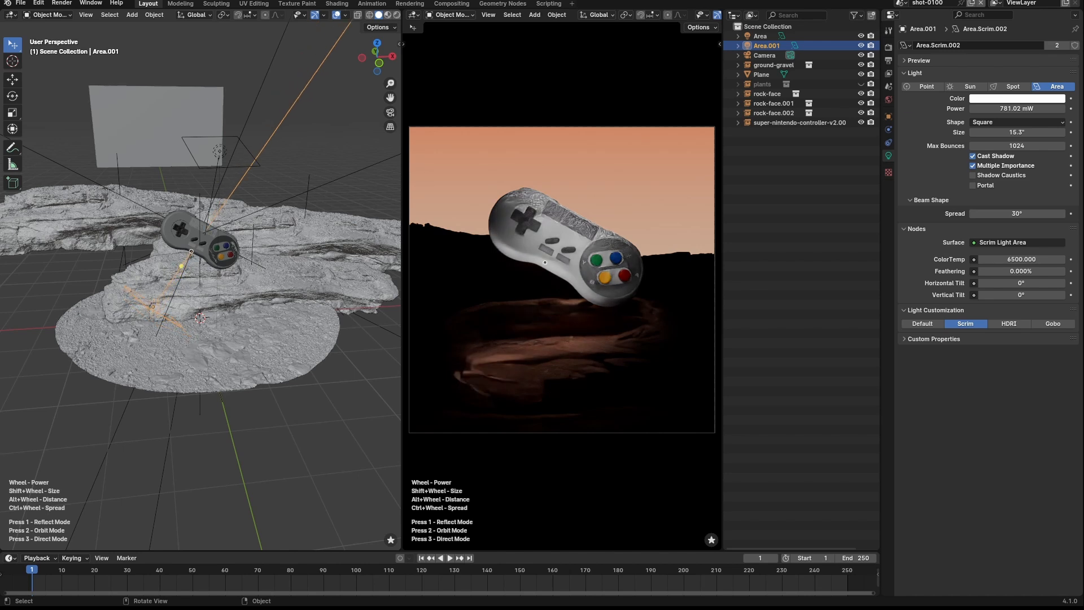
scroll(540, 262, down, 3)
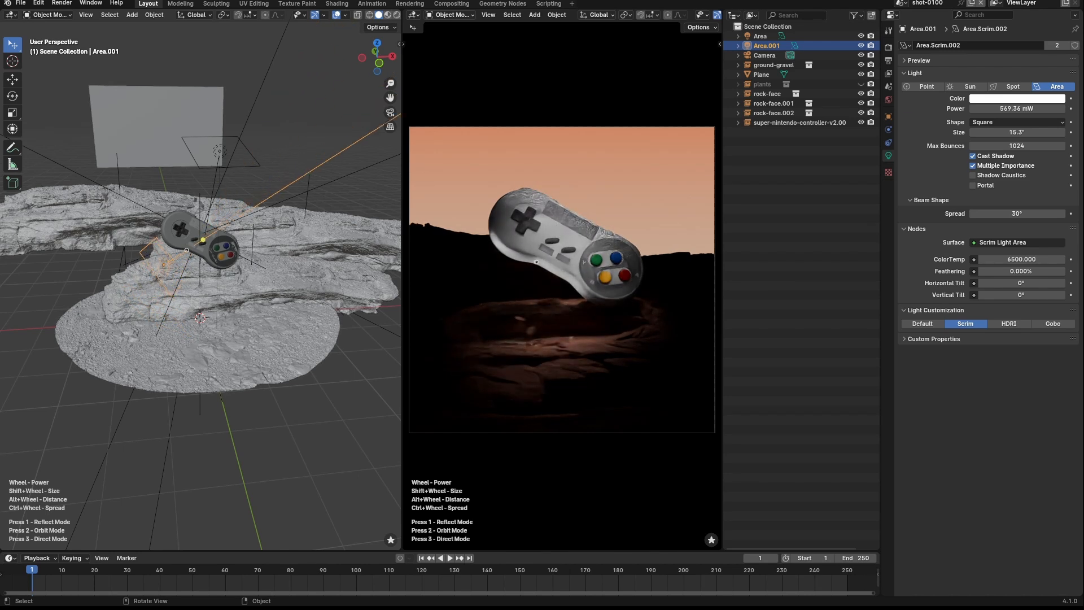
scroll(536, 262, down, 9)
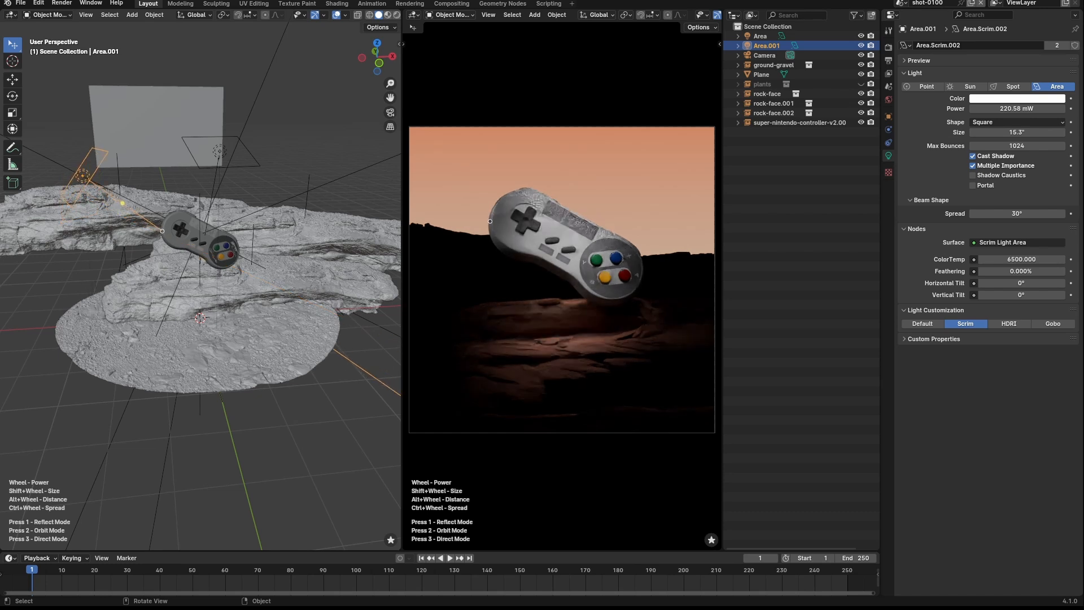
click(490, 222)
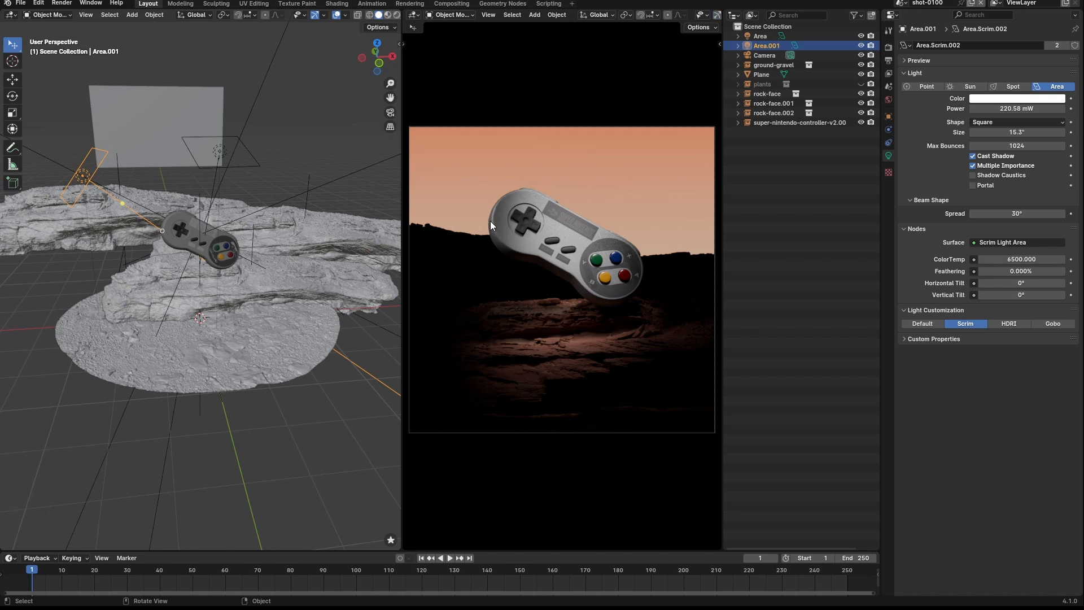
Duplicate the D-pad-side light, dim the copy to 160.8 mW, and aim it at the controller's outer edge beside the colored buttons
right_click(490, 222)
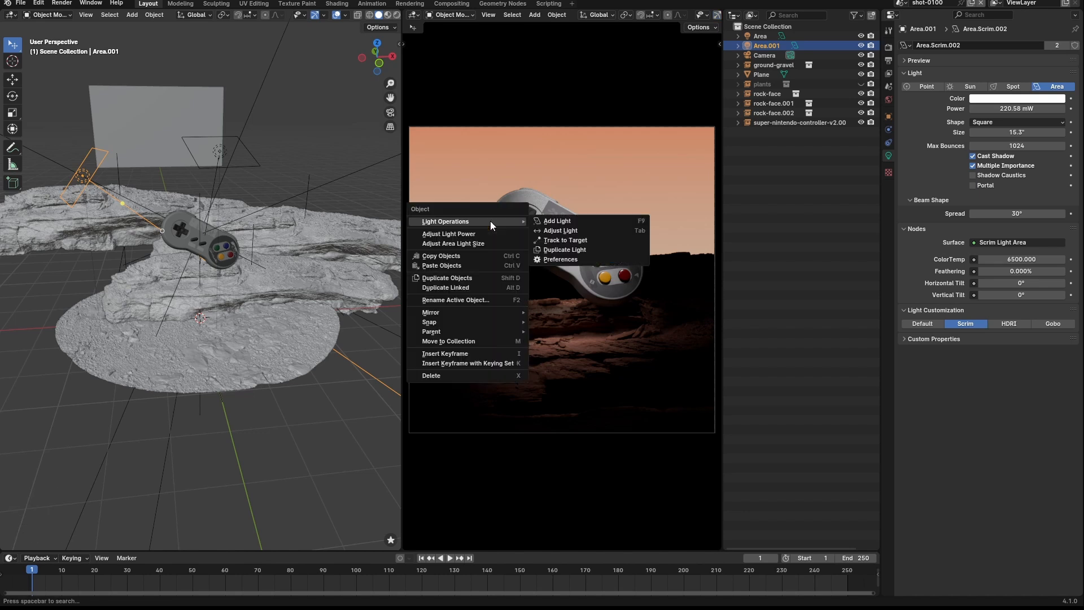
click(564, 250)
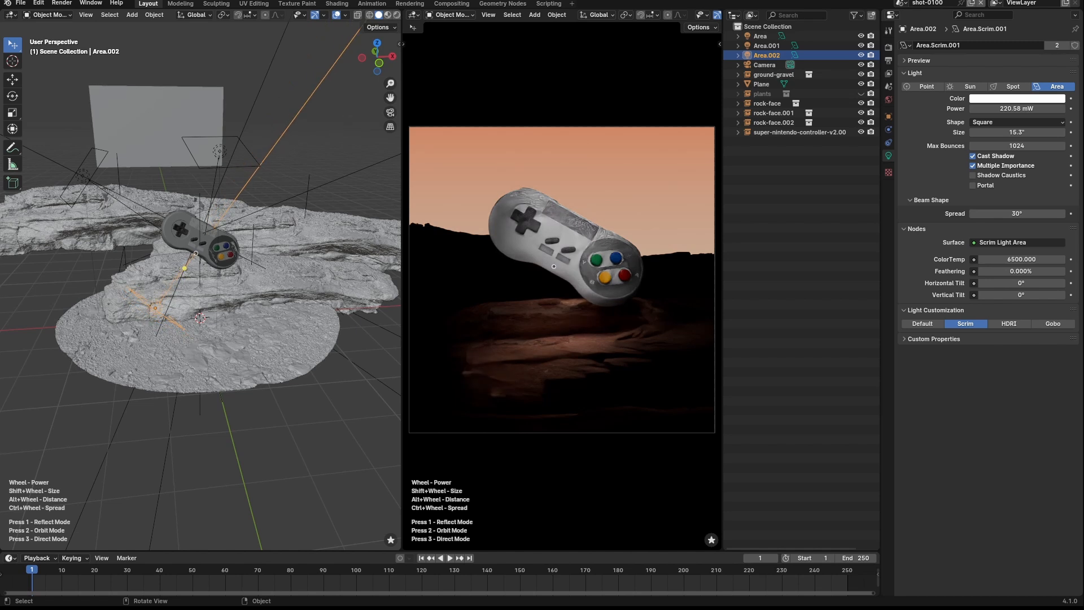
scroll(557, 266, down, 1)
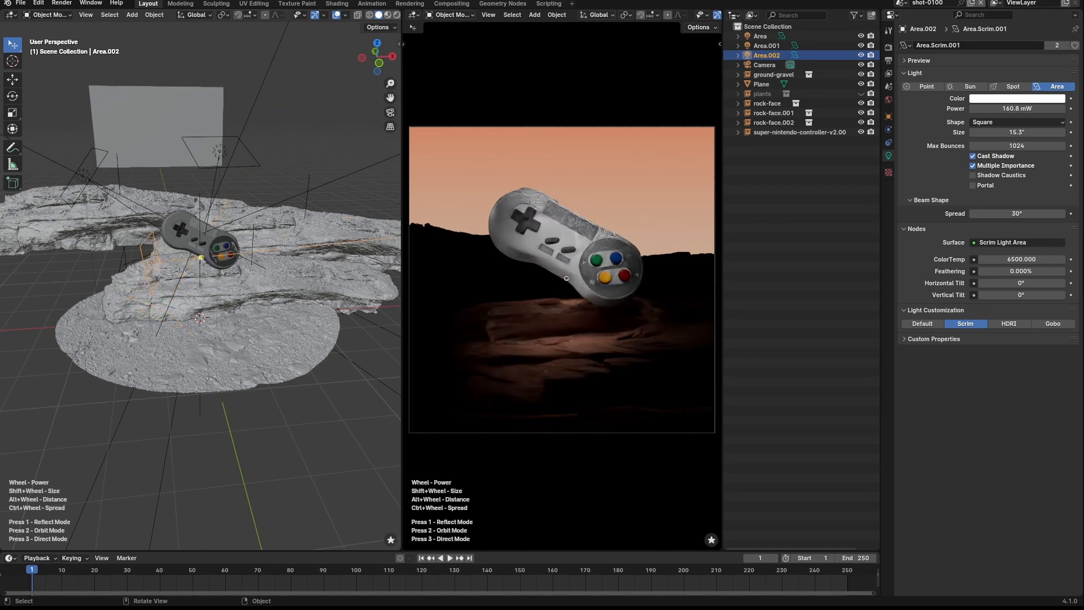
scroll(656, 302, down, 2)
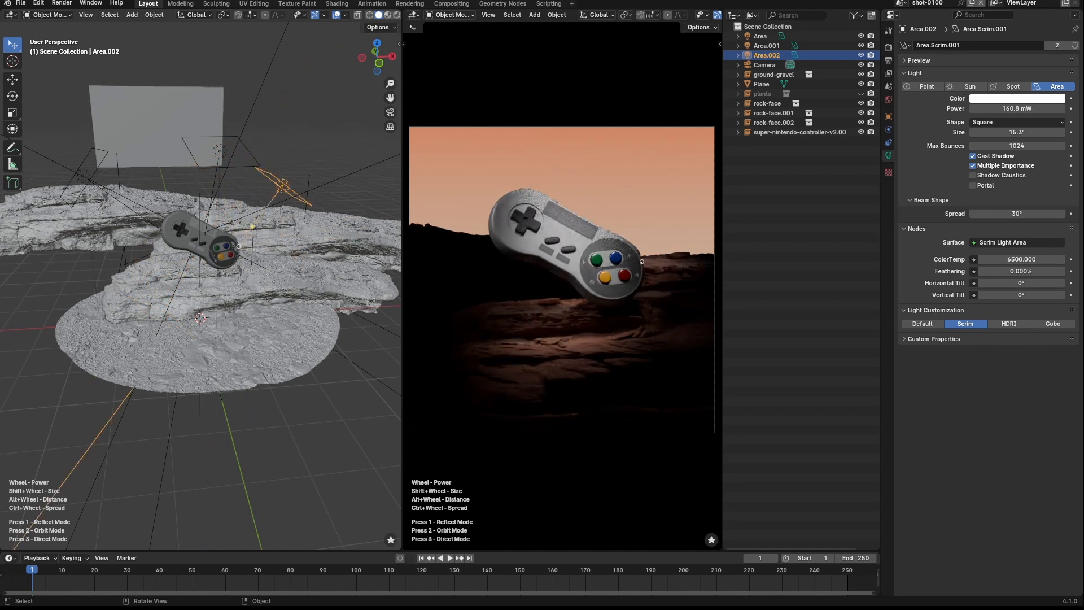
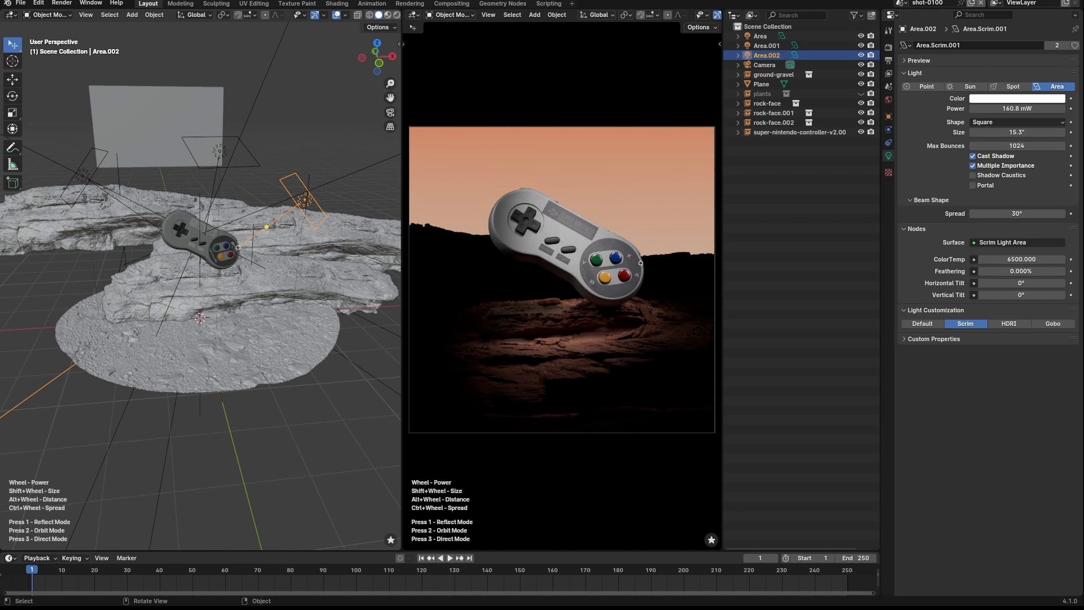
drag(640, 263, 624, 303)
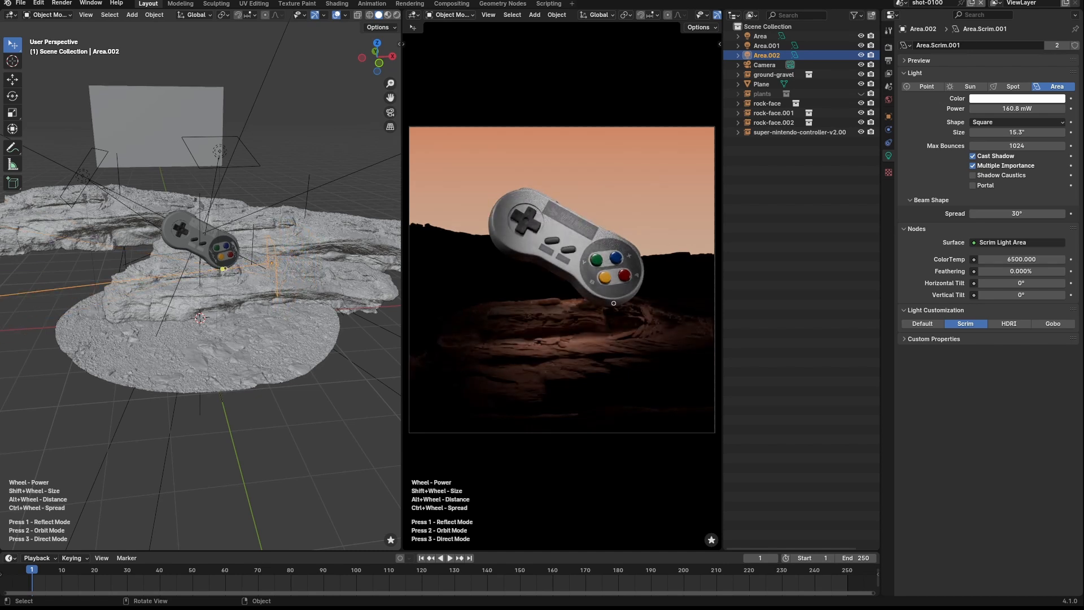
click(642, 278)
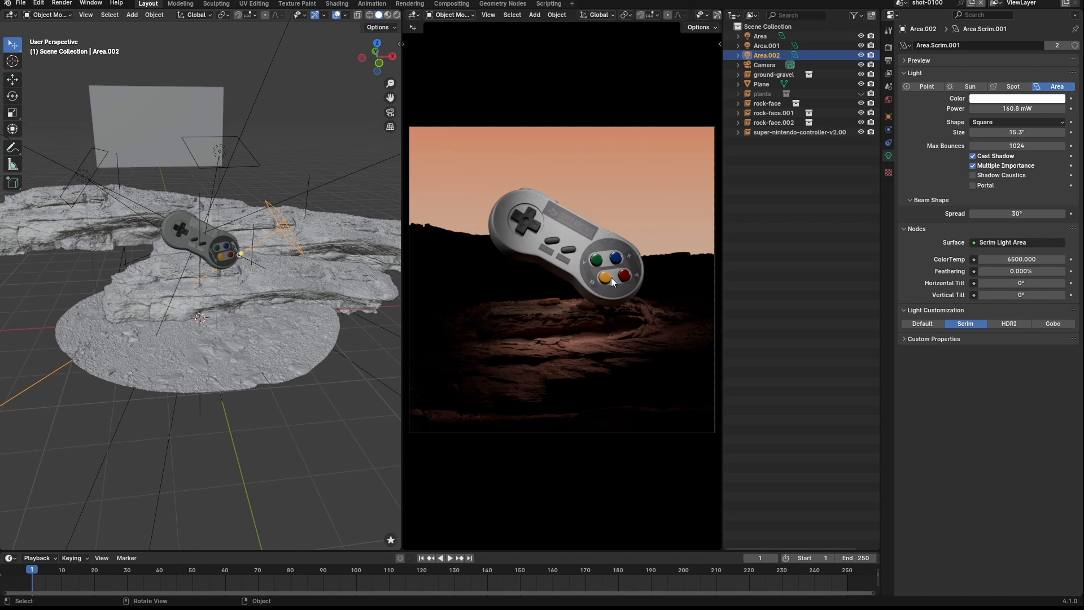
Duplicate the button-side light, dim the copy to 24.136 mW, and place it beneath the controller to light its lower edge
right_click(565, 246)
mouse_move(565, 246)
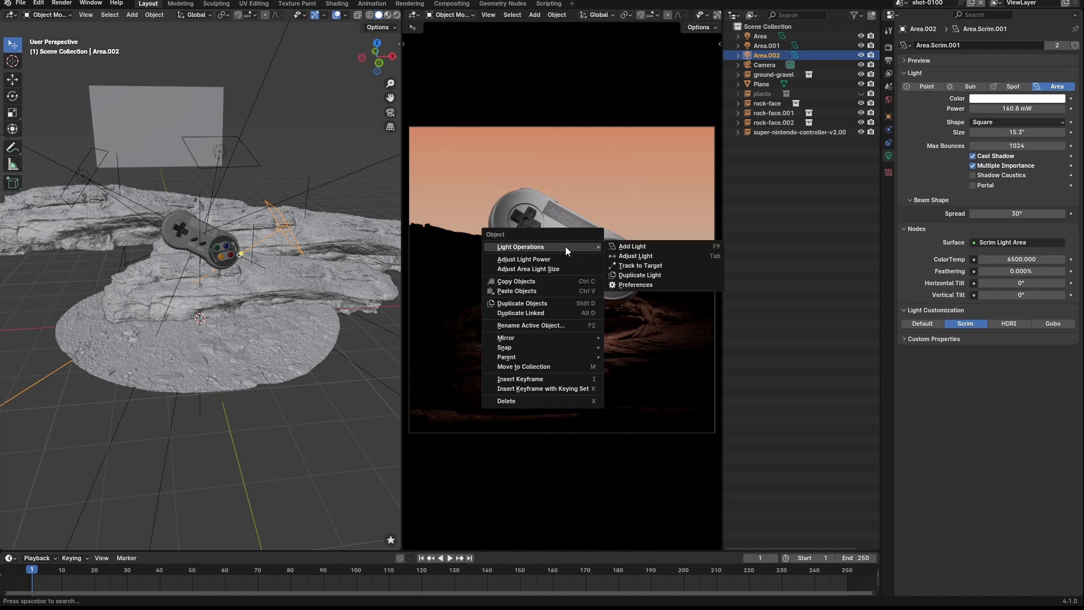
click(640, 275)
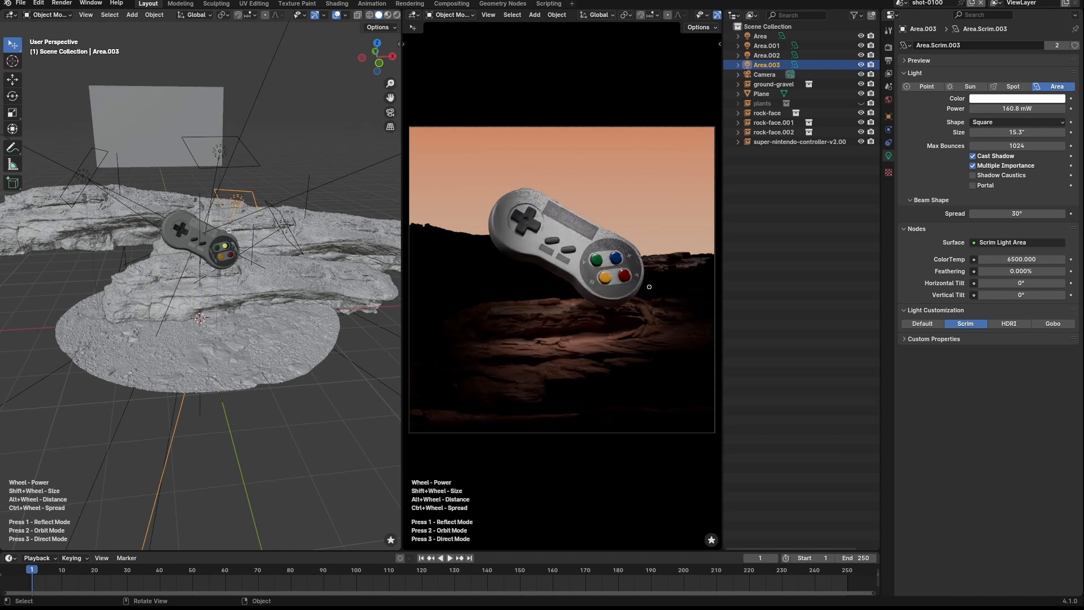
scroll(546, 262, down, 4)
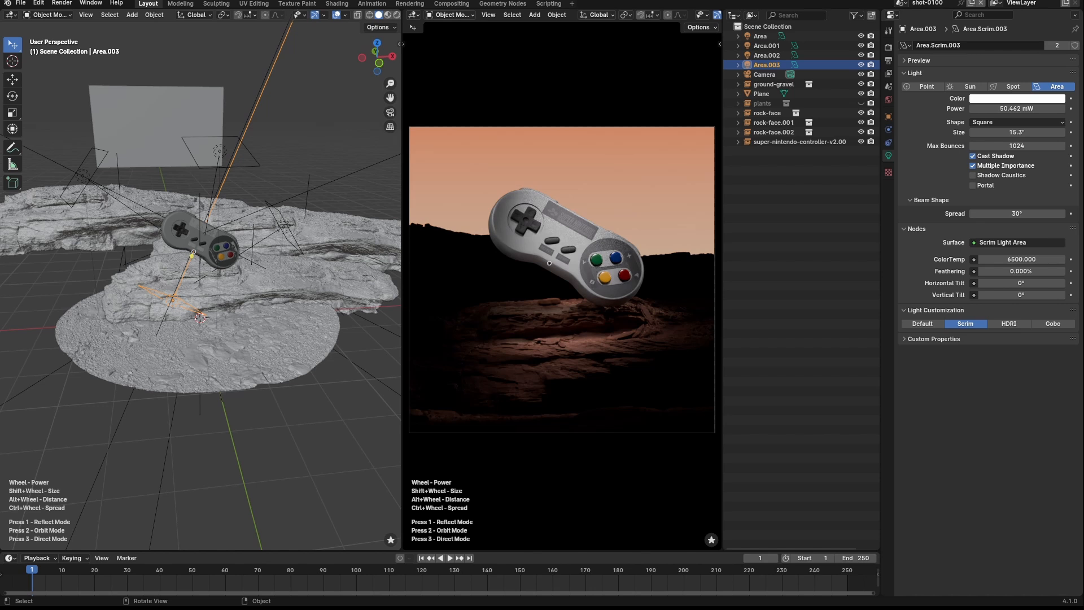
scroll(549, 262, down, 3)
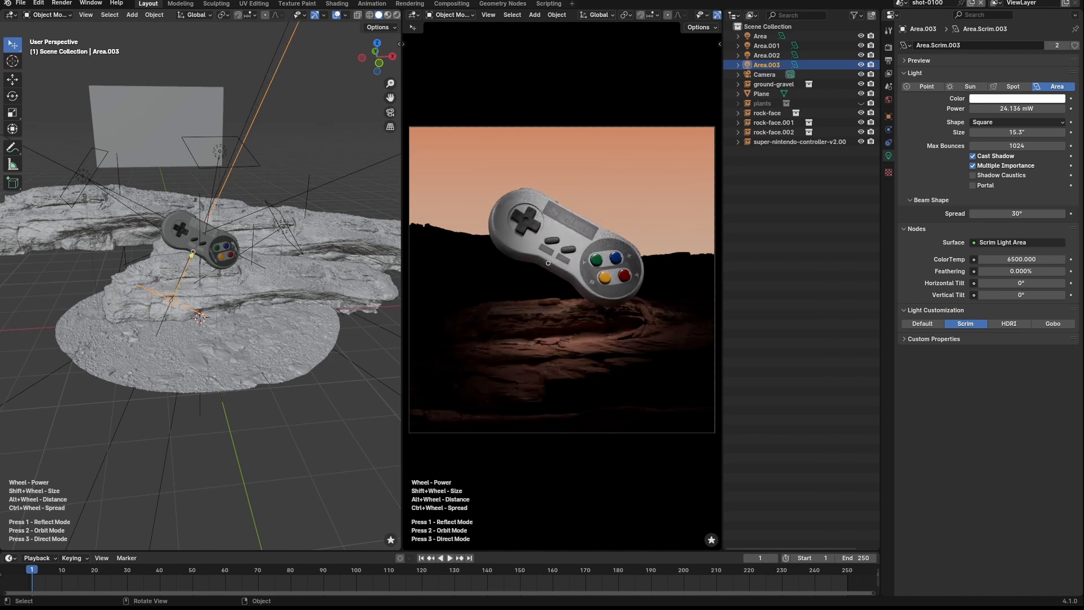
click(548, 263)
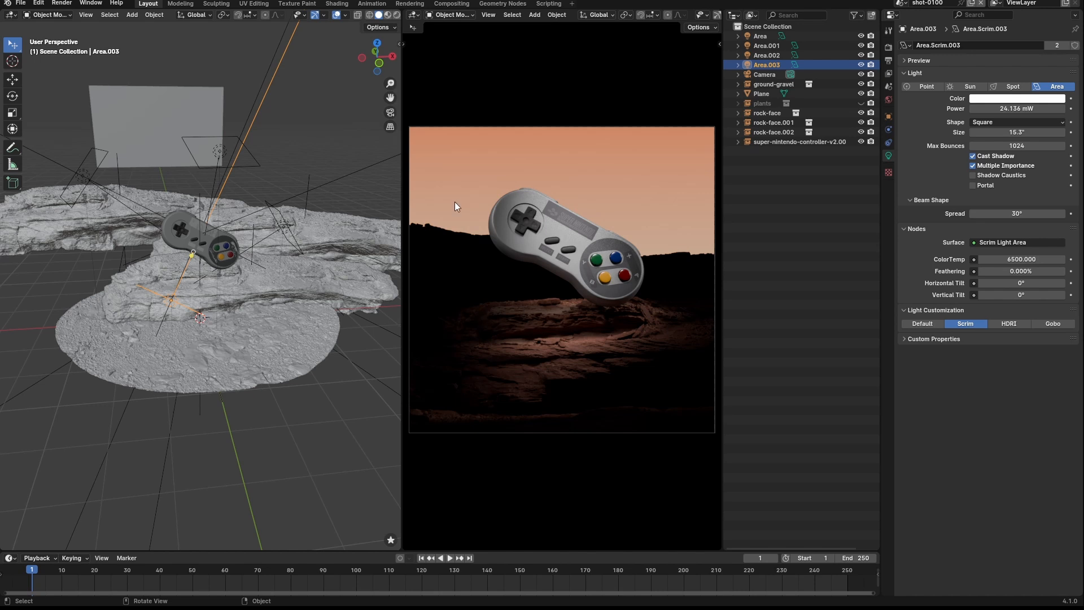
Add a 39.4" area light interactively on the dark foreground rocks below the controller, dimmed to 4.0107 W
middle_drag(136, 299, 245, 313)
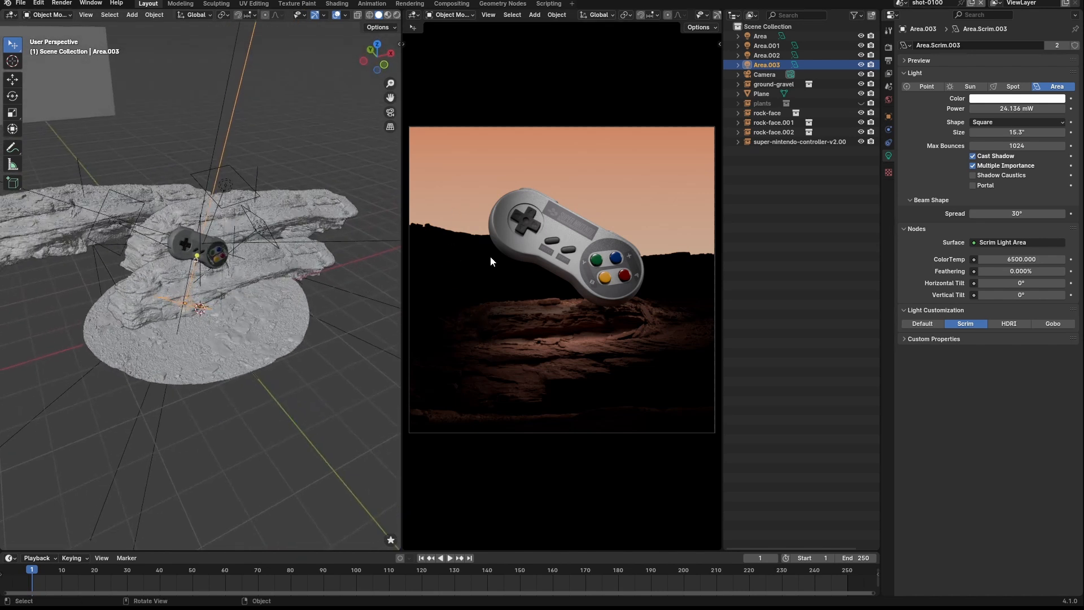
key(shift+e)
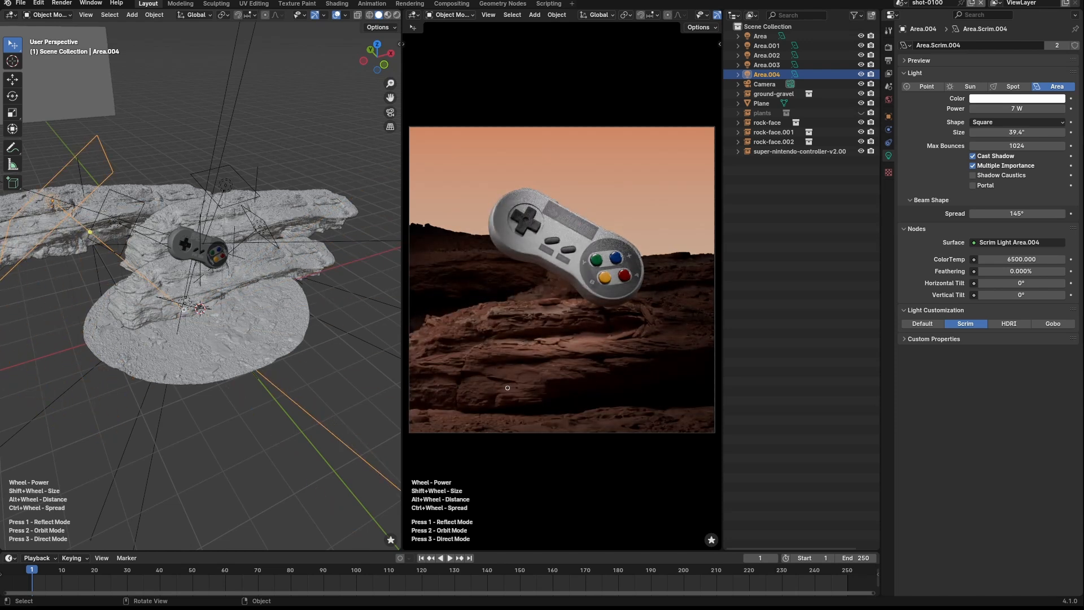
scroll(507, 388, down, 3)
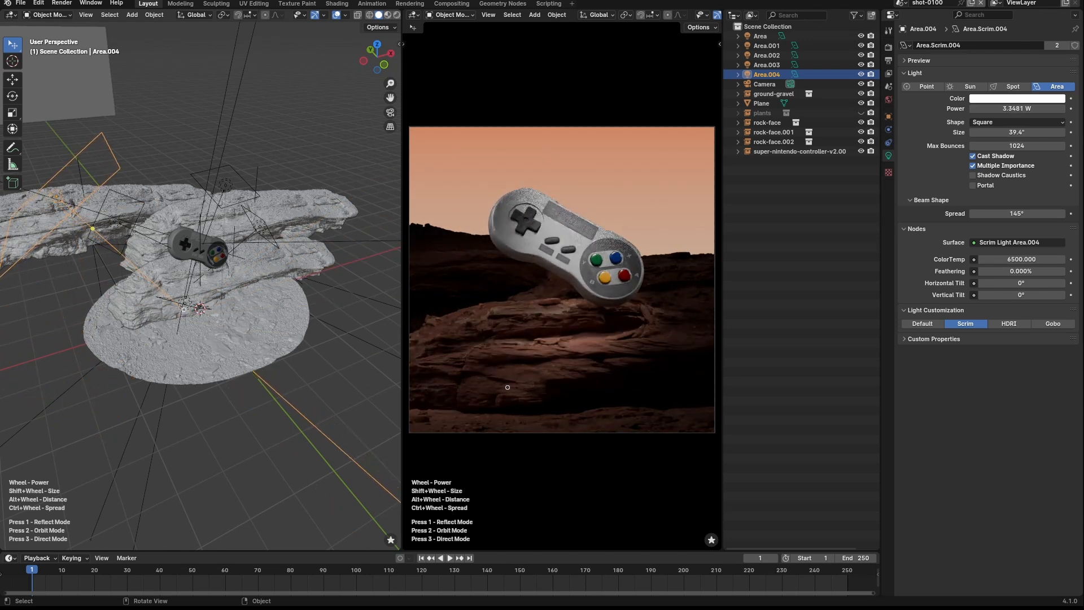
scroll(507, 388, up, 2)
click(508, 387)
Duplicate the new rock light in top view and place the copy over the rearmost rock, about 12.8" along X and 57.8" along Y
middle_drag(276, 324, 255, 379)
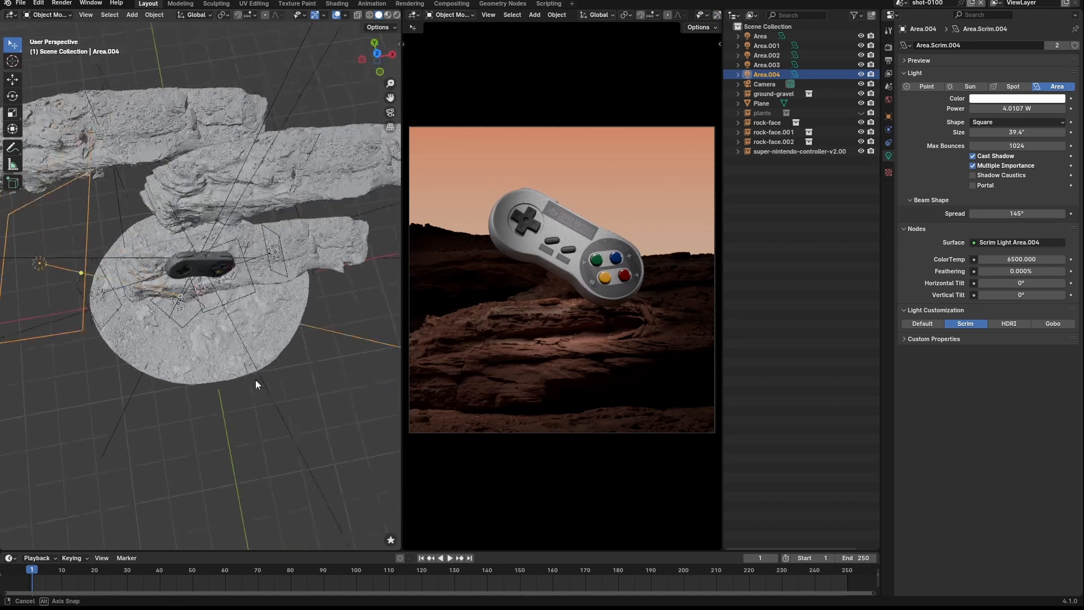
scroll(255, 378, down, 3)
key(grave)
click(275, 329)
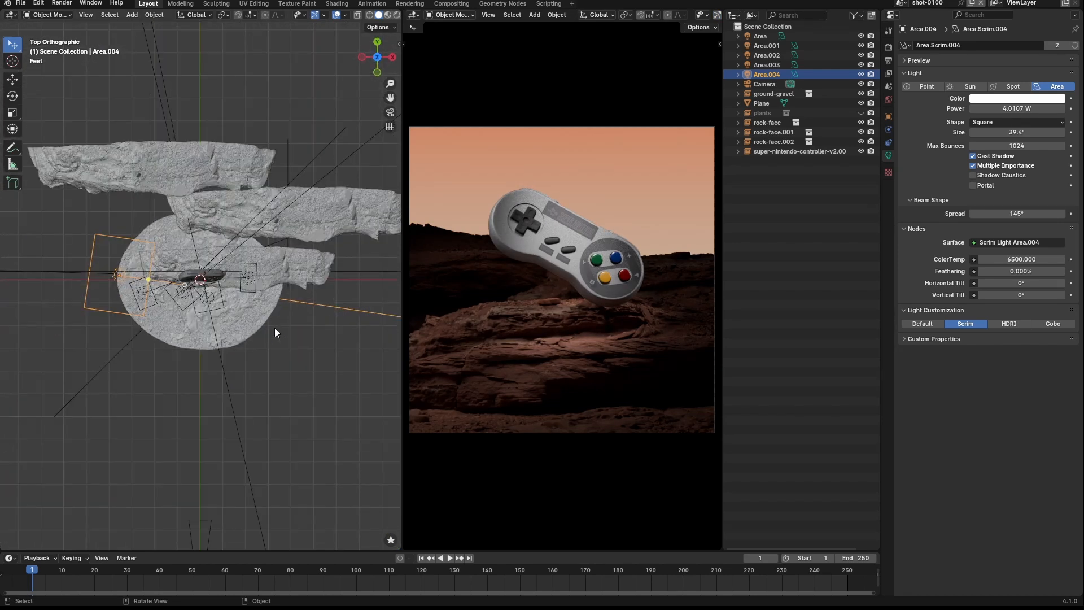
key(shift+d)
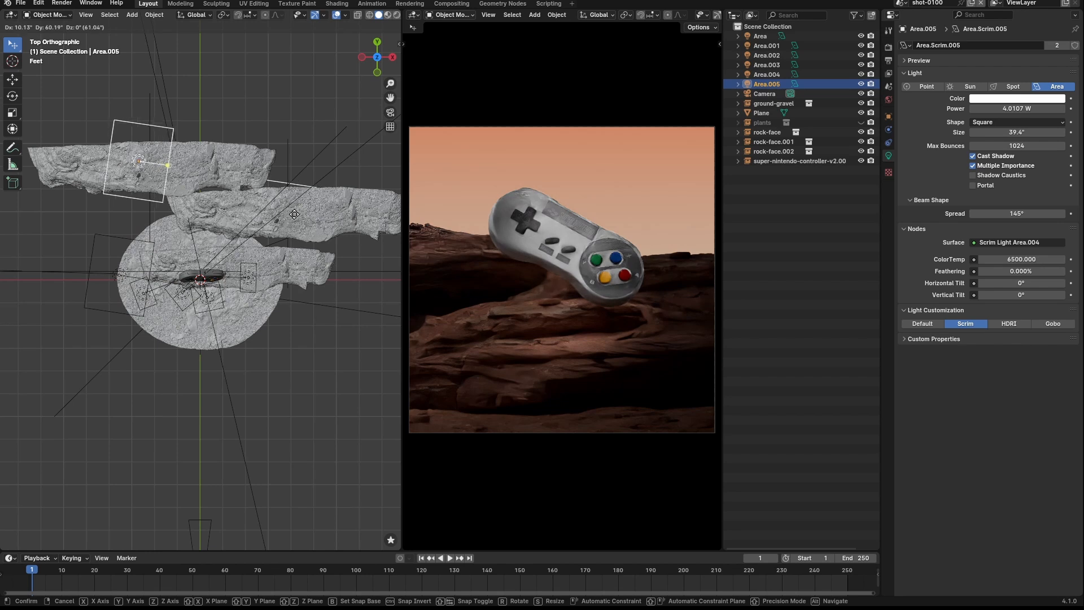
click(294, 218)
Raise the duplicated light about 22" above the rear rock in front view, shift it about 17" along X, and rotate it about 4.3°
middle_drag(290, 297, 260, 185)
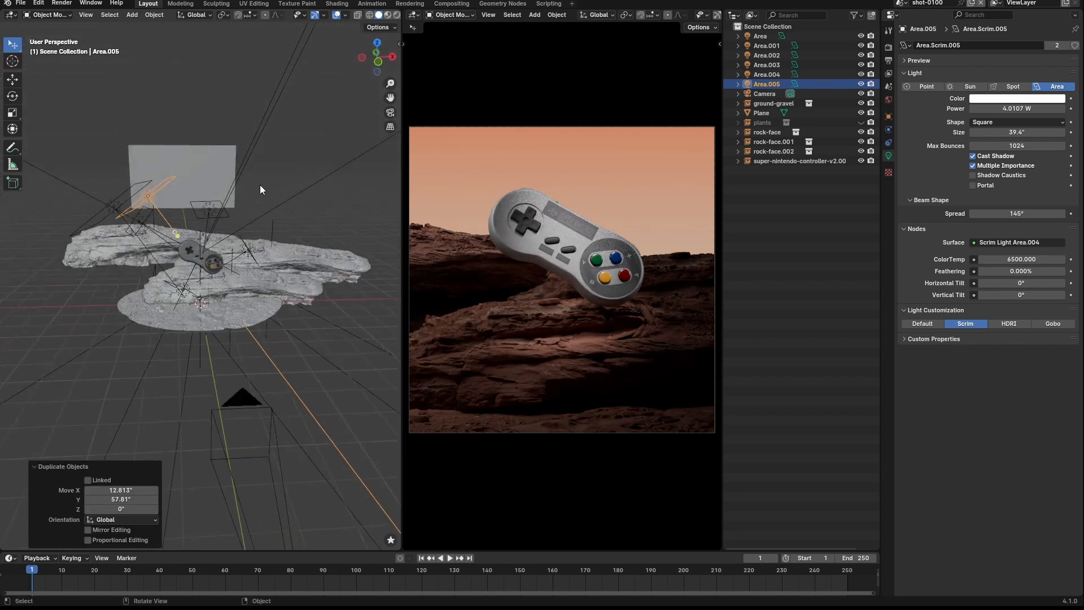
key(grave)
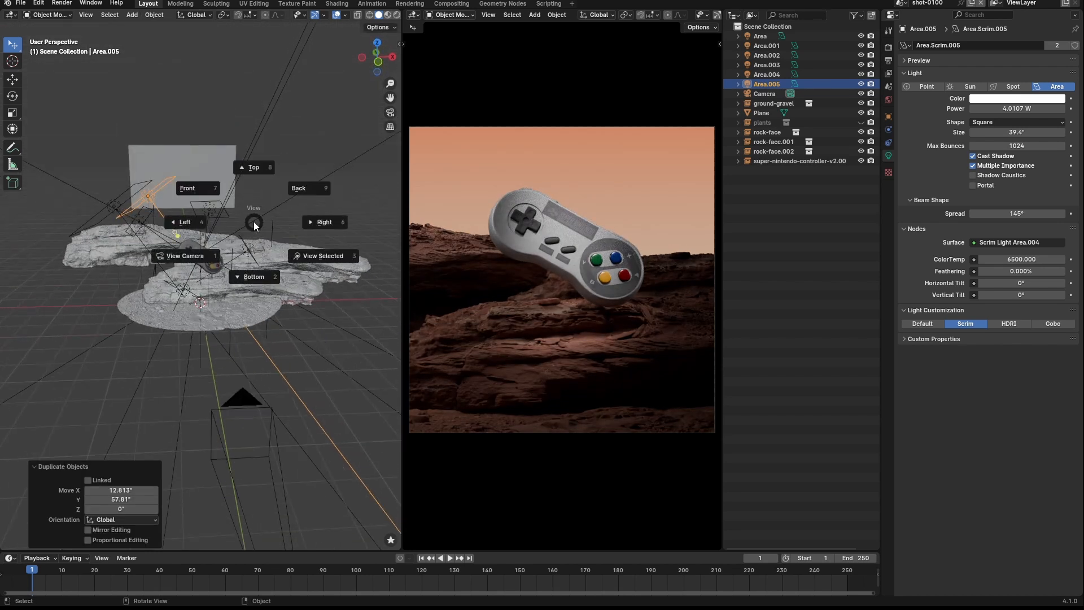
click(246, 160)
key(grave)
click(205, 135)
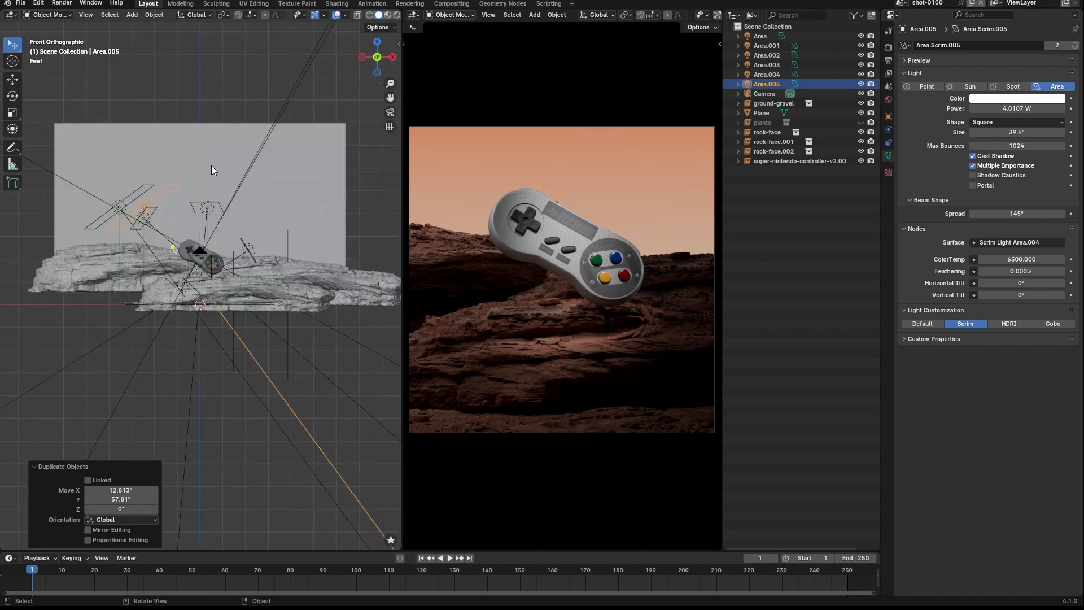
key(g)
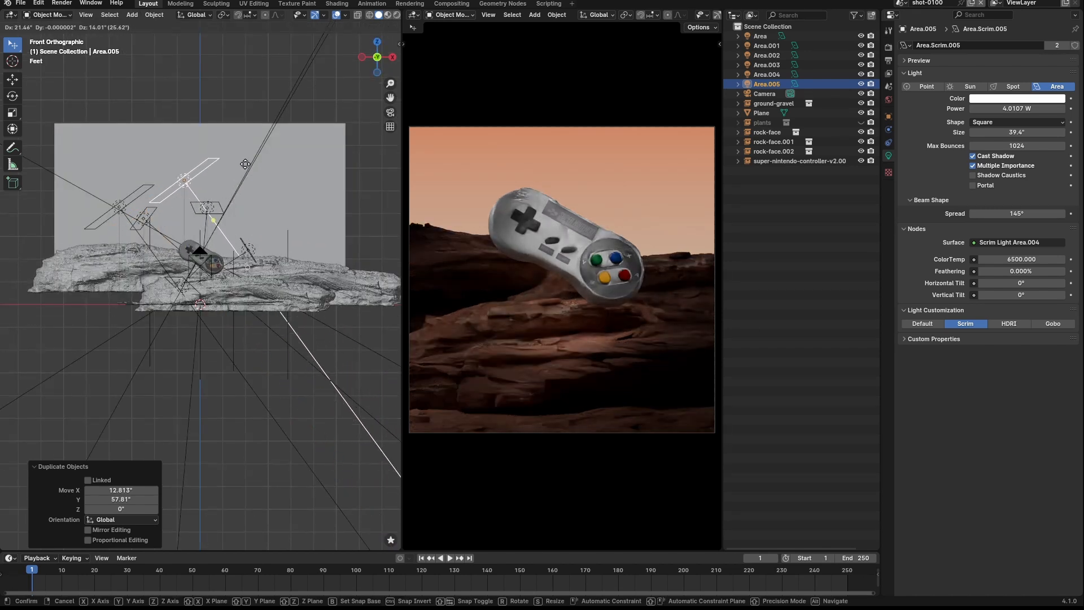
click(229, 148)
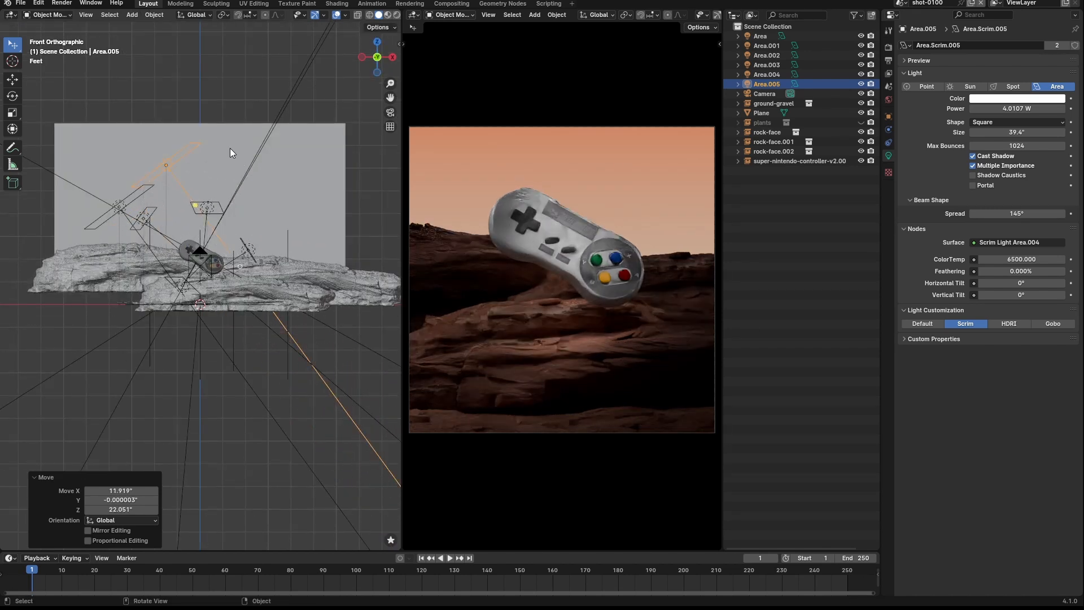
key(r)
click(226, 156)
key(g)
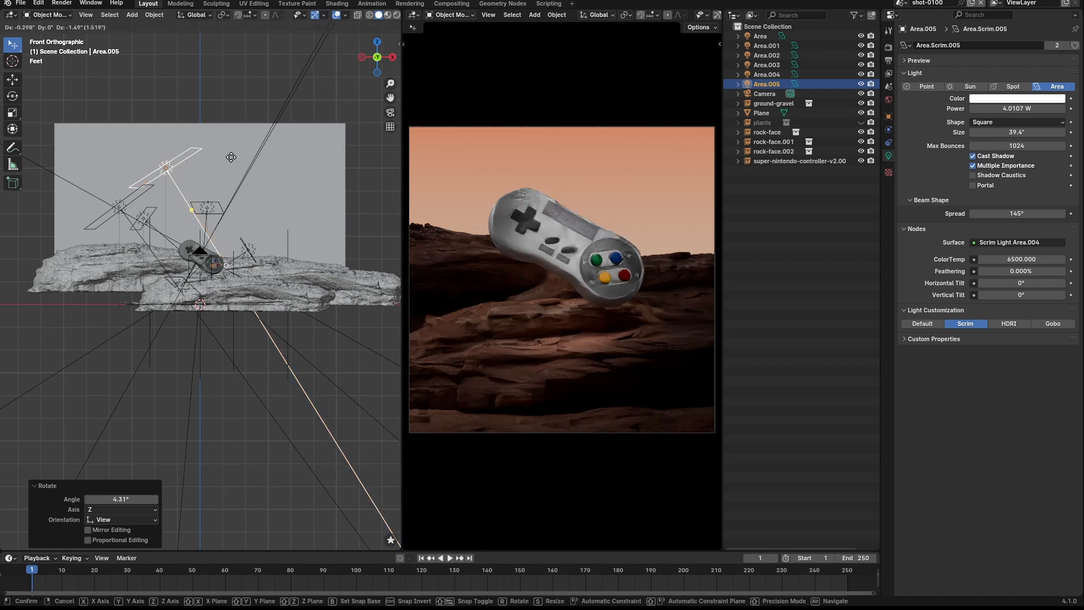
click(243, 155)
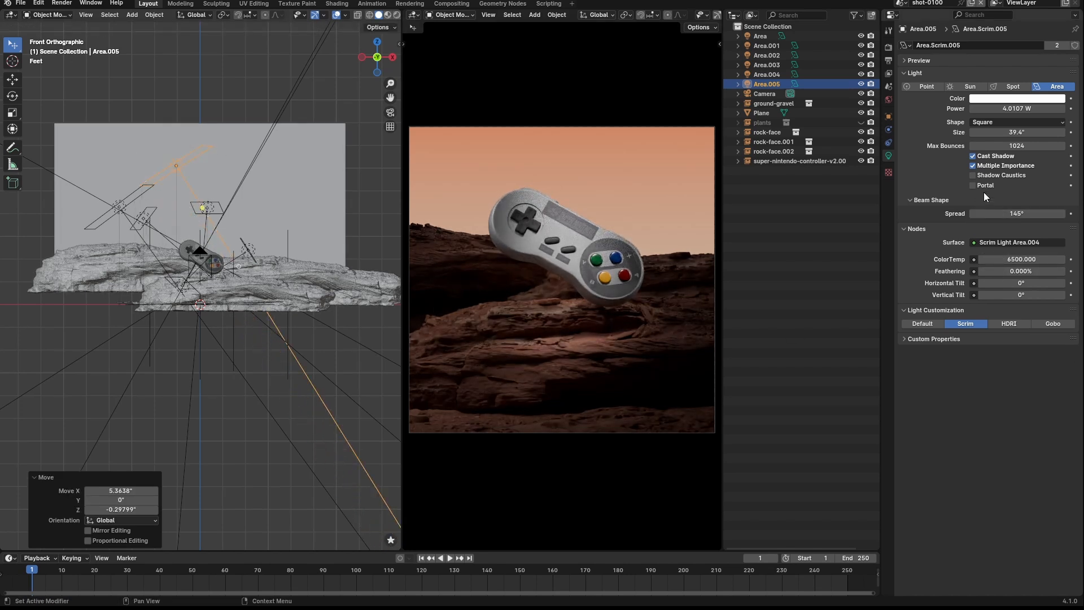
Set the power of the rear rock's area light to 16 W
click(1001, 108)
text(16)
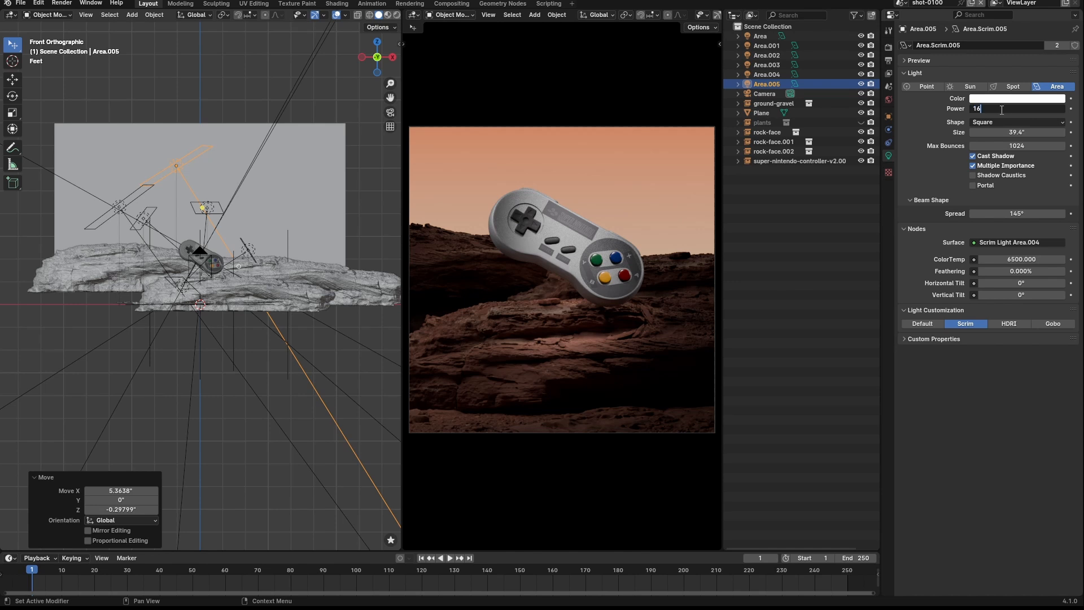
key(Return)
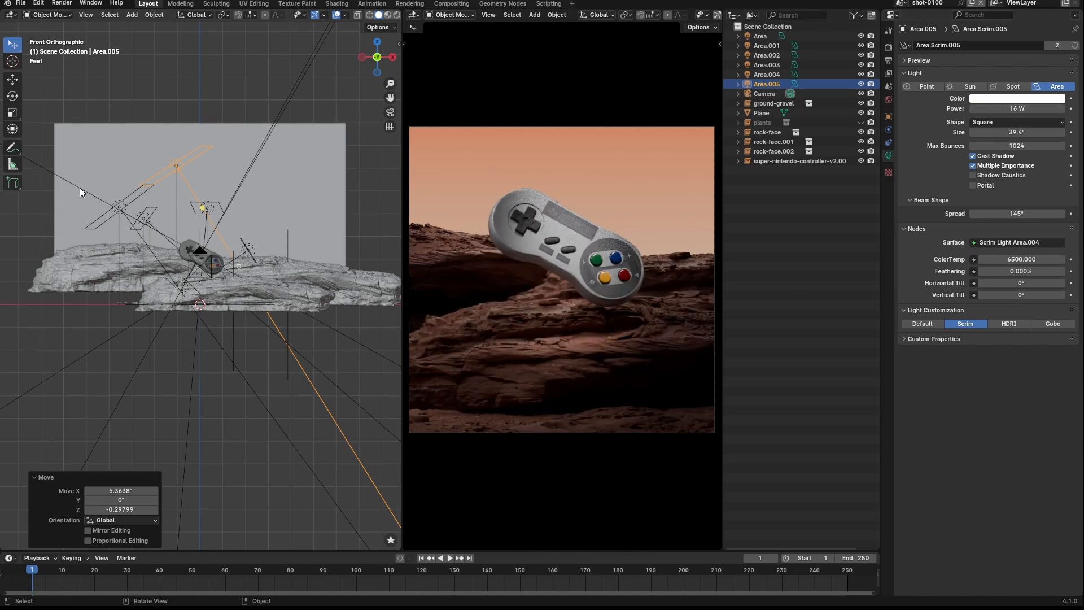
Inspect the placement of the lights around the rocks from several angles and from above
mouse_move(196, 205)
middle_down()
mouse_move(194, 243)
mouse_move(165, 241)
mouse_move(225, 197)
mouse_move(194, 189)
mouse_move(205, 198)
mouse_move(194, 199)
middle_up()
scroll(223, 198, down, 5)
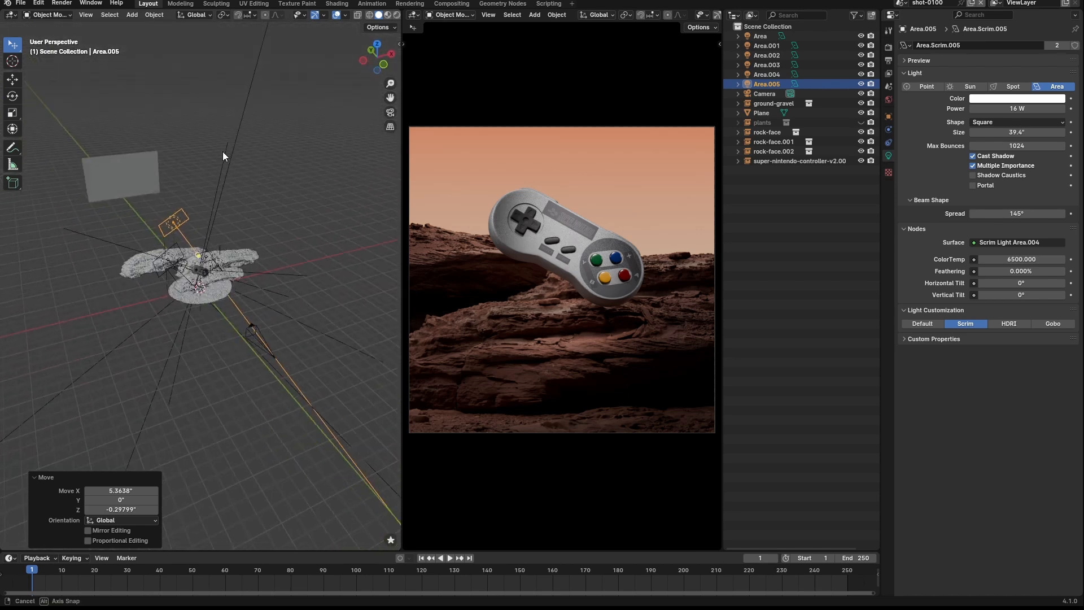
middle_drag(224, 148, 255, 173)
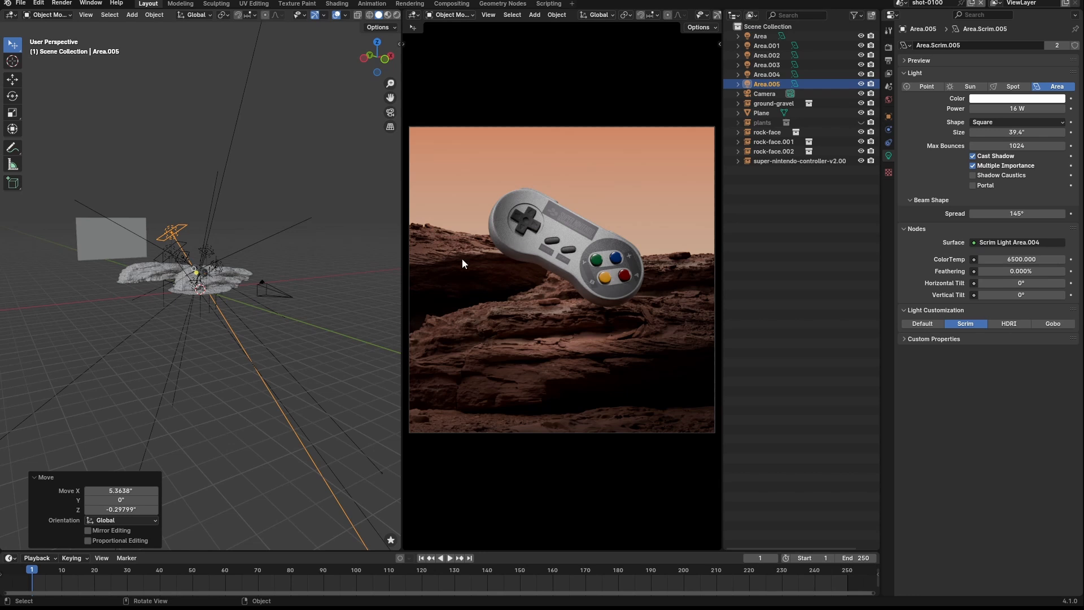
middle_drag(56, 276, 134, 307)
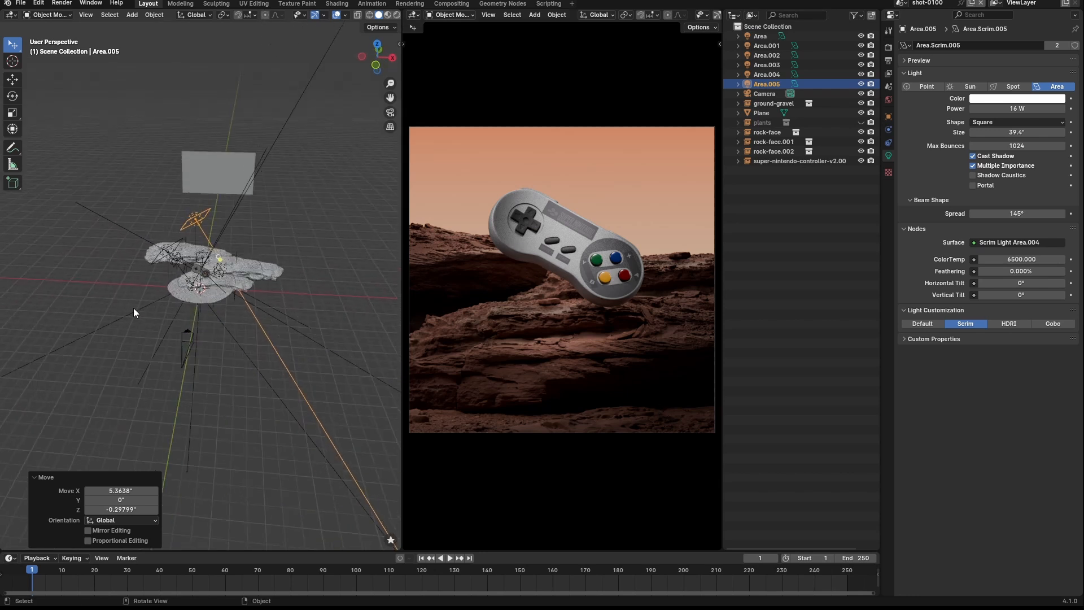
key(grave)
click(168, 244)
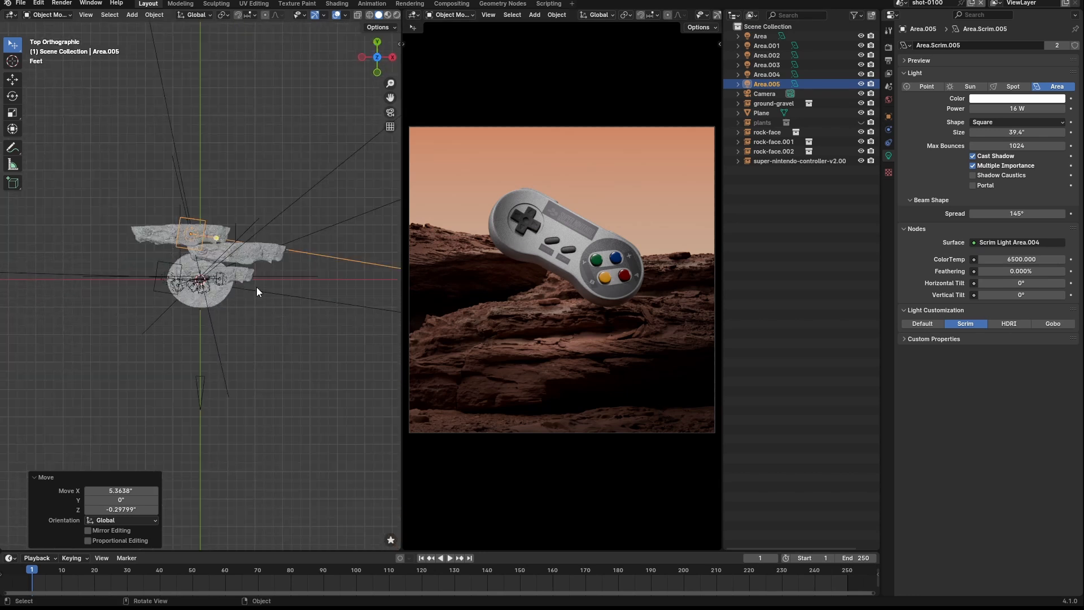
scroll(257, 286, up, 5)
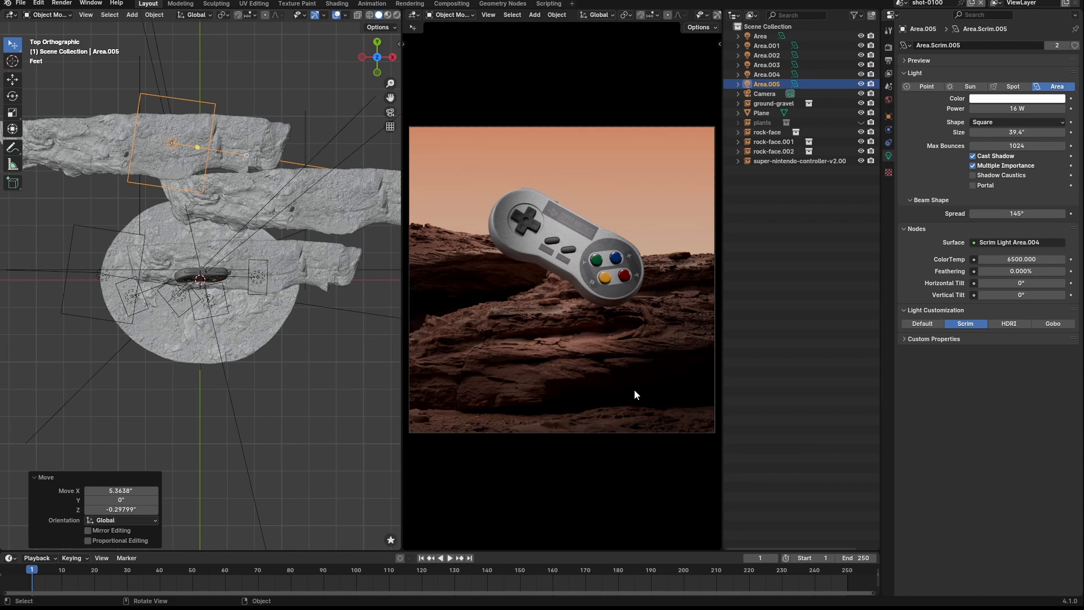
Add another 39.4" area light on the shadowed rocks below the colored-button side of the controller, dimmed to 4.3676 W
key(shift+e)
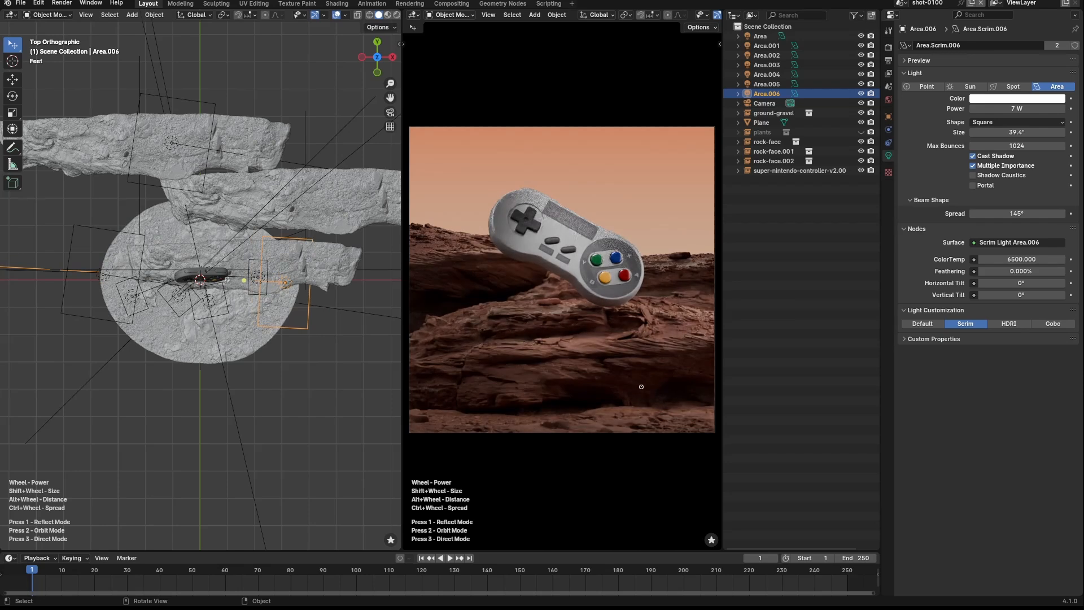
scroll(641, 386, down, 8)
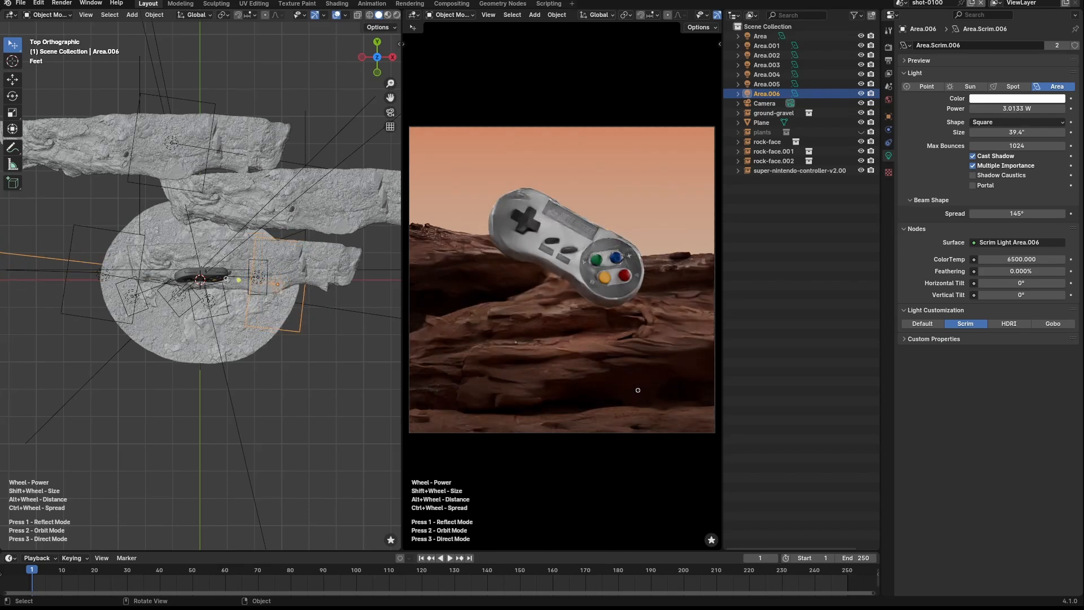
scroll(637, 389, up, 2)
scroll(637, 388, up, 2)
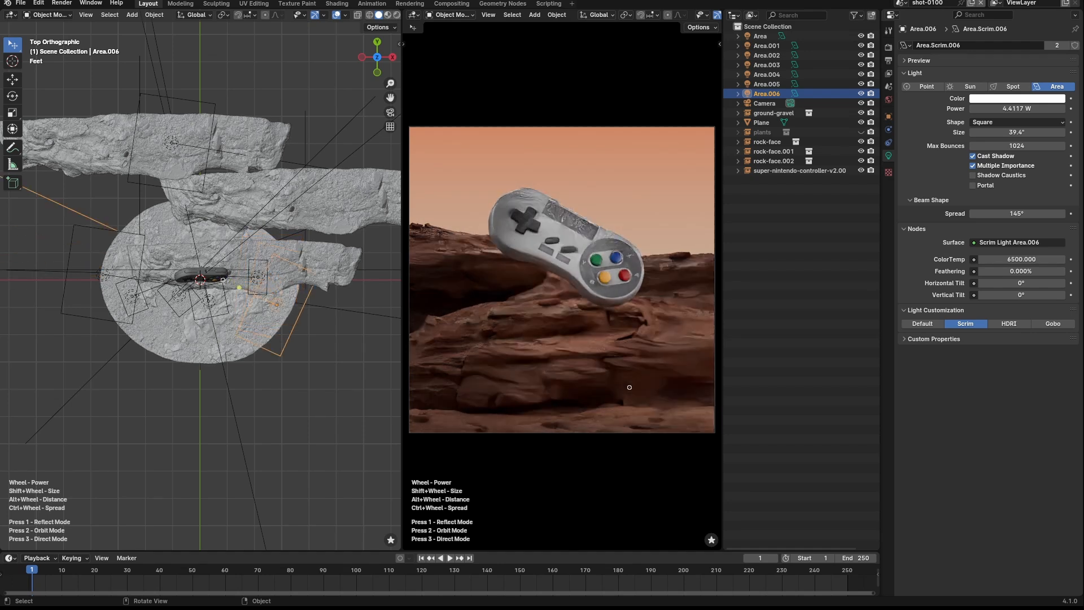
scroll(629, 387, up, 1)
scroll(629, 387, down, 1)
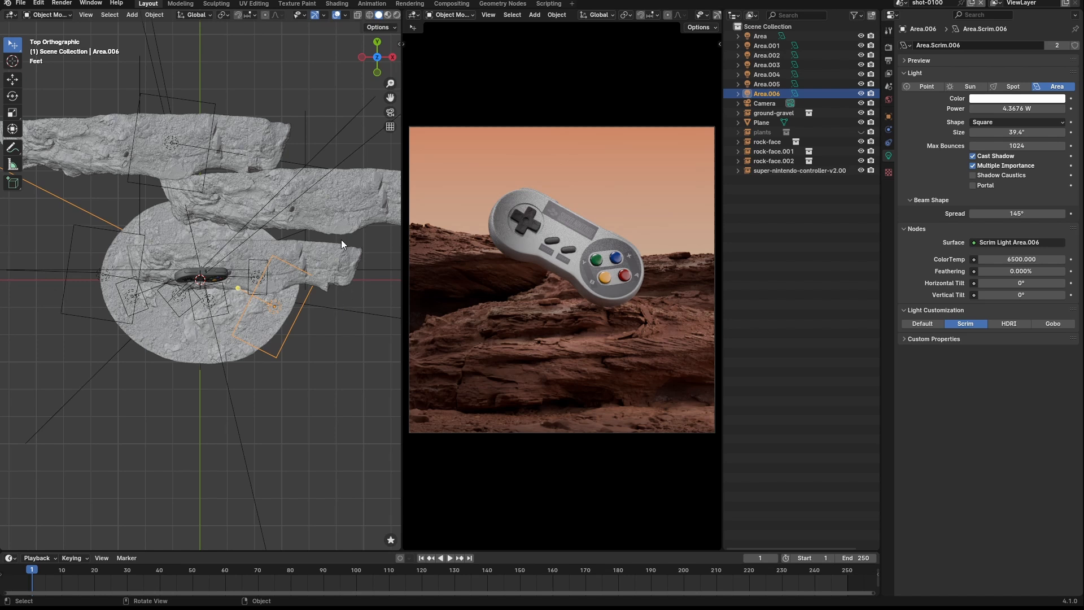
Unhide the plants collection in the scene
middle_drag(17, 192, 34, 198)
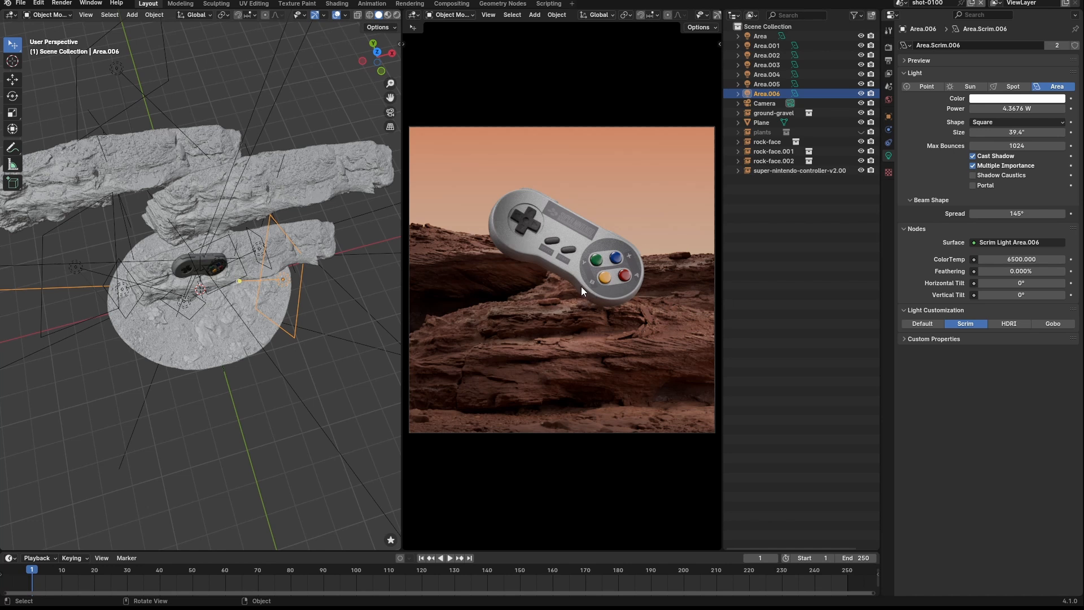
middle_drag(152, 304, 176, 264)
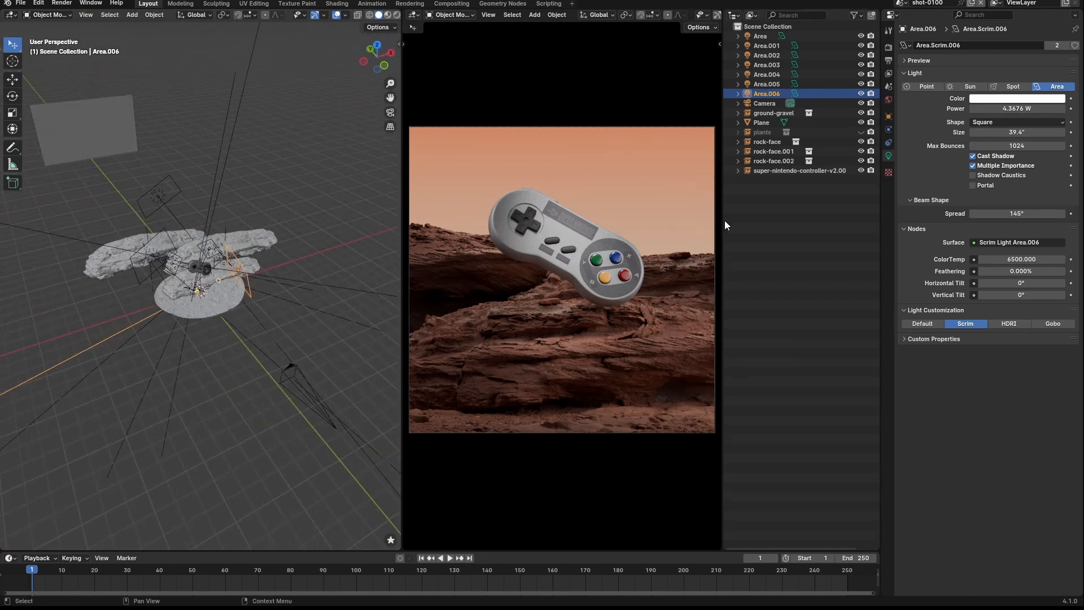
click(860, 132)
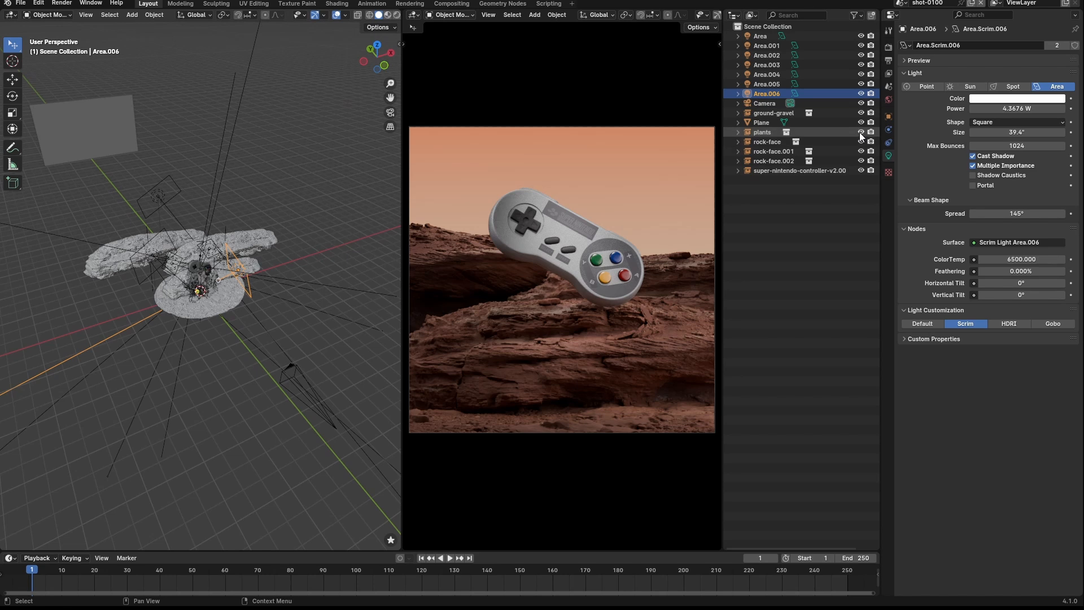
middle_drag(202, 408, 192, 309)
scroll(192, 309, up, 3)
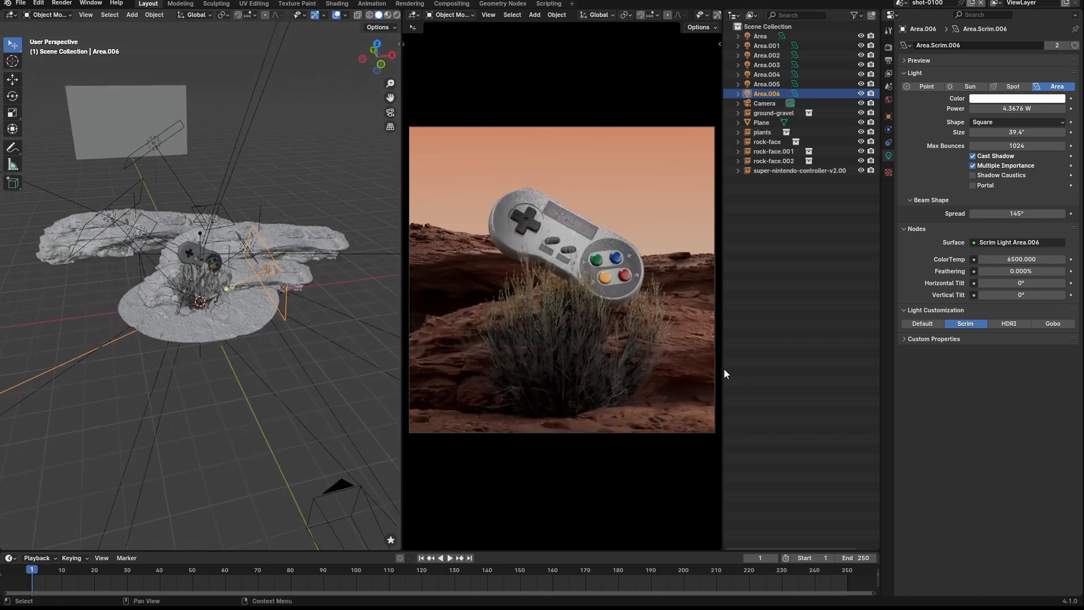
Move the plants back into the gap between the rocks, about -20.2" along X, 36.8" along Y and -4.2" along Z
click(575, 355)
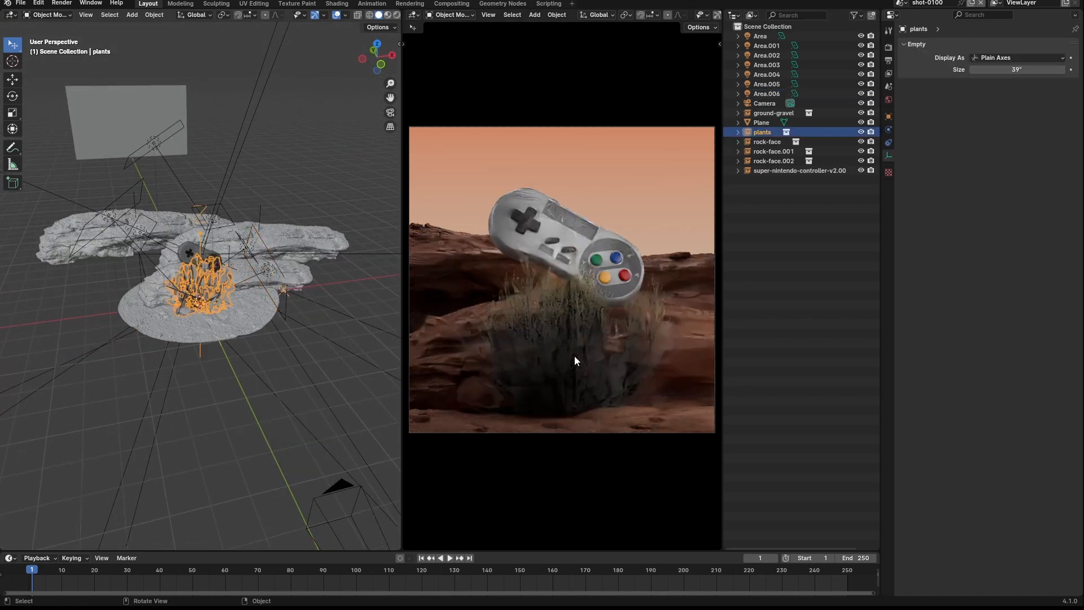
mouse_move(252, 325)
middle_down()
mouse_move(246, 379)
mouse_move(239, 334)
middle_up()
scroll(244, 324, up, 1)
key(g)
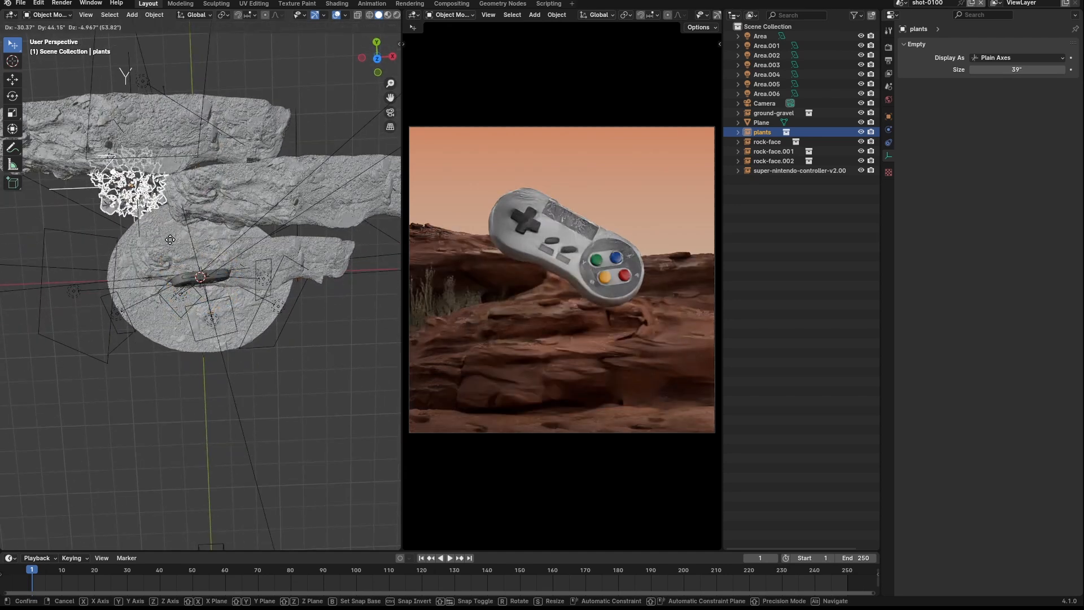
click(205, 254)
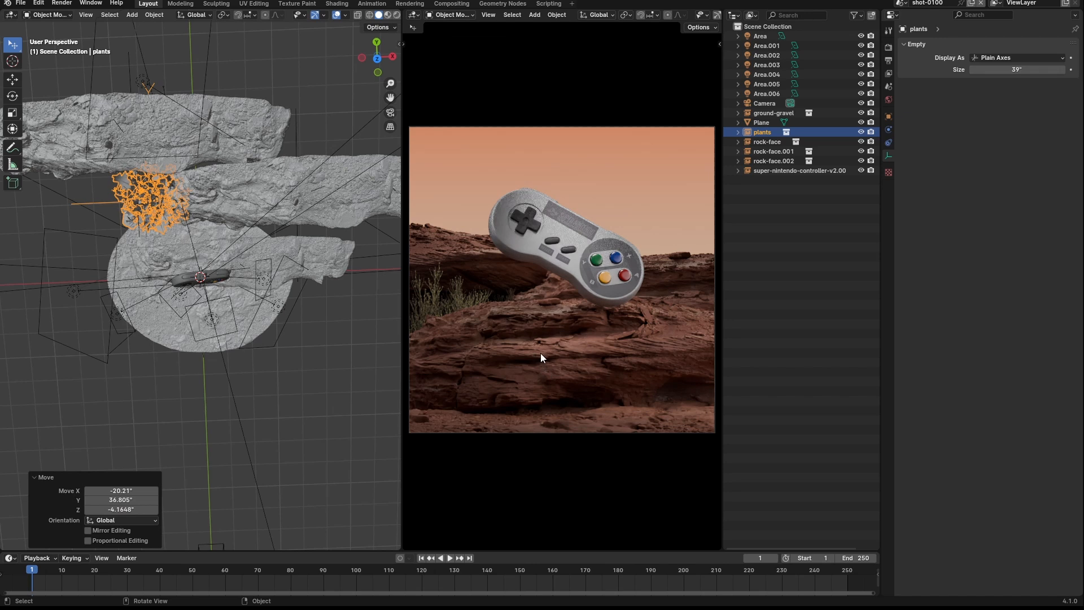
Raise the plants about 7.5", scale them to 0.855, and nudge them about -4.4" along X and 2.4" along Z
key(g)
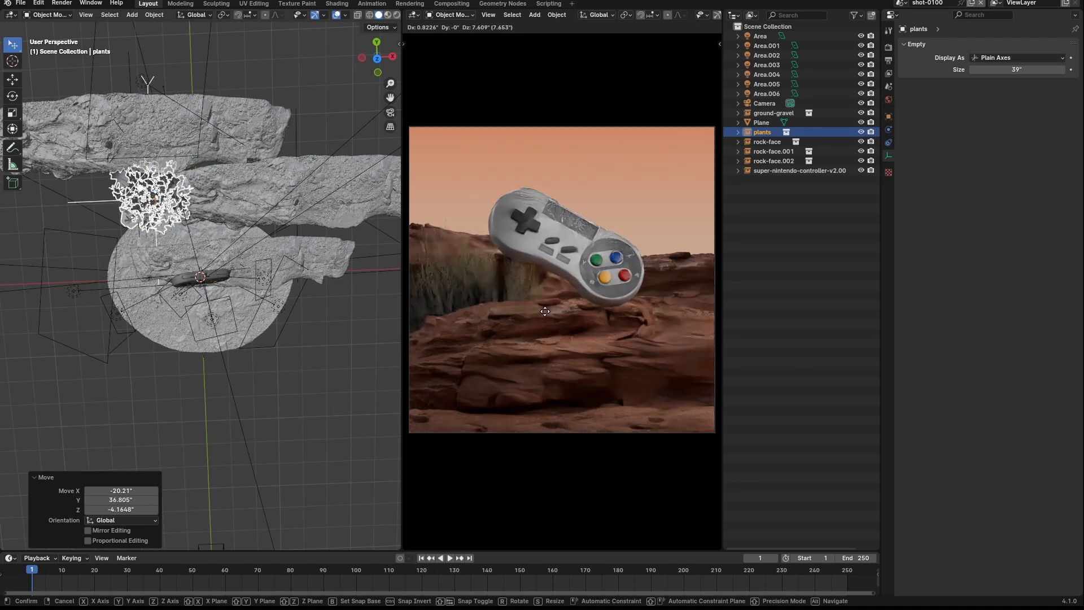
click(545, 311)
key(s)
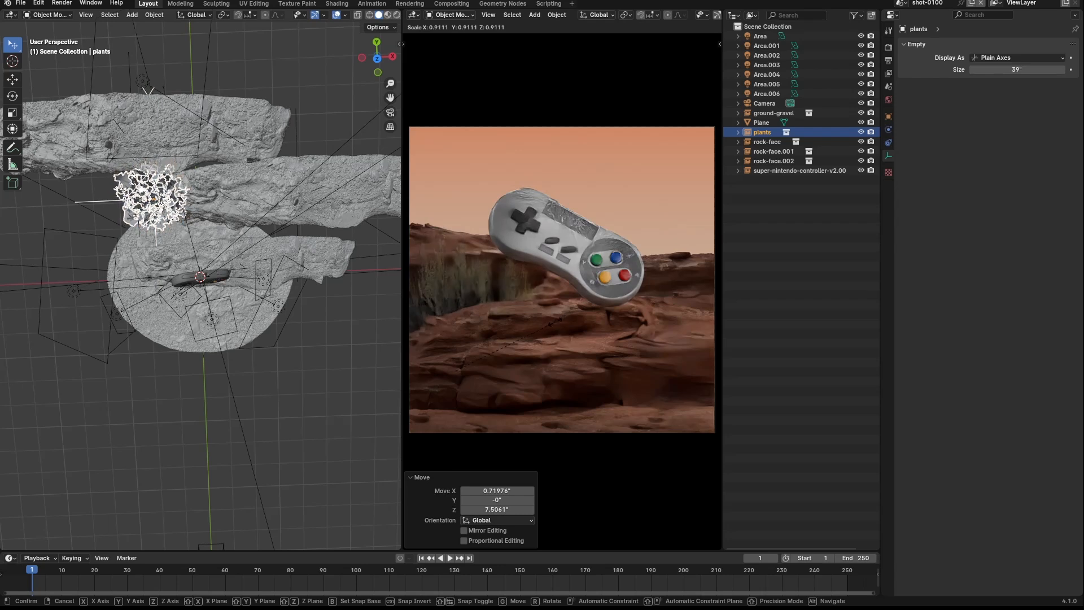
click(556, 317)
key(g)
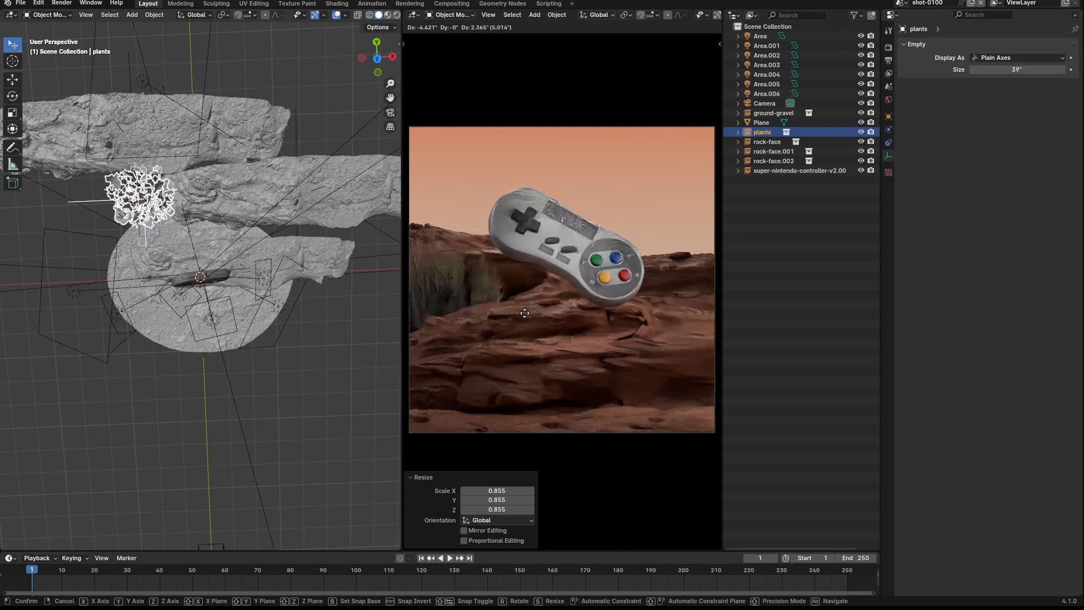
click(524, 314)
Duplicate the plants behind the rear rocks, offsetting the copy about 66.1" along X and 35.5" along Y
middle_drag(172, 282, 215, 278)
key(grave)
click(225, 245)
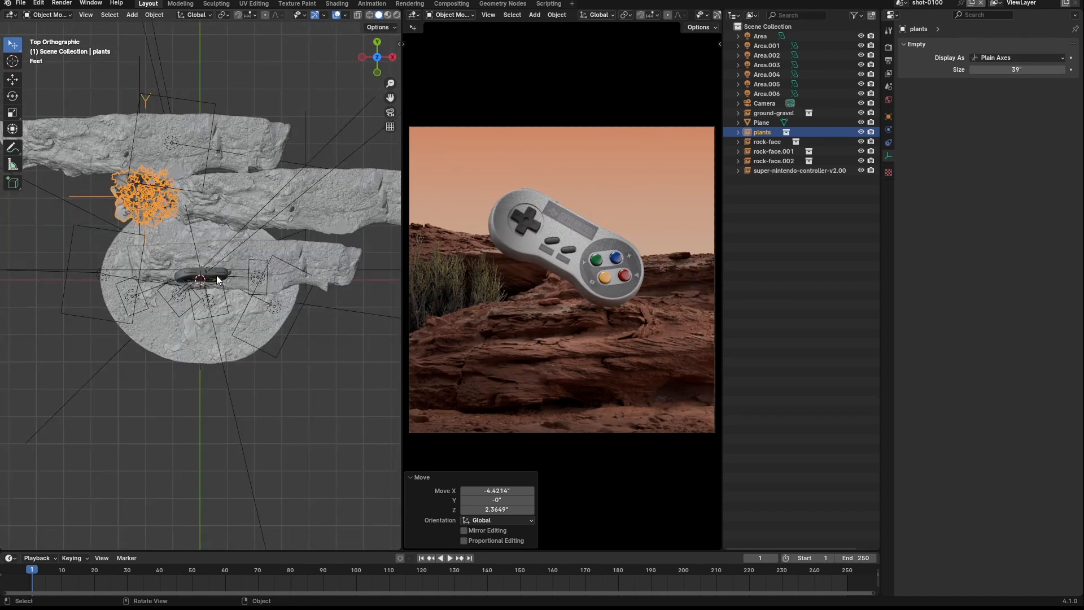
key(shift+d)
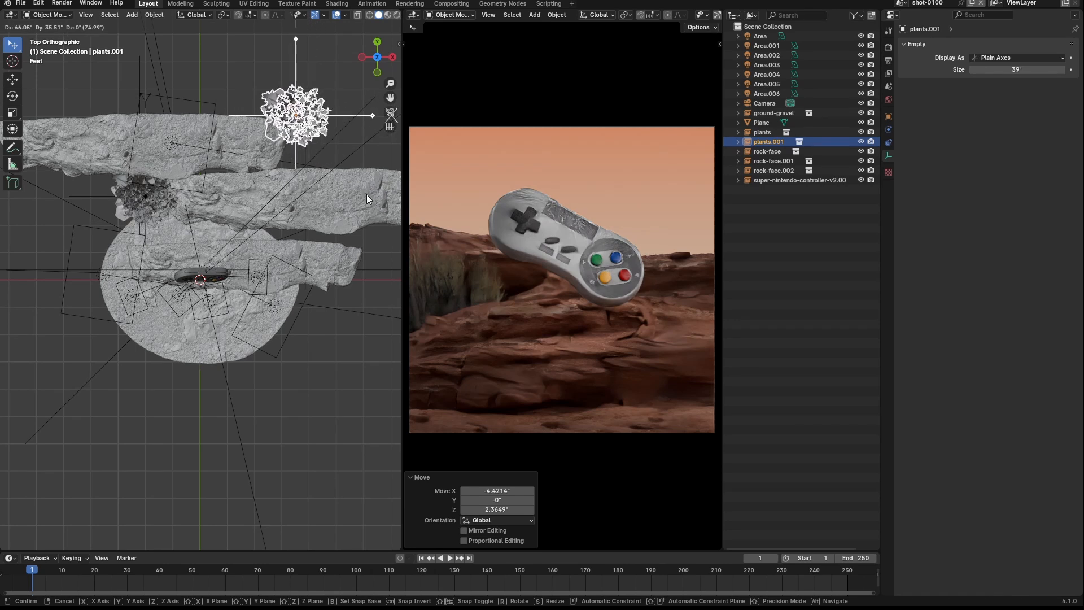
click(367, 194)
Raise the duplicated plants about 15.3" and shift them about -13.3" along X, 2.5" along Y and 1.5" along Z
middle_drag(367, 195, 327, 237)
key(g)
key(z)
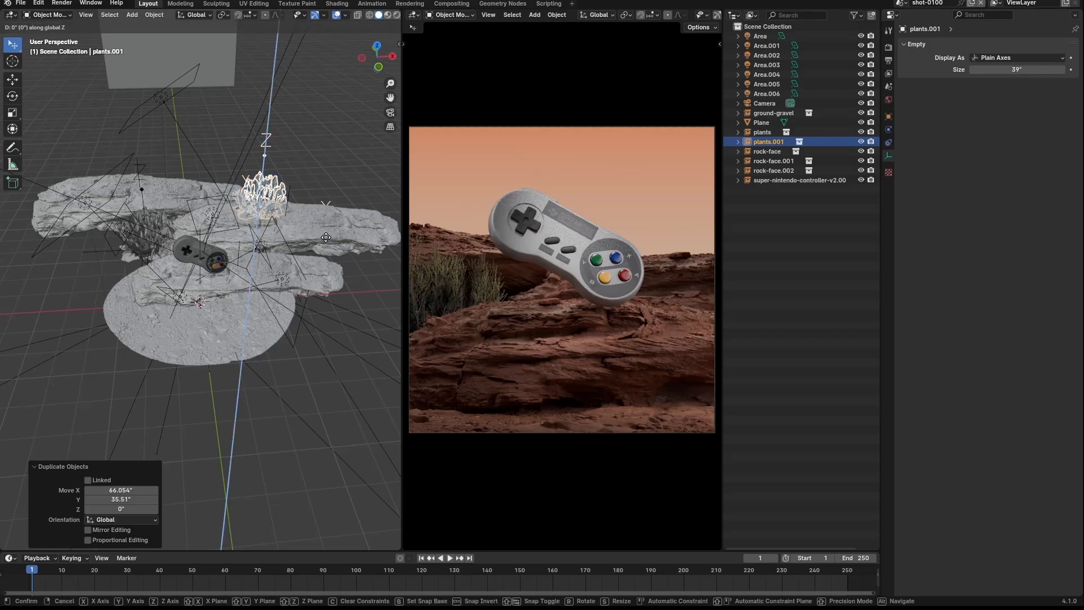
click(331, 215)
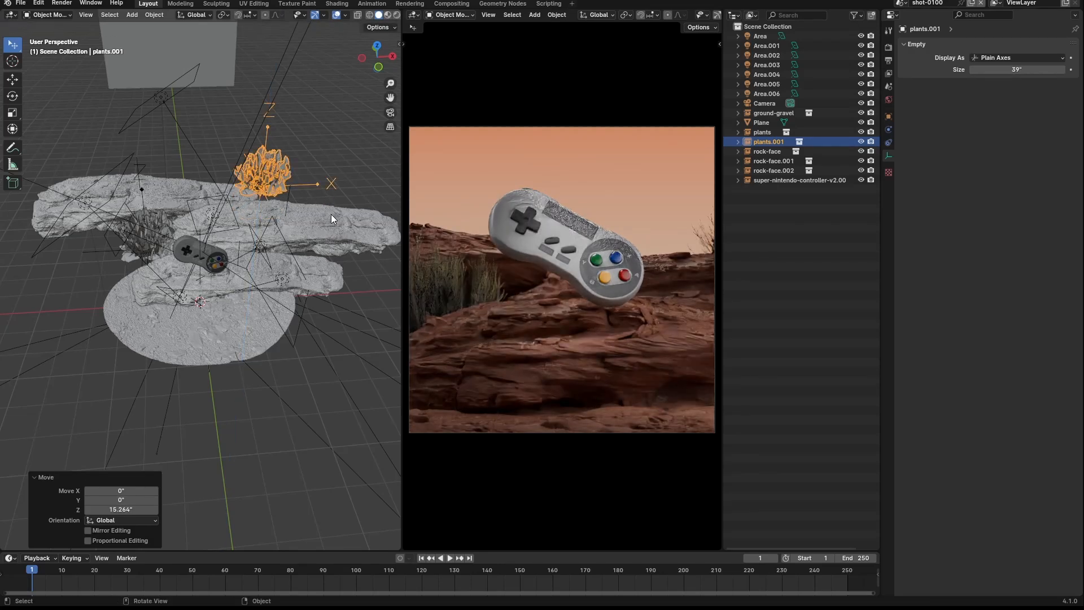
key(g)
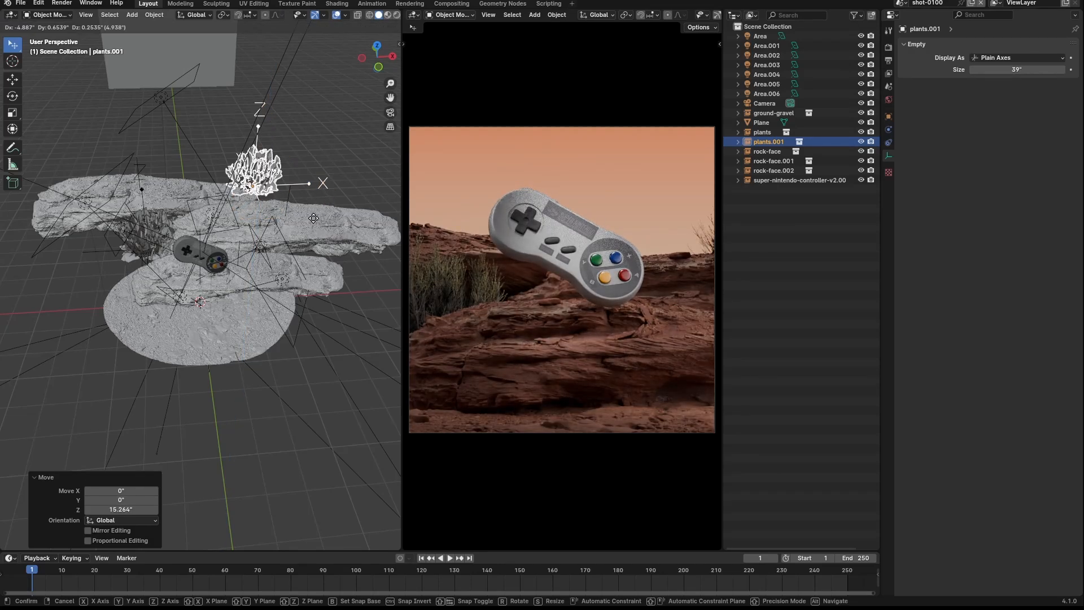
click(296, 226)
Set the duplicated plants lower behind the rear rock, moving them about 7" along Y and -8.7" along Z
middle_drag(296, 225, 290, 222)
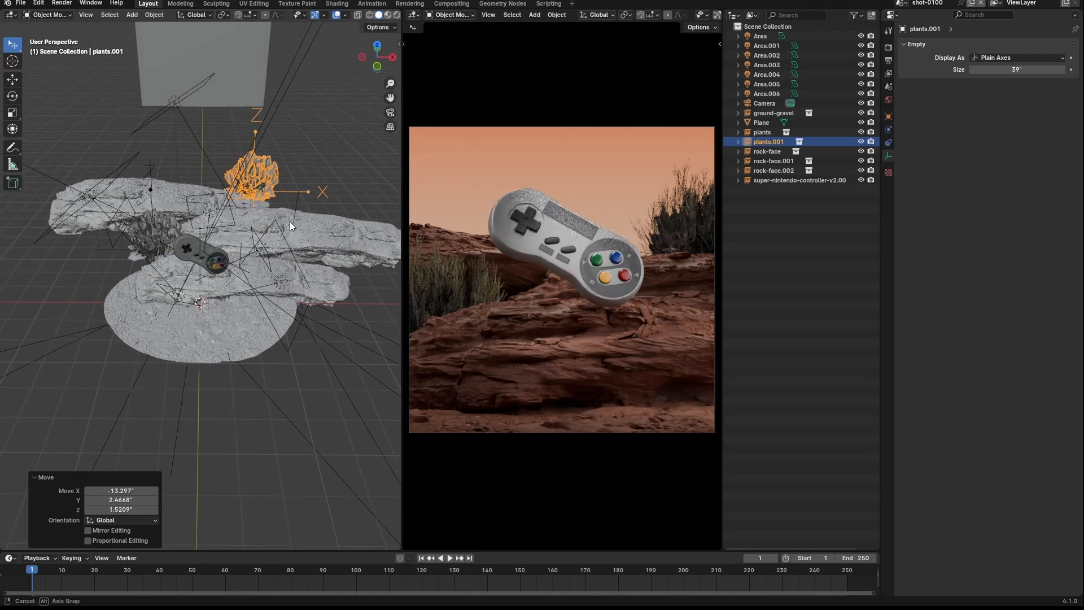
key(grave)
click(298, 165)
key(grave)
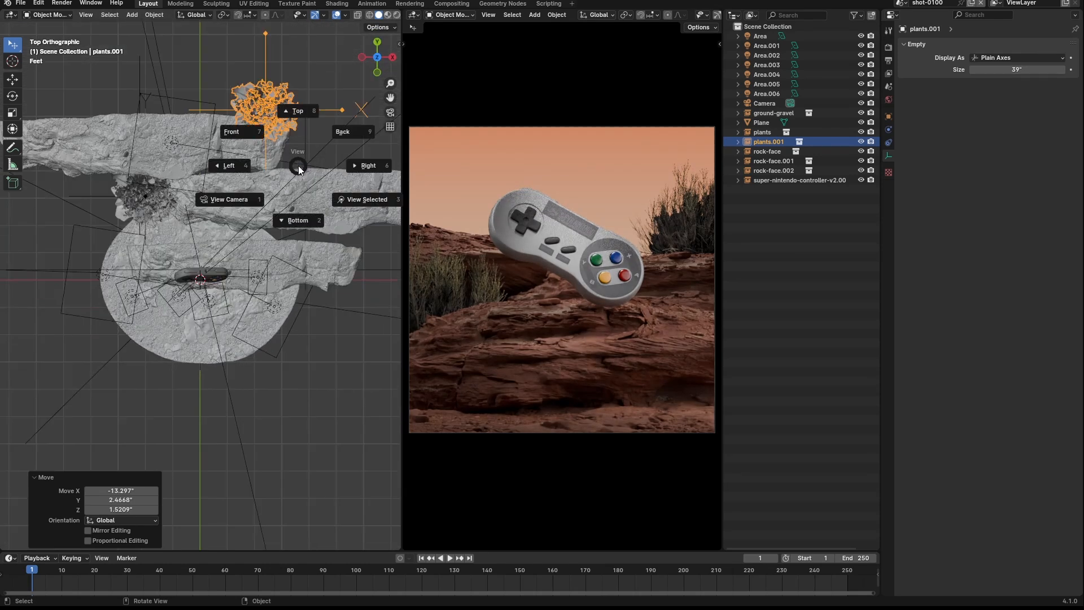
click(249, 161)
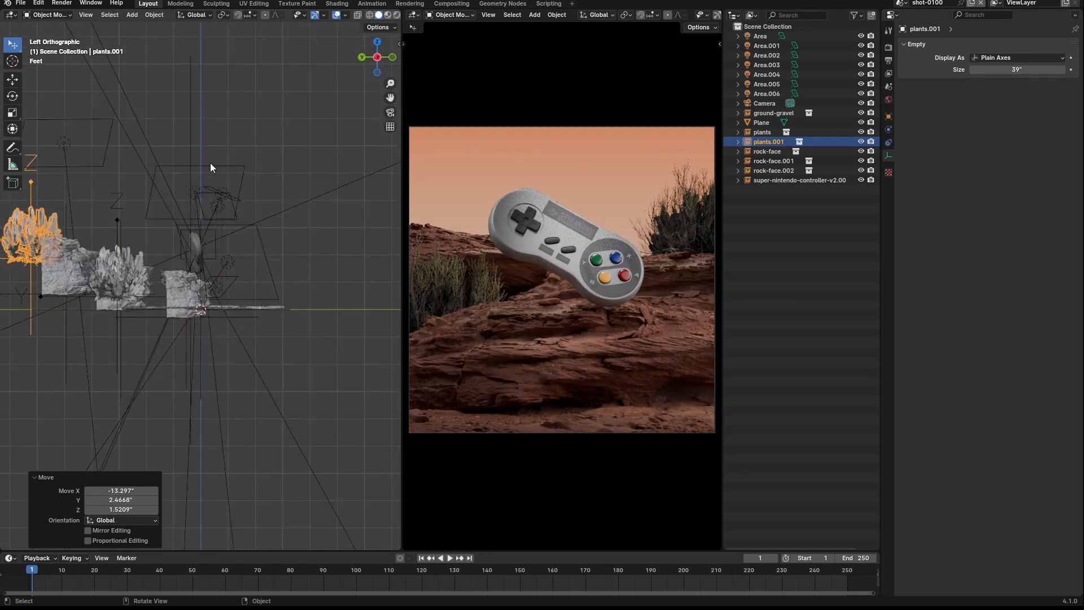
key(g)
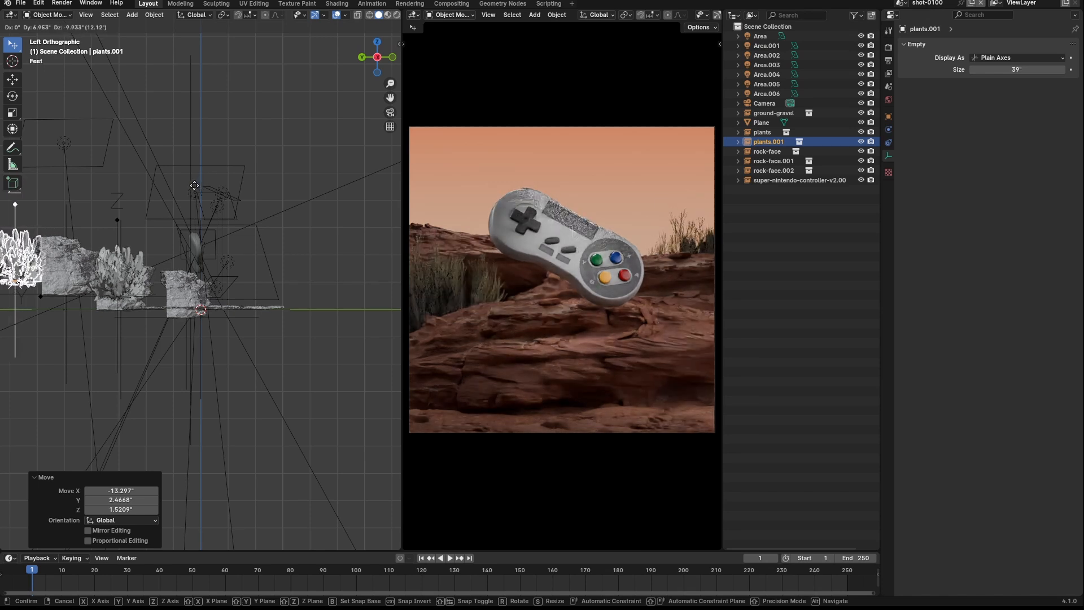
click(194, 182)
Duplicate the rear plants about -61.6" along X and 2.5" along Z, and nudge the copy about -2" along X
key(grave)
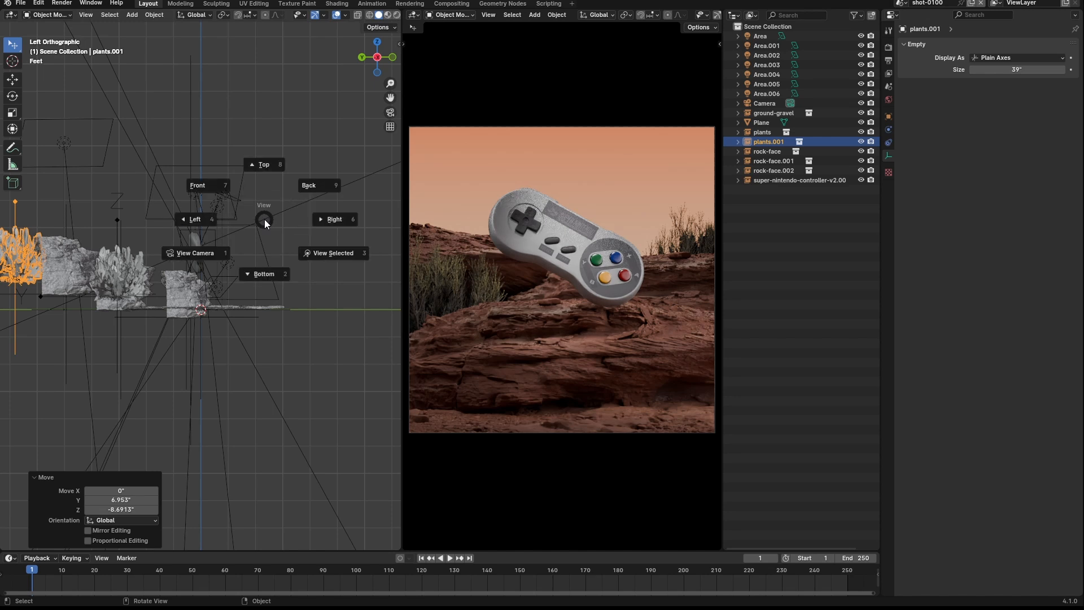
click(198, 185)
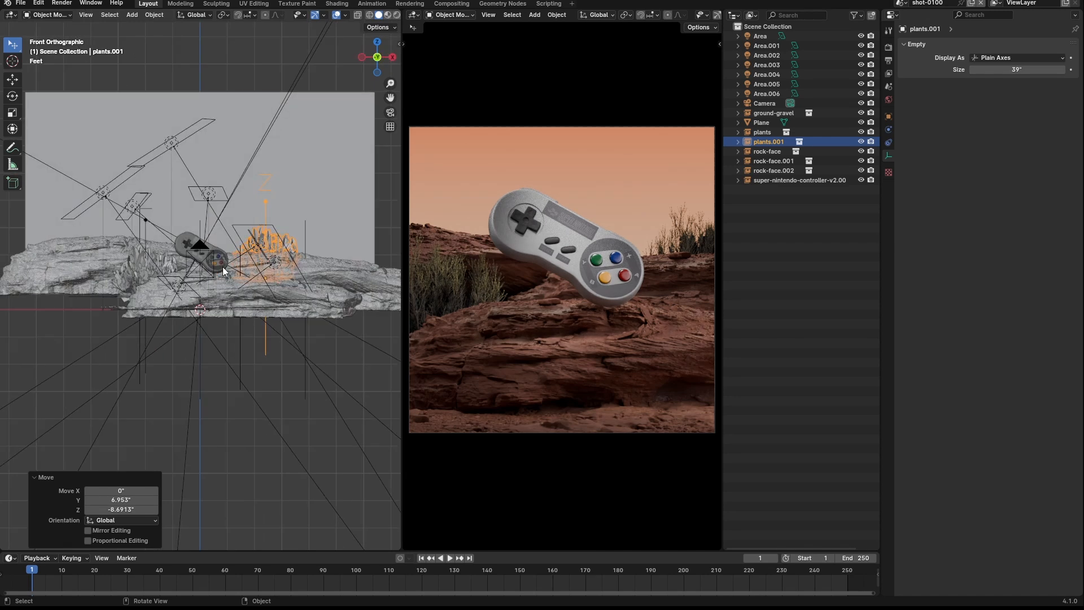
key(shift+d)
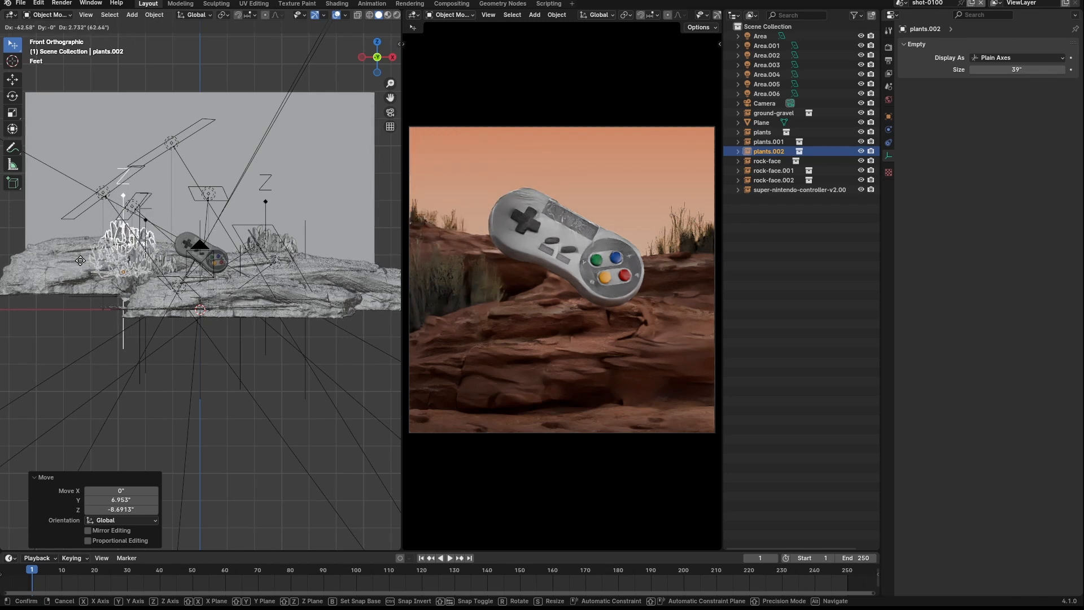
click(82, 261)
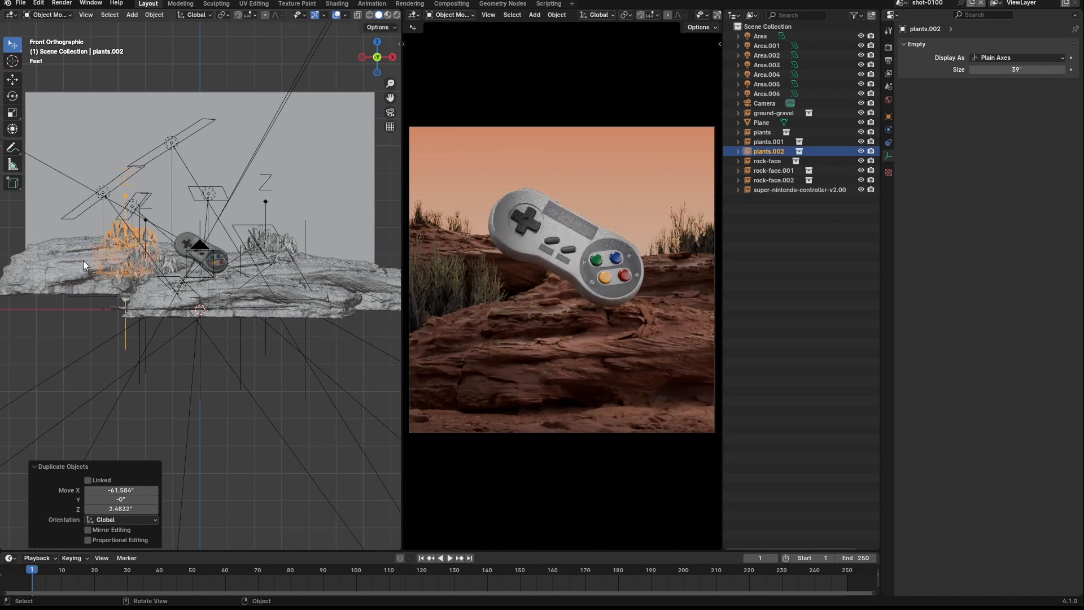
key(g)
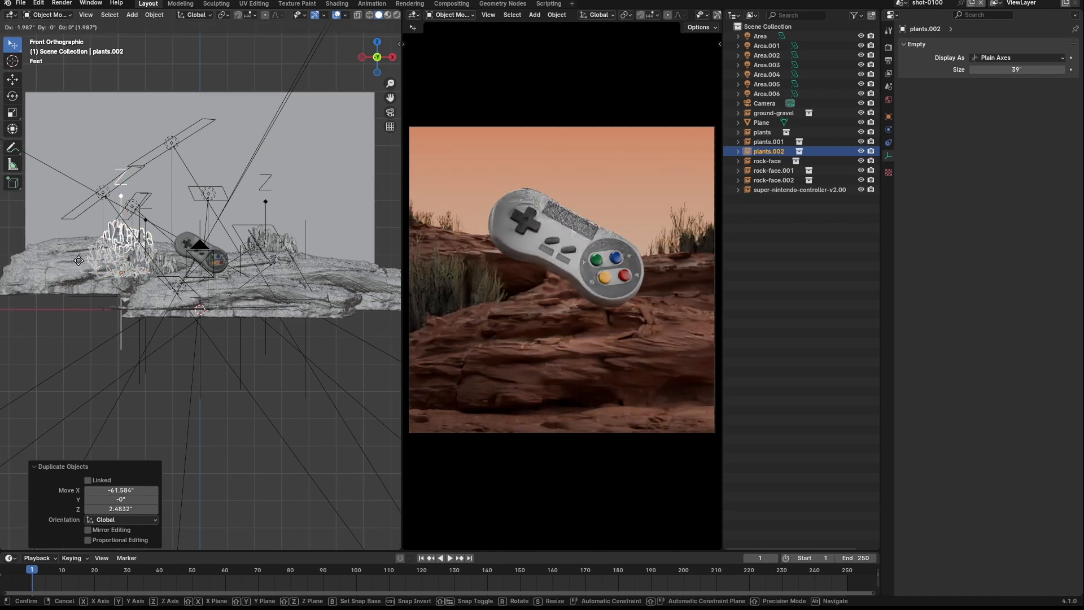
click(79, 259)
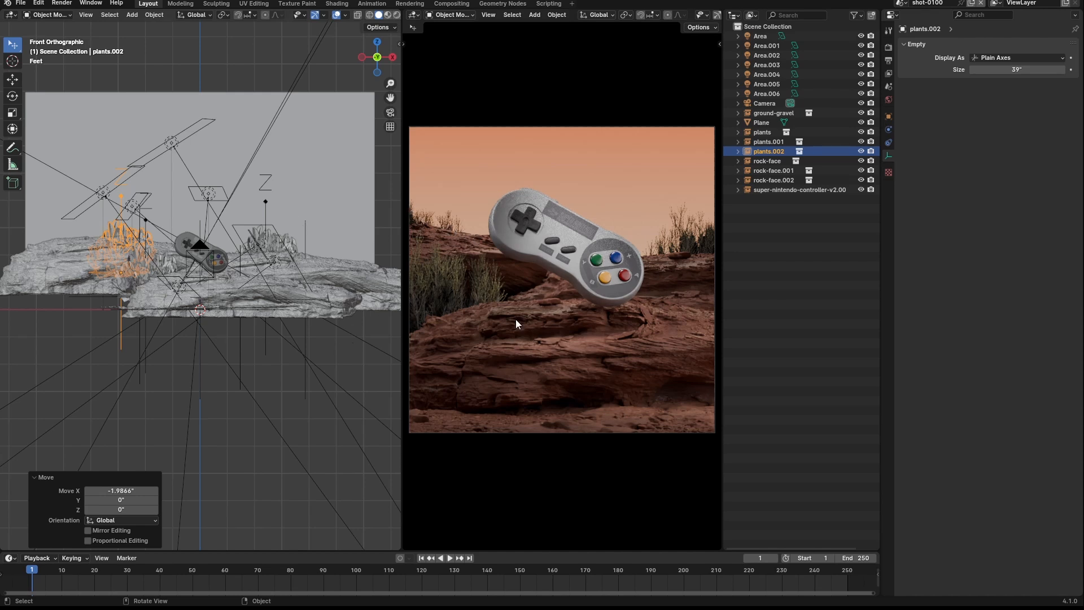
Duplicate the plants into the foreground, about 51.1" along X and -101.9" along Y, and lower the copy about 23"
middle_drag(218, 249, 263, 316)
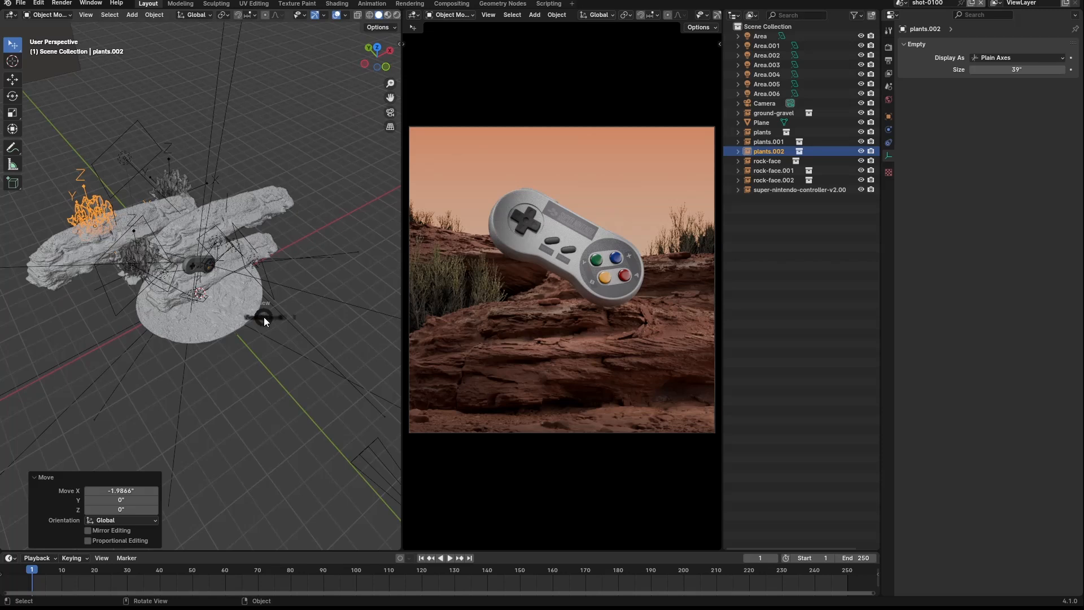
key(grave)
click(267, 282)
key(shift+d)
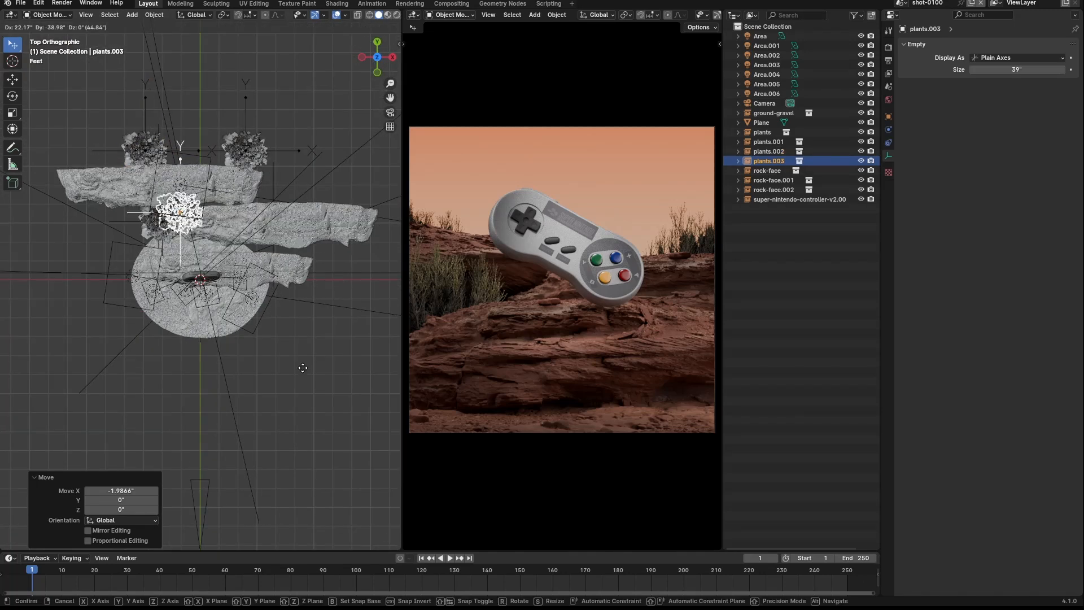
click(347, 443)
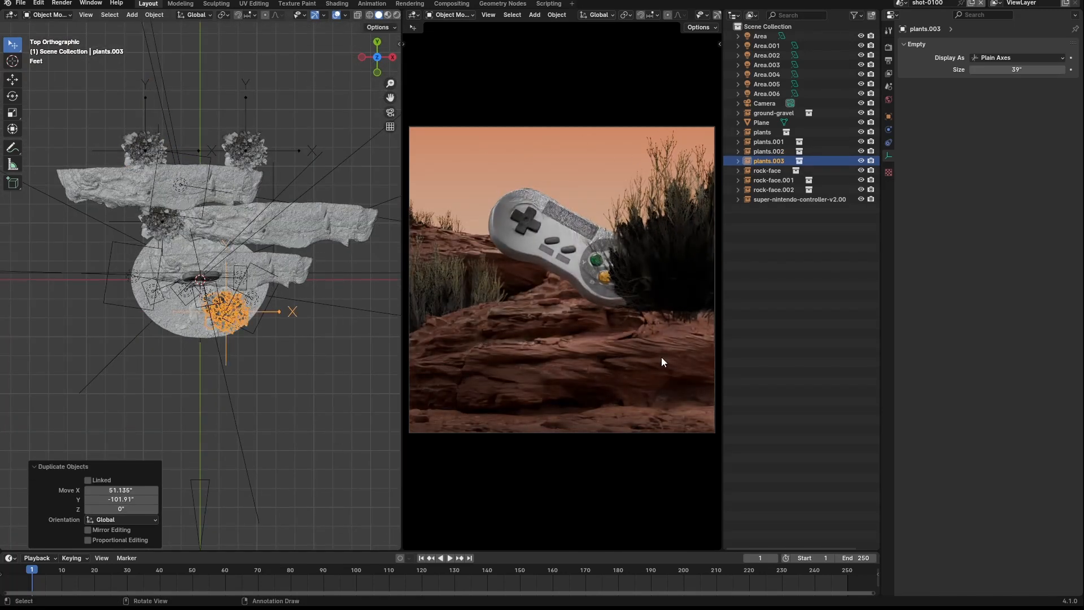
key(g)
key(z)
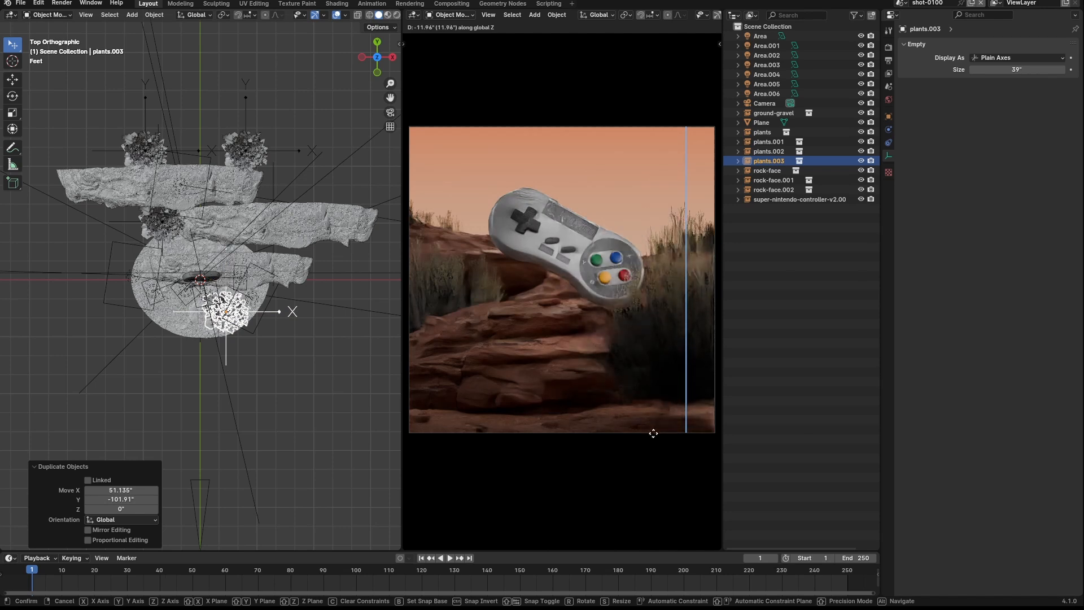
click(650, 515)
Move the foreground plants toward the camera, about 0.7" along X and -23.4" along Y, and lower them about 4.2"
scroll(253, 316, up, 5)
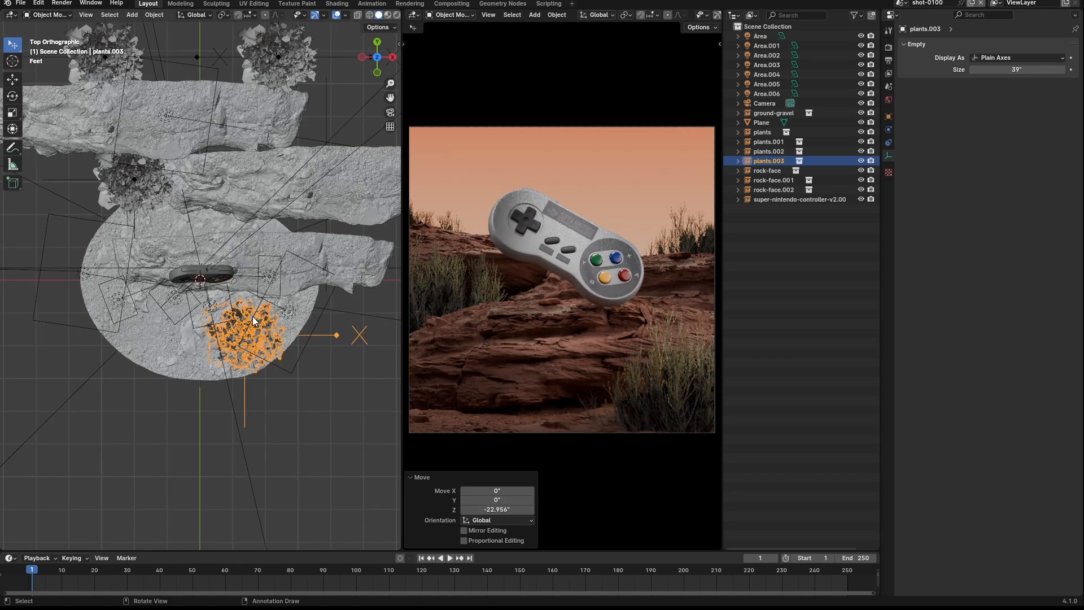
key(g)
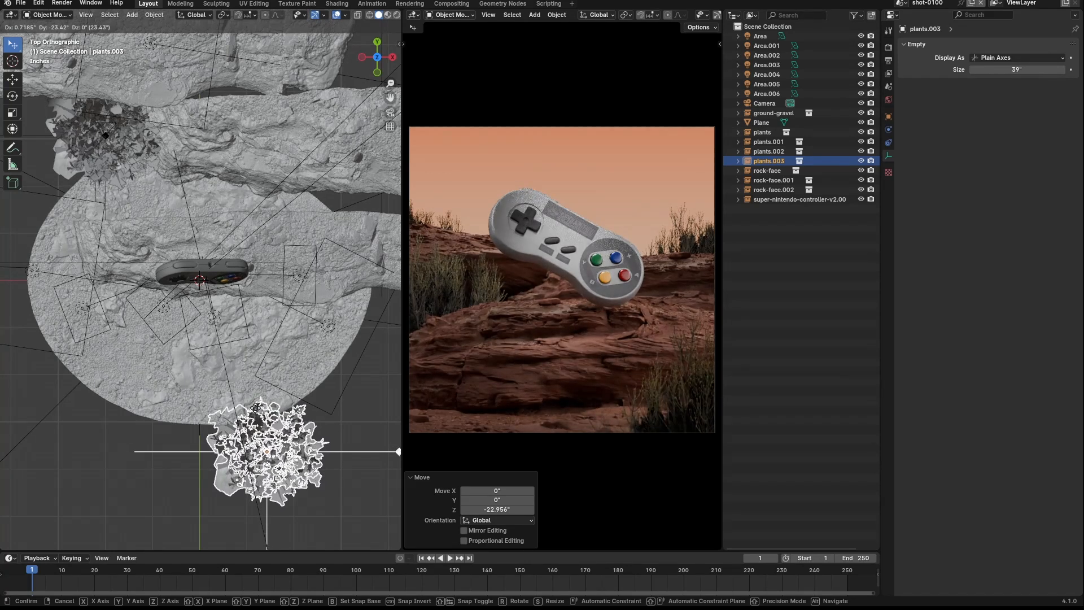
click(255, 407)
middle_drag(276, 350, 277, 291)
key(grave)
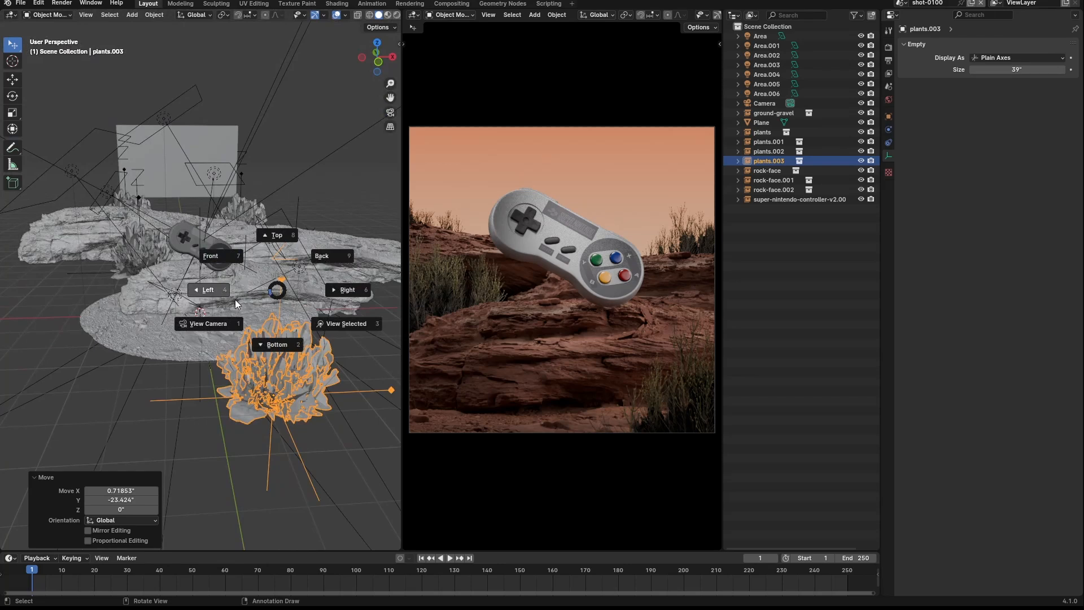
click(233, 286)
key(g)
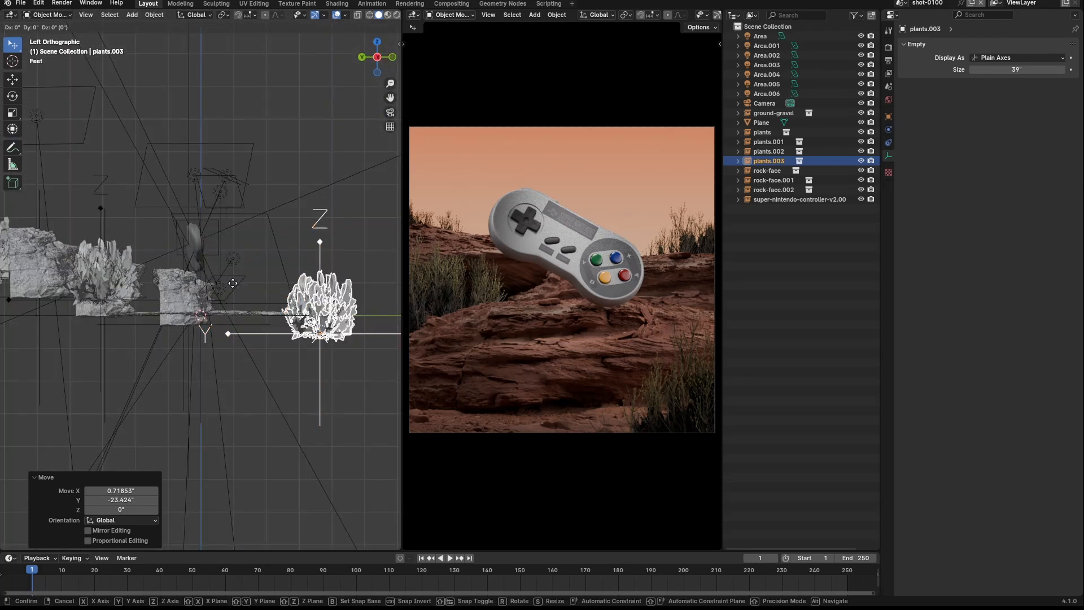
key(z)
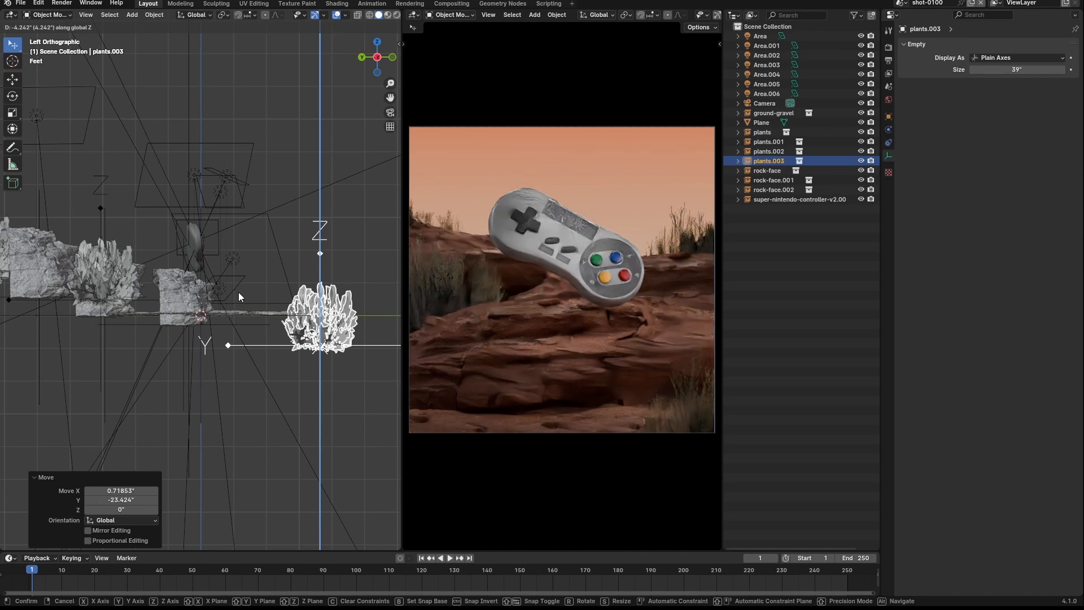
click(239, 293)
Duplicate the foreground plants about -39.5" along the X axis
middle_drag(238, 293, 246, 327)
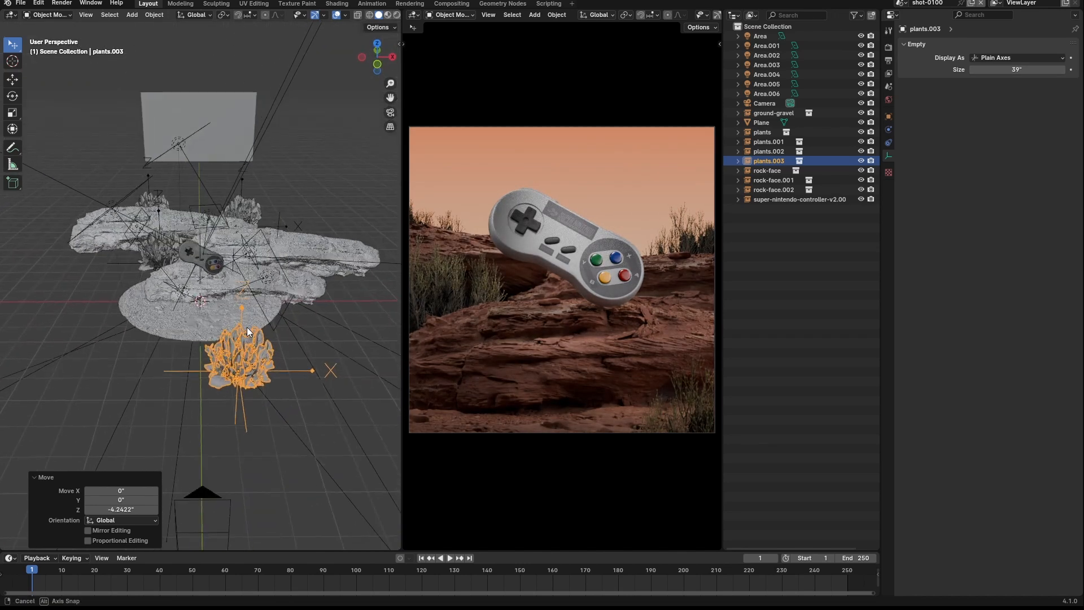
key(shift+d)
key(x)
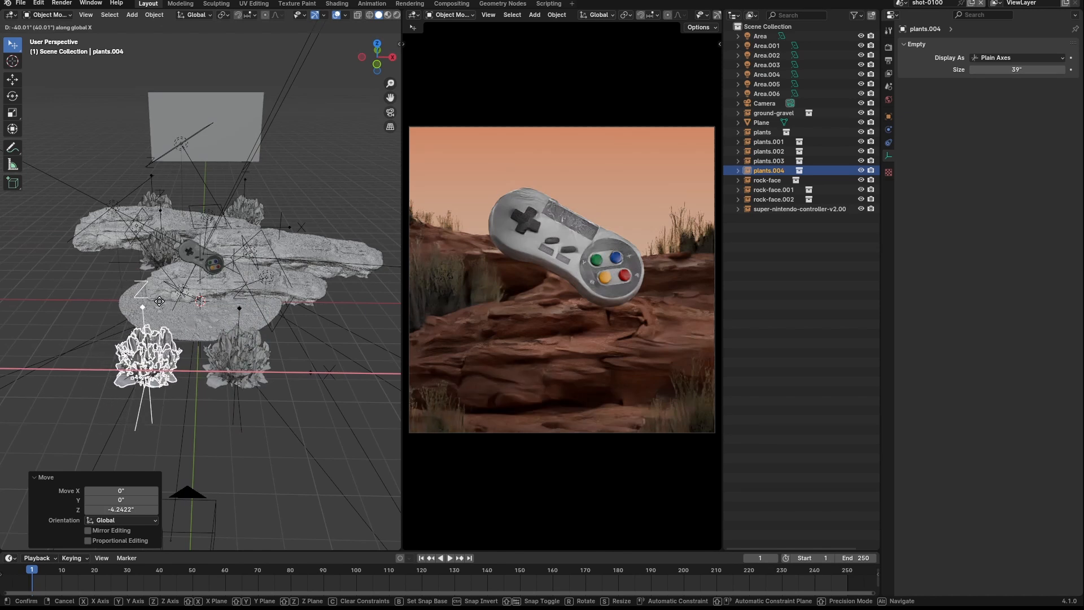
click(161, 300)
Bring the new foreground plants closer to the camera, about 2.7" along X and -30.4" along Y, and nudge them about -1.7" along X and 7.5" along Z
key(grave)
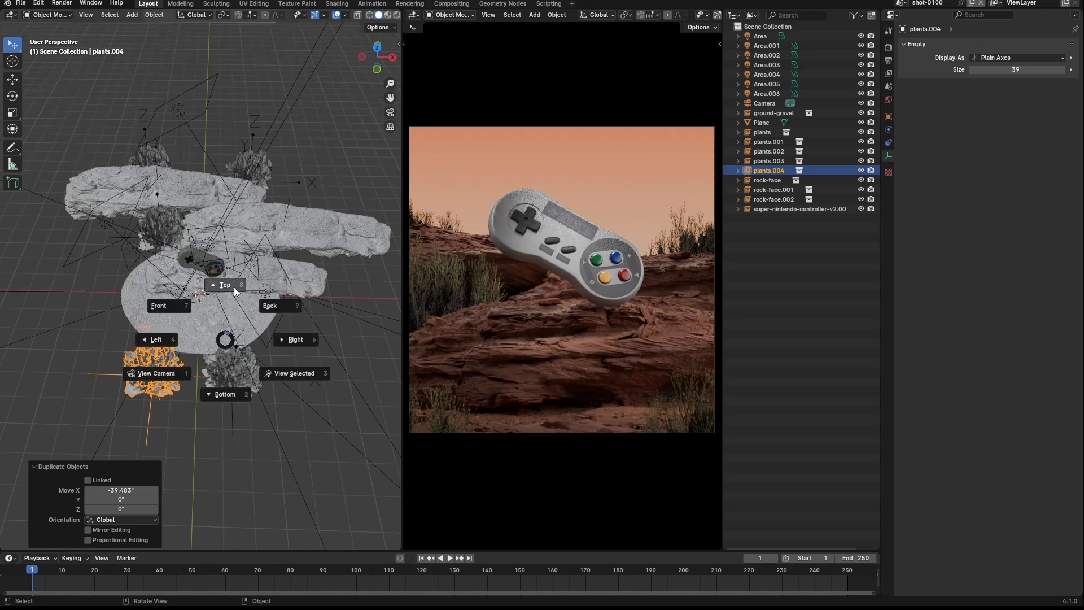
click(234, 286)
shift+middle_drag(234, 405, 262, 290)
key(g)
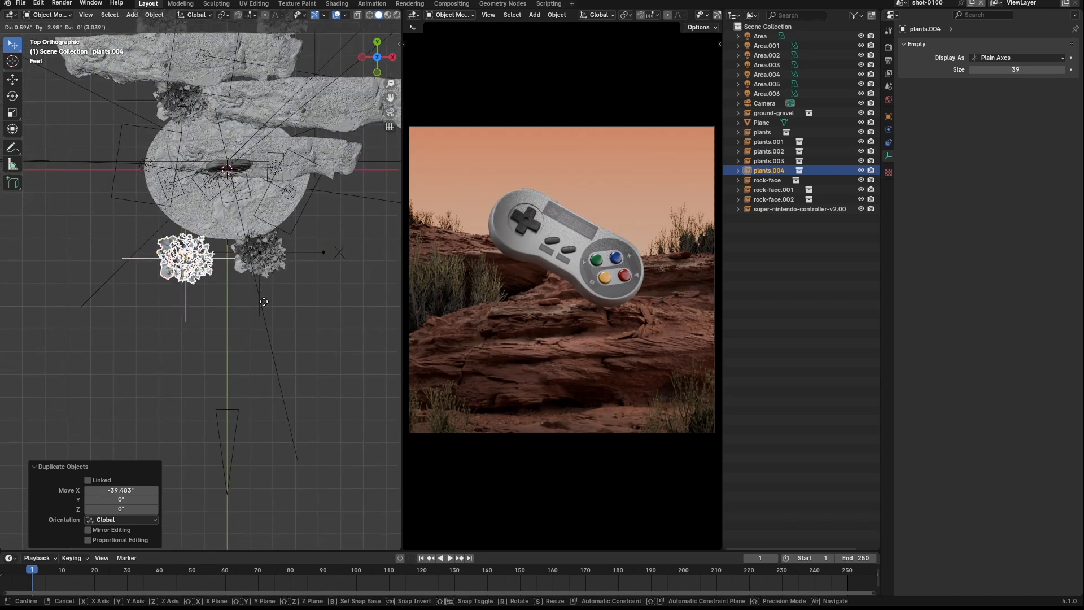
click(268, 348)
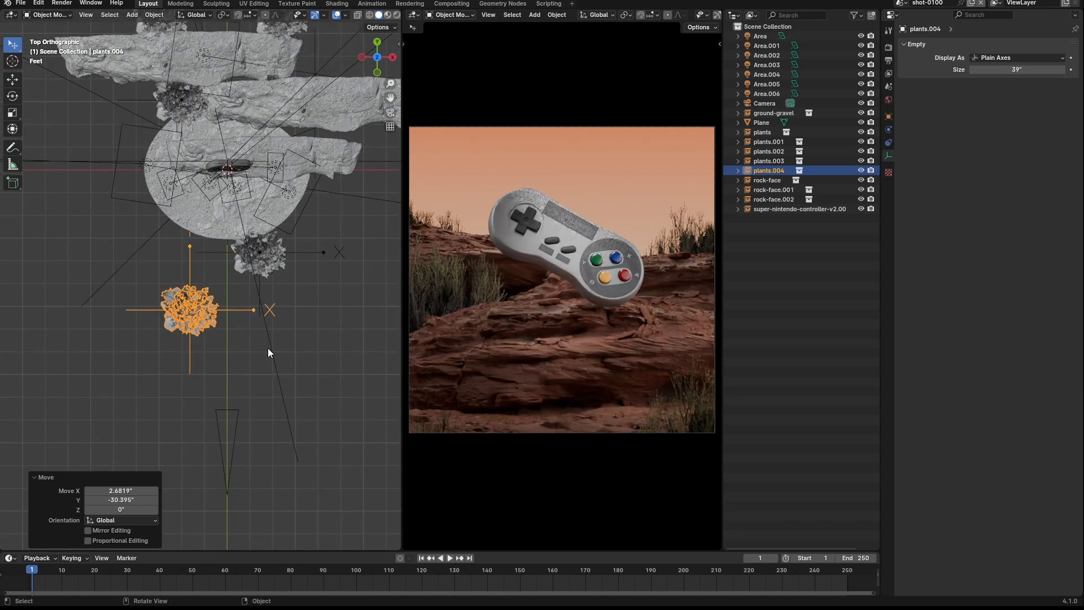
key(g)
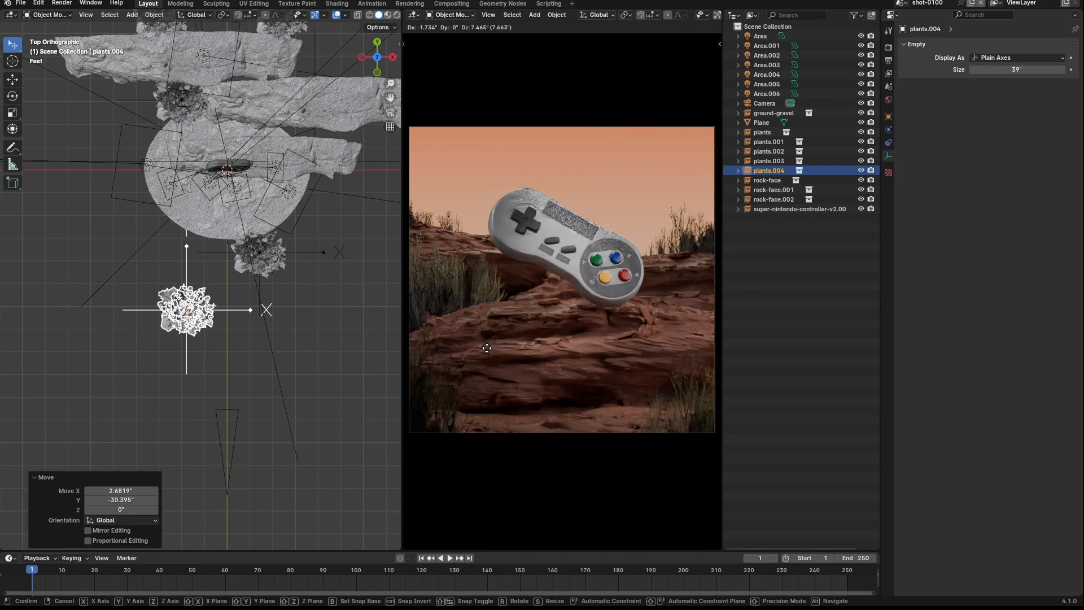
click(486, 348)
scroll(237, 375, down, 2)
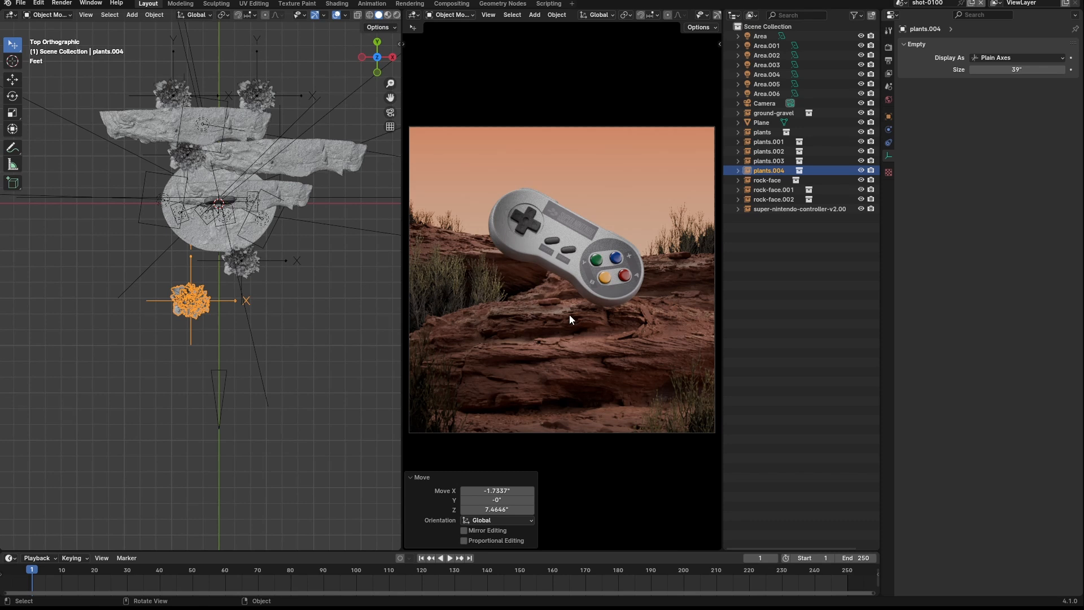
middle_drag(208, 378, 235, 318)
middle_drag(268, 370, 246, 389)
click(277, 389)
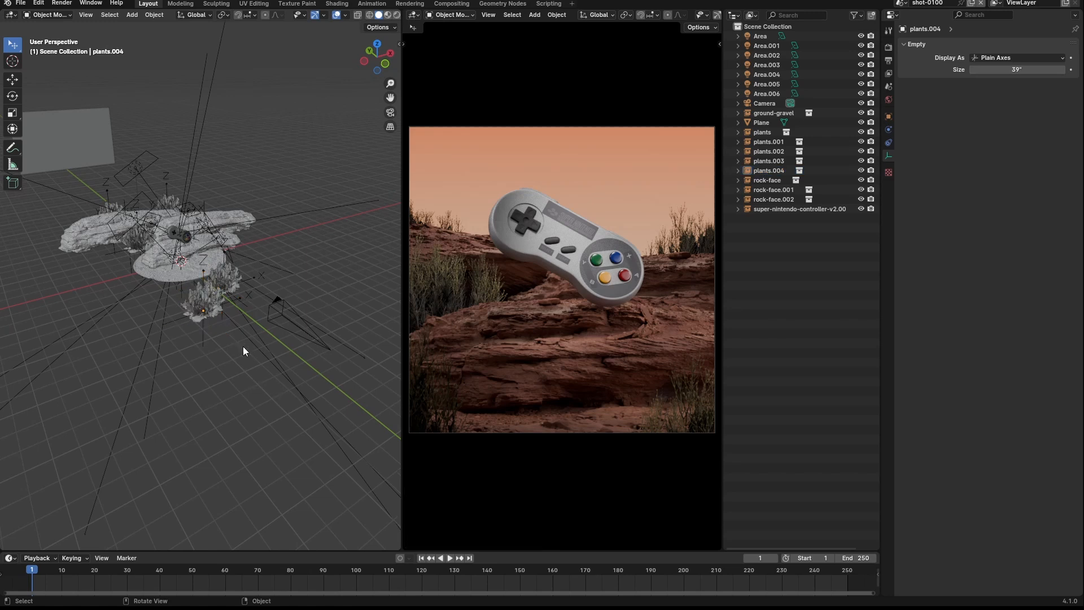
scroll(248, 317, up, 4)
mouse_move(260, 264)
middle_down()
mouse_move(206, 276)
mouse_move(232, 291)
mouse_move(269, 280)
middle_up()
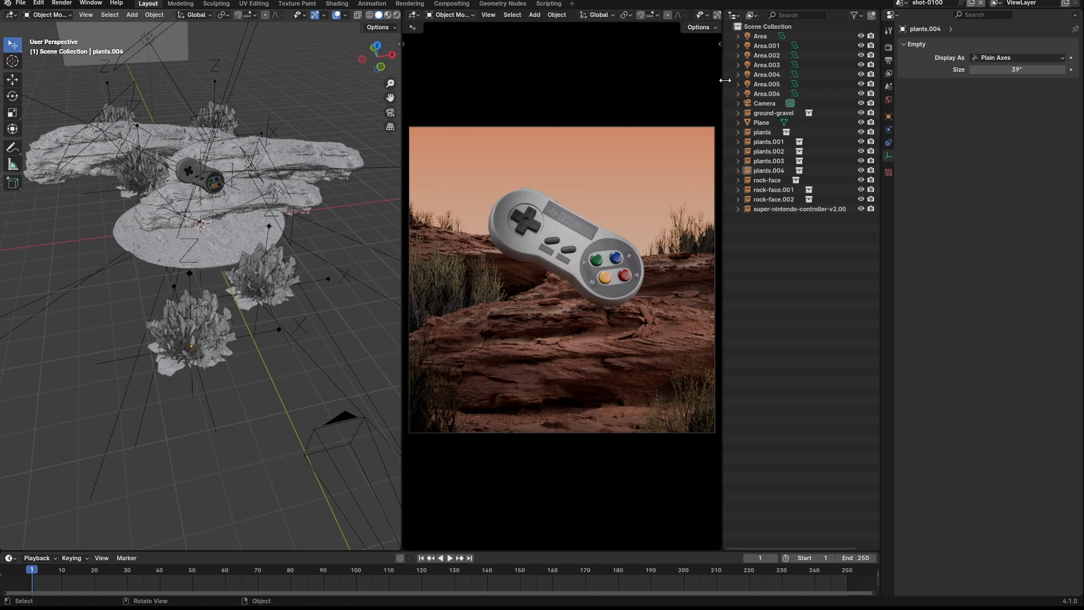
Enable depth of field on the camera and expand its settings
click(764, 103)
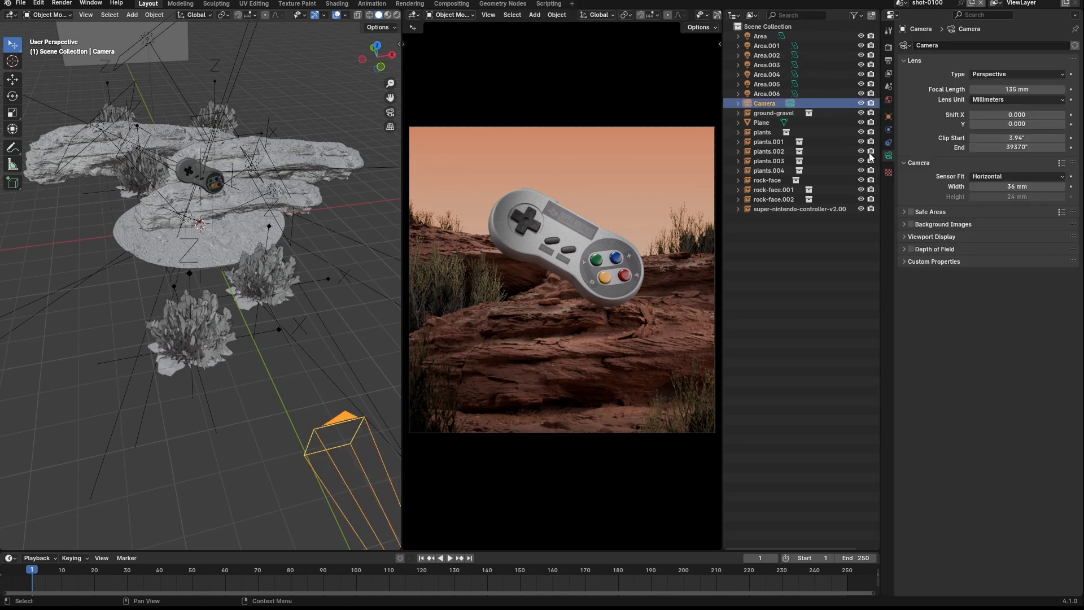
click(911, 249)
click(904, 249)
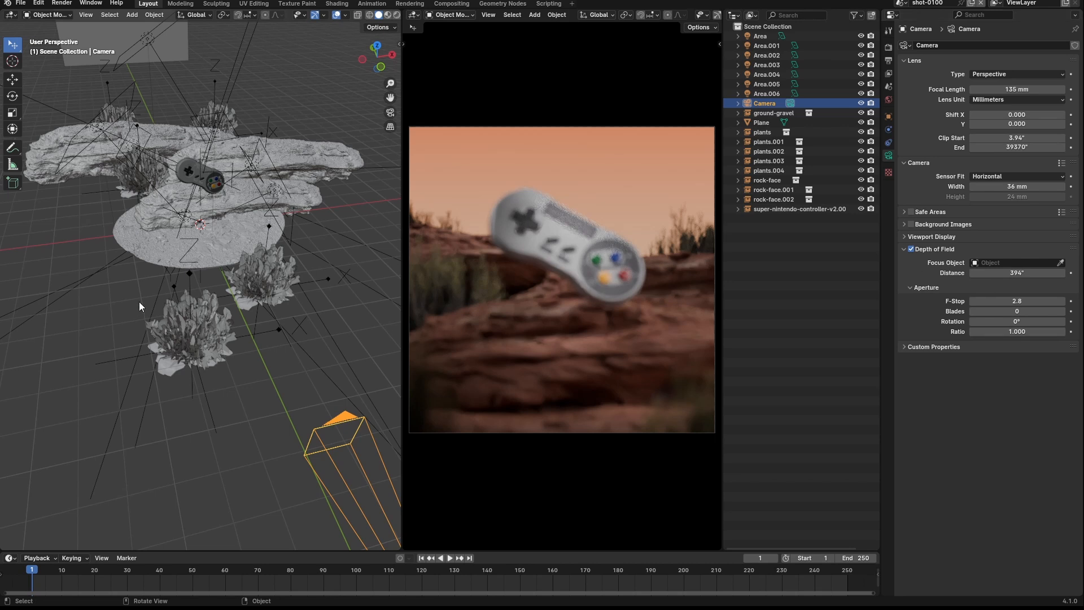
Add a Plain Axes empty at the world origin and name it focus-point-001
middle_drag(228, 277, 251, 283)
key(shift+a)
mouse_move(251, 282)
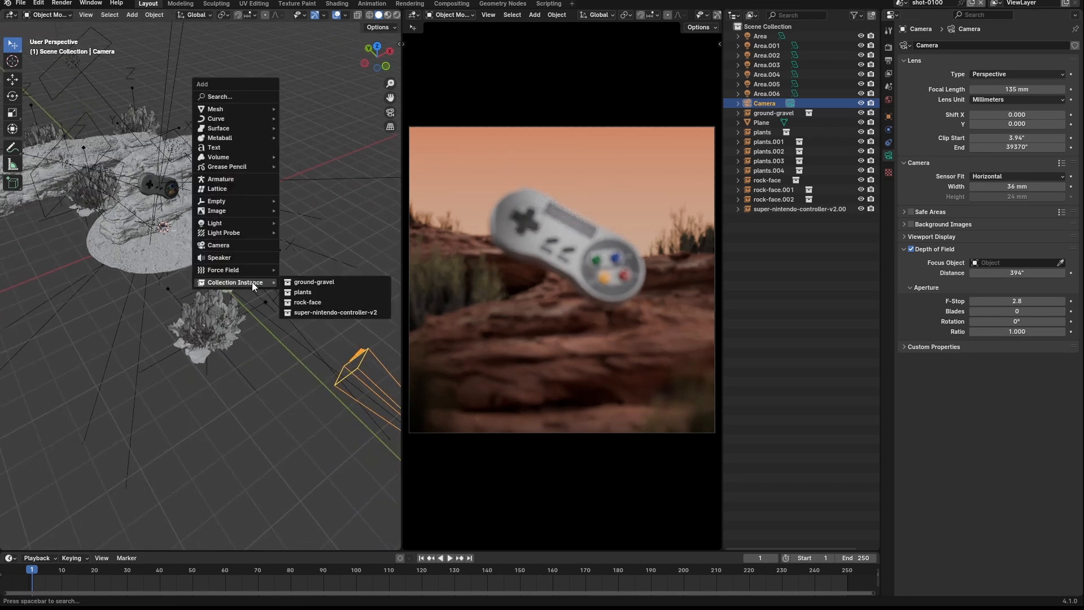
key(space)
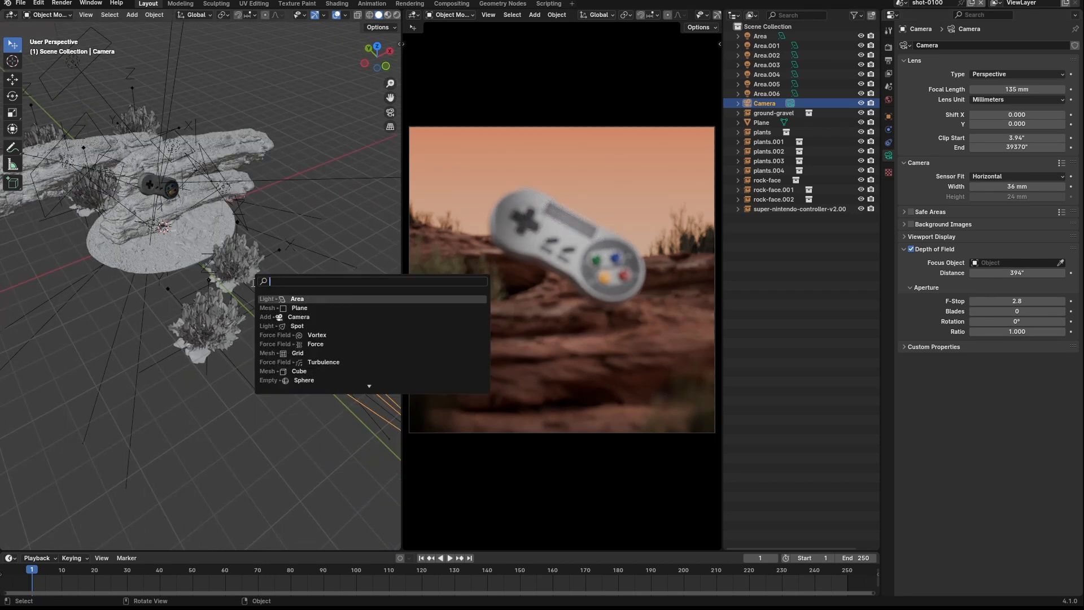
key(Escape)
key(shift+a)
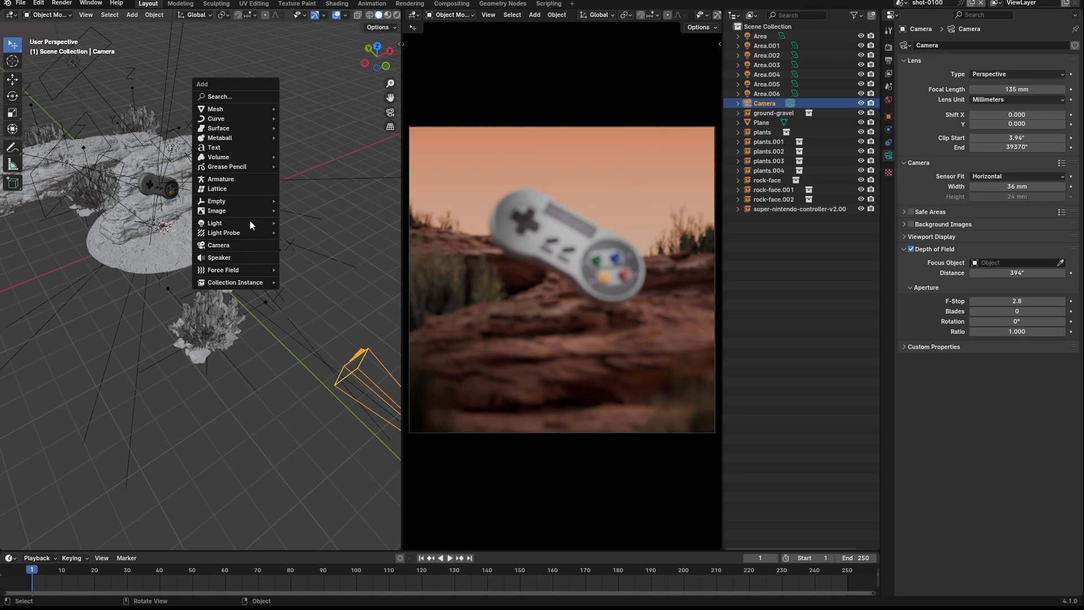
mouse_move(255, 201)
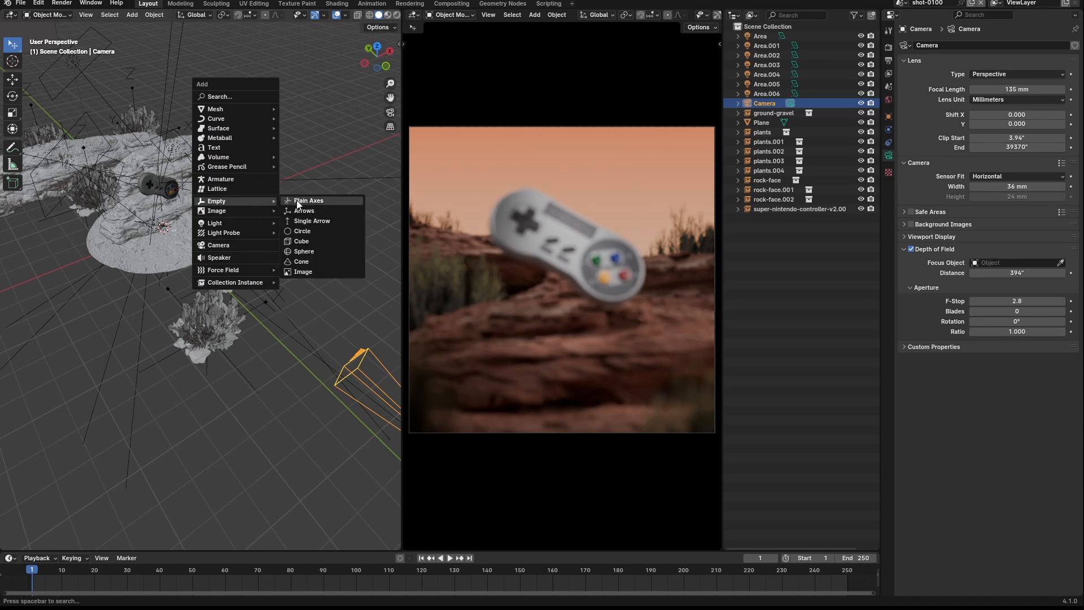
click(297, 202)
key(F2)
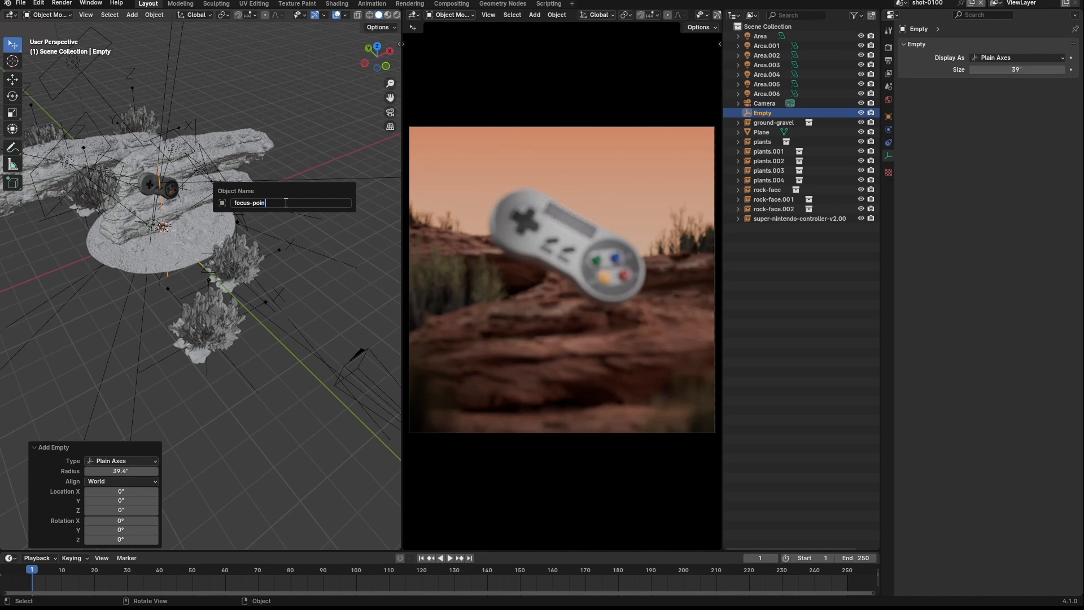
text(focus-point-001)
key(Return)
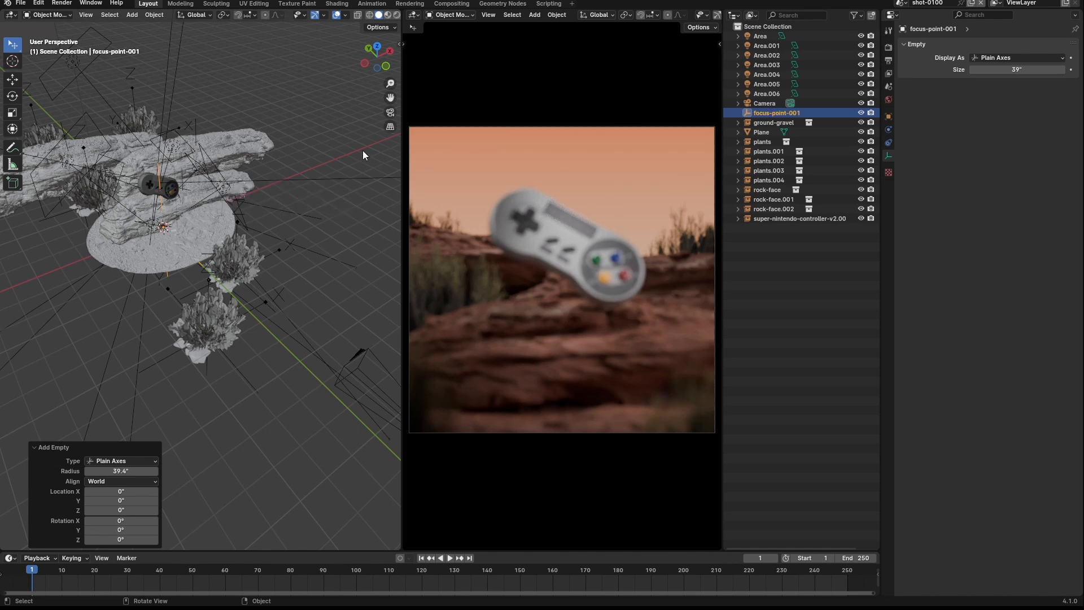
Set the camera's depth of field focus object to focus-point-001
click(766, 104)
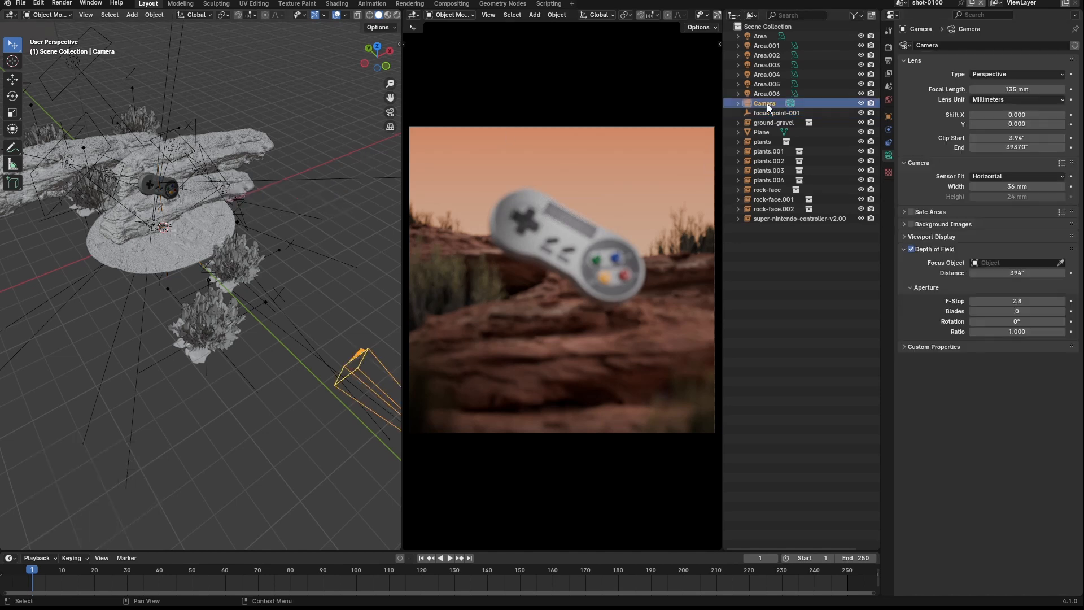
click(1036, 263)
text(focus)
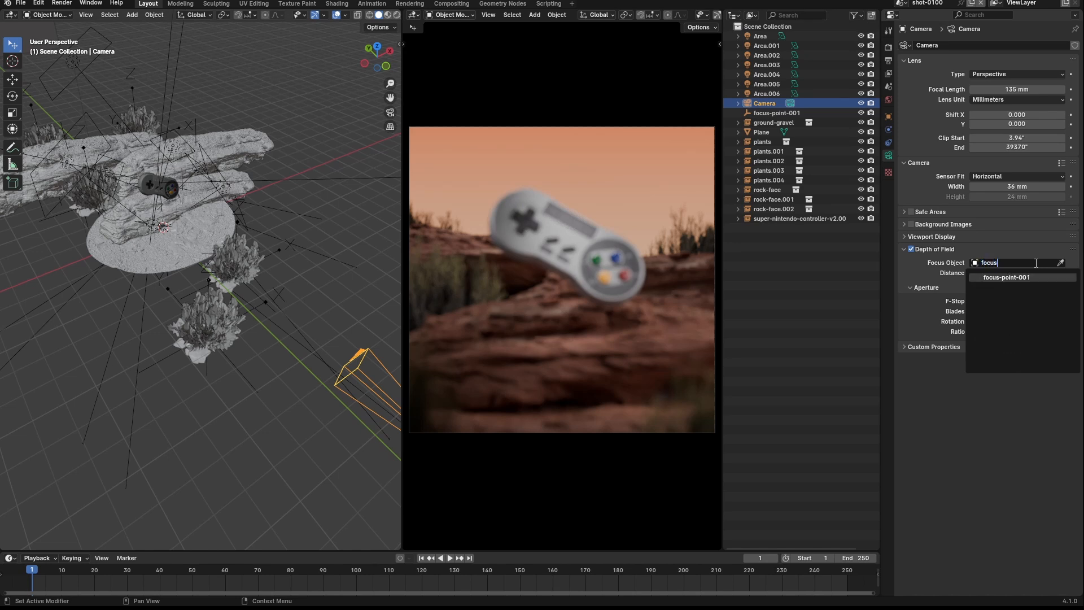
key(Return)
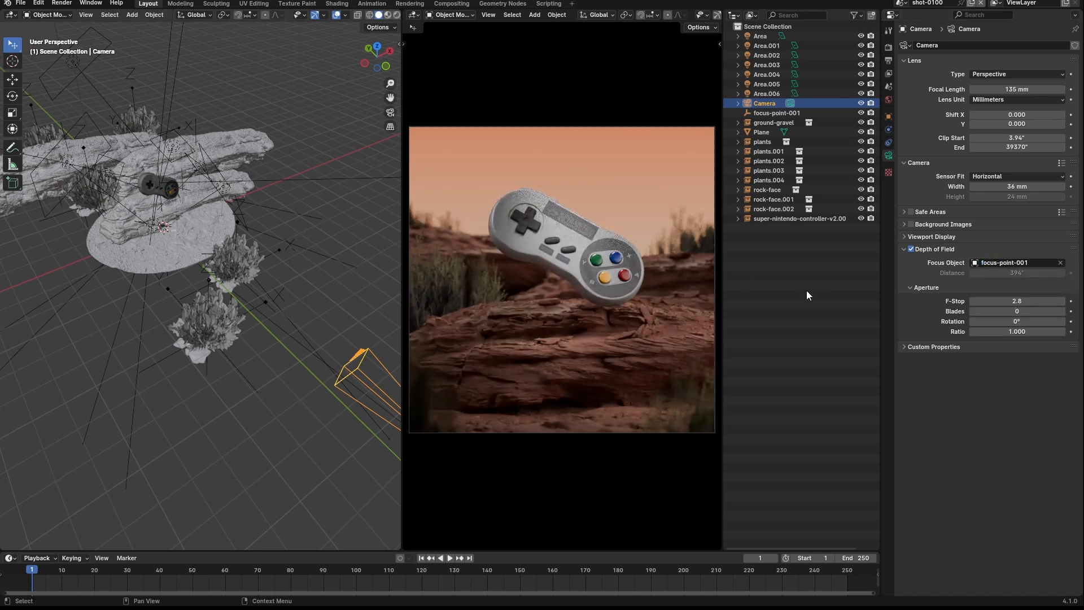
Align the location of focus-point-001 to the game controller on all axes, and clear the selection
click(754, 111)
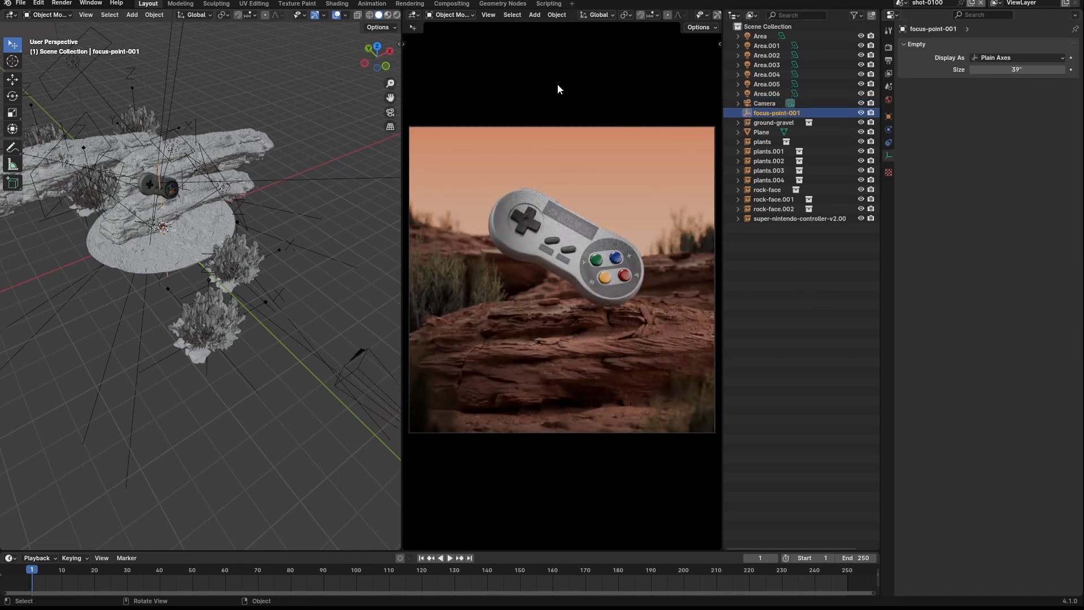
middle_drag(109, 270, 225, 204)
key(n)
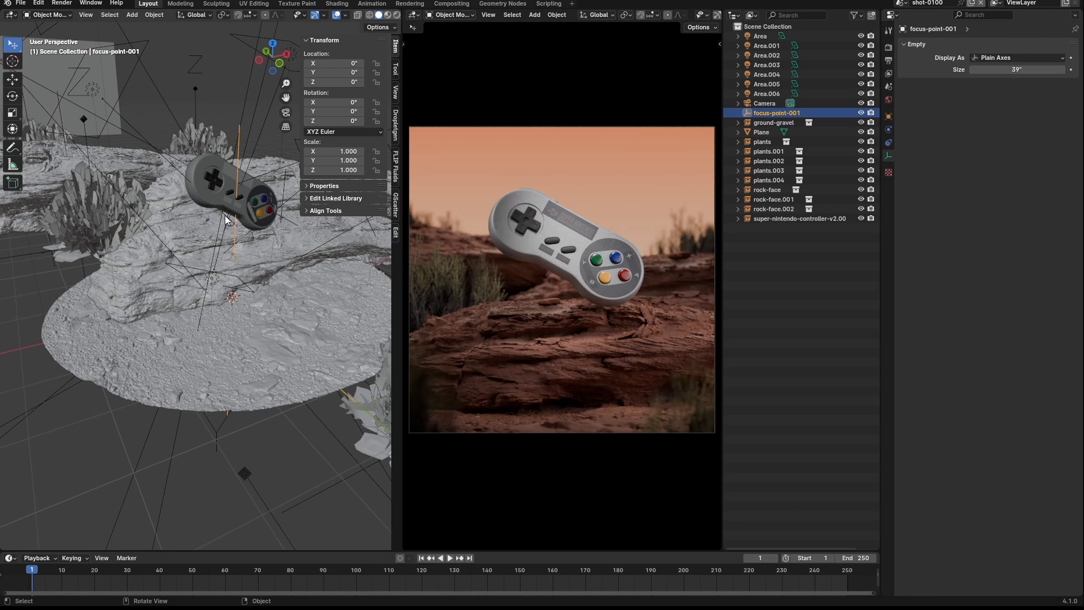
click(220, 179)
click(311, 210)
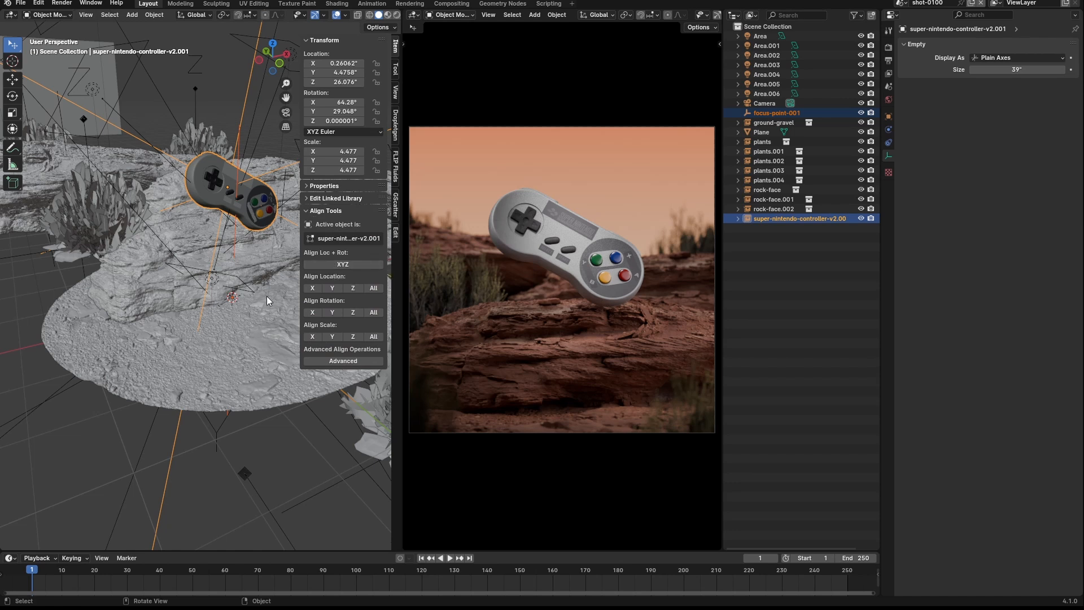
click(374, 288)
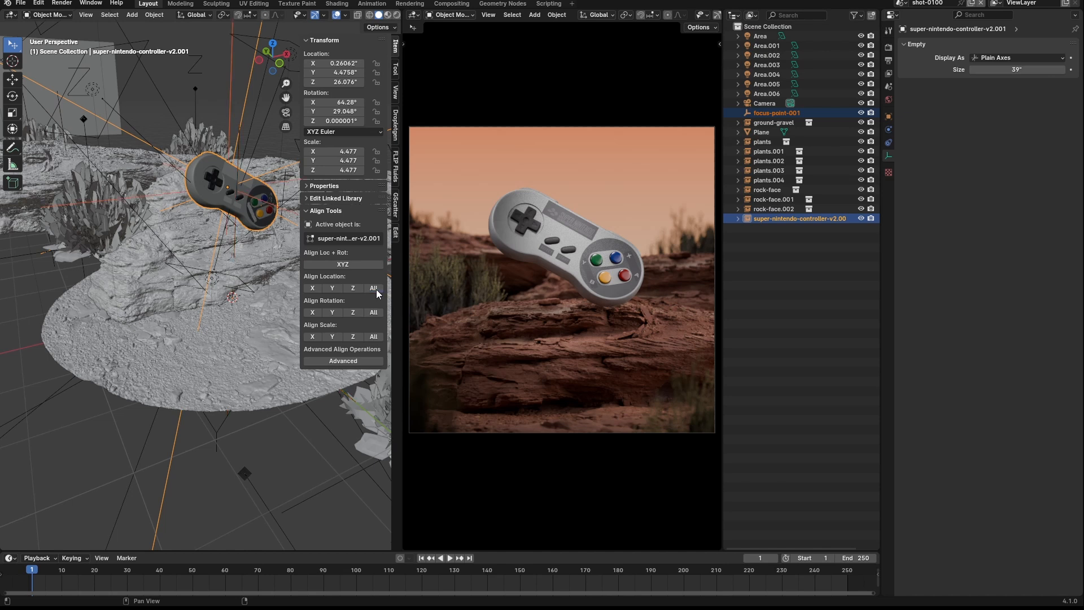
click(320, 211)
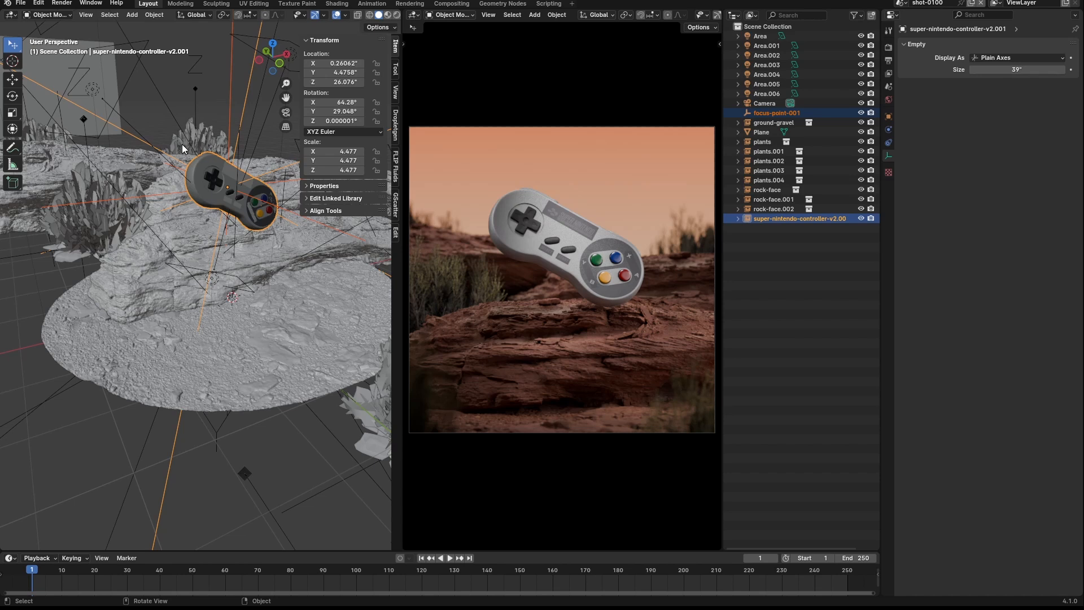
key(n)
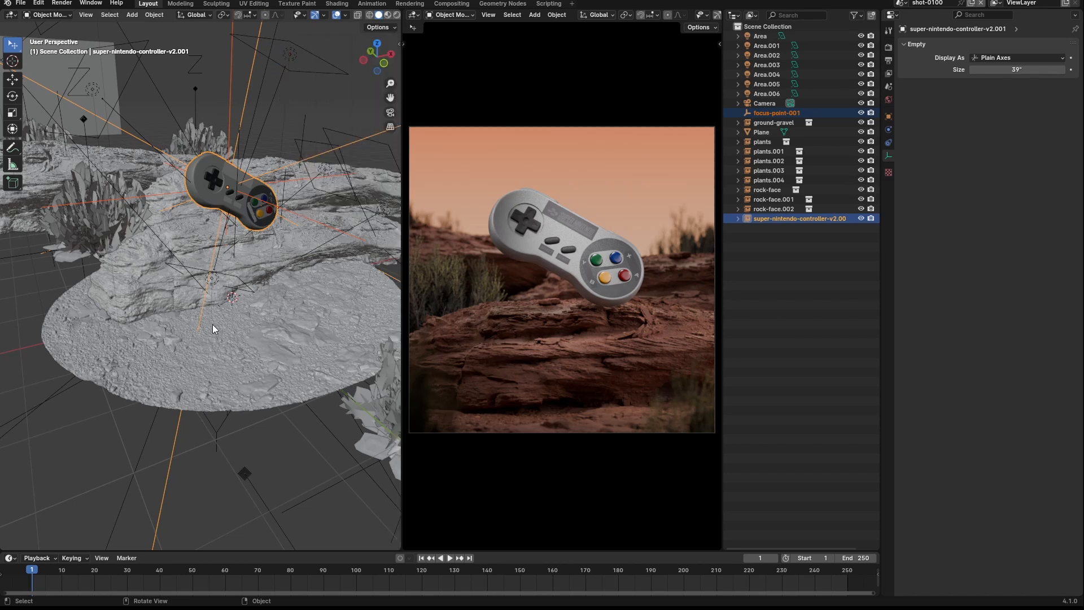
middle_drag(212, 324, 236, 201)
click(282, 131)
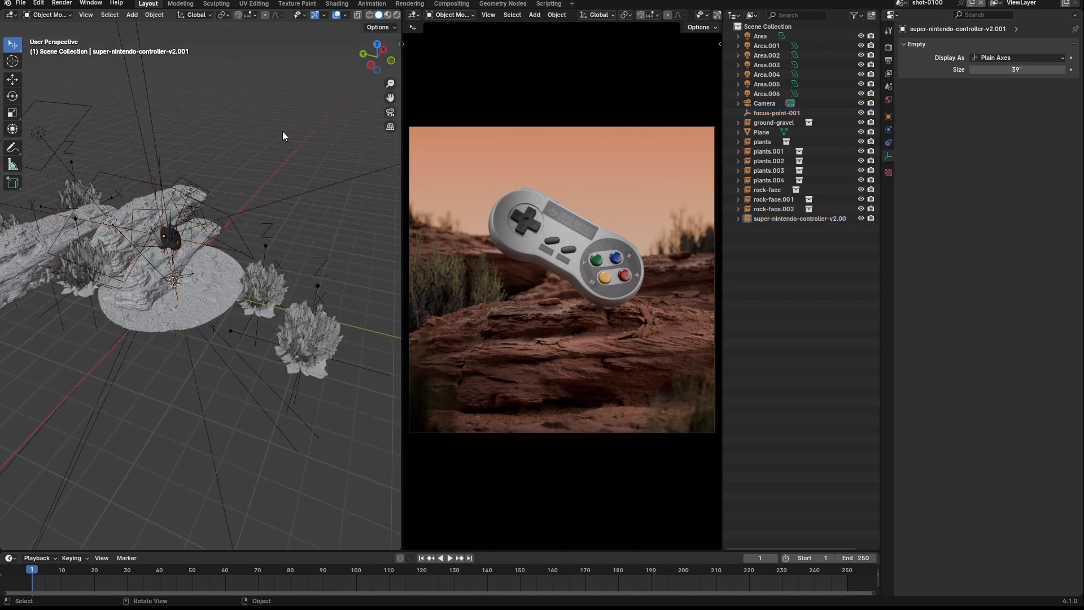
middle_drag(282, 131, 242, 249)
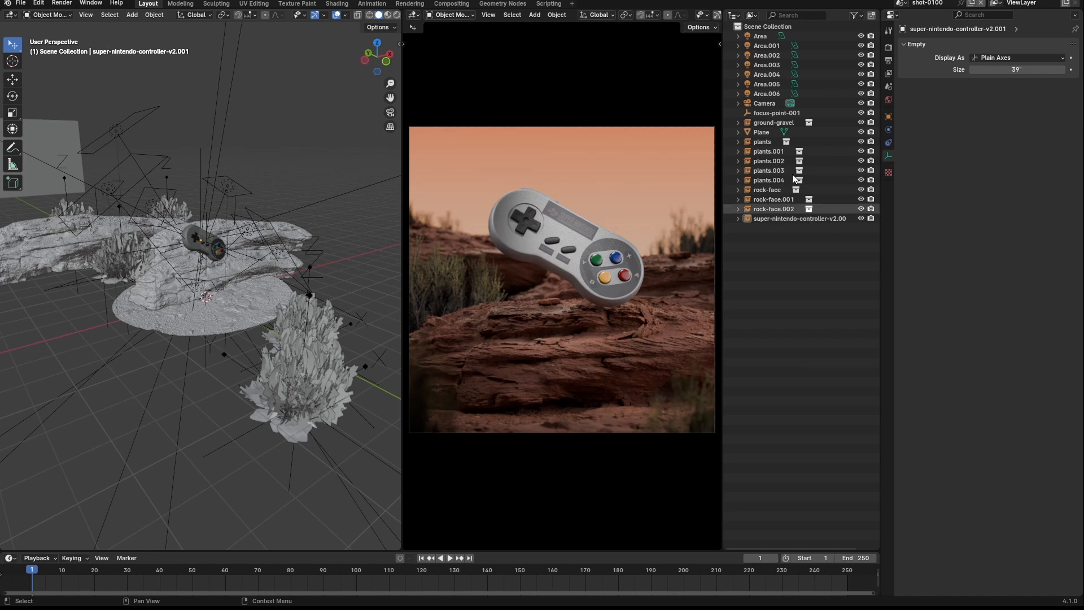
Set the camera's depth of field F-Stop to 4.0
click(762, 103)
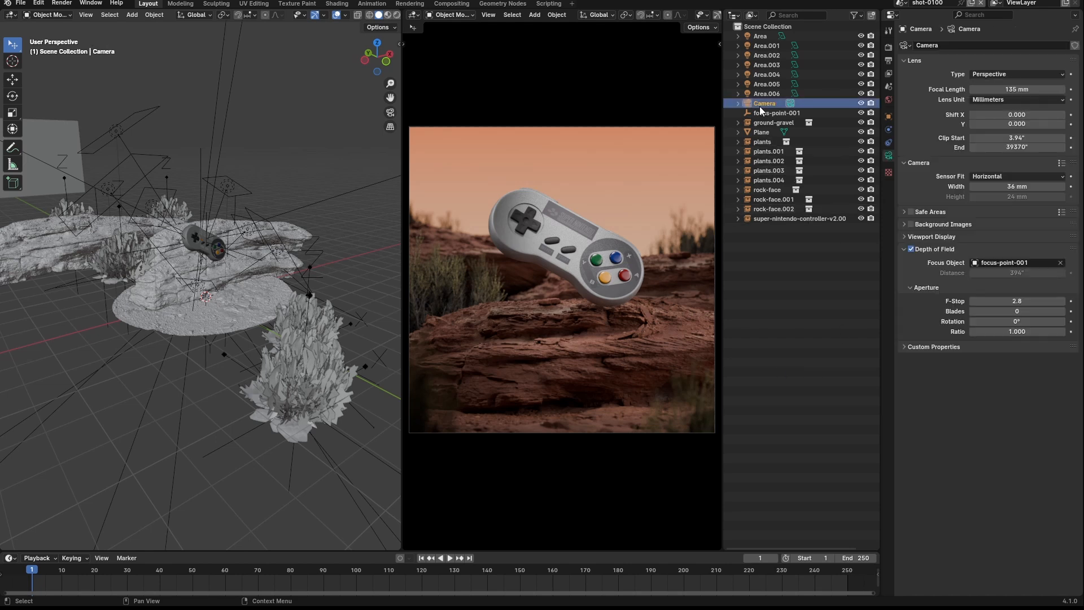
click(988, 300)
text(4)
key(Return)
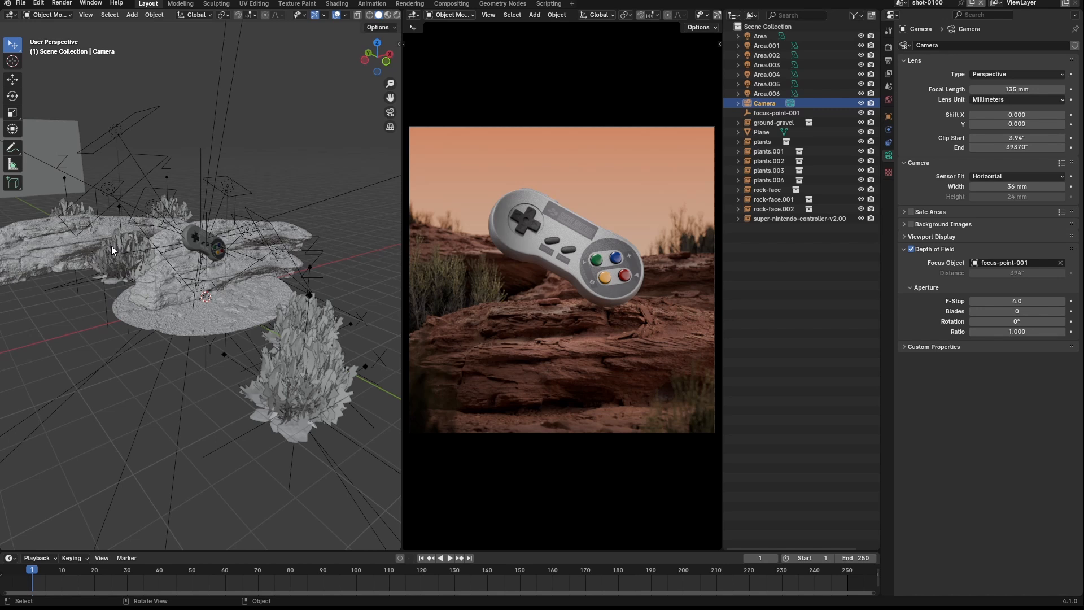
Hide all the area lights, Area and Area.001 through Area.006, in the viewport, checking what individual lights contribute
middle_drag(185, 258, 207, 286)
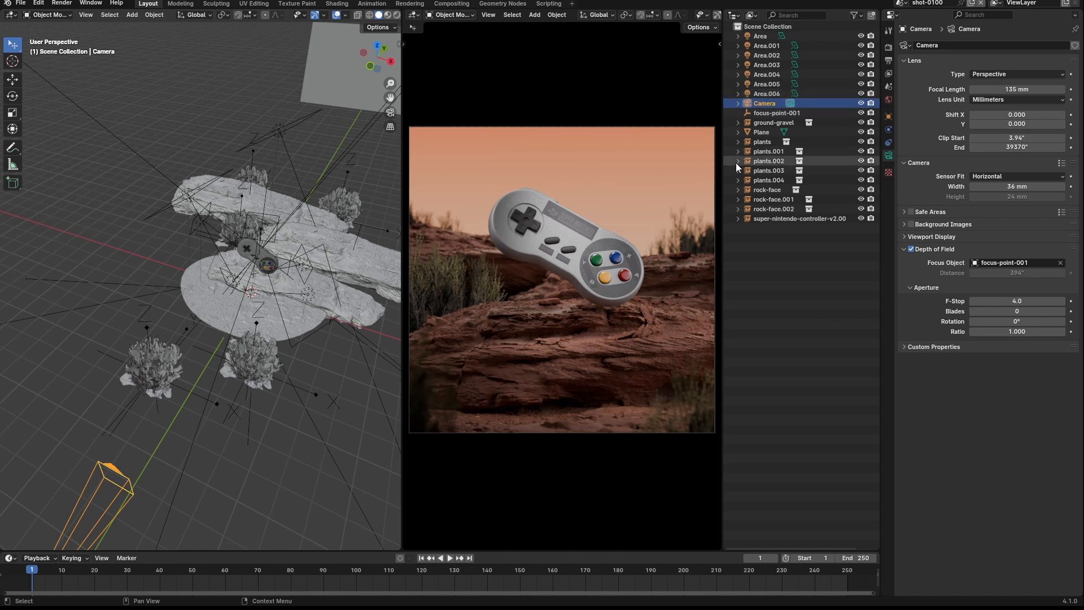
click(768, 47)
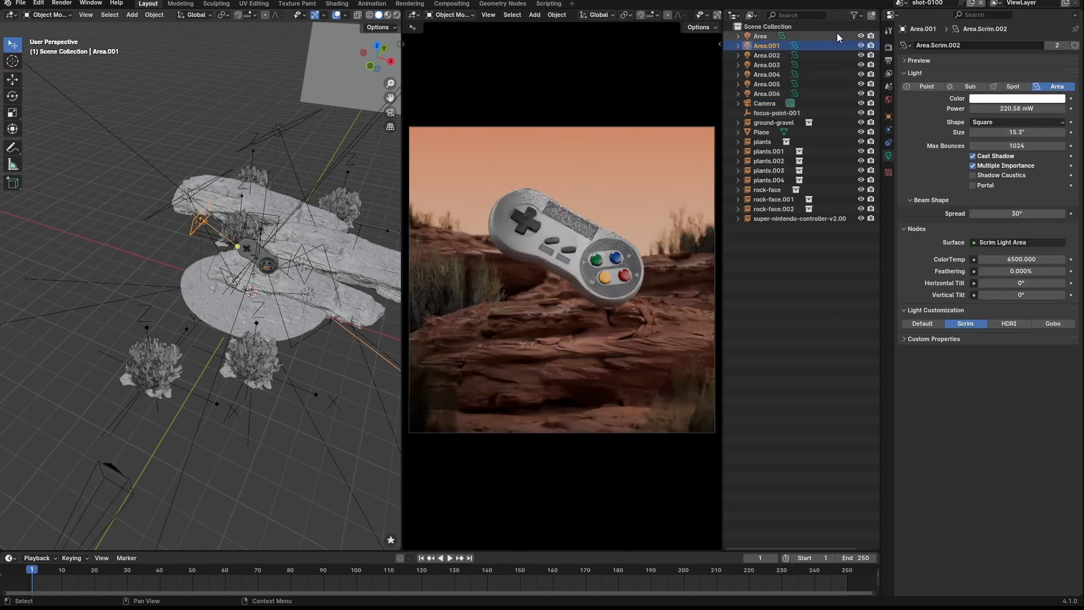
drag(860, 45, 862, 75)
click(861, 76)
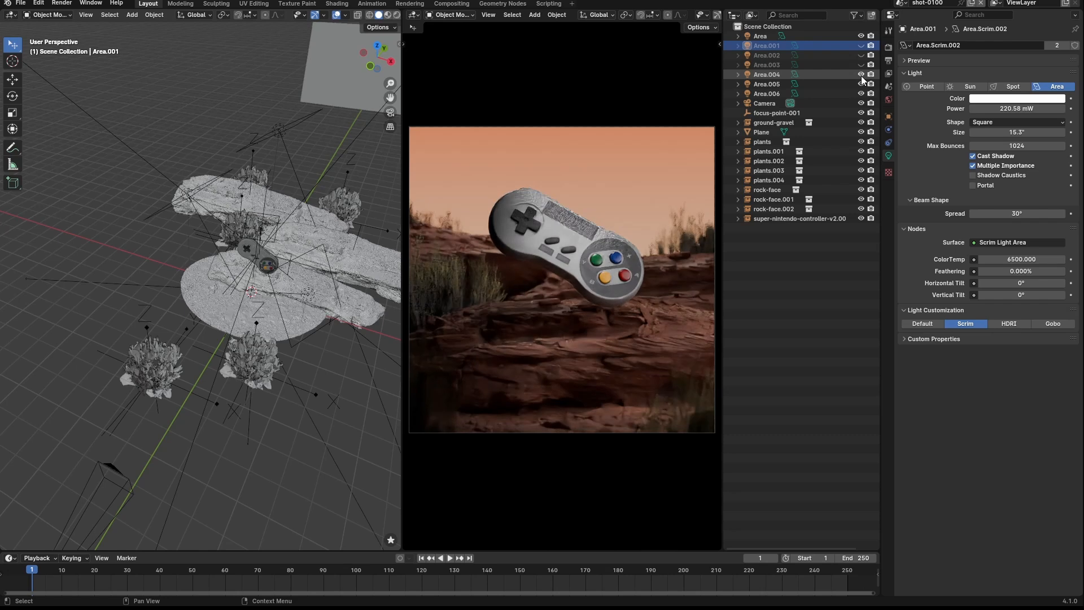
click(861, 76)
click(861, 85)
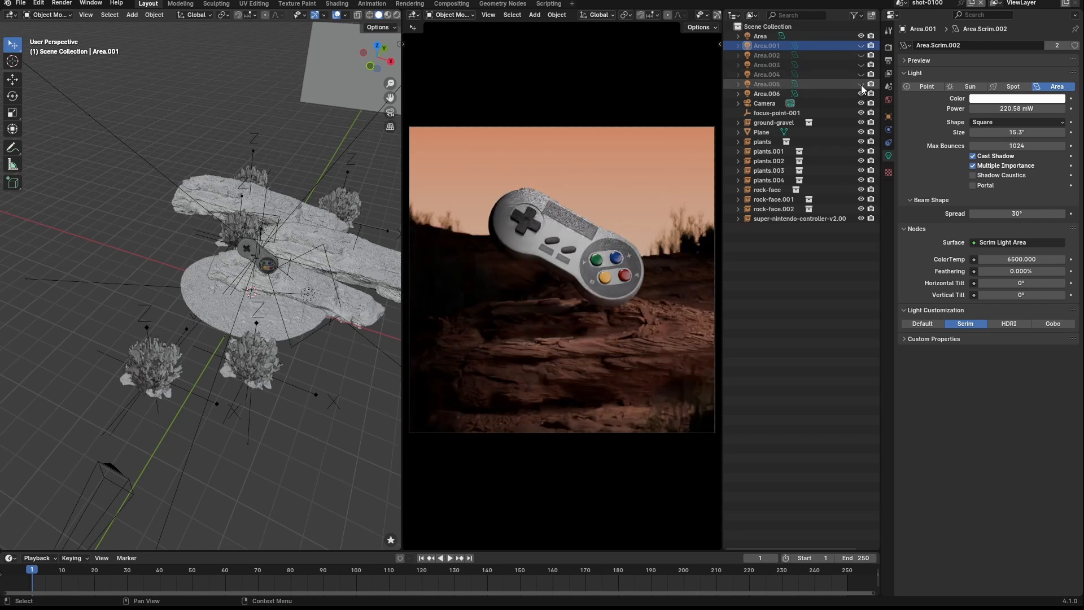
click(861, 85)
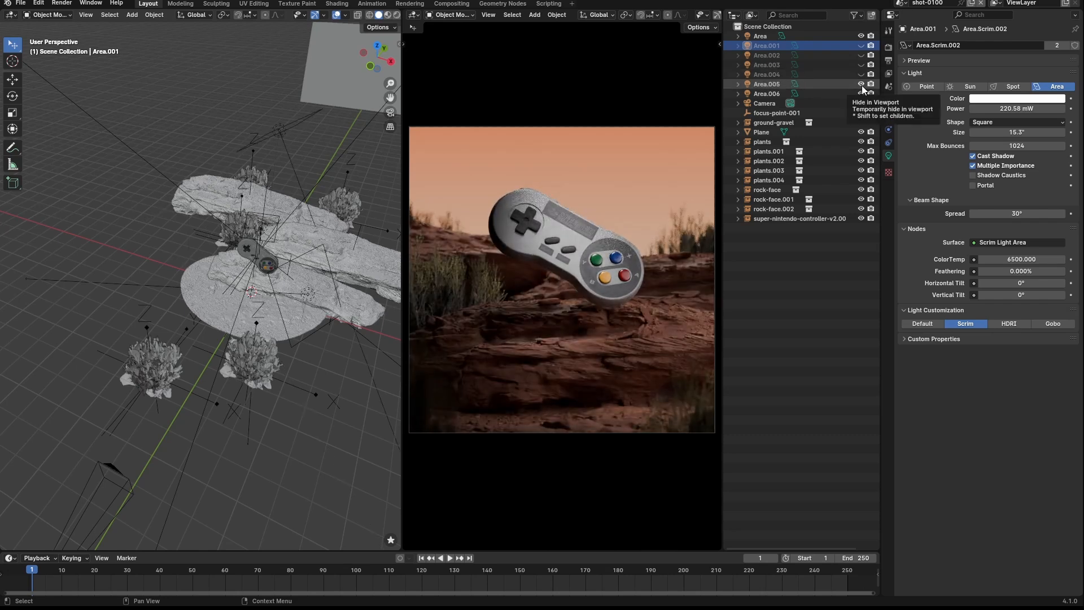
click(861, 86)
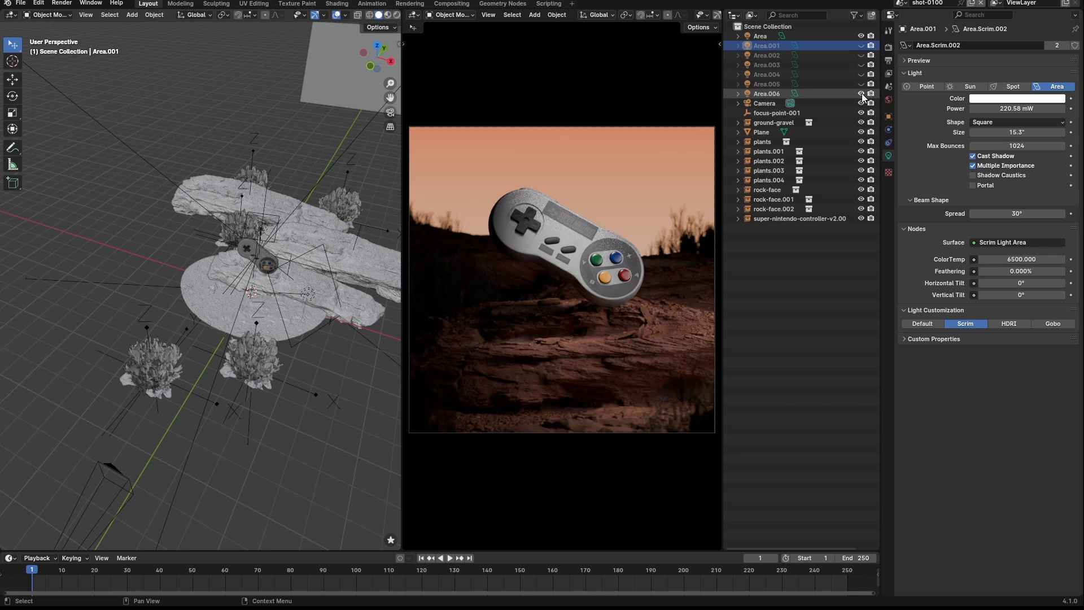
click(862, 93)
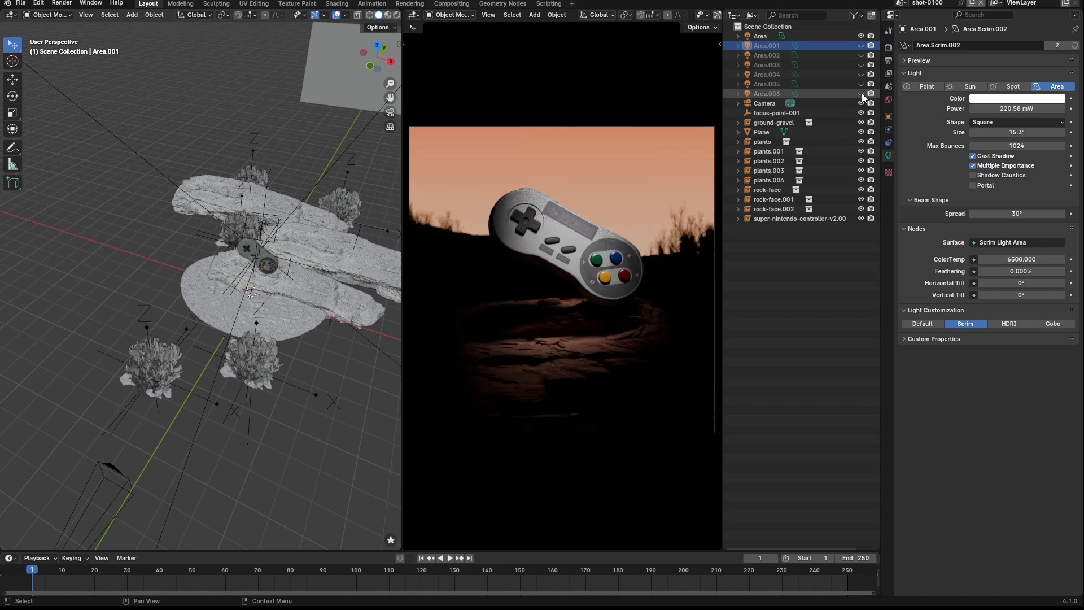
click(862, 36)
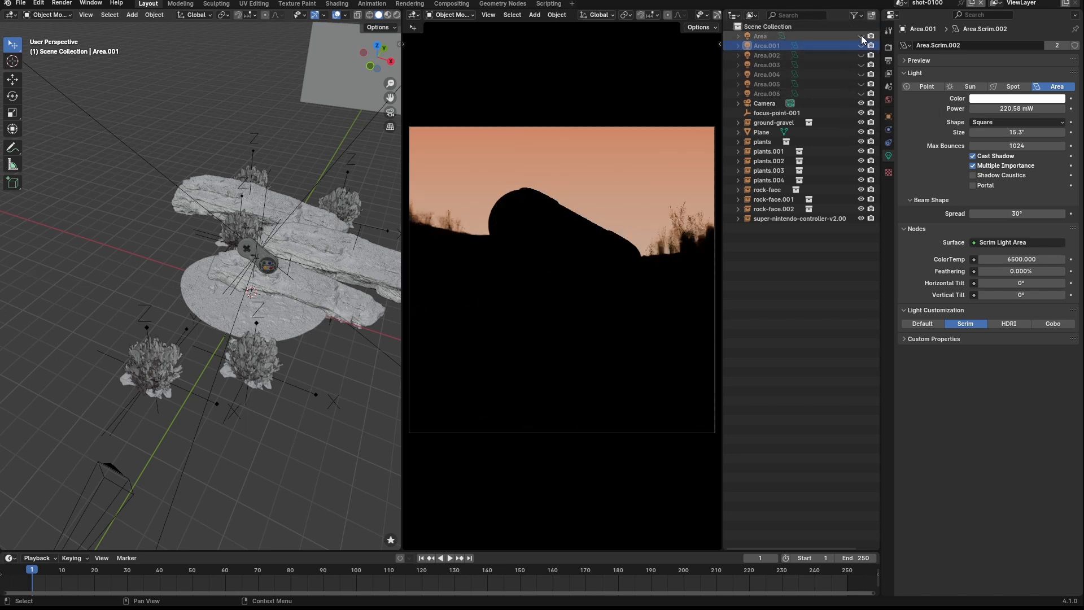
Unhide the lights Area.006, Area.005 and Area.004, and hide the game controller in the viewport
click(862, 94)
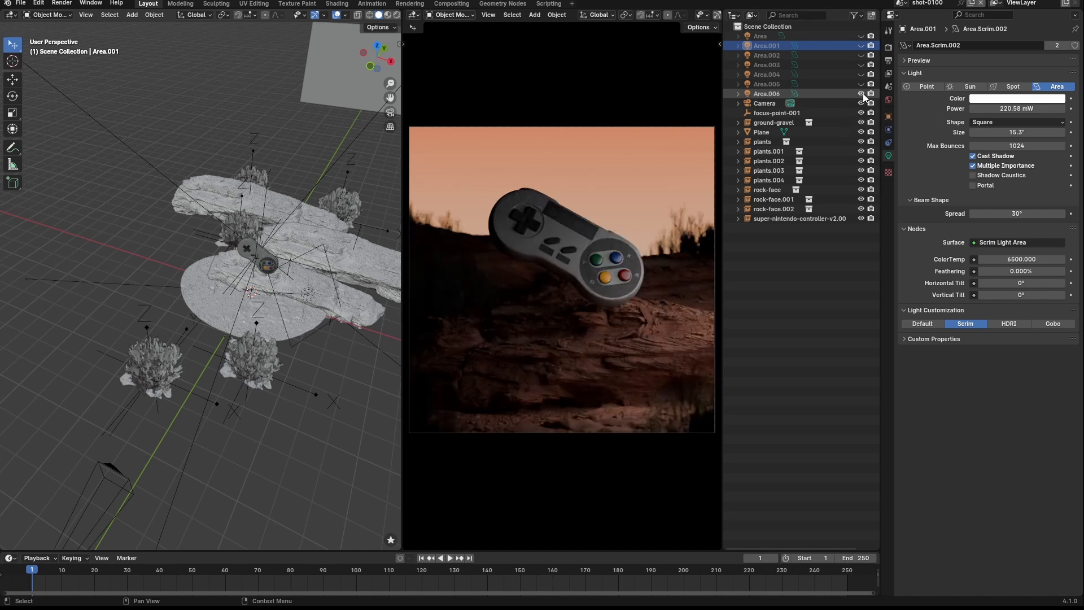
click(862, 84)
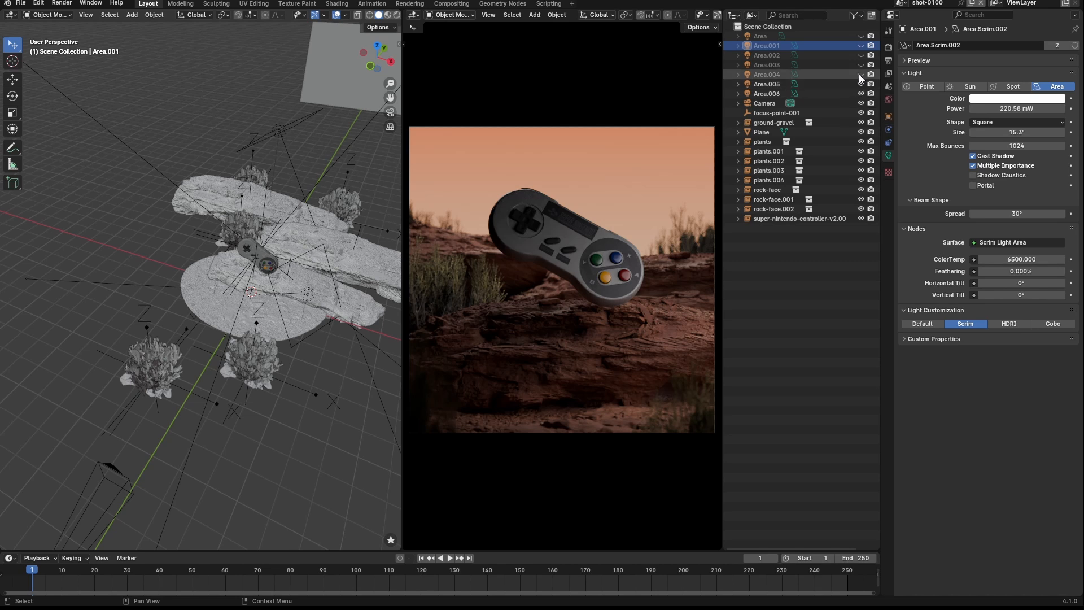
click(861, 76)
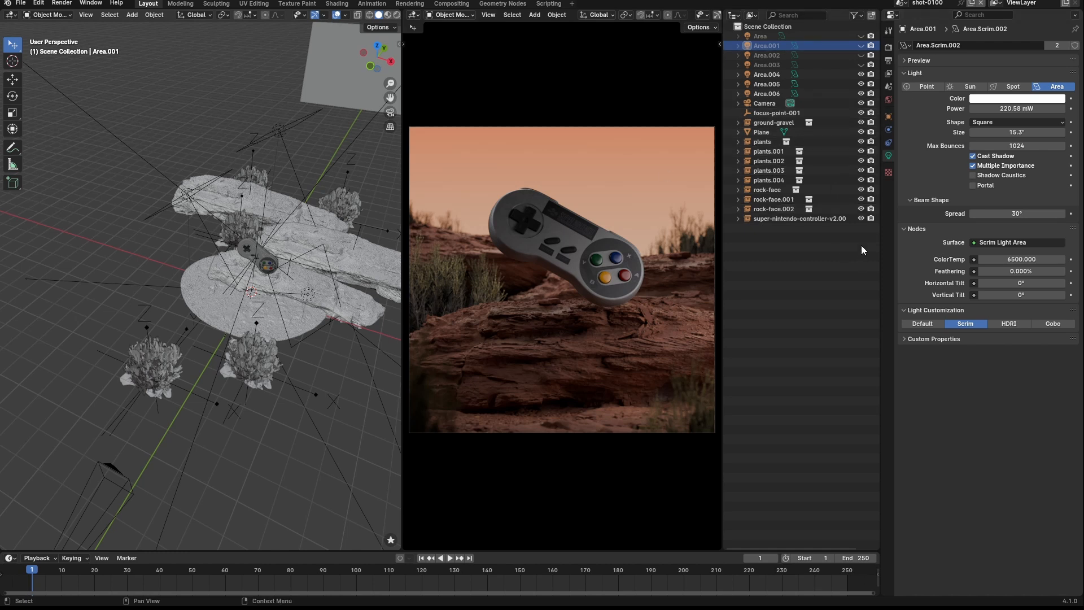
click(861, 219)
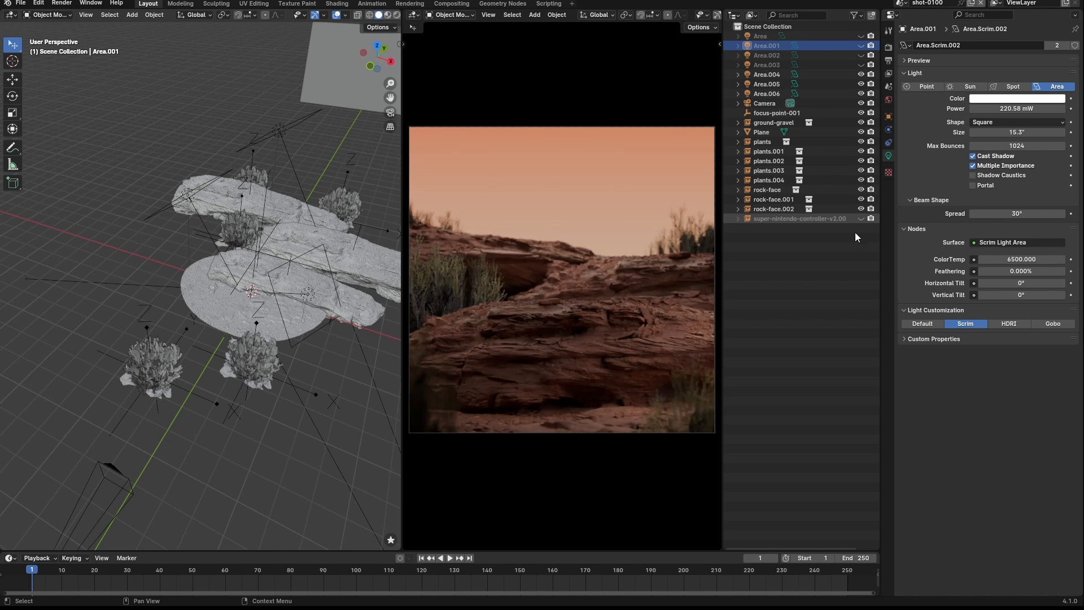
click(828, 306)
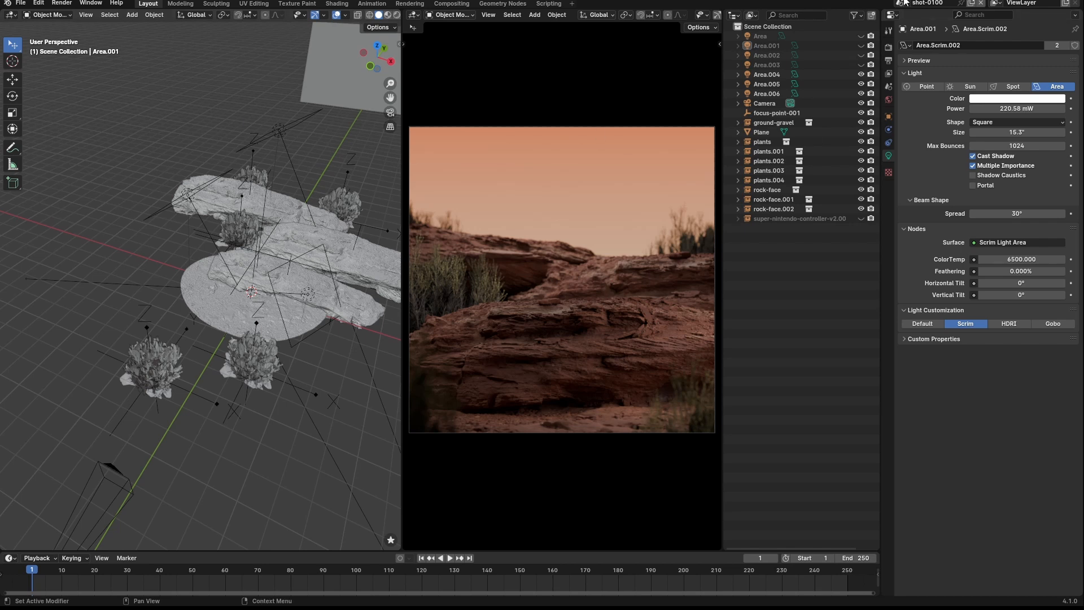
Display the camera view of the desert scene in Solid shading
key(z)
click(512, 283)
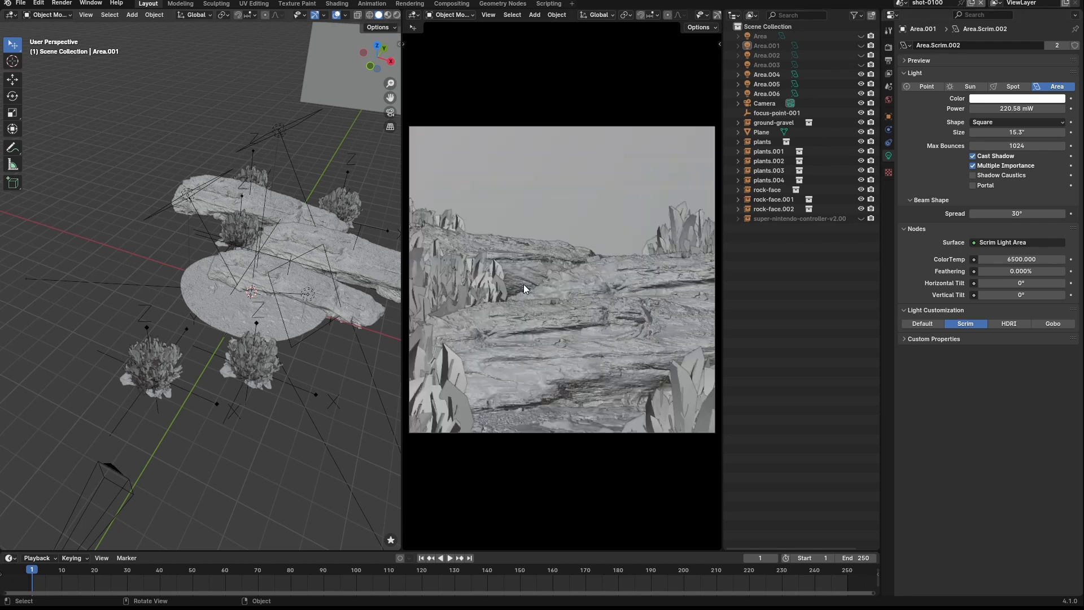
click(517, 277)
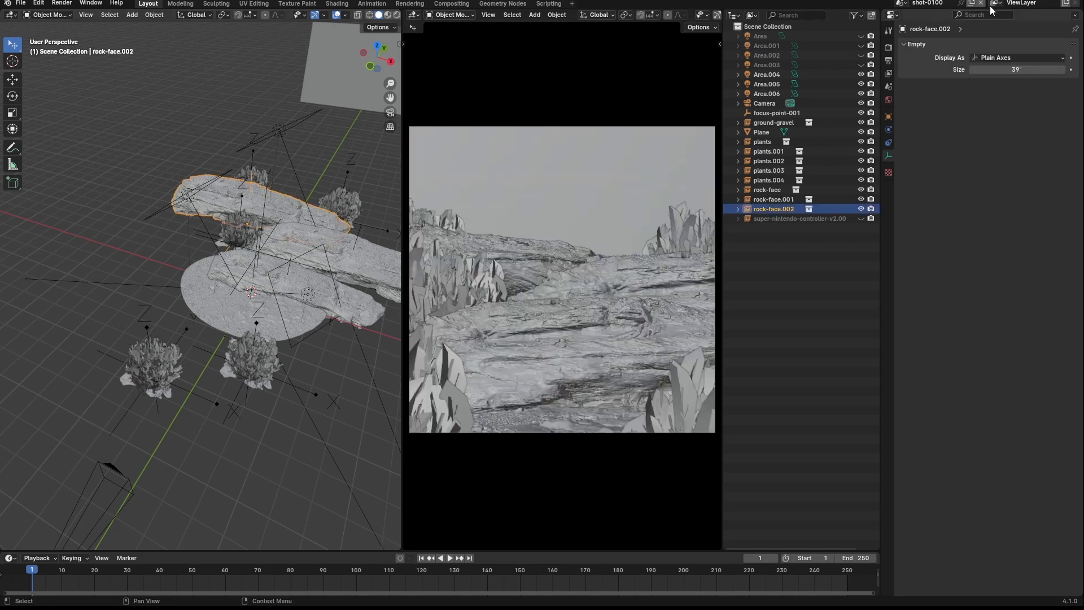
Examine the Microsoft-Surface-Pro model in the Assets scene, and return to the camera view of the shot-0100 scene
click(900, 4)
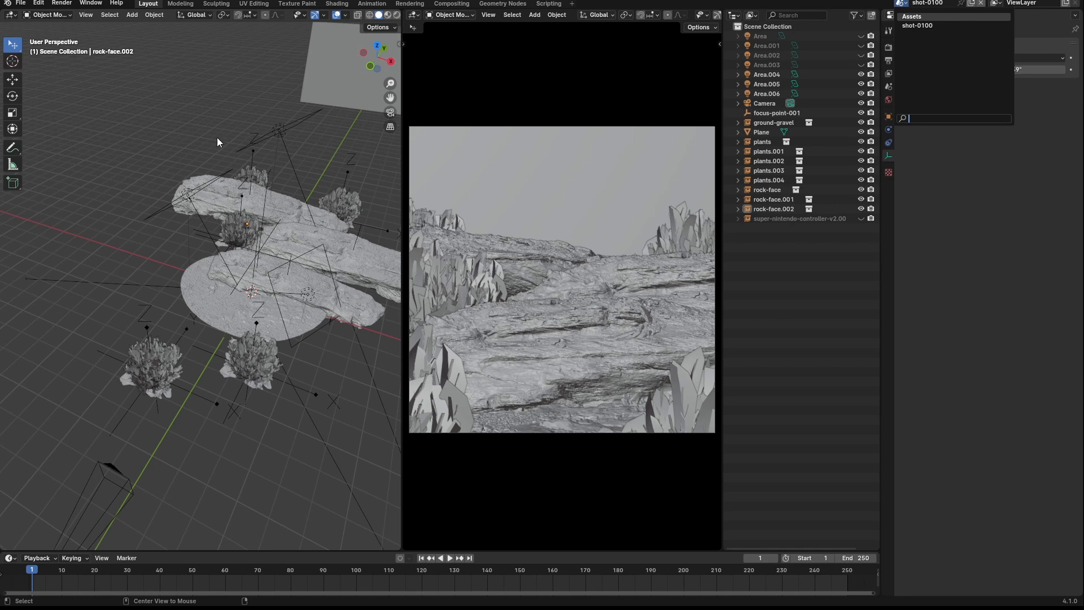
click(906, 16)
click(424, 237)
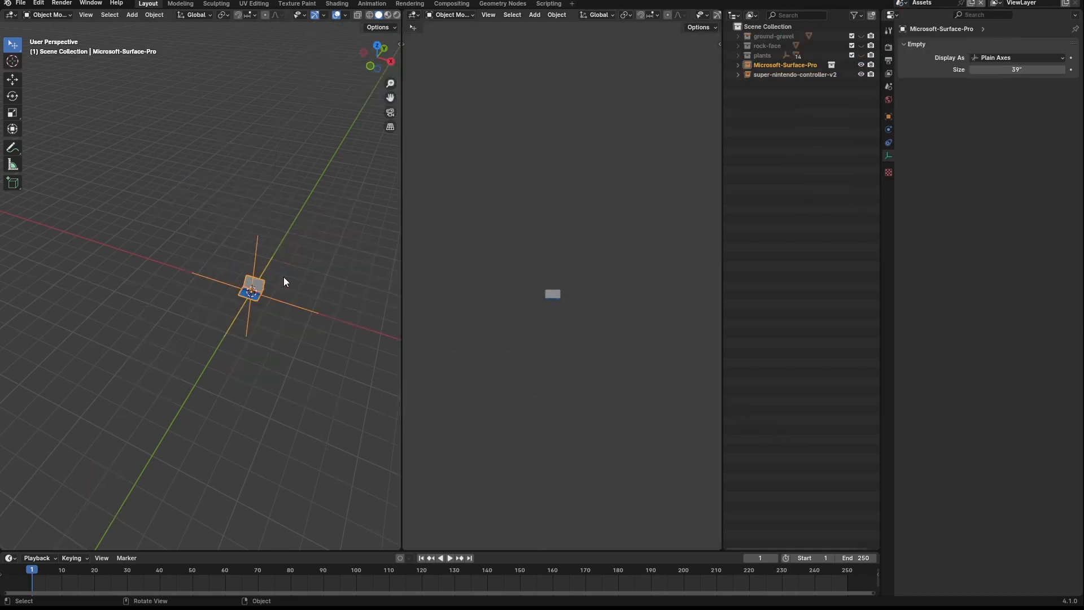
key(KP_Decimal)
middle_drag(283, 276, 306, 223)
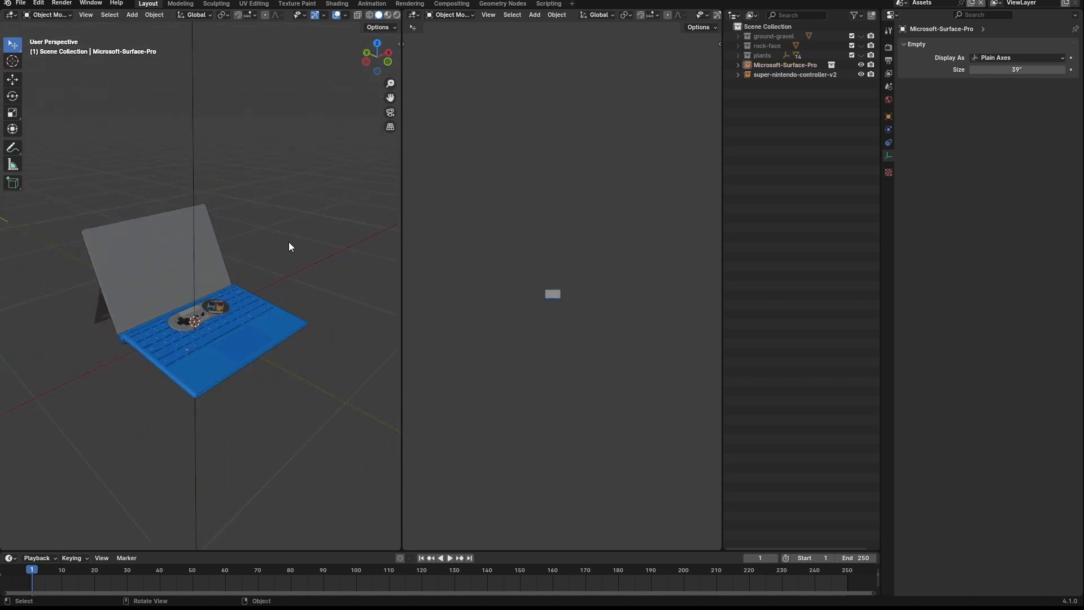
click(901, 3)
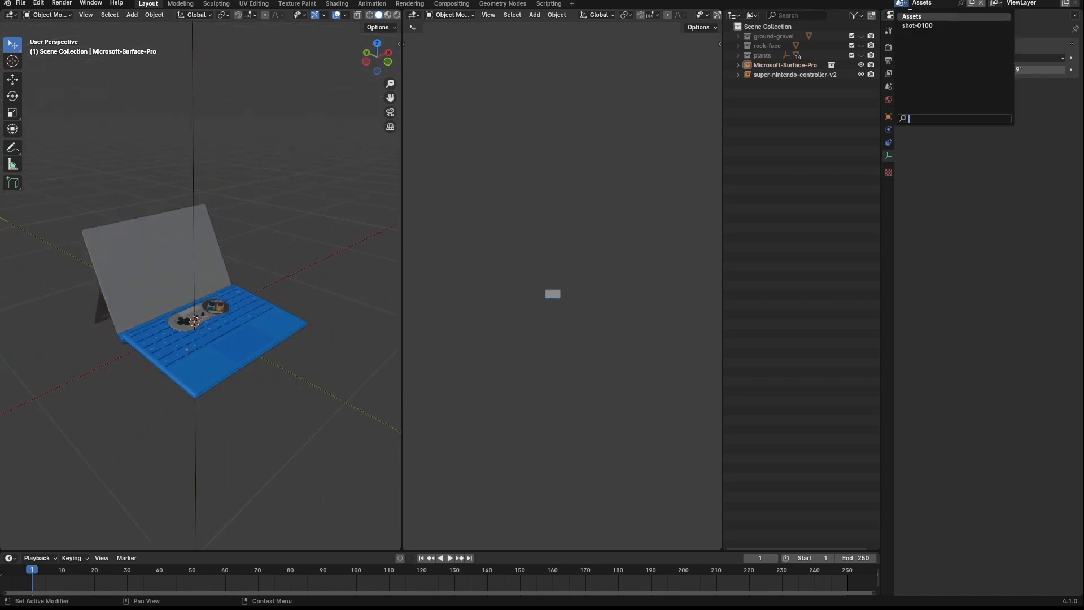
click(917, 25)
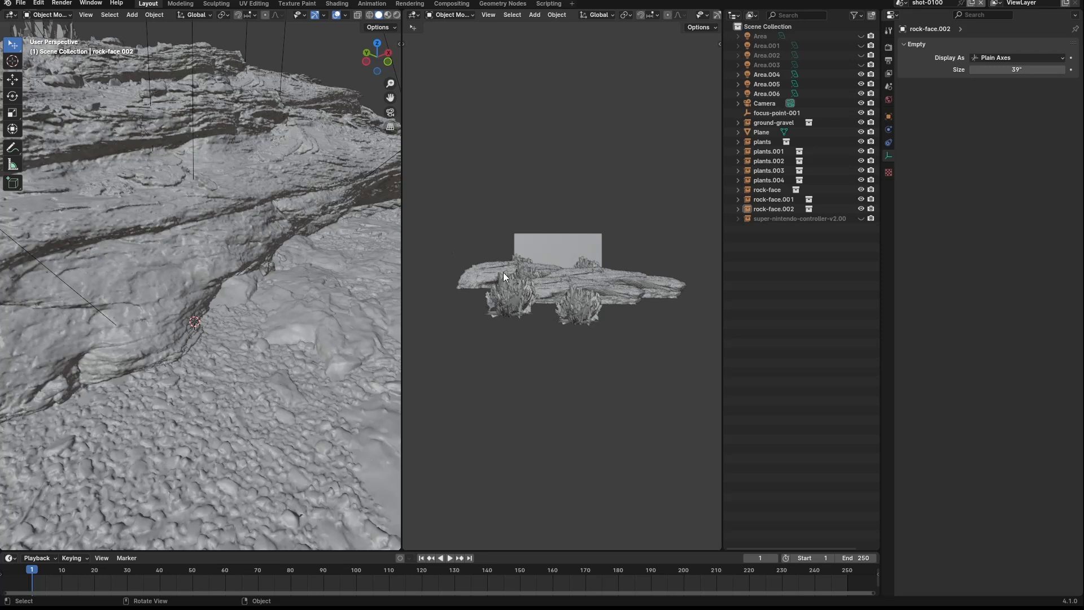
key(KP_0)
Add a collection instance of Microsoft-Surface-Pro and raise it about 17.2 inches along Z, above the foreground rock
scroll(247, 248, down, 2)
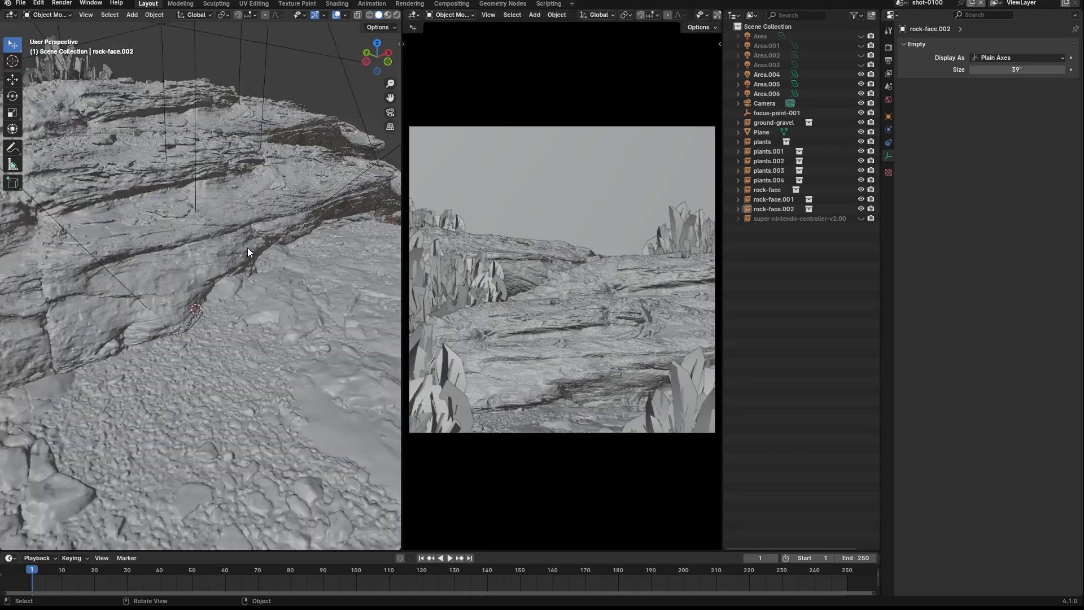
scroll(247, 251, down, 2)
key(shift+a)
mouse_move(234, 325)
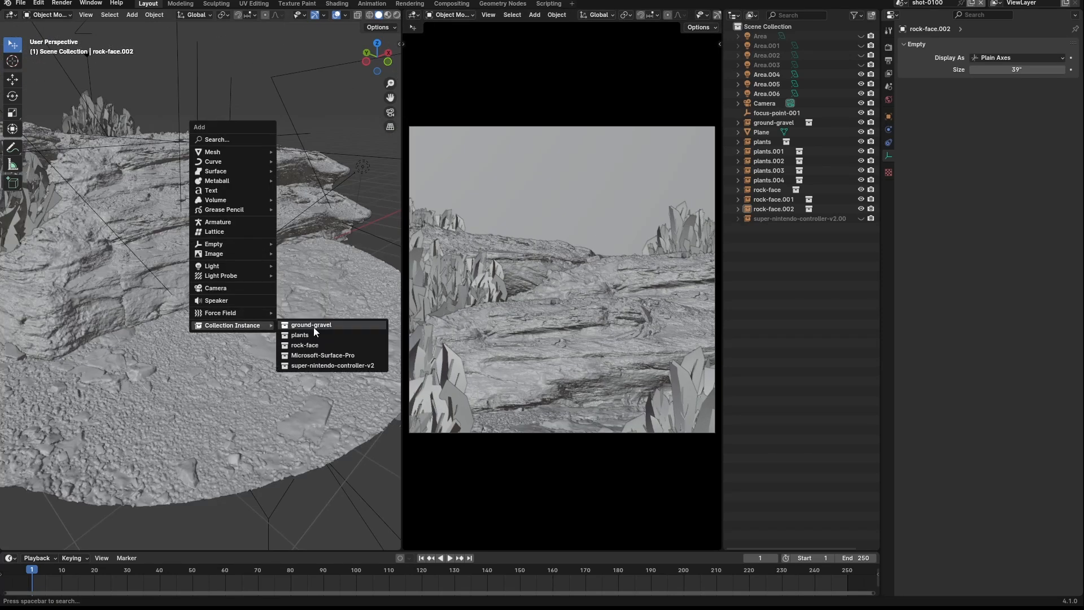
click(308, 354)
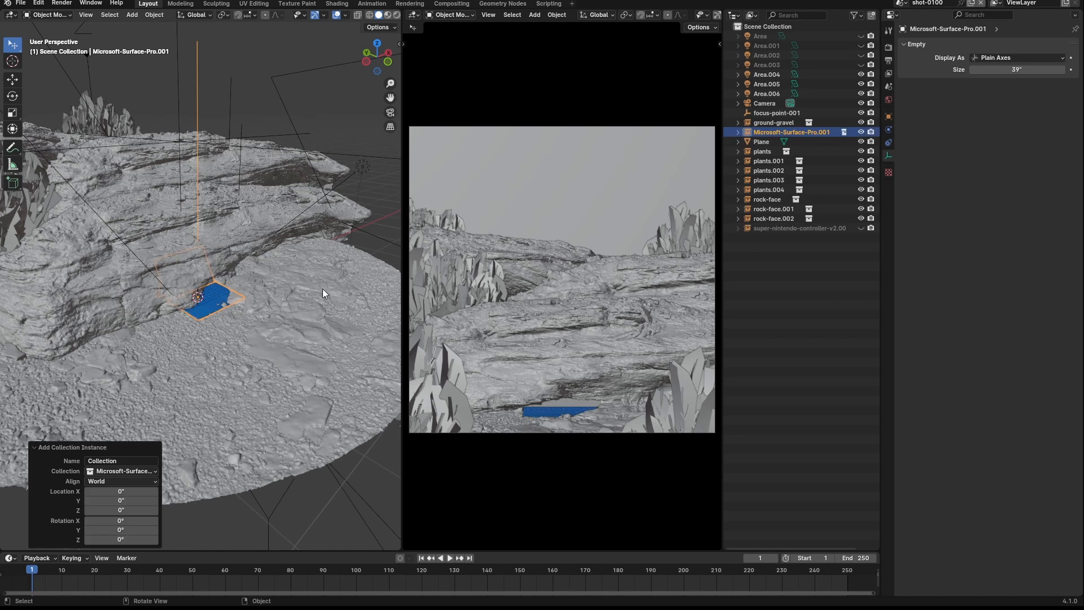
key(g)
key(z)
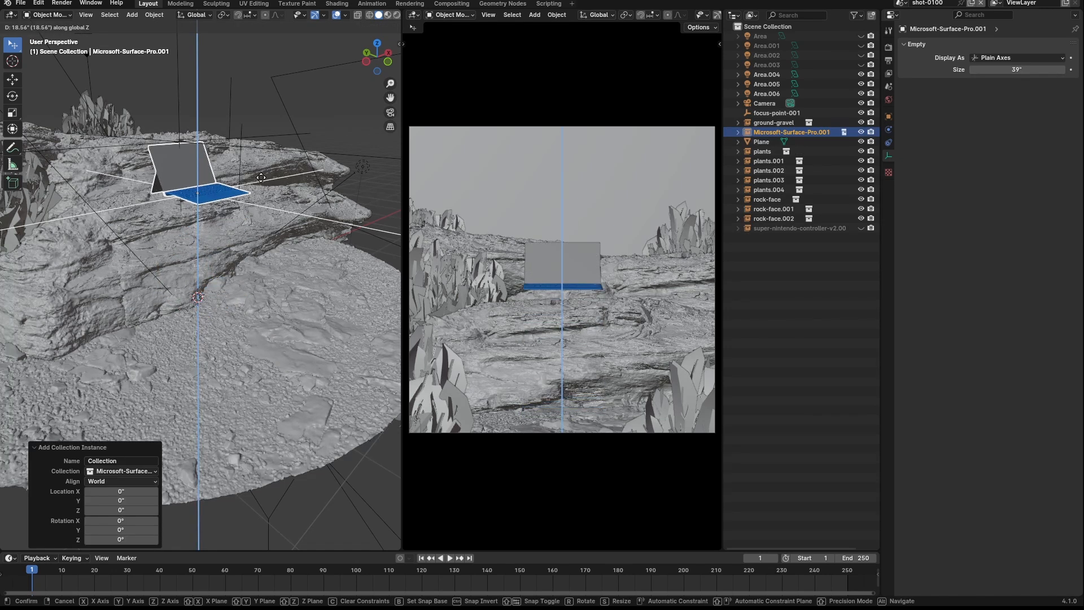
click(261, 190)
Display the camera view in Rendered shading and widen that viewport
key(z)
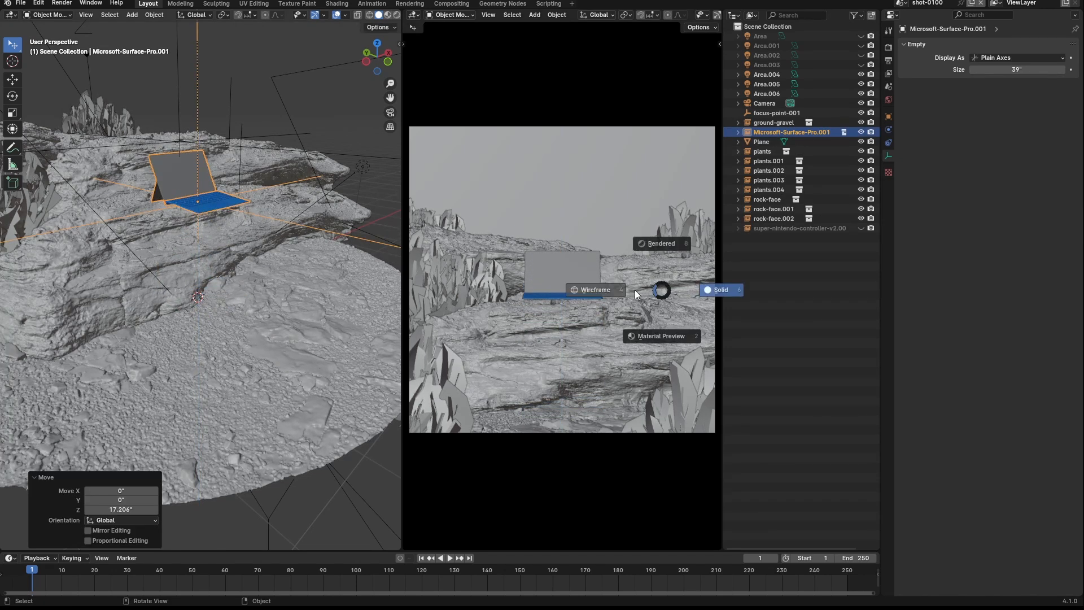
click(677, 250)
click(672, 244)
key(z)
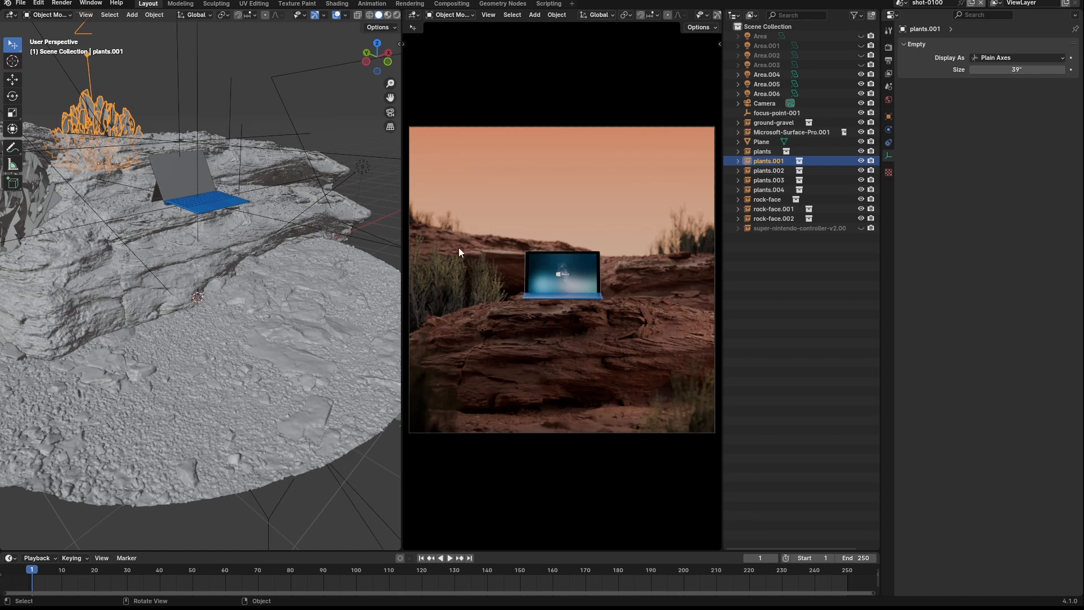
drag(400, 237, 350, 236)
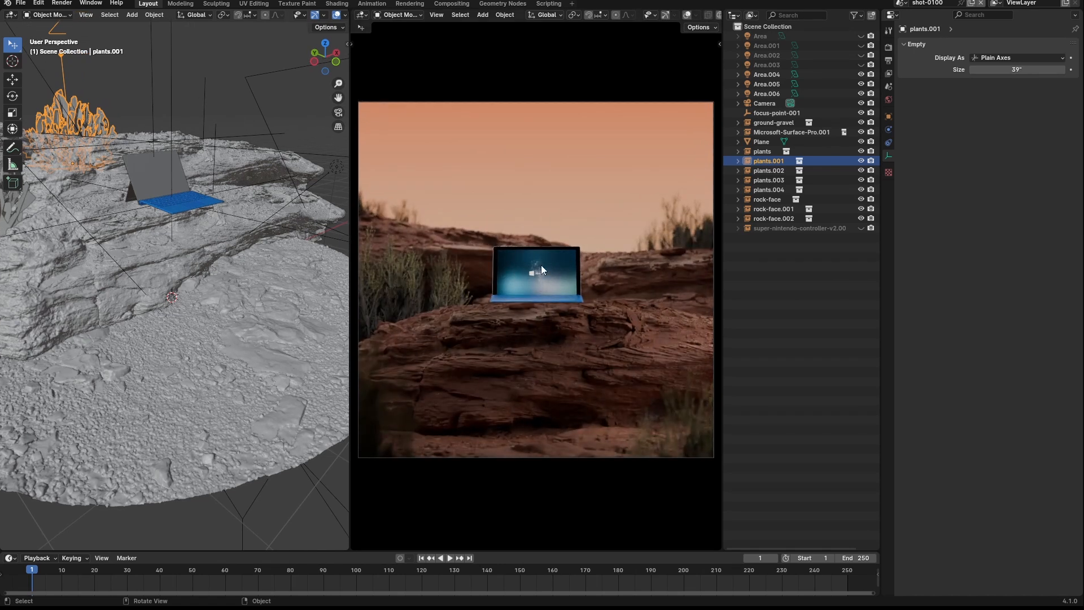
Scale the Surface Pro instance up uniformly by about 1.94
click(554, 262)
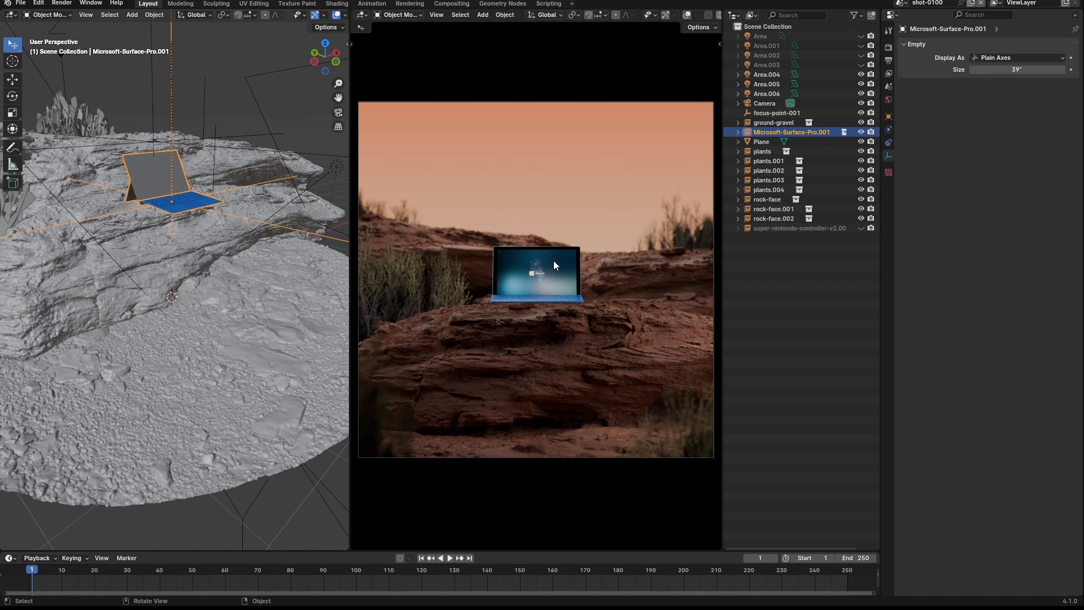
click(558, 243)
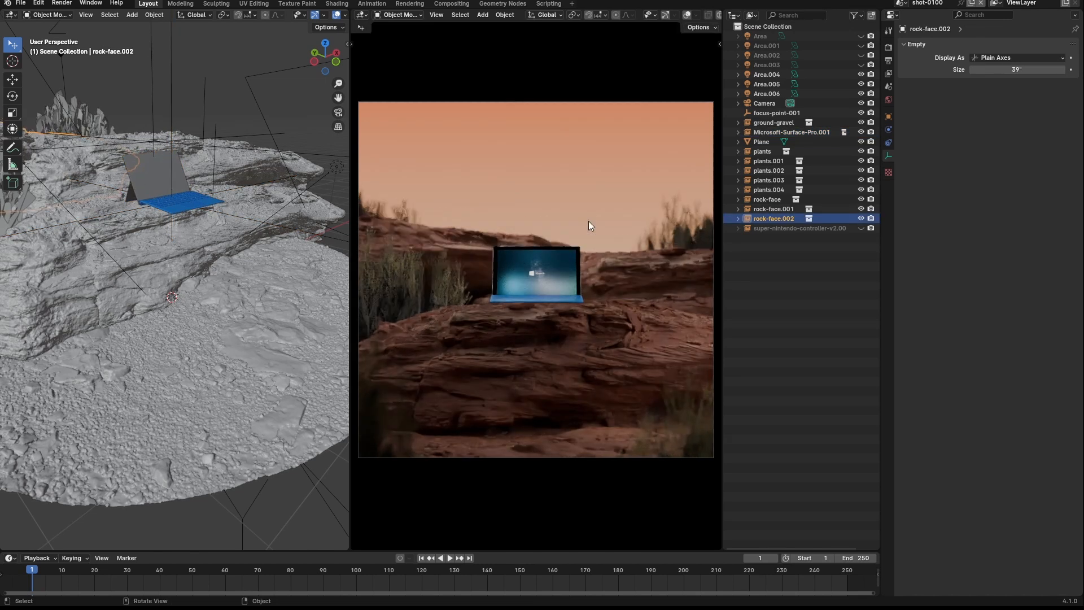
click(557, 281)
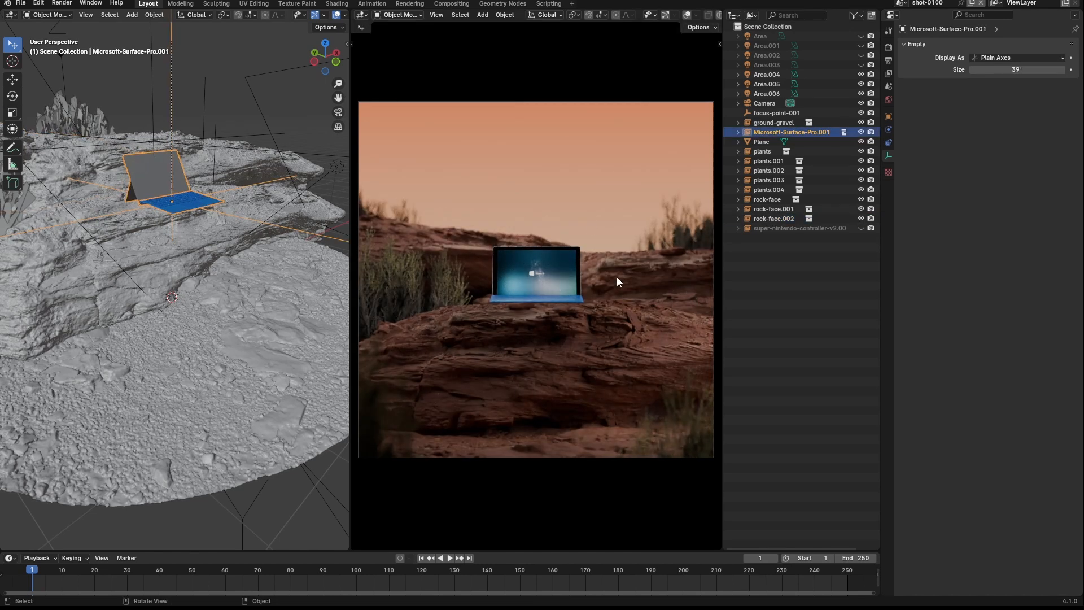
key(s)
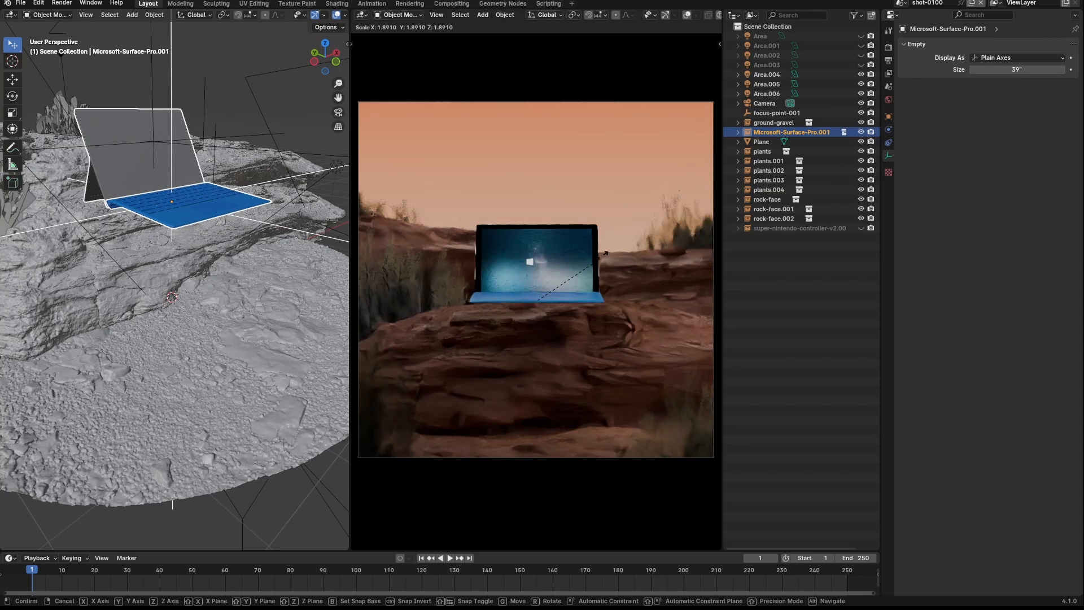
click(592, 244)
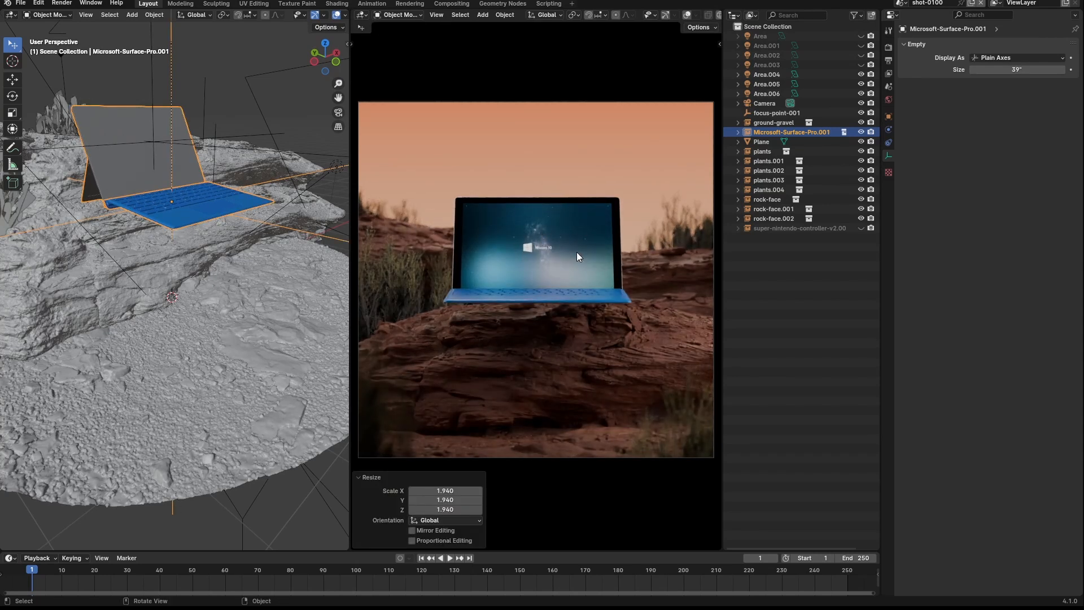
Rotate the Surface Pro freely by about 41.3° and -25.8° to show its keyboard, and raise it about 1.97 inches along Z
key(r)
key(r)
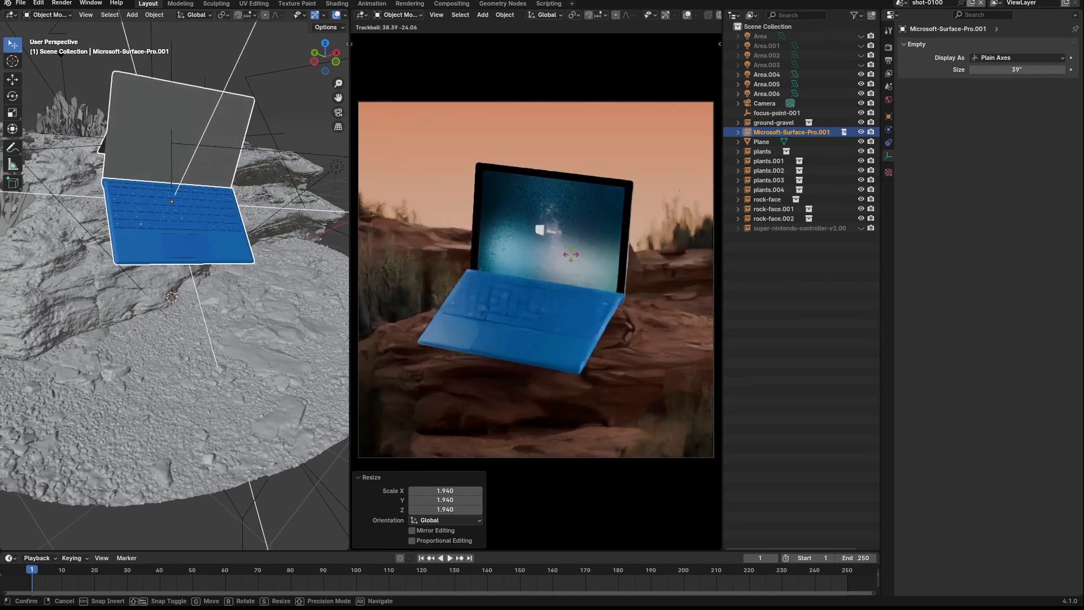
click(569, 256)
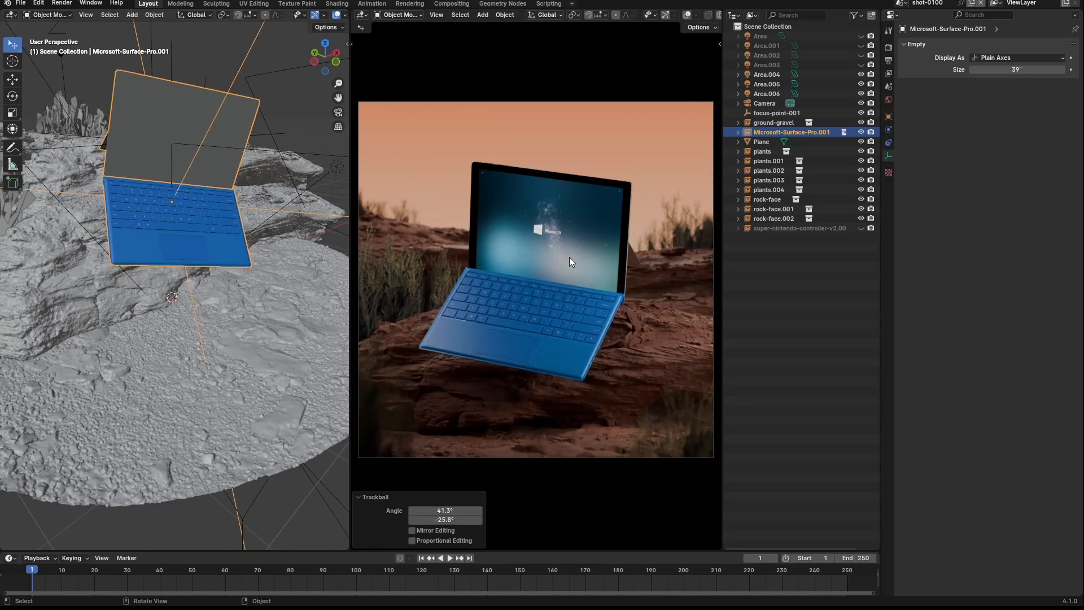
key(r)
key(g)
key(z)
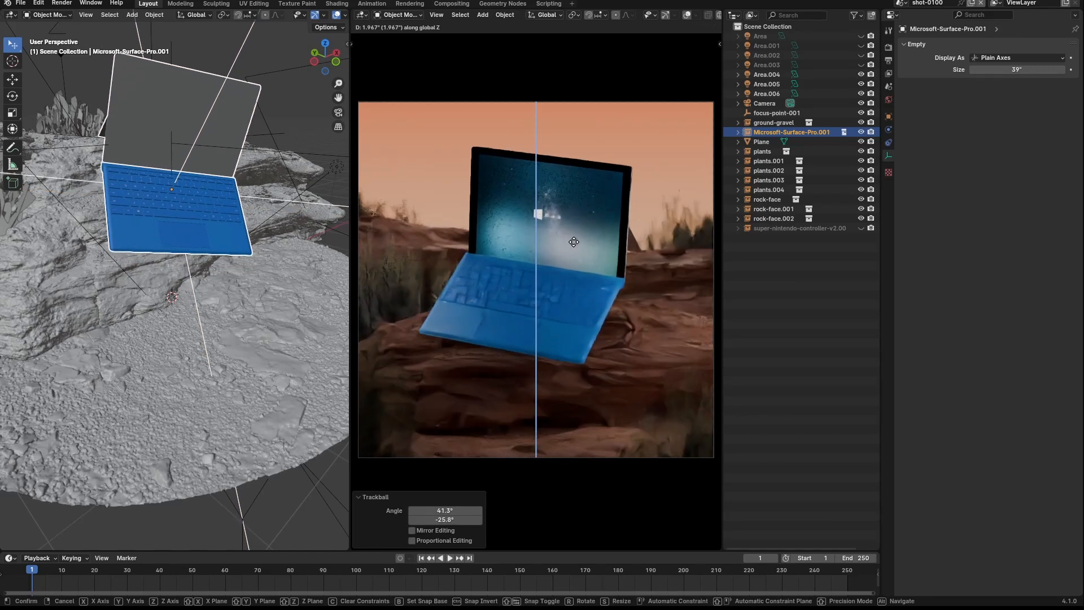
click(574, 241)
Move the Surface Pro in the left orthographic view by about 7 inches along Y and 4.15 inches along Z
middle_drag(172, 244, 222, 221)
key(grave)
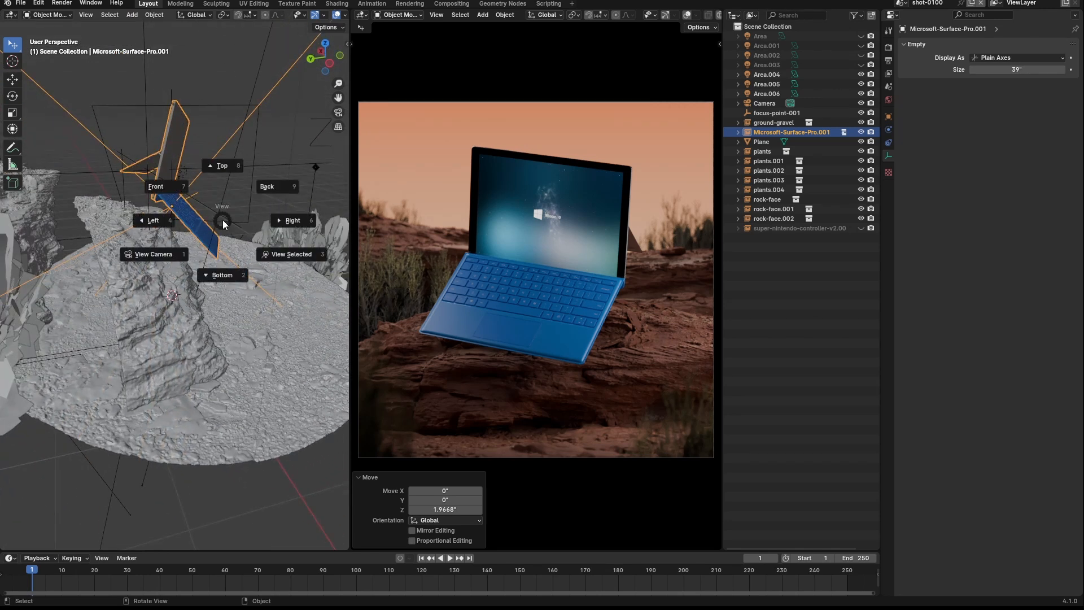
click(166, 218)
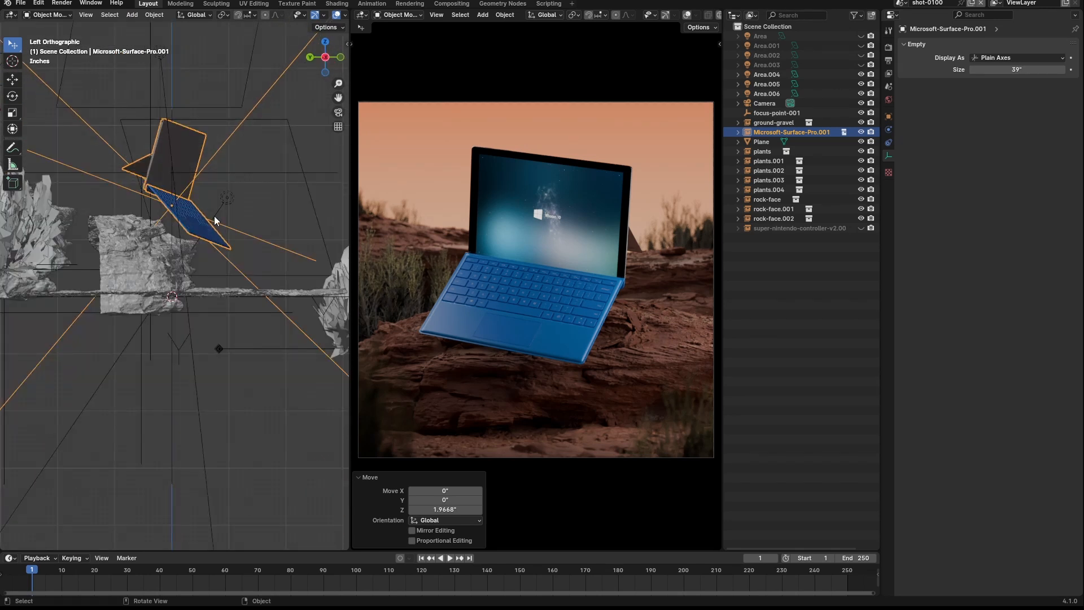
key(g)
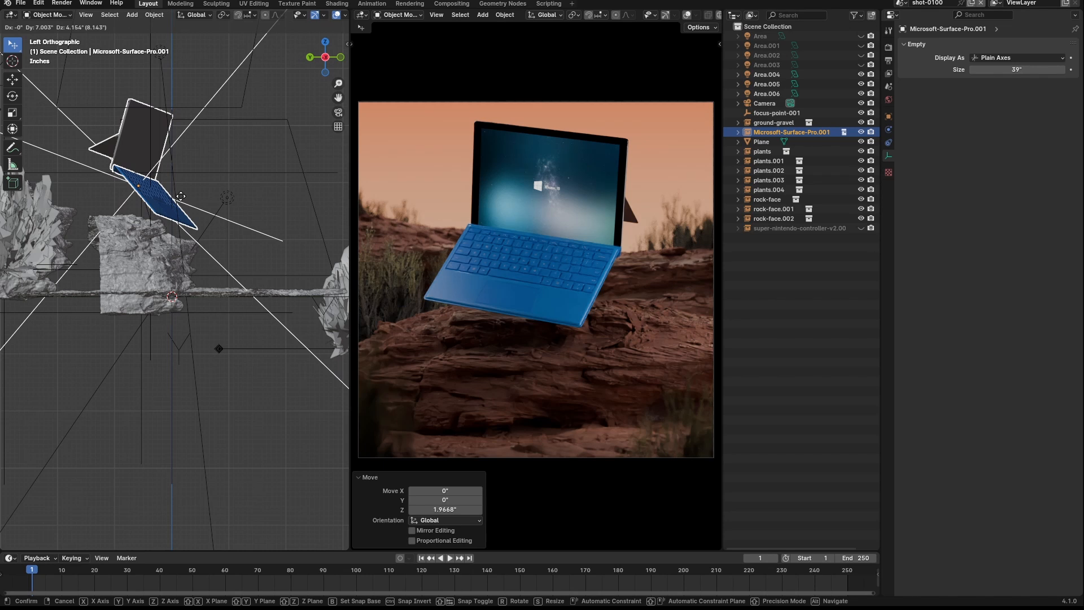
click(181, 195)
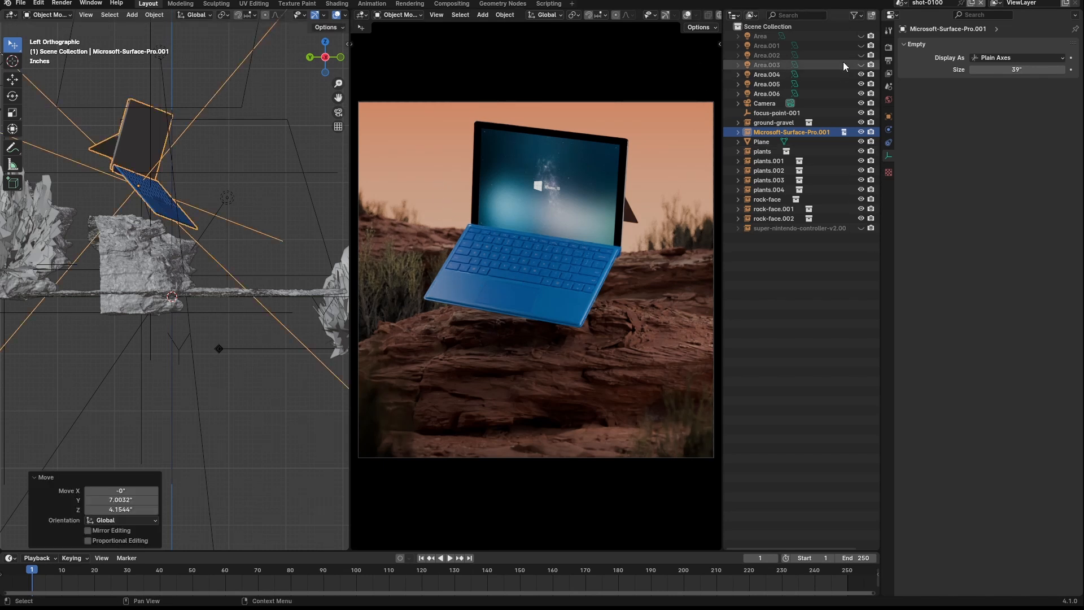
Unhide the light Area.001, and check what Area, Area.002 and Area.003 contribute on the laptop, keeping those three hidden
click(860, 38)
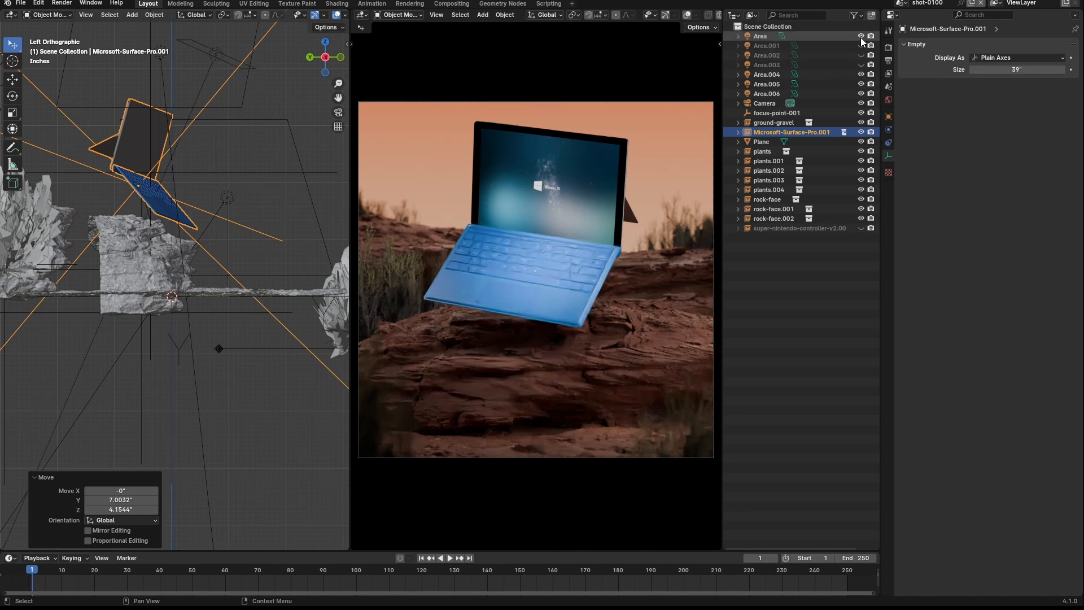
click(861, 37)
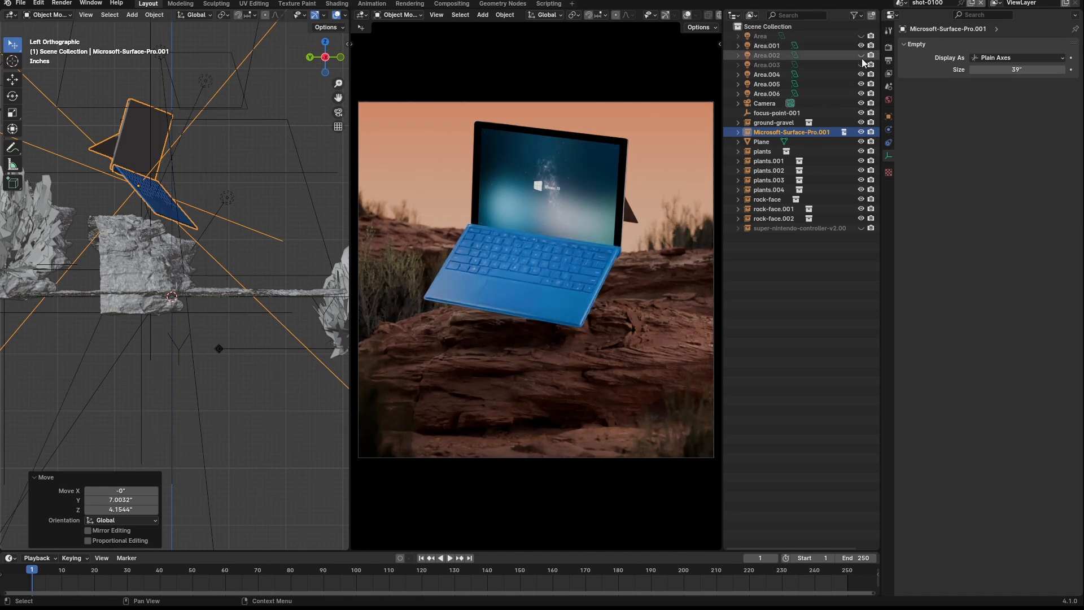
click(862, 58)
click(862, 58)
click(862, 66)
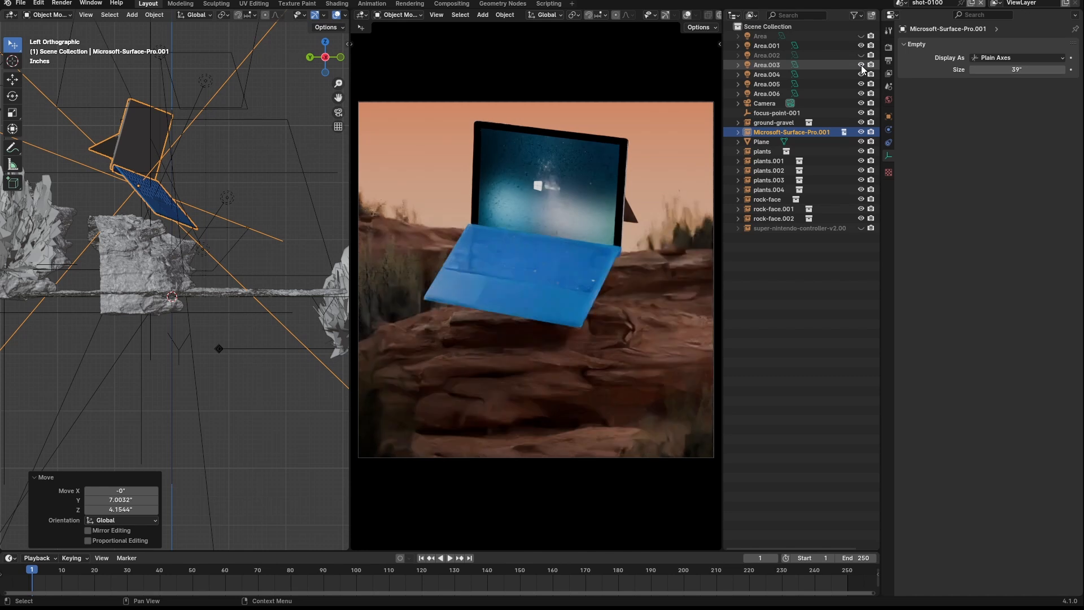
click(861, 66)
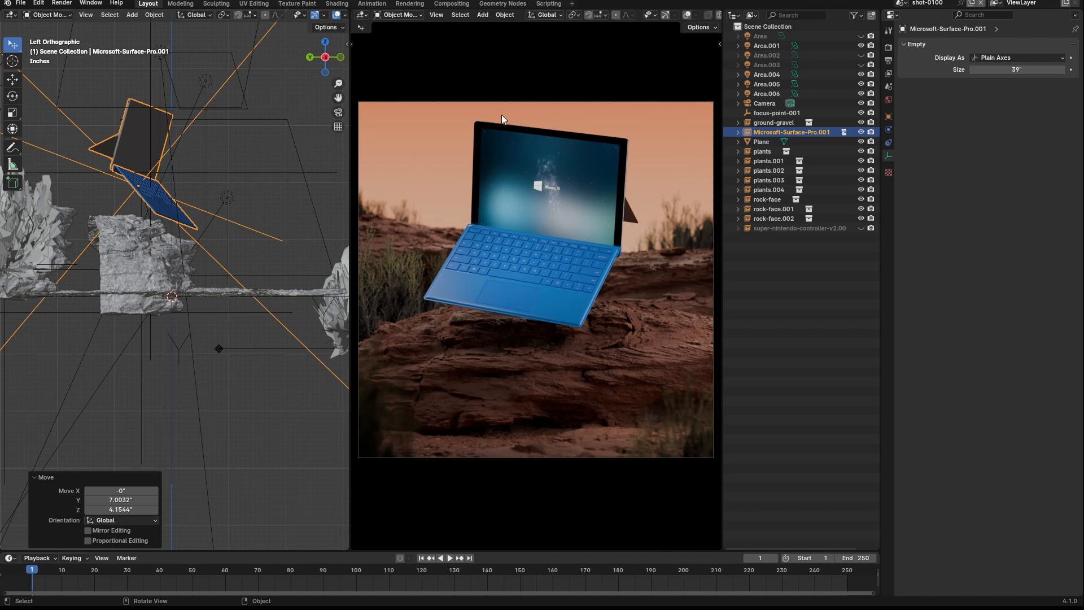
Try rotating the Surface Pro freely by about -16.6° and -20.1° to check its reflections, and undo the rotation
click(578, 270)
click(578, 270)
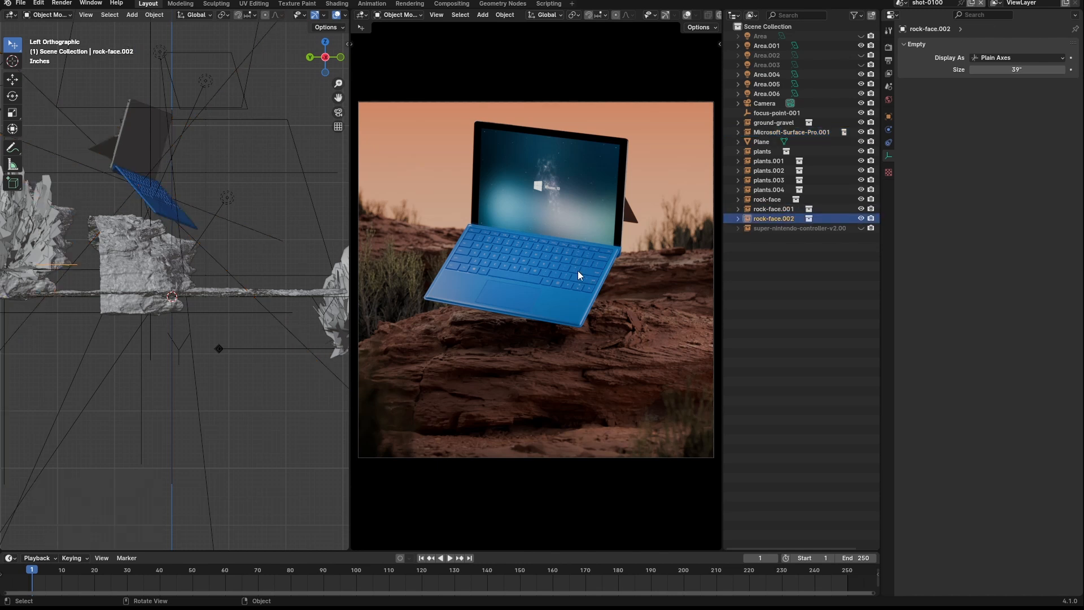
click(571, 174)
key(r)
key(r)
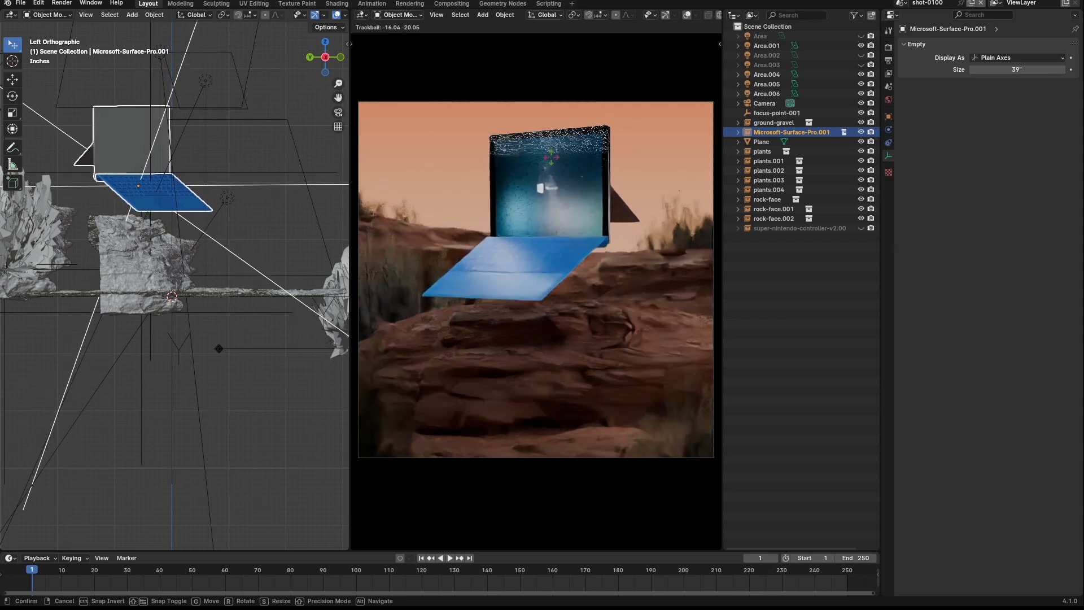
click(527, 180)
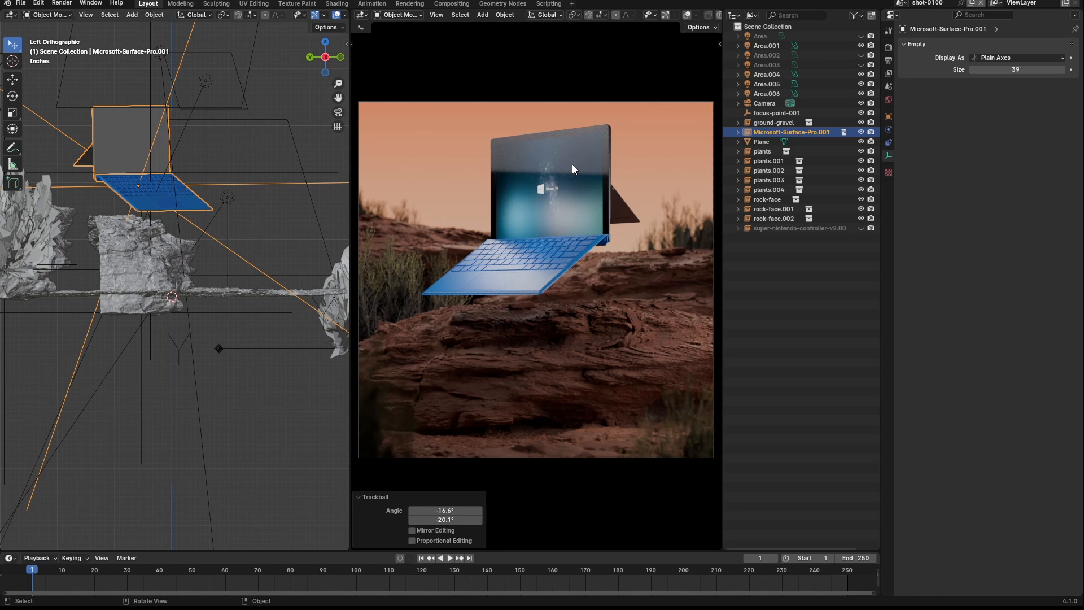
key(ctrl+z)
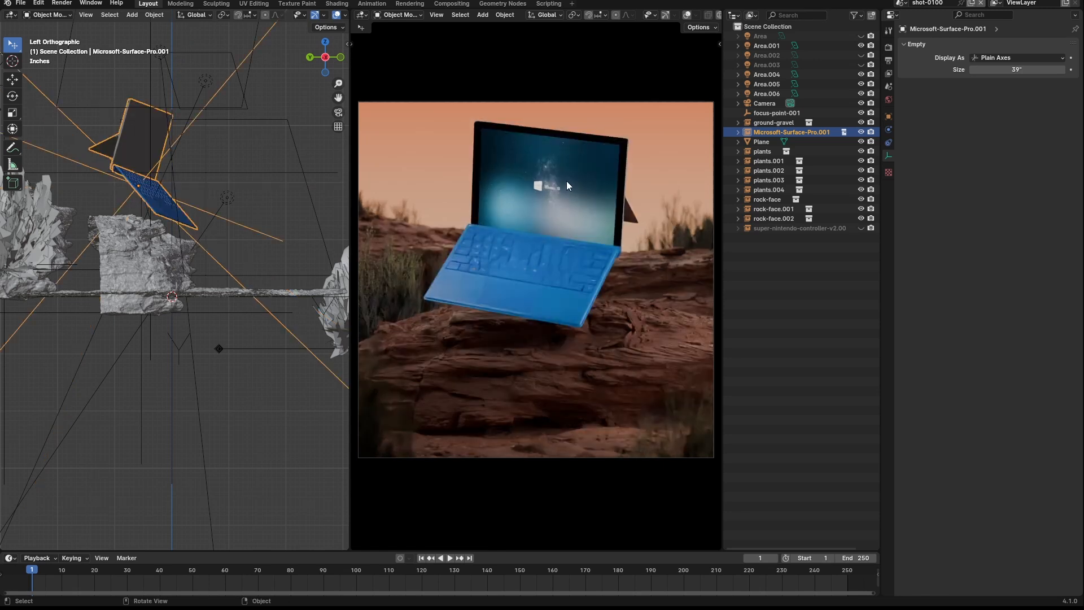
click(591, 282)
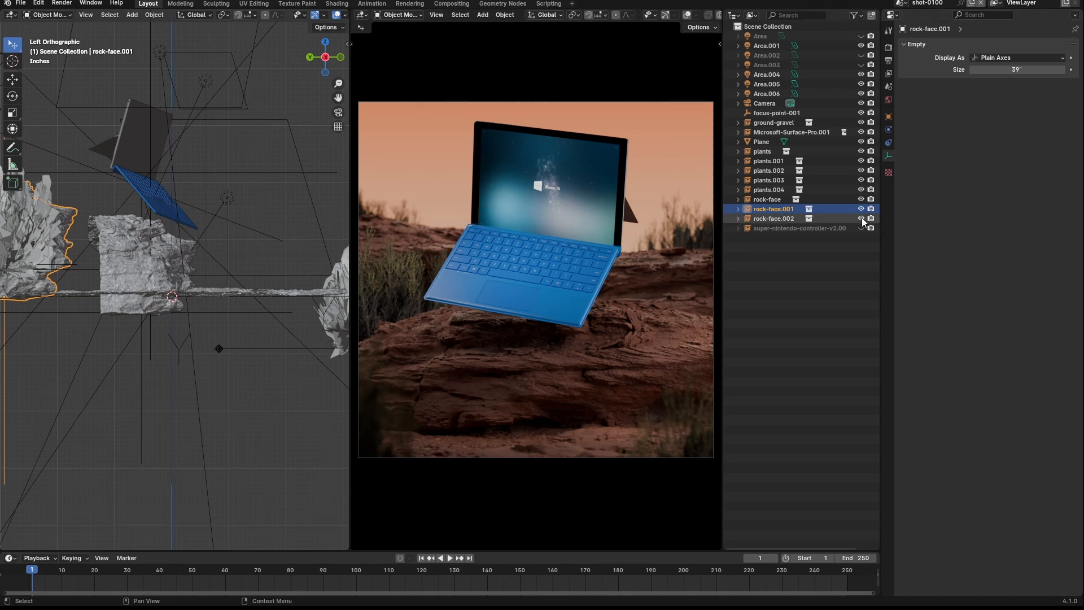
Hide the Surface Pro, and unhide the Super Nintendo controller and the lights Area, Area.002 and Area.003
click(861, 131)
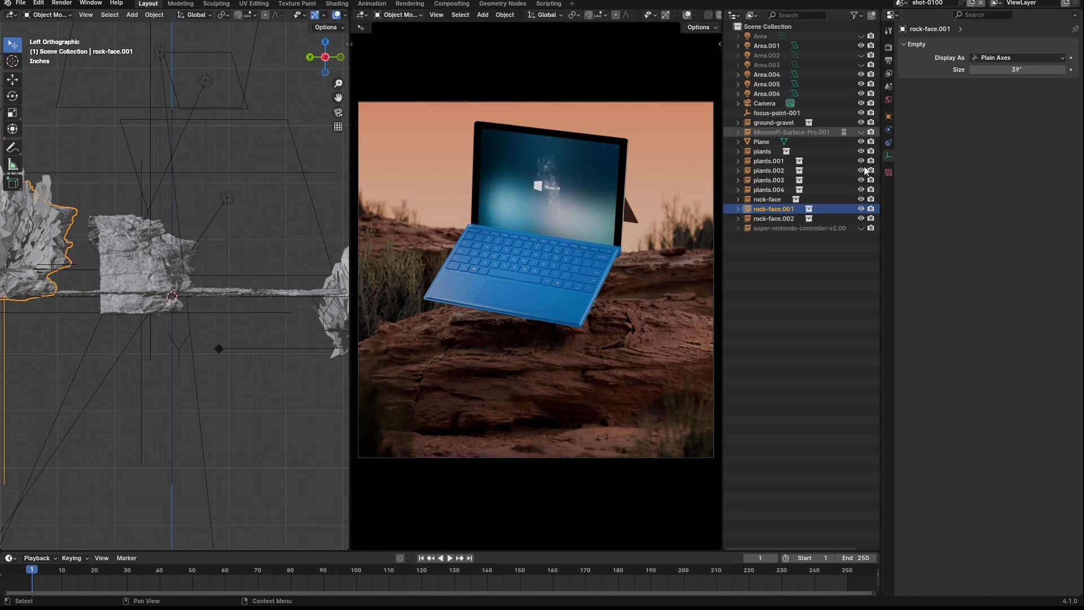
click(861, 226)
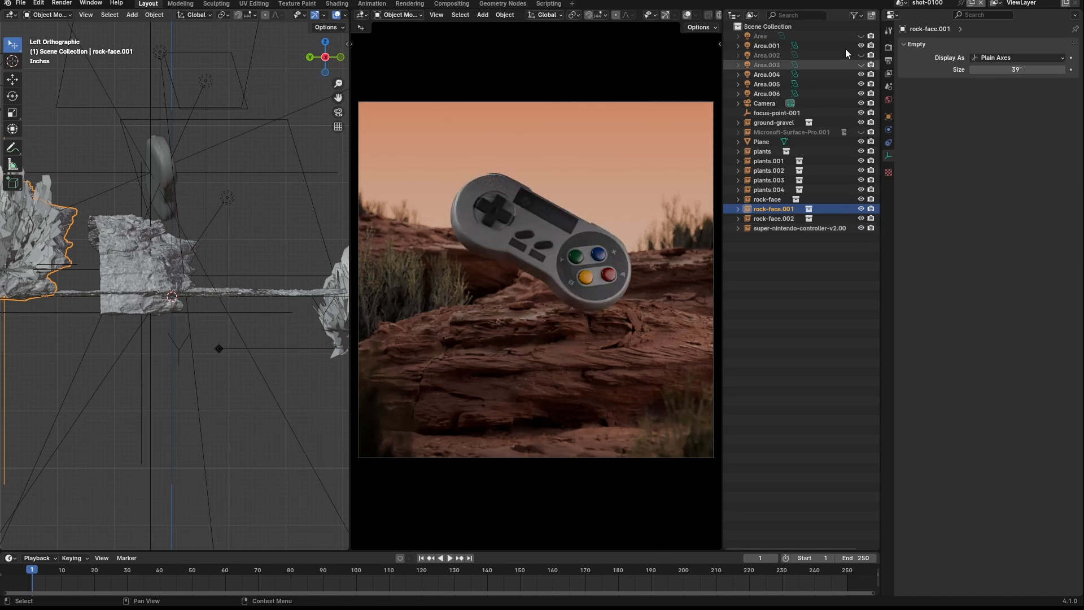
click(860, 35)
click(861, 55)
click(861, 64)
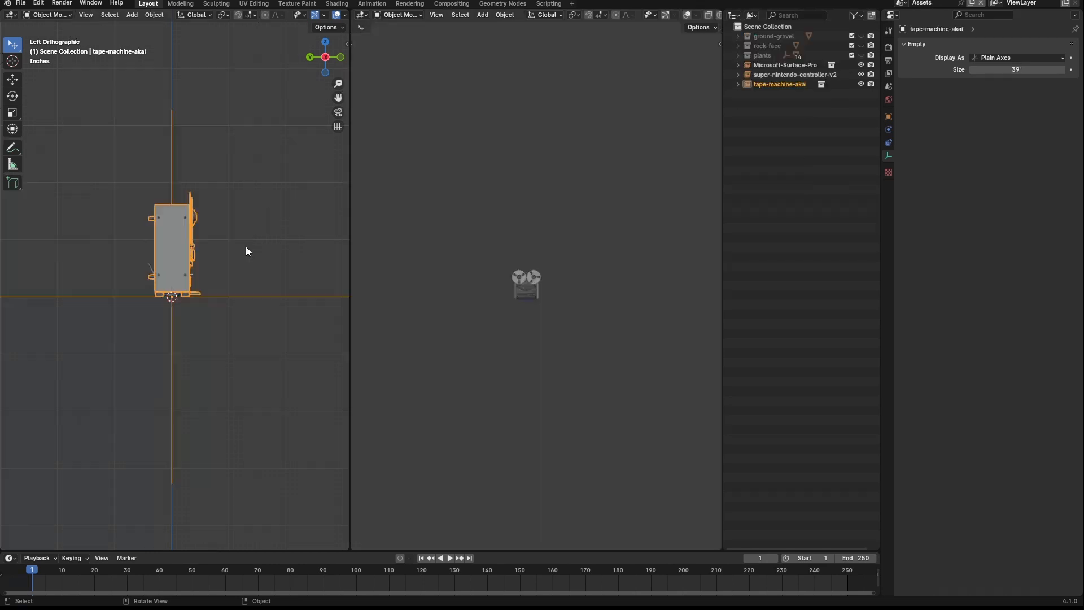
Look over the tape-machine-akai model in the Assets scene, and return to the shot-0100 scene
middle_drag(245, 246, 170, 261)
scroll(180, 253, up, 4)
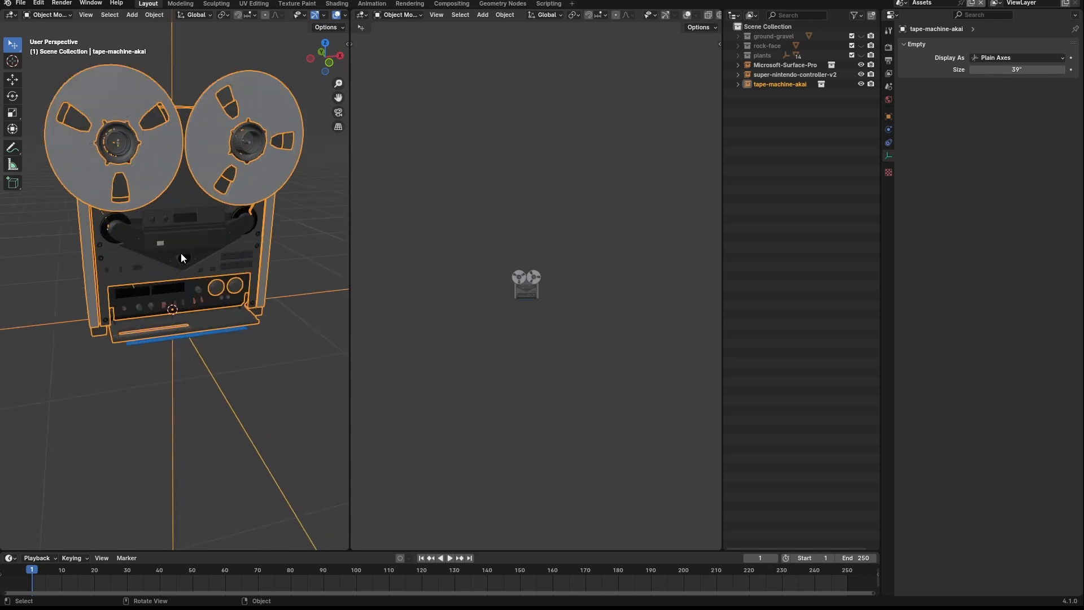
scroll(180, 253, down, 1)
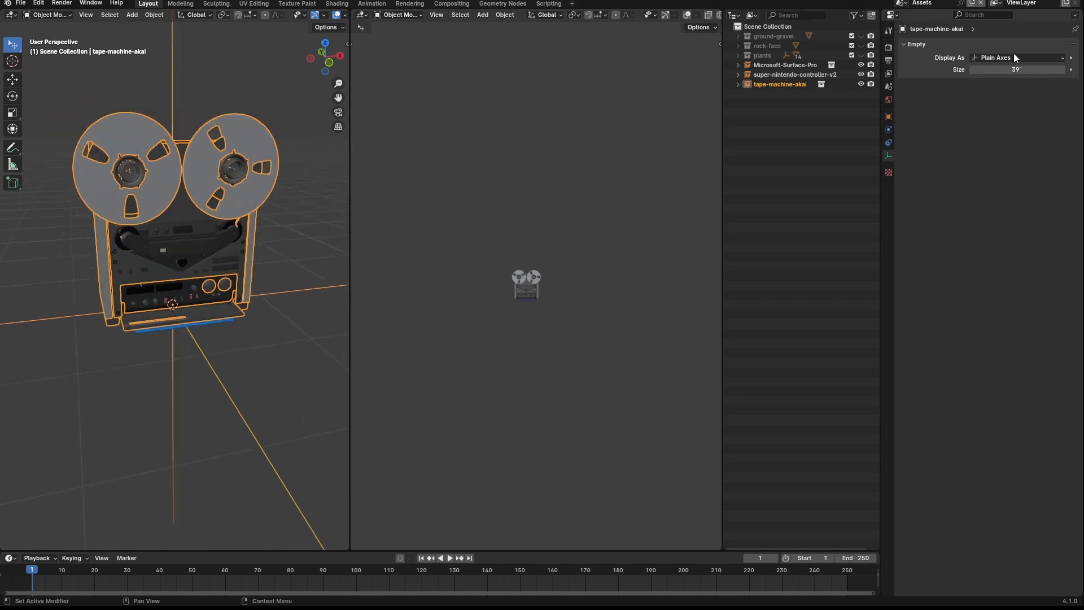
click(901, 3)
click(909, 25)
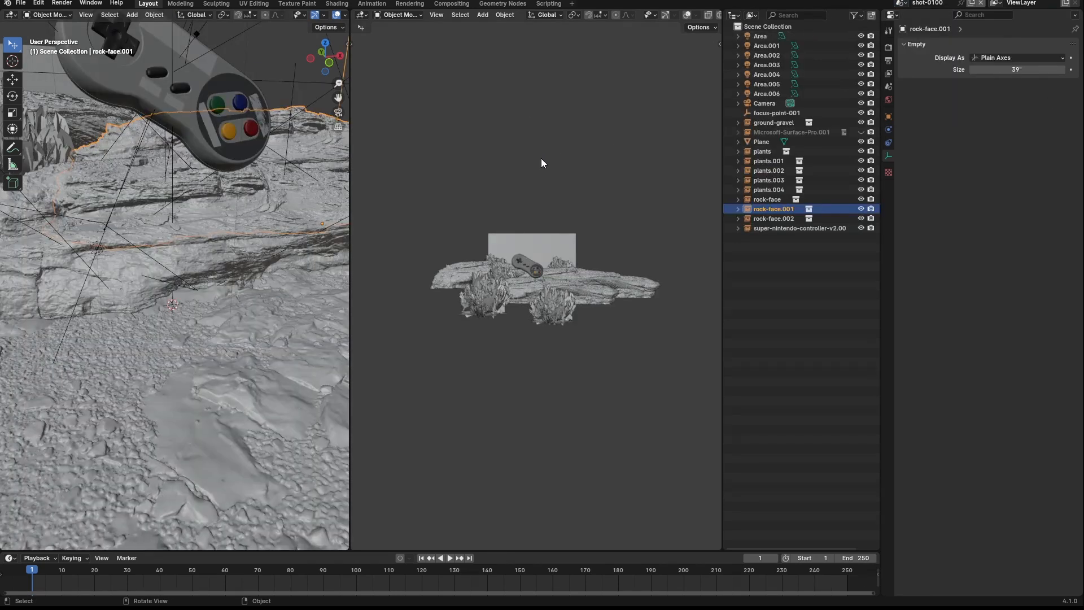
Hide the Super Nintendo controller, and add a collection instance of tape-machine-akai to the desert scene
middle_drag(541, 163, 547, 308)
scroll(517, 269, up, 5)
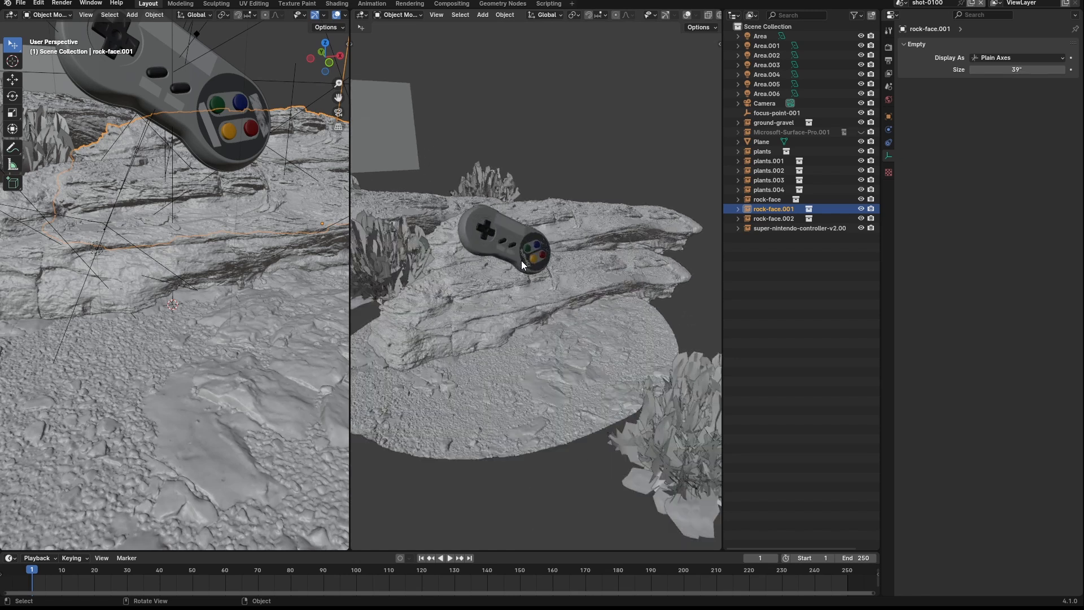
scroll(520, 261, down, 1)
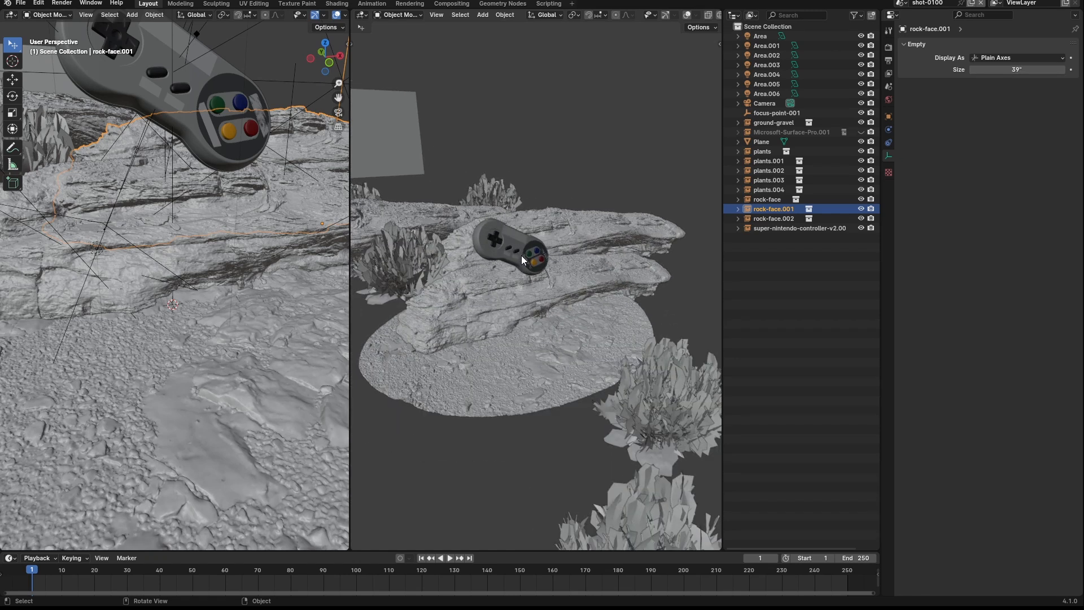
middle_drag(533, 273, 537, 204)
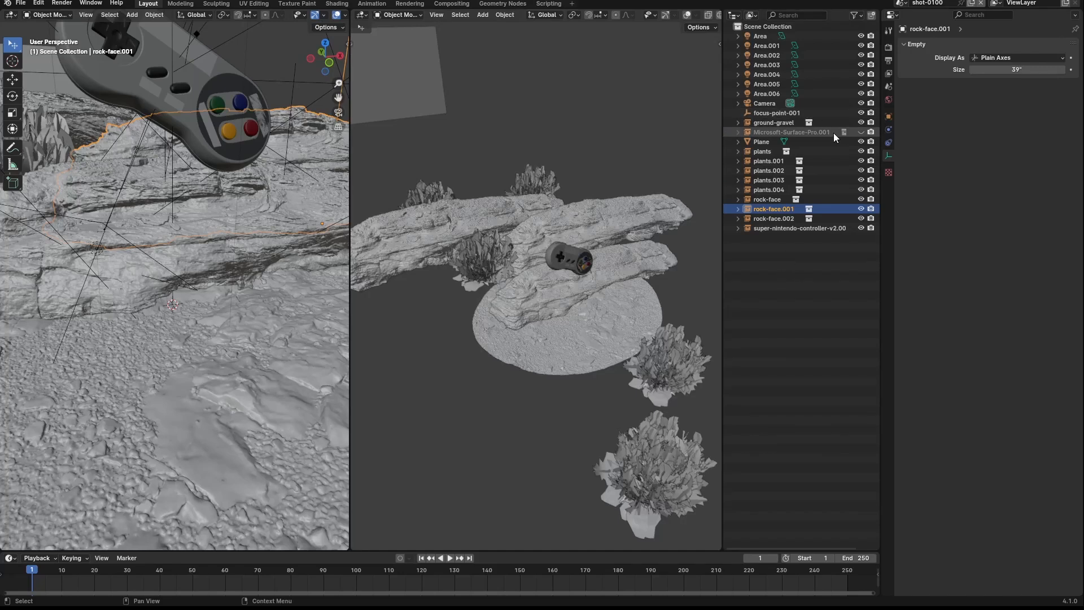
click(861, 227)
key(KP_0)
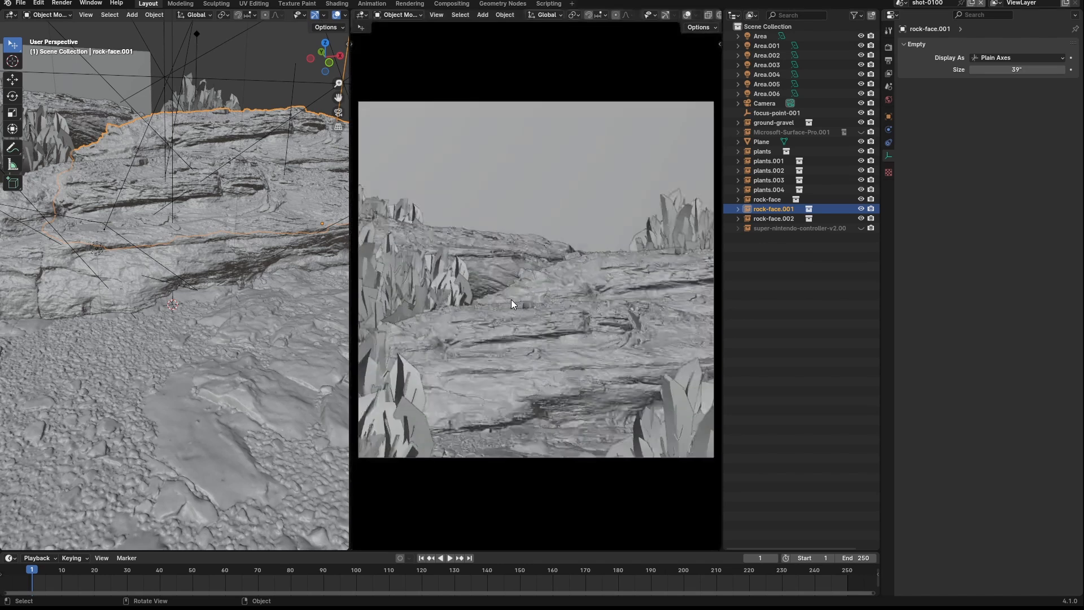
key(shift+a)
mouse_move(513, 293)
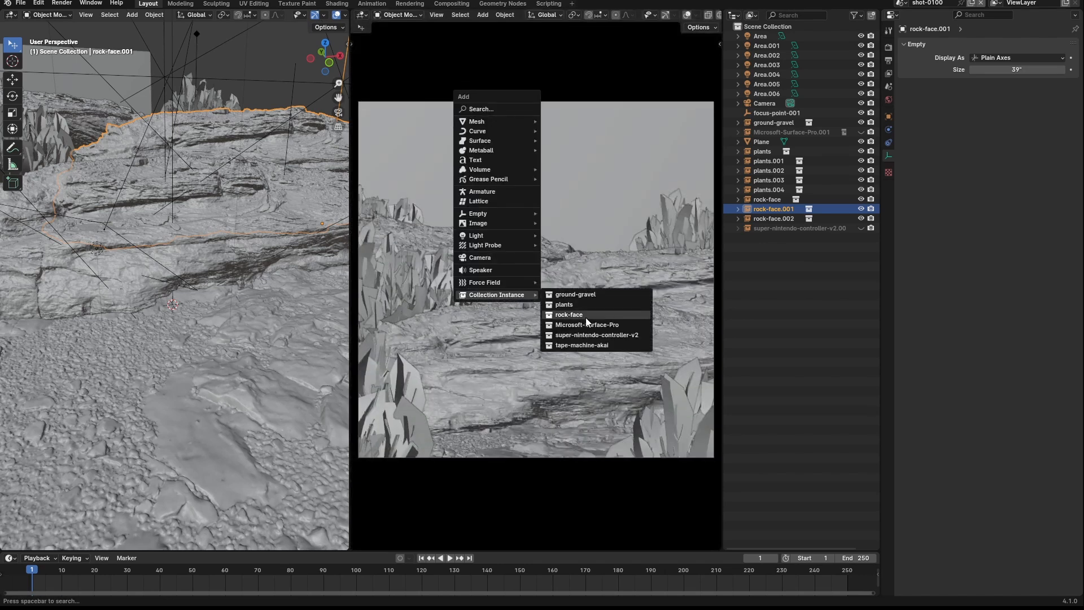
click(580, 345)
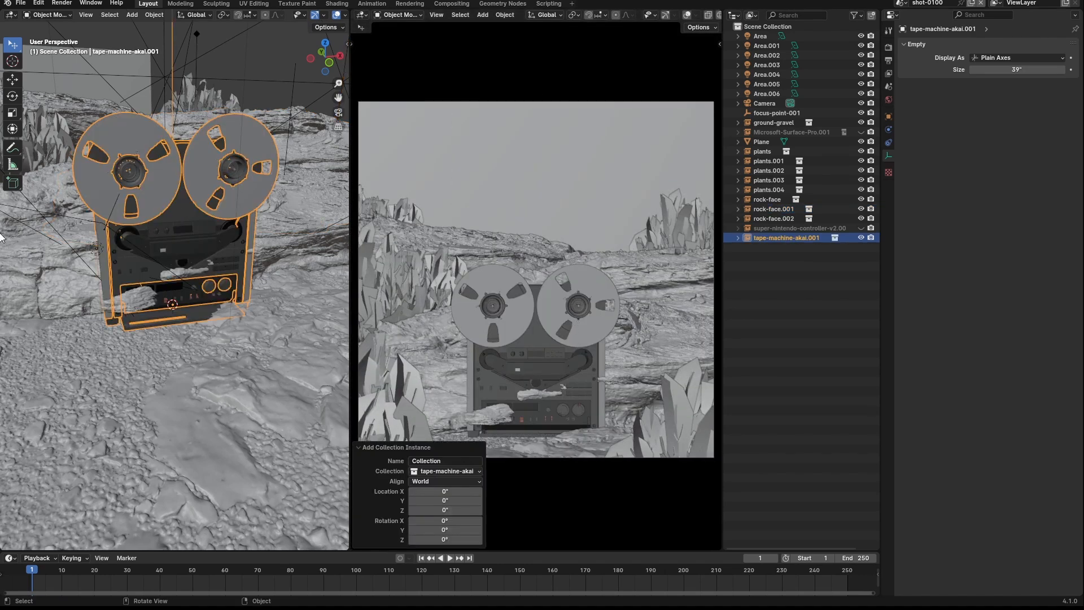
Move the tape machine in the left orthographic view by about -1.24 inches along Y and 11.88 inches along Z, and show the camera view rendered
middle_drag(186, 271, 239, 259)
key(grave)
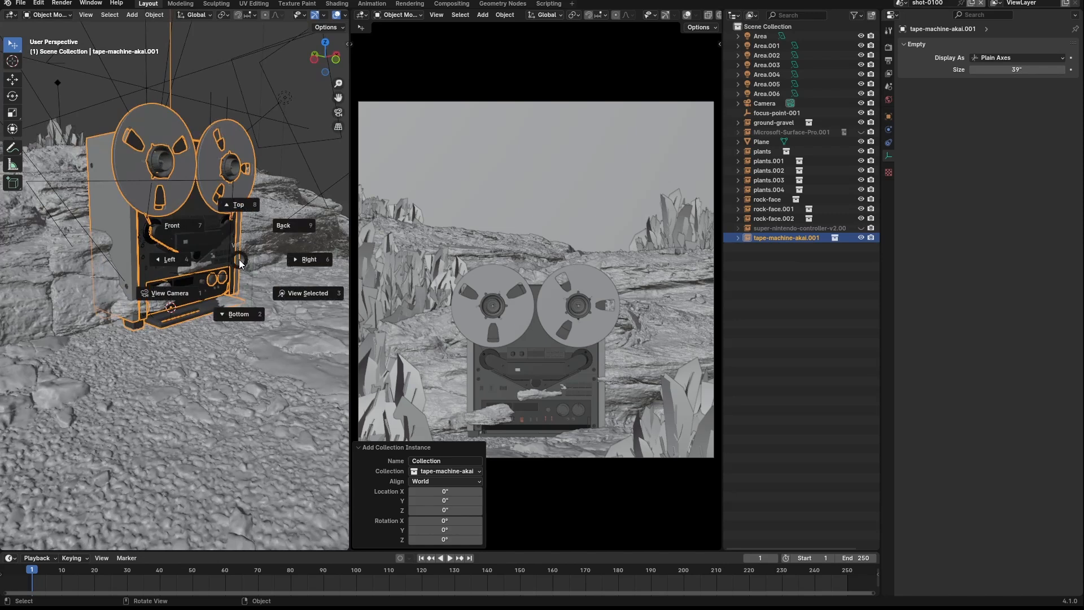
click(199, 262)
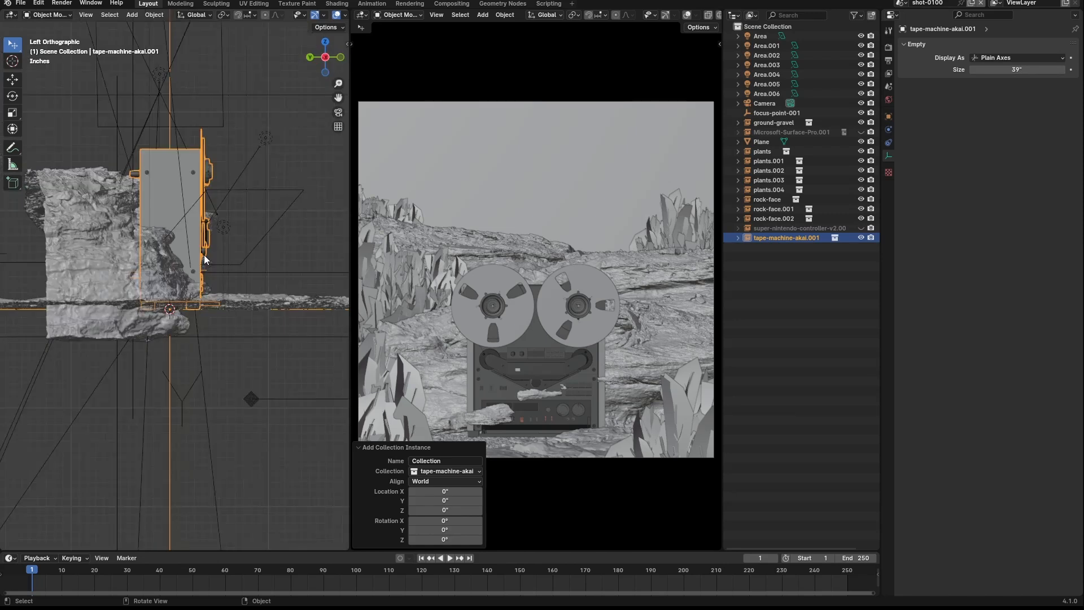
key(g)
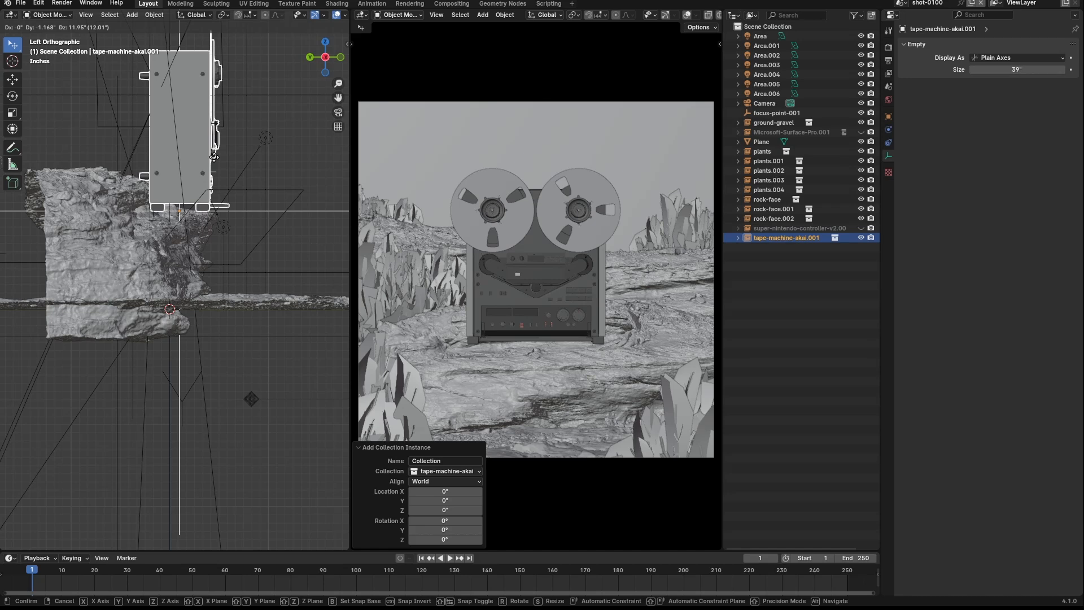
click(214, 158)
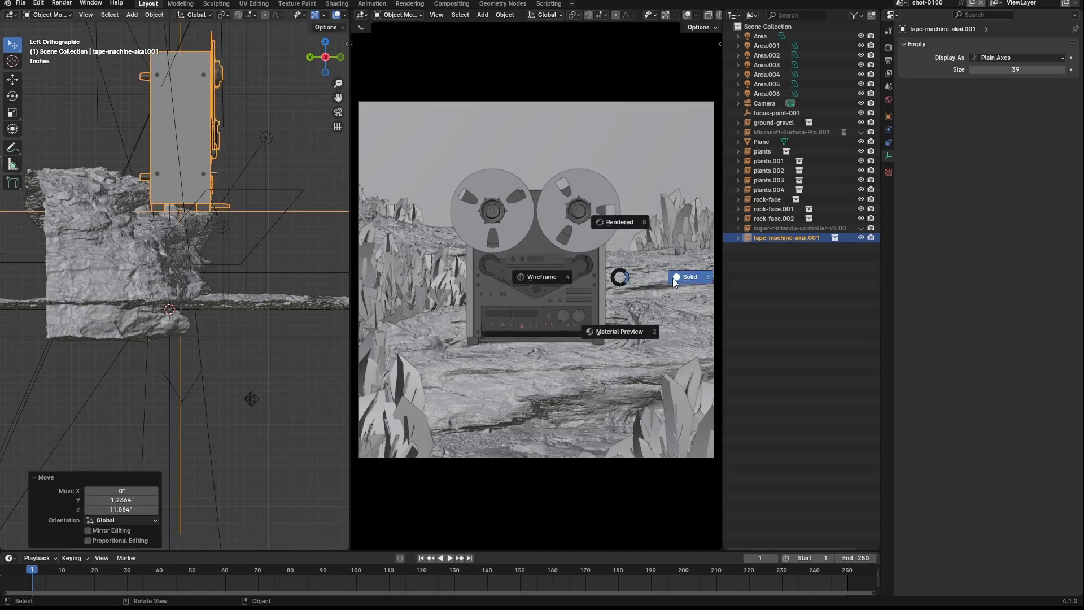
click(526, 222)
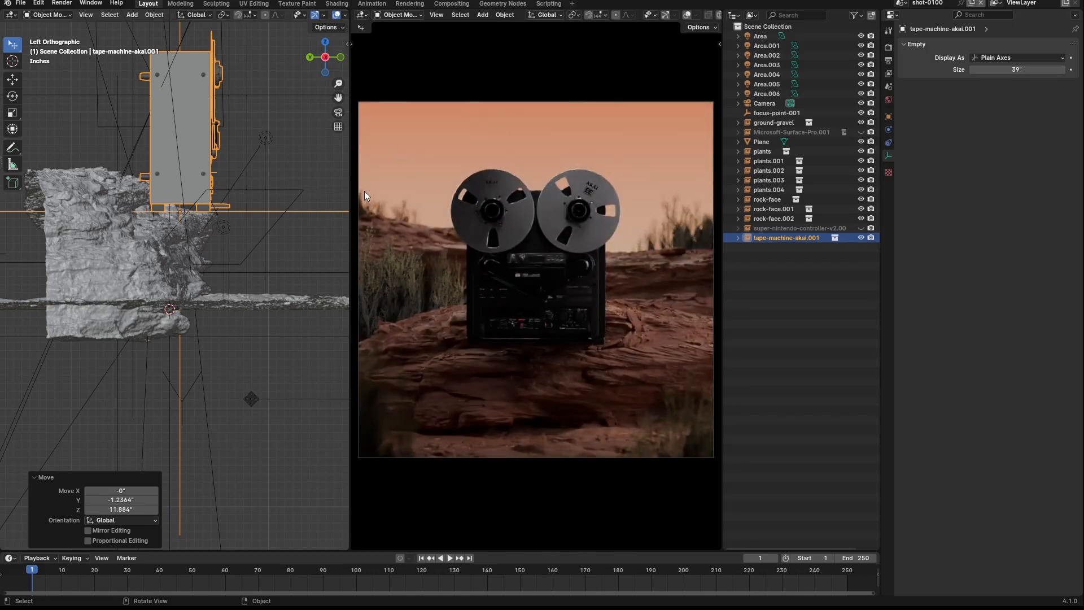
Set the tape machine on top of the rock by moving it about 10.37 inches along Y and 3.85 inches along Z
middle_drag(223, 203, 222, 285)
key(grave)
click(143, 202)
key(g)
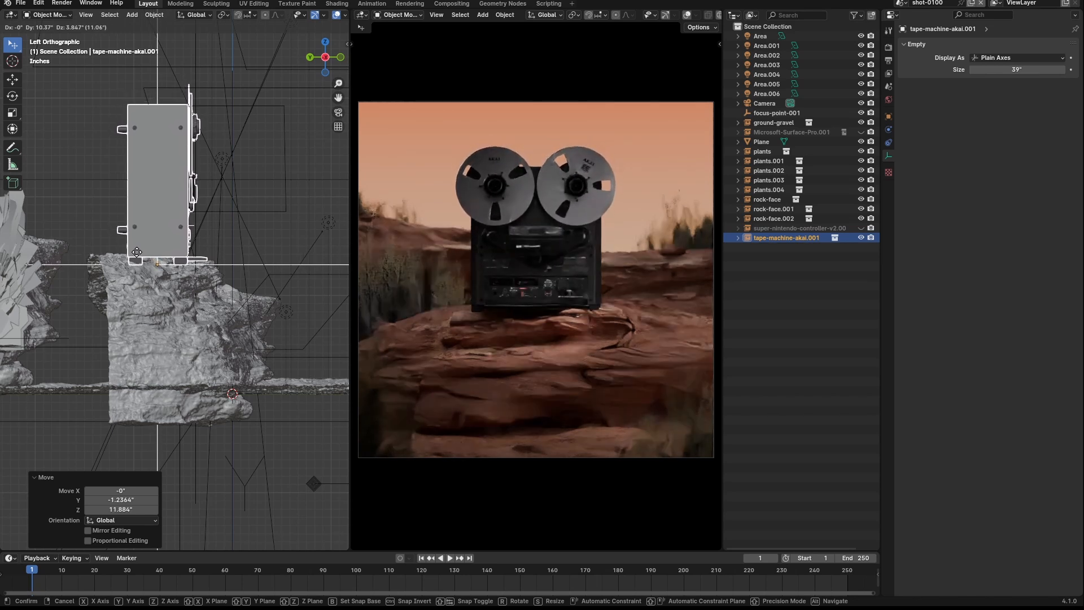
click(138, 252)
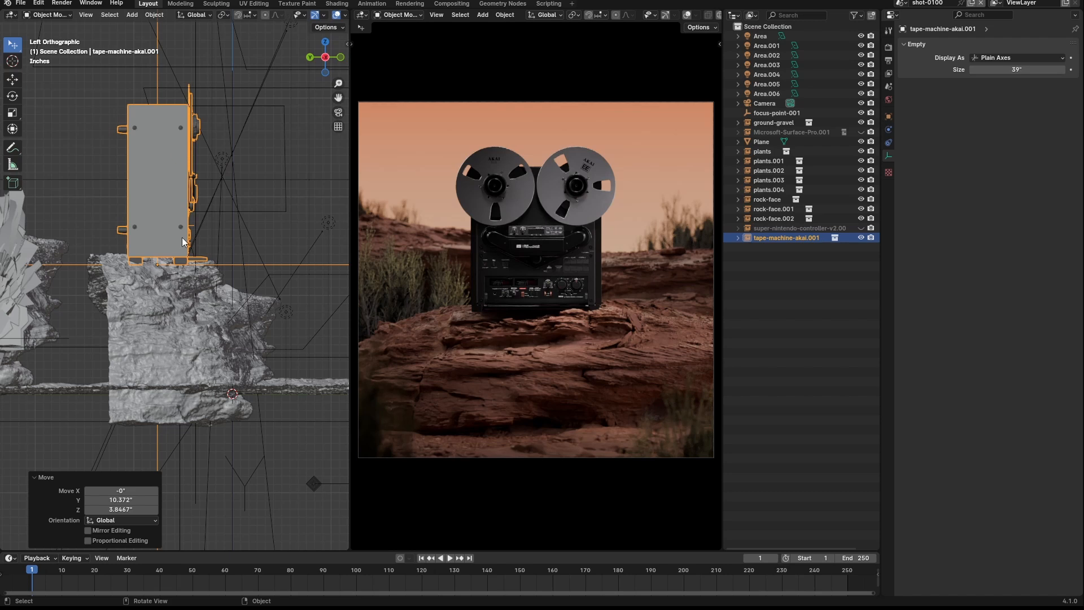
Shift the tape machine in the camera view by about 2.84 inches along X and -0.3 inches along Z
middle_drag(236, 244, 191, 258)
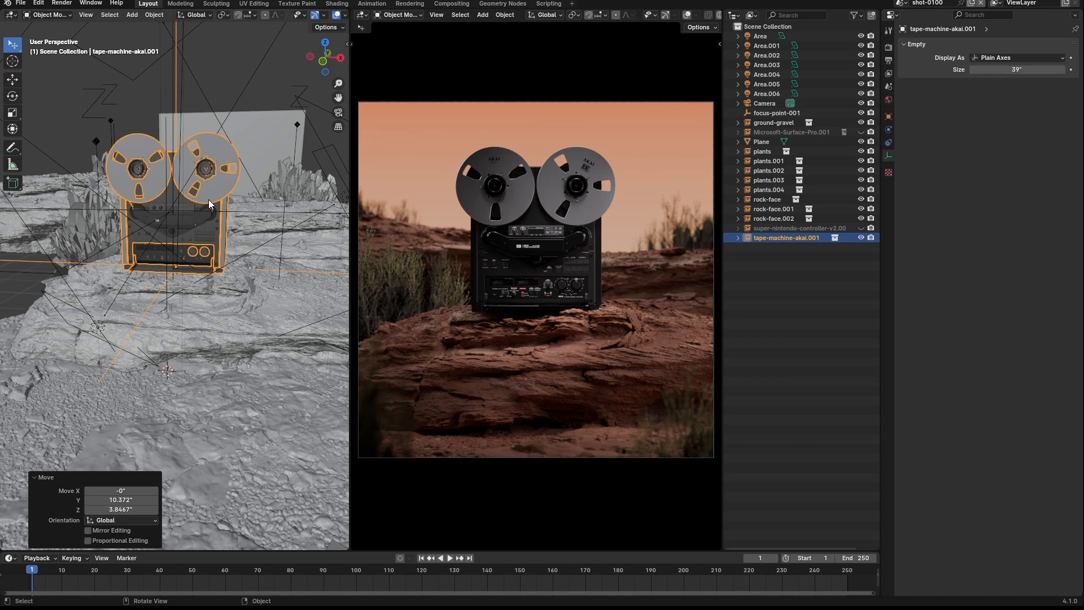
middle_drag(208, 198, 429, 215)
scroll(215, 218, up, 5)
scroll(194, 203, up, 5)
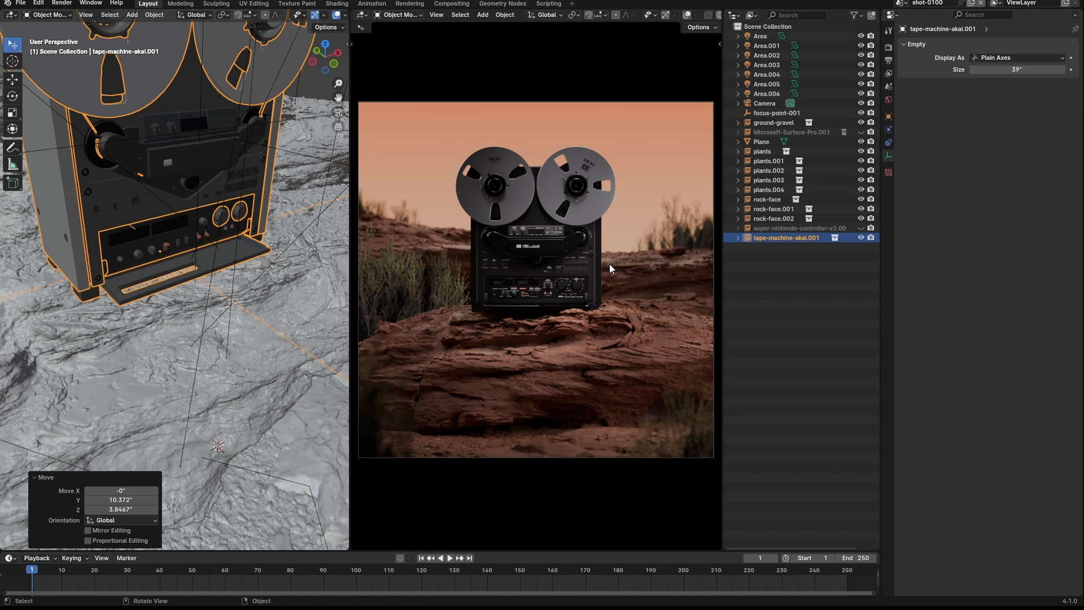
key(g)
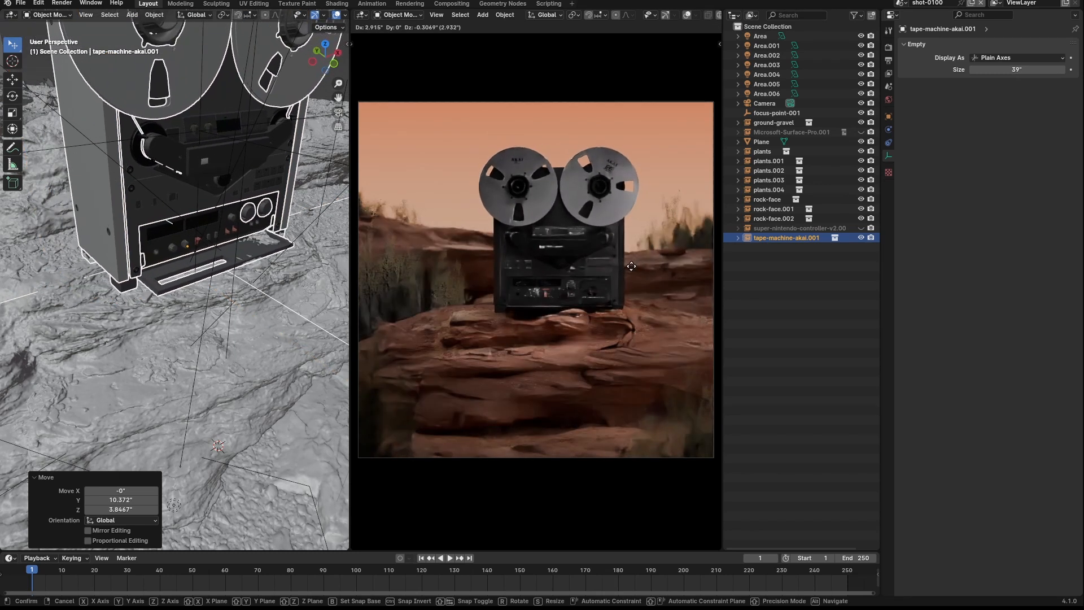
right_click(630, 266)
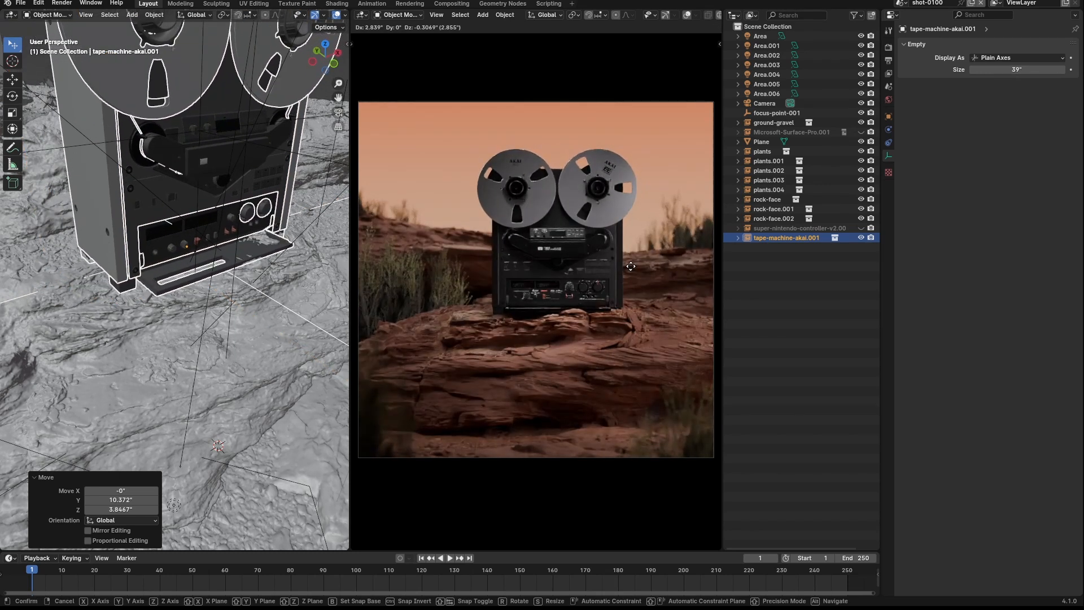
click(555, 239)
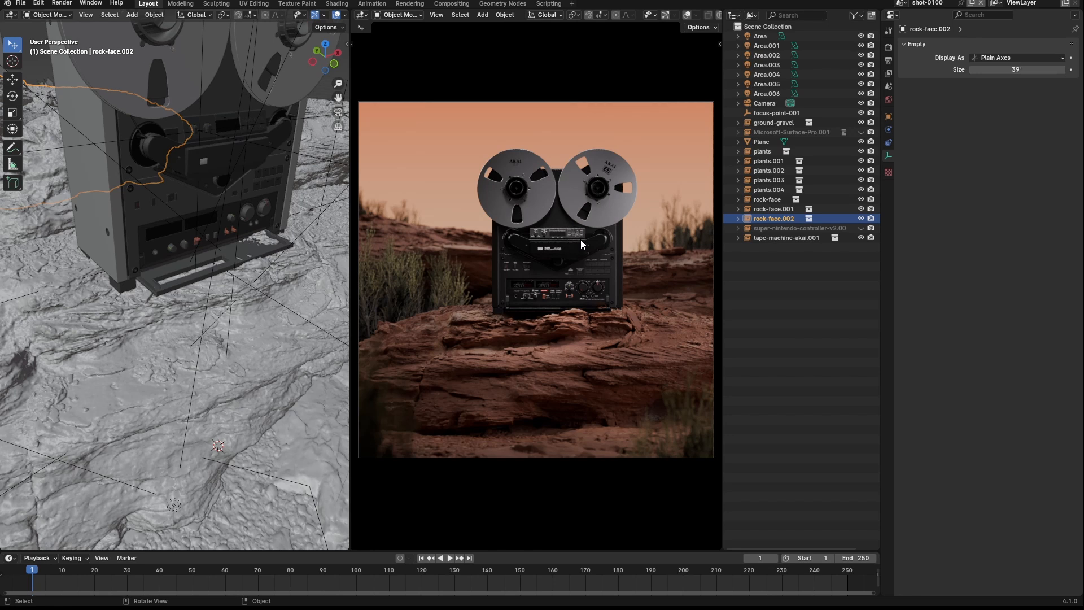
Widen the rendered camera viewport by narrowing the neighbouring perspective viewport
scroll(201, 198, down, 5)
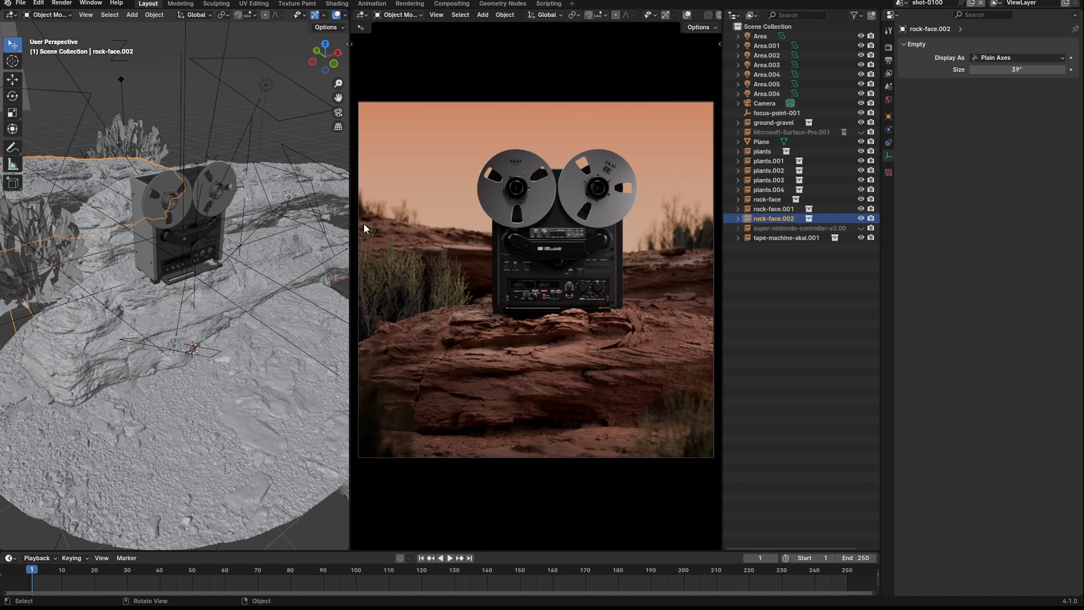
drag(350, 209, 326, 217)
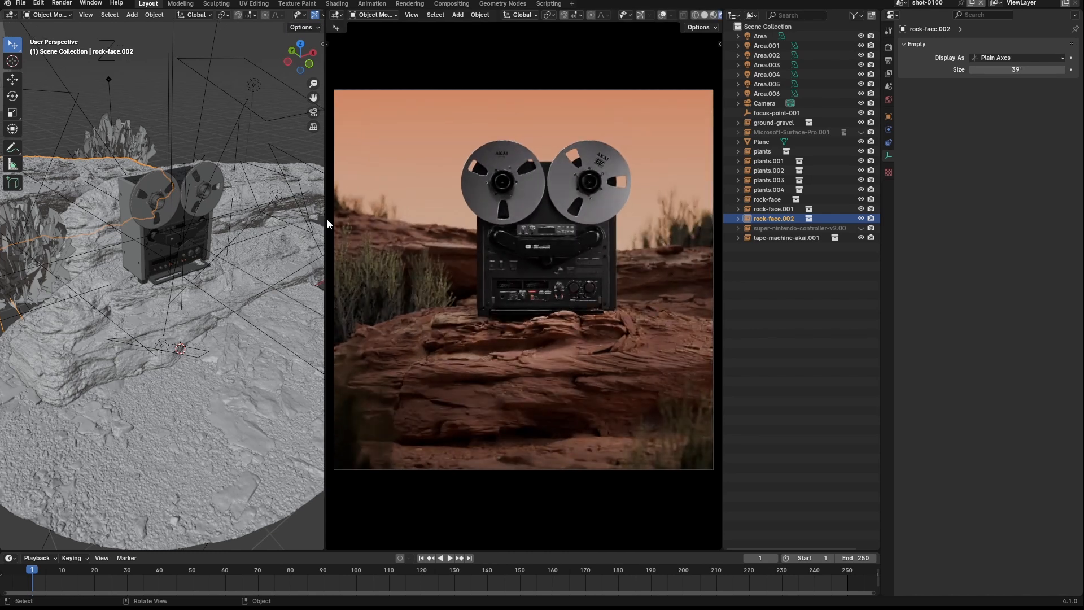